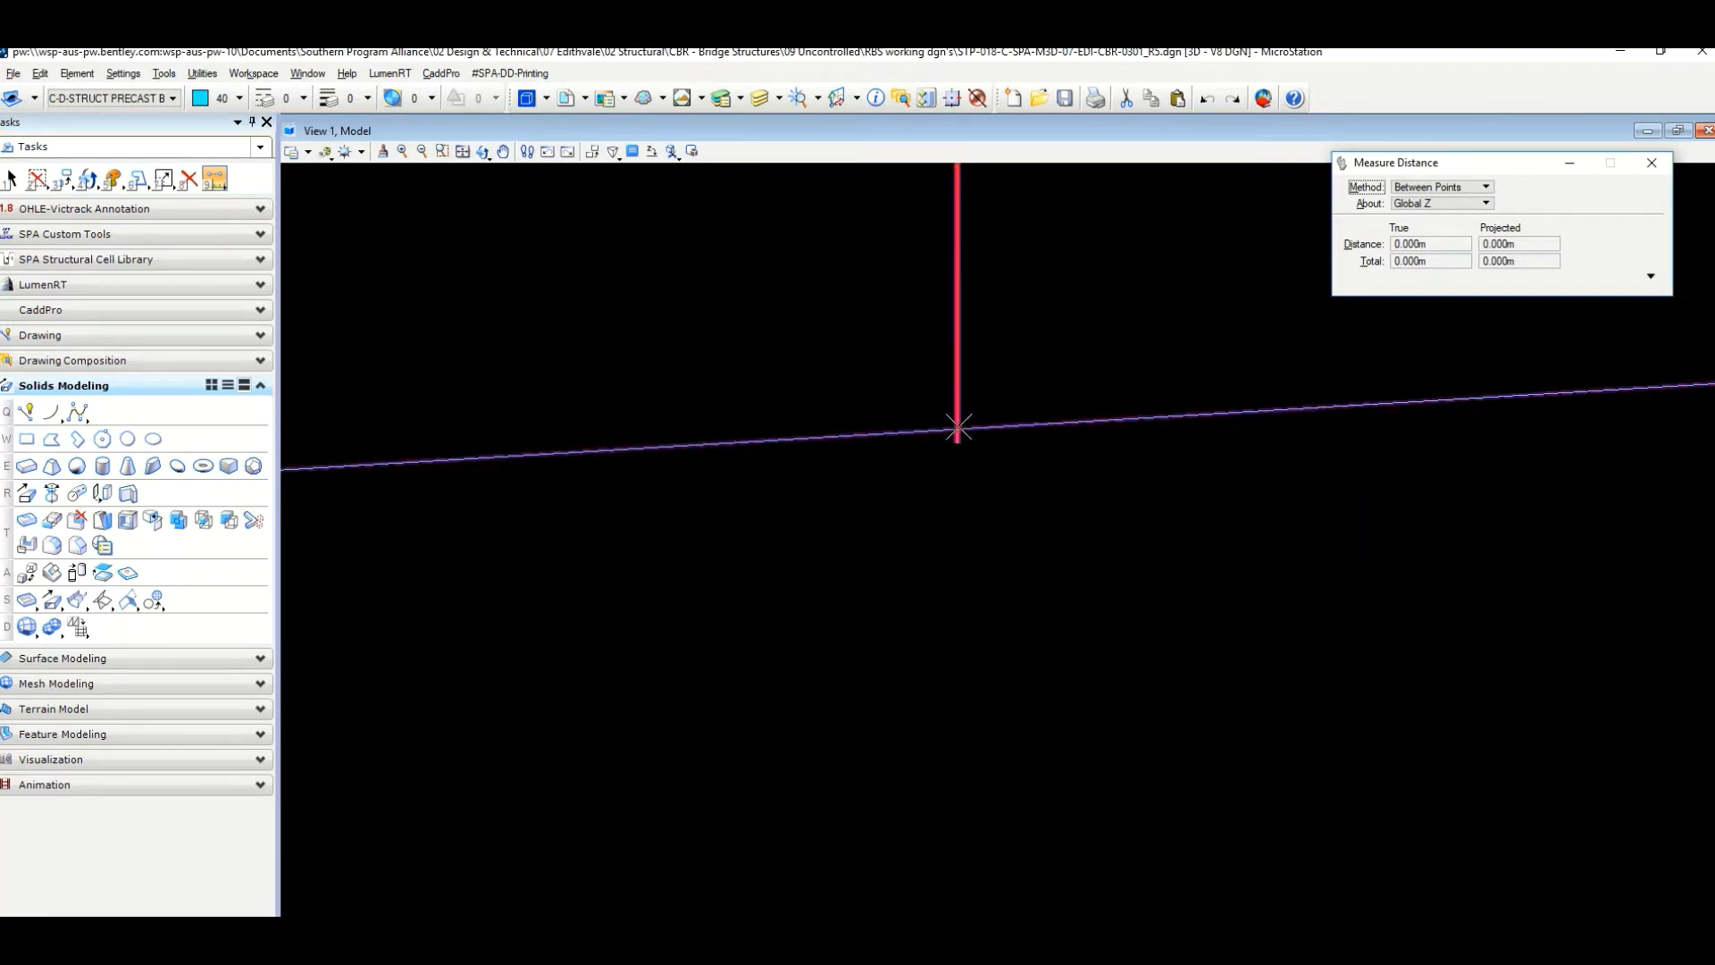
click(958, 429)
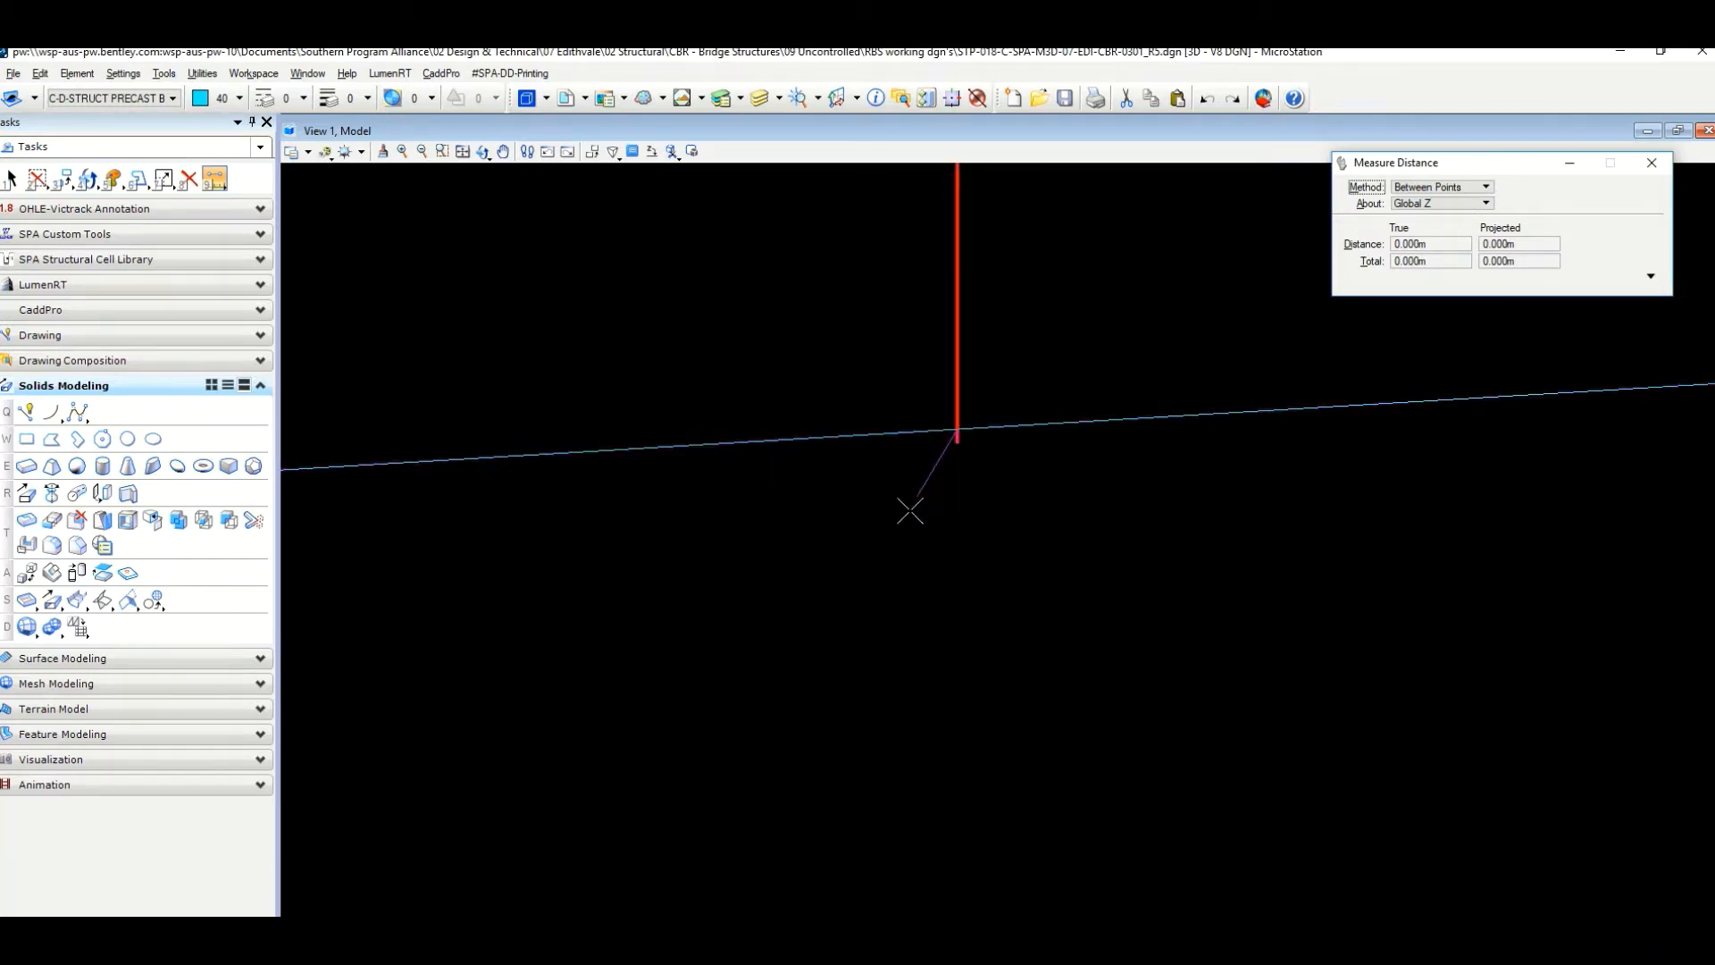
scroll(885, 572, down, 3)
middle_drag(919, 593, 956, 515)
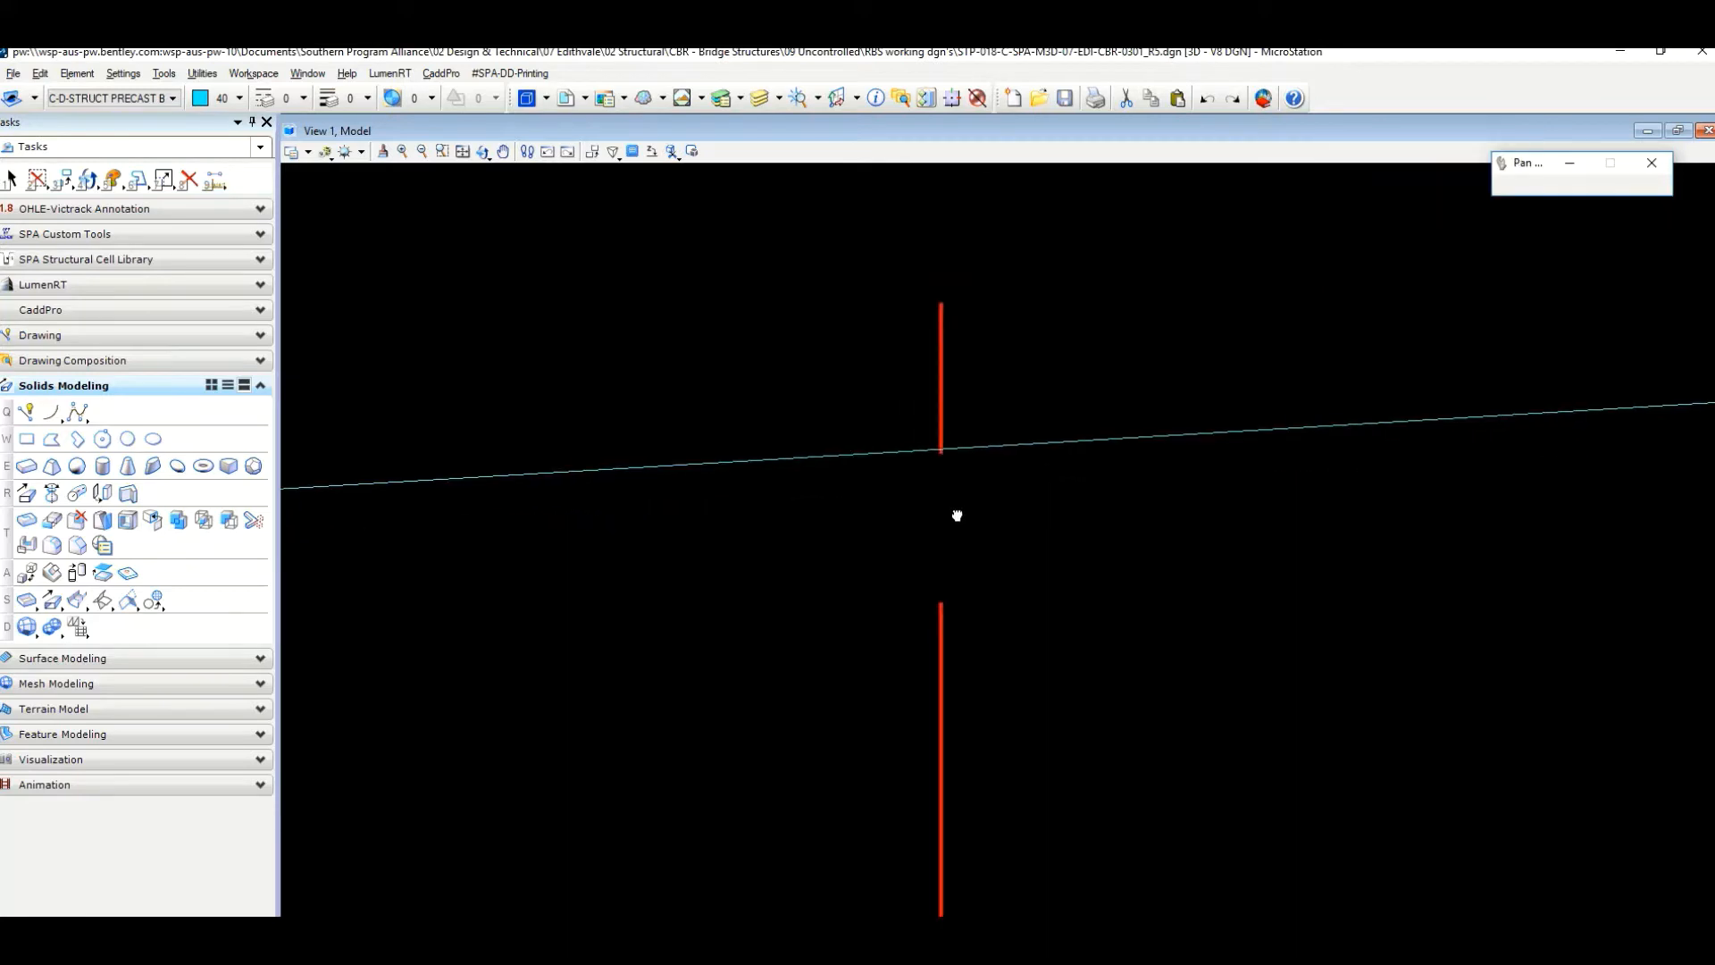
scroll(956, 514, up, 2)
scroll(966, 511, up, 1)
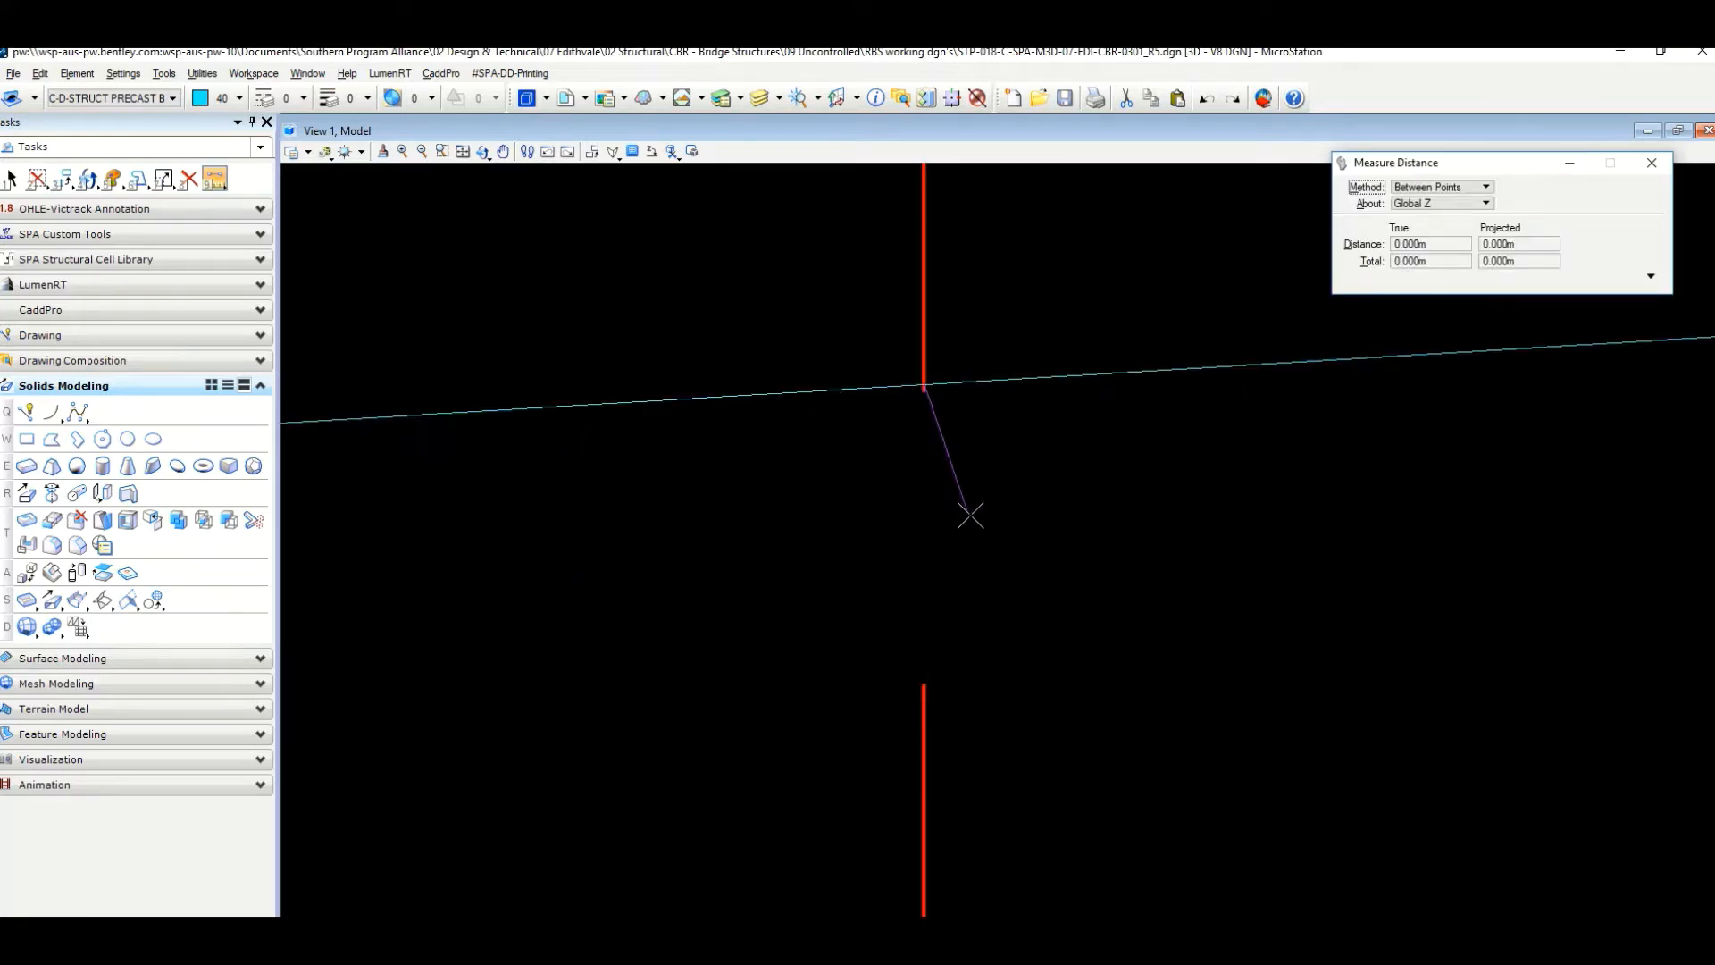
right_click(1005, 480)
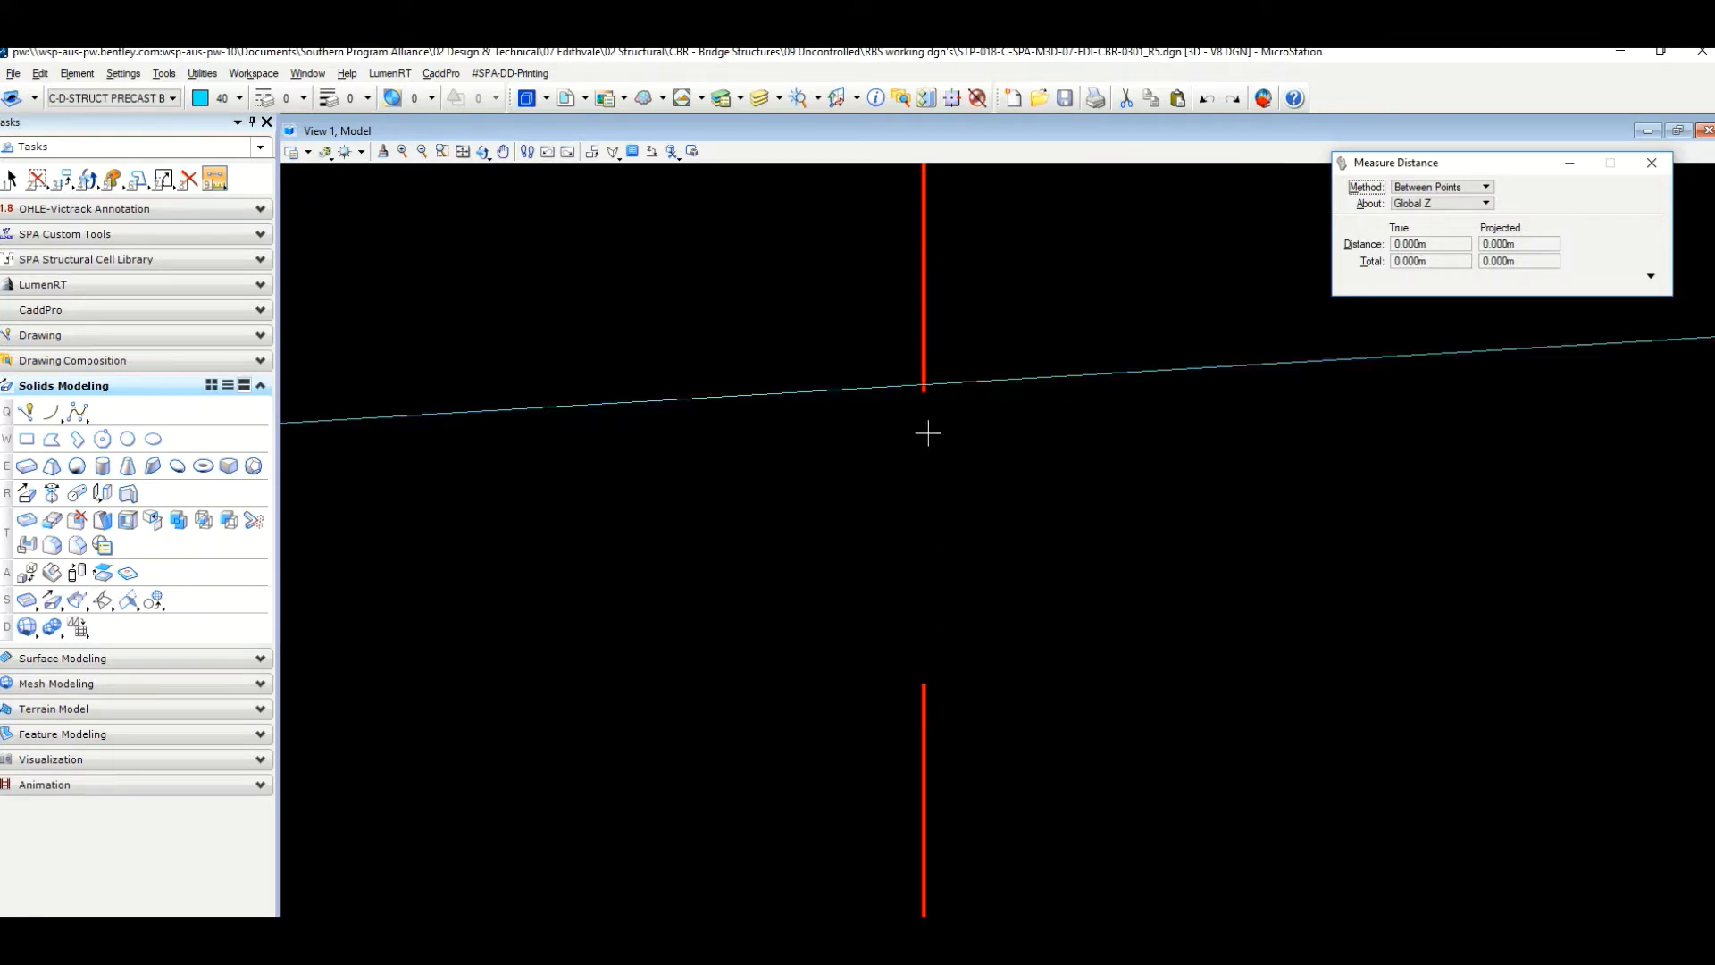
Examine the blue offset line and its red marks above the bridge section, in elevation and from a rotated 3D angle, and return to the elevation.
scroll(948, 654, down, 8)
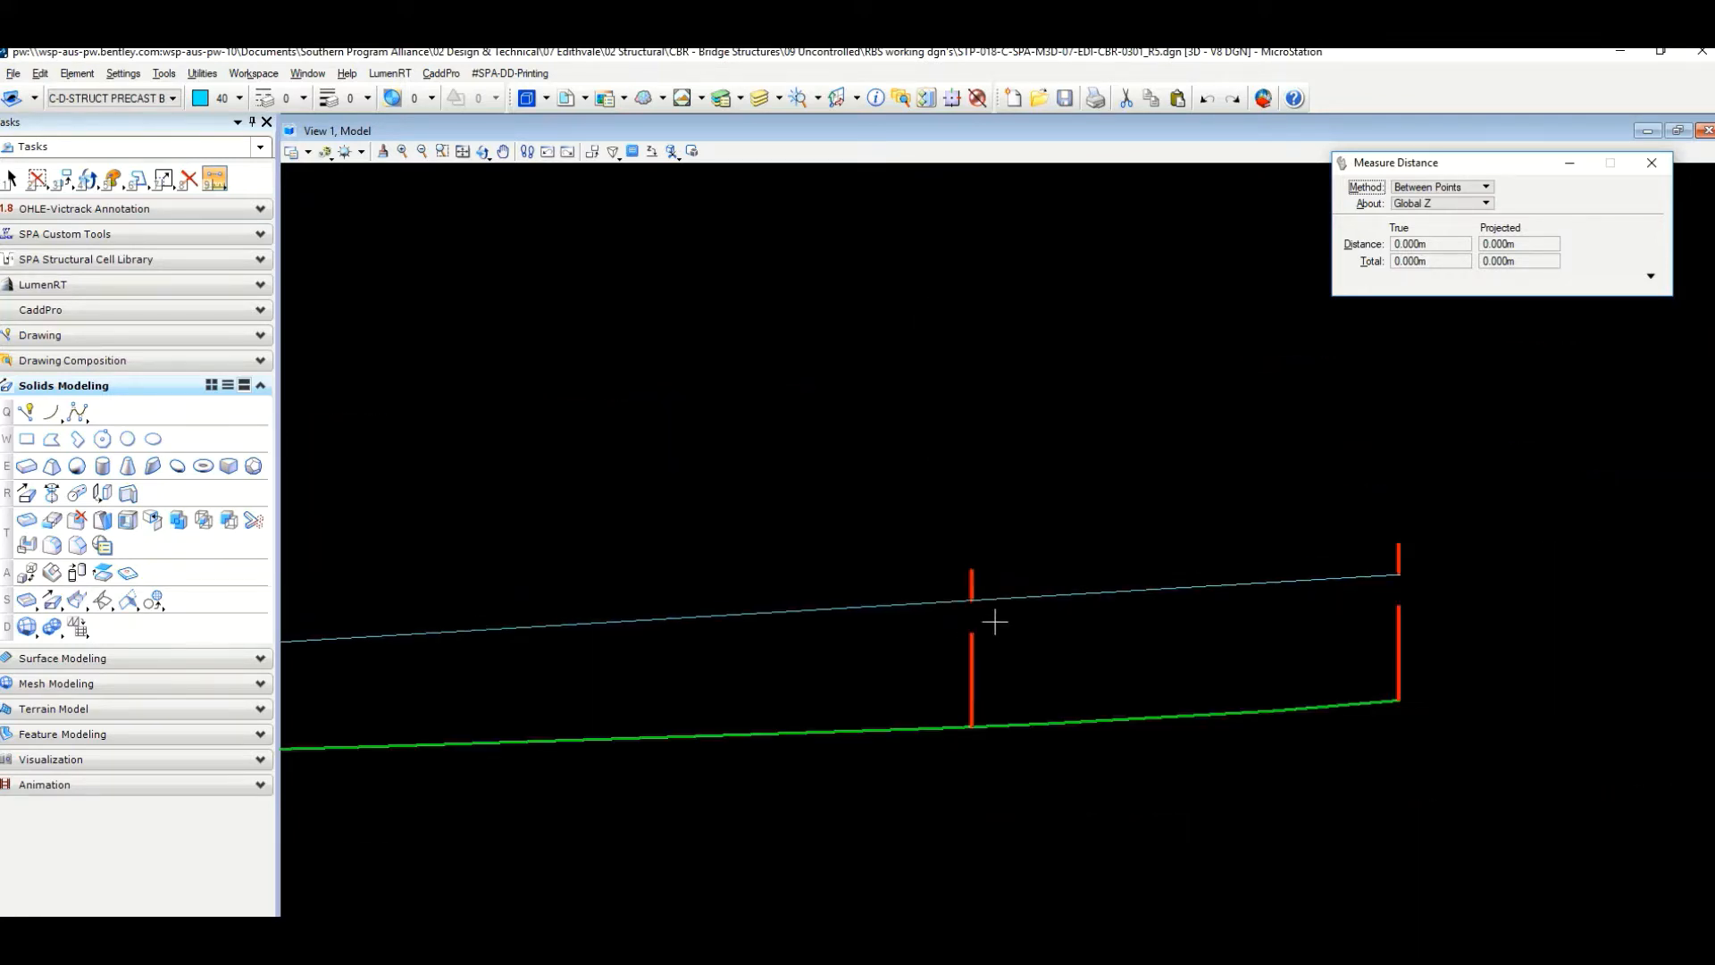
middle_drag(861, 621, 1471, 554)
scroll(1295, 574, down, 2)
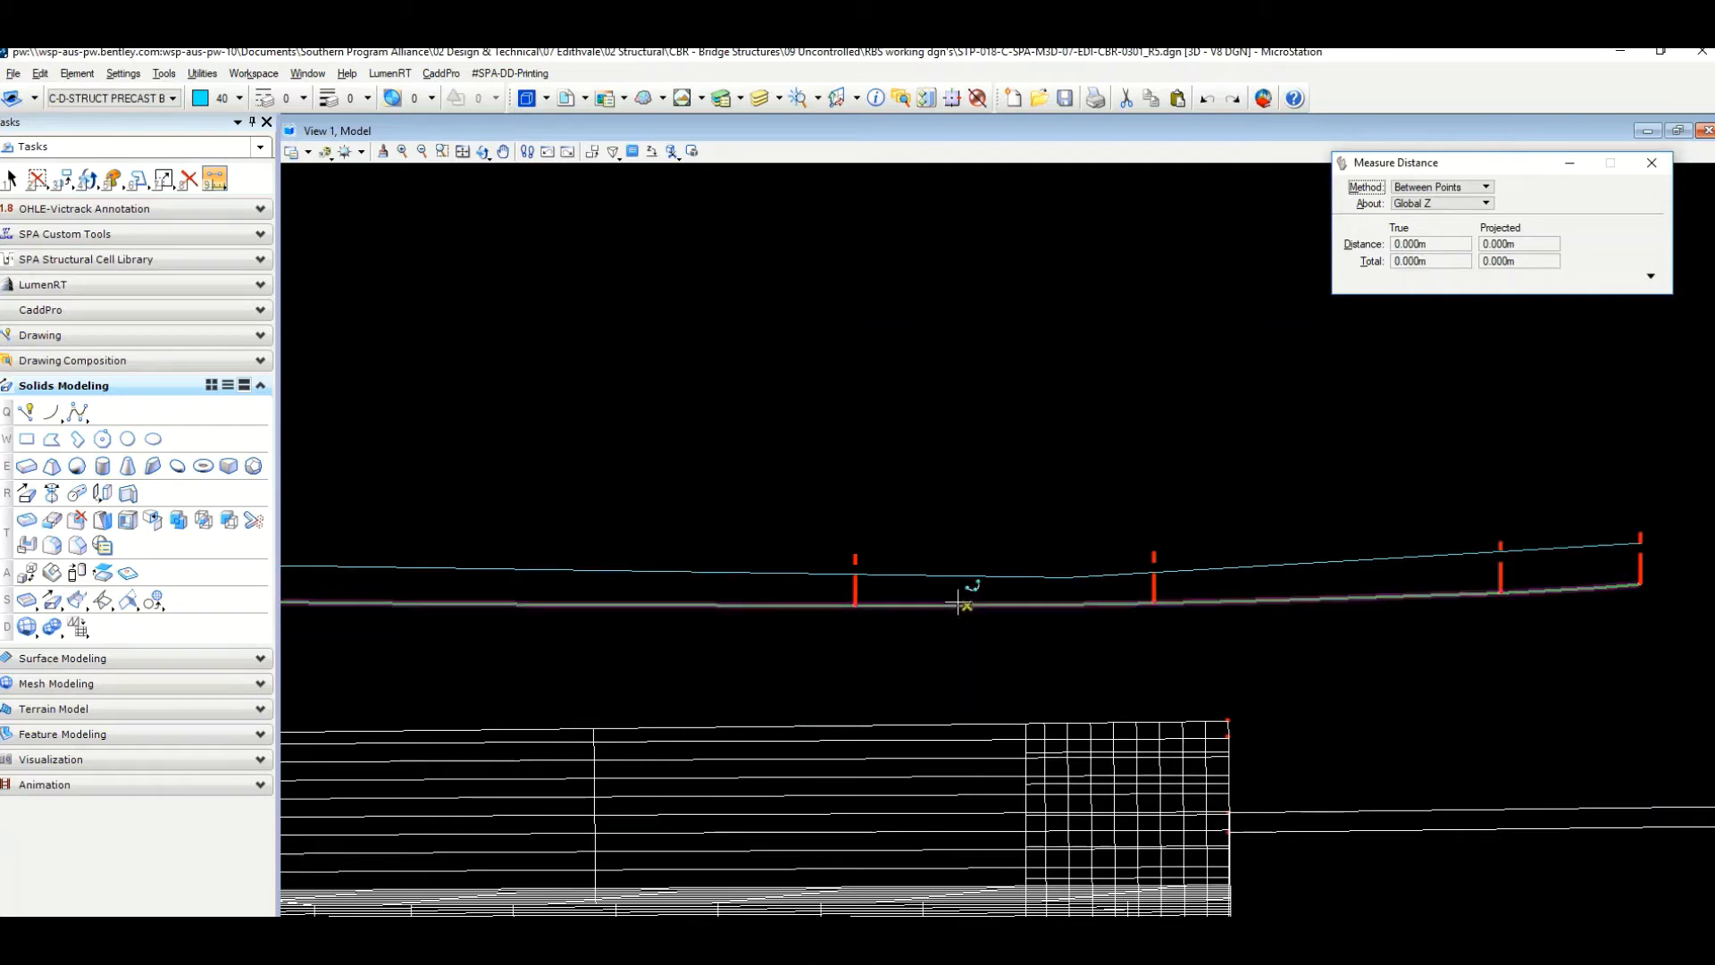
scroll(961, 597, down, 3)
scroll(1370, 582, up, 2)
scroll(1368, 582, down, 6)
middle_drag(1159, 603, 1209, 562)
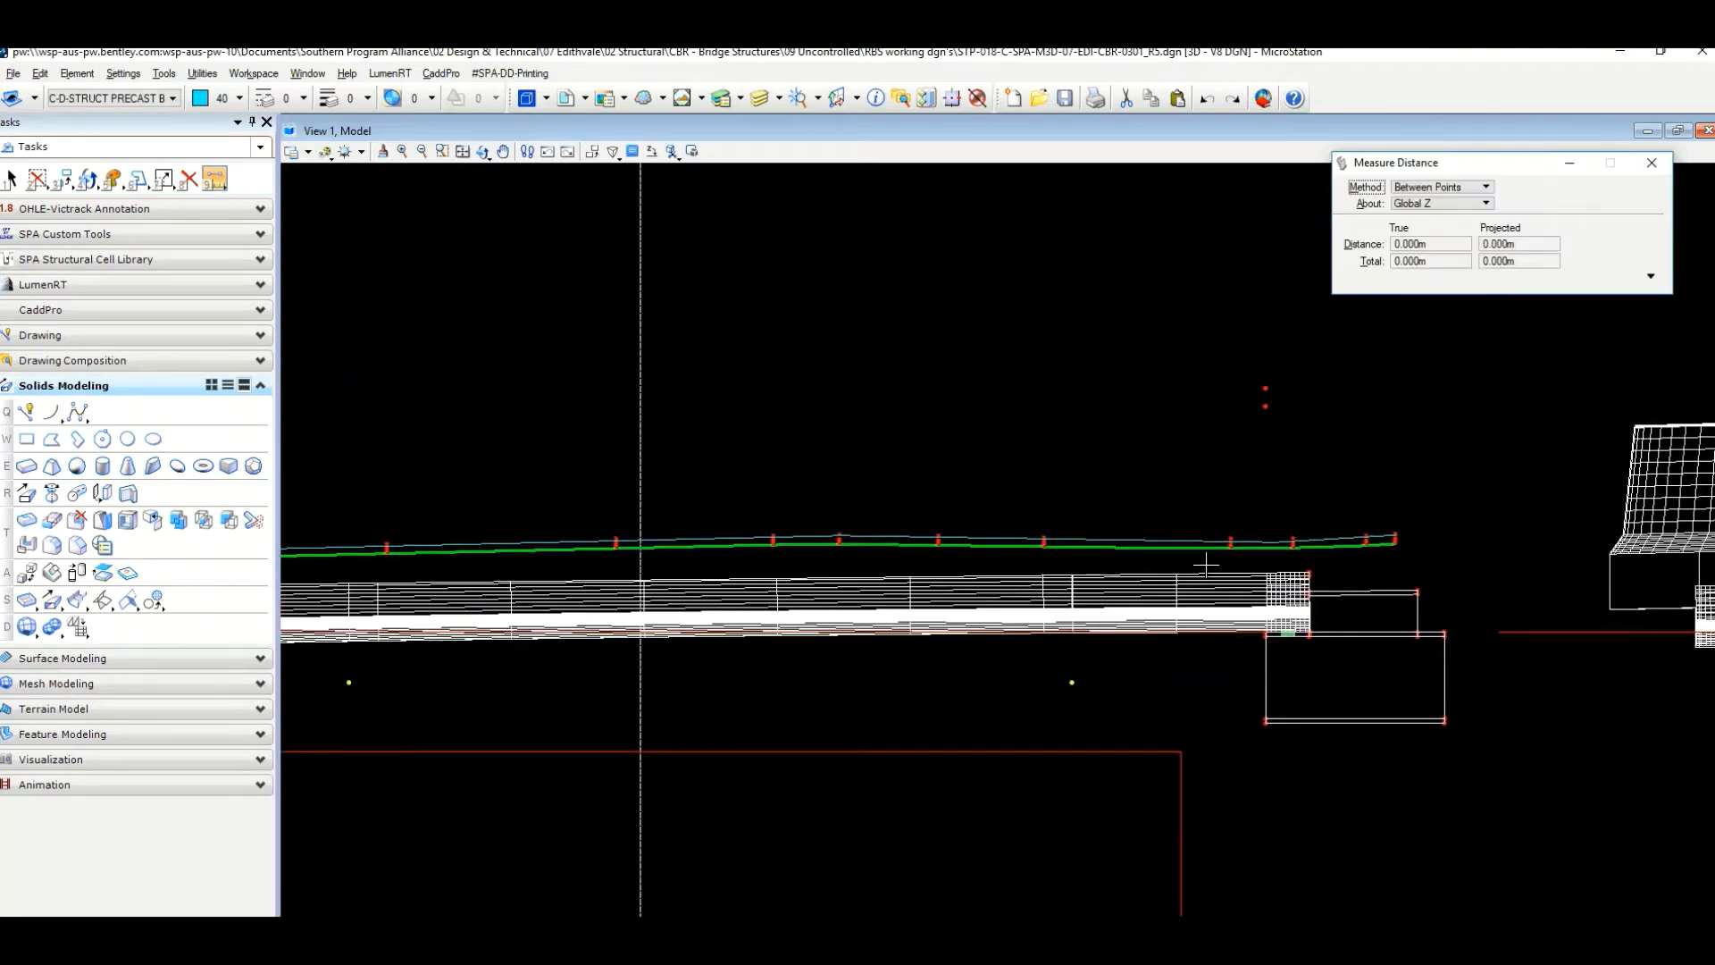
click(483, 152)
click(815, 601)
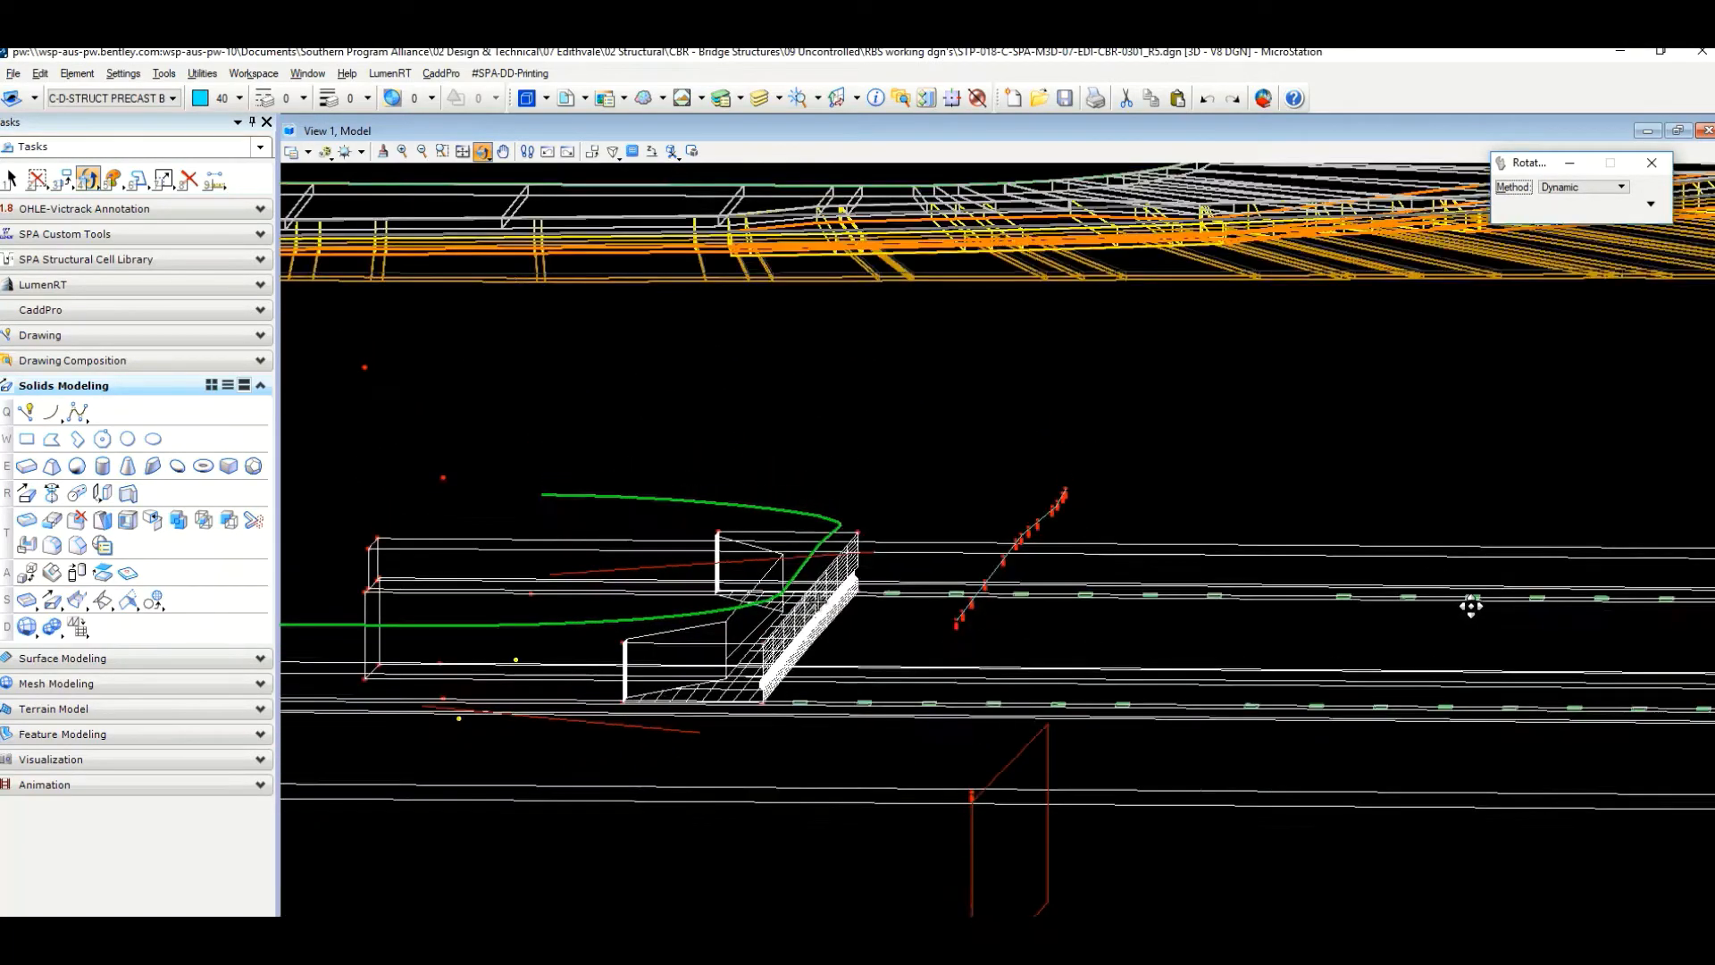
click(1491, 596)
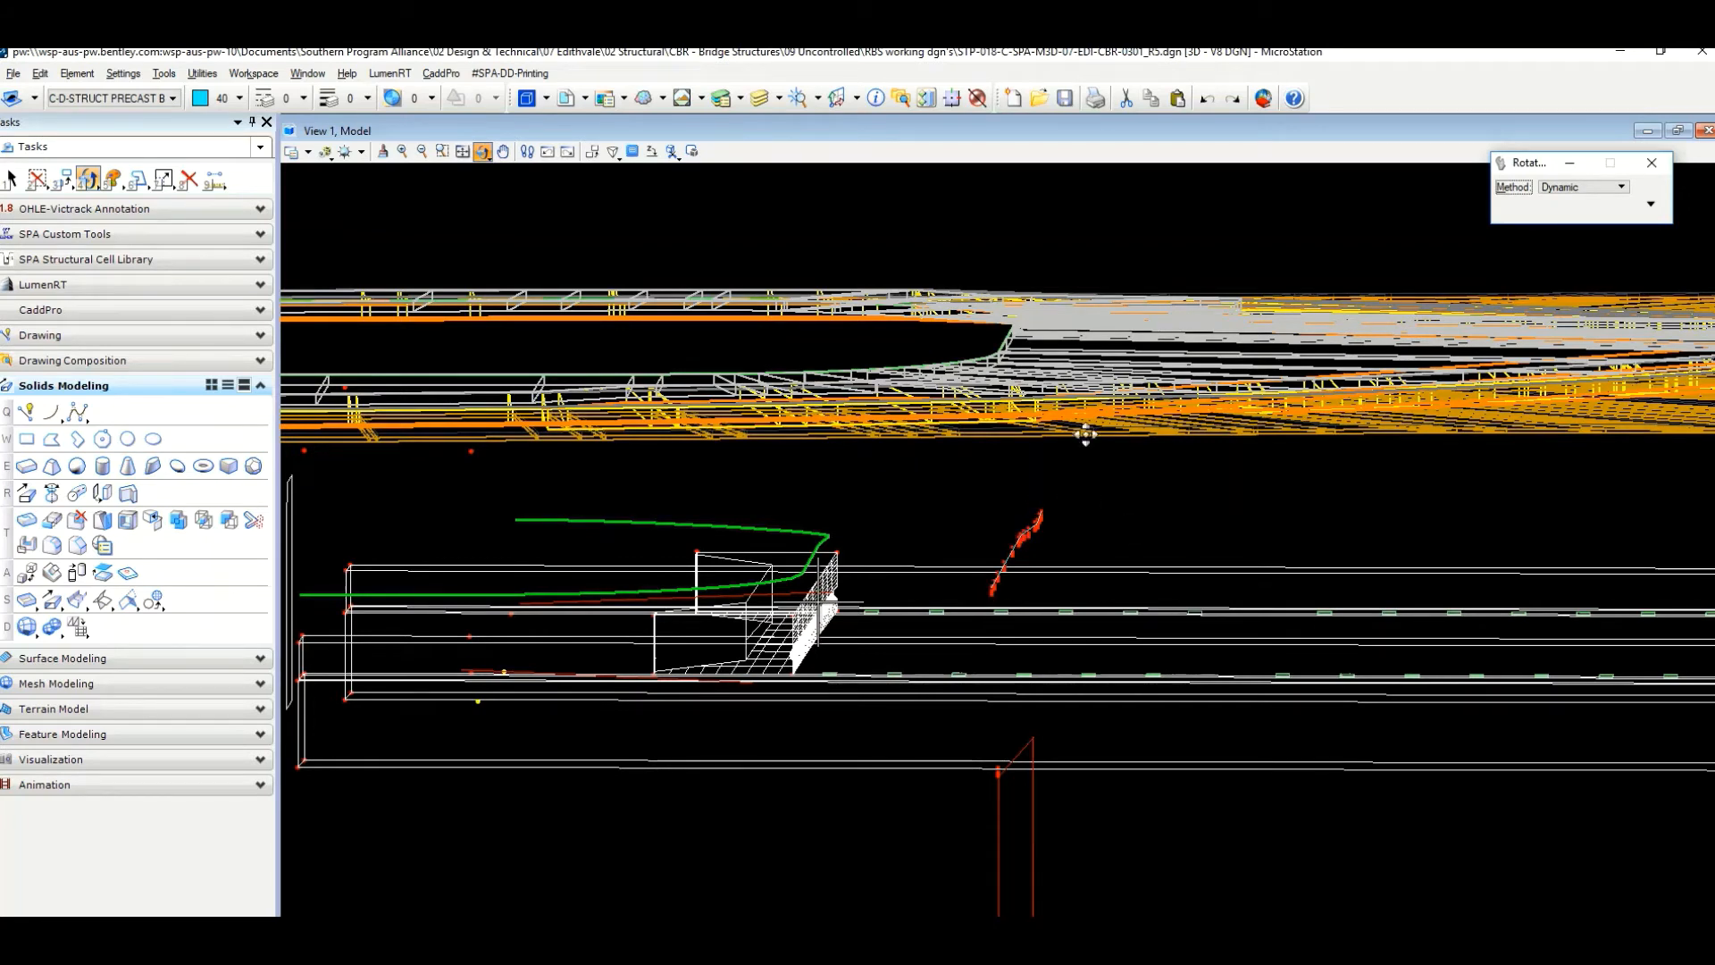
click(547, 152)
scroll(1002, 656, down, 1)
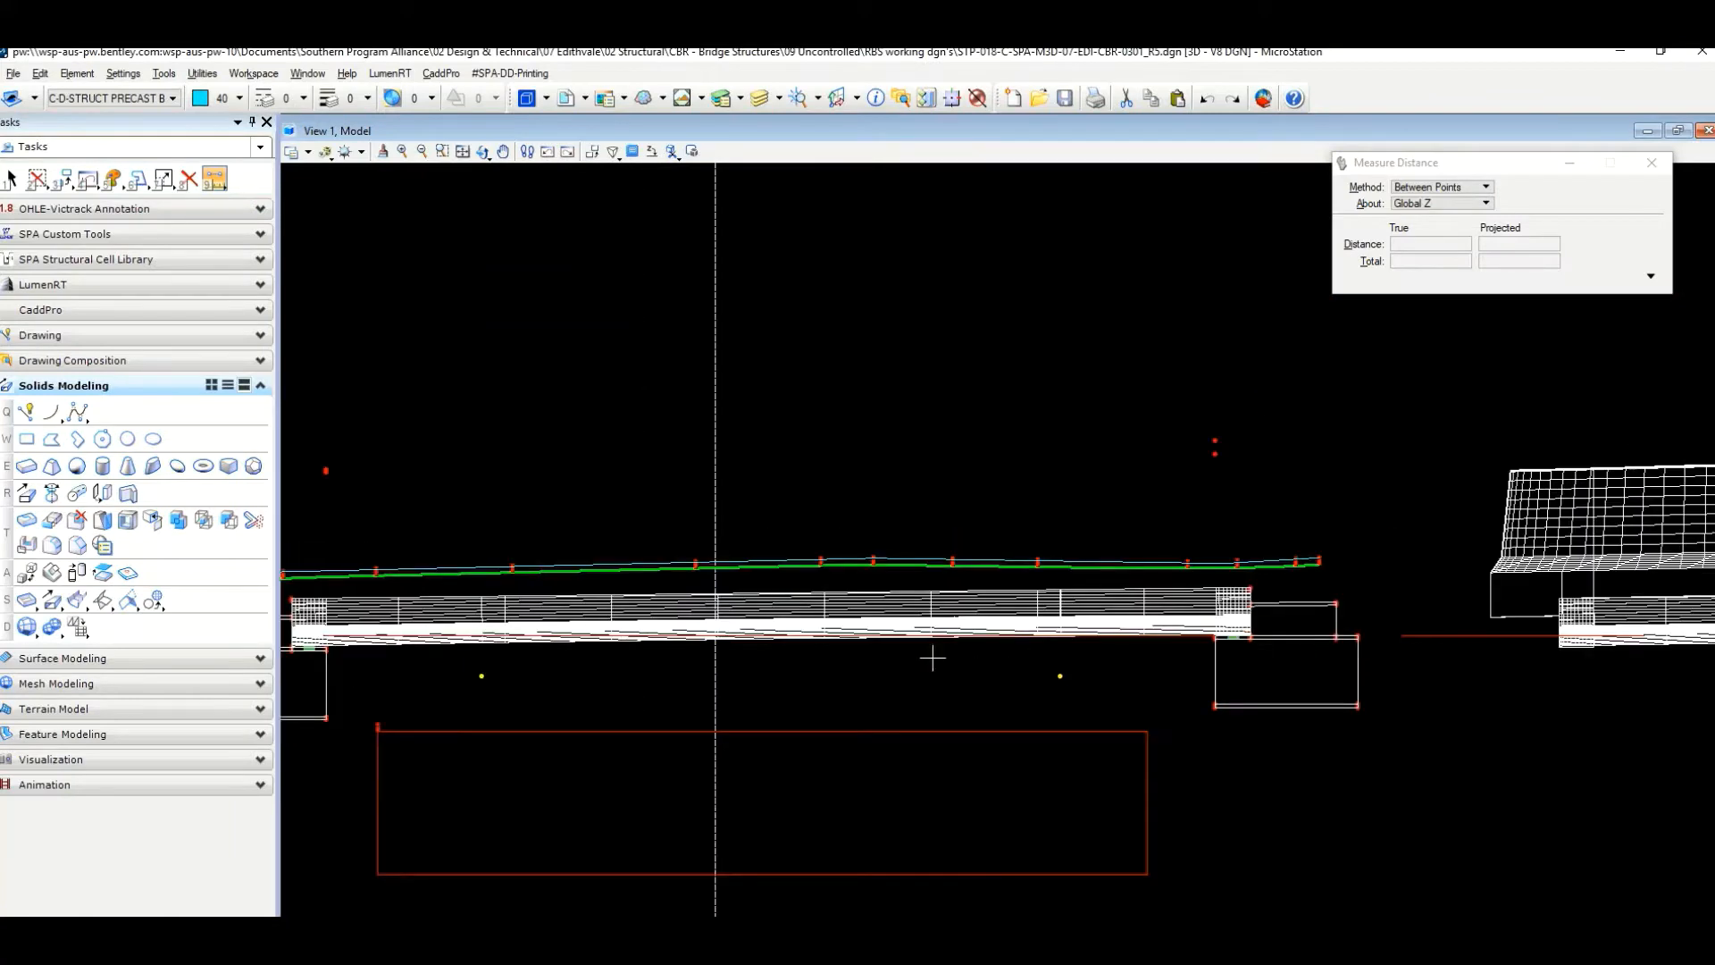
Extend the blue line above the bridge section beyond both of its ends so it passes the outer beams.
middle_drag(931, 655, 1101, 642)
scroll(382, 592, up, 1)
middle_drag(383, 592, 523, 605)
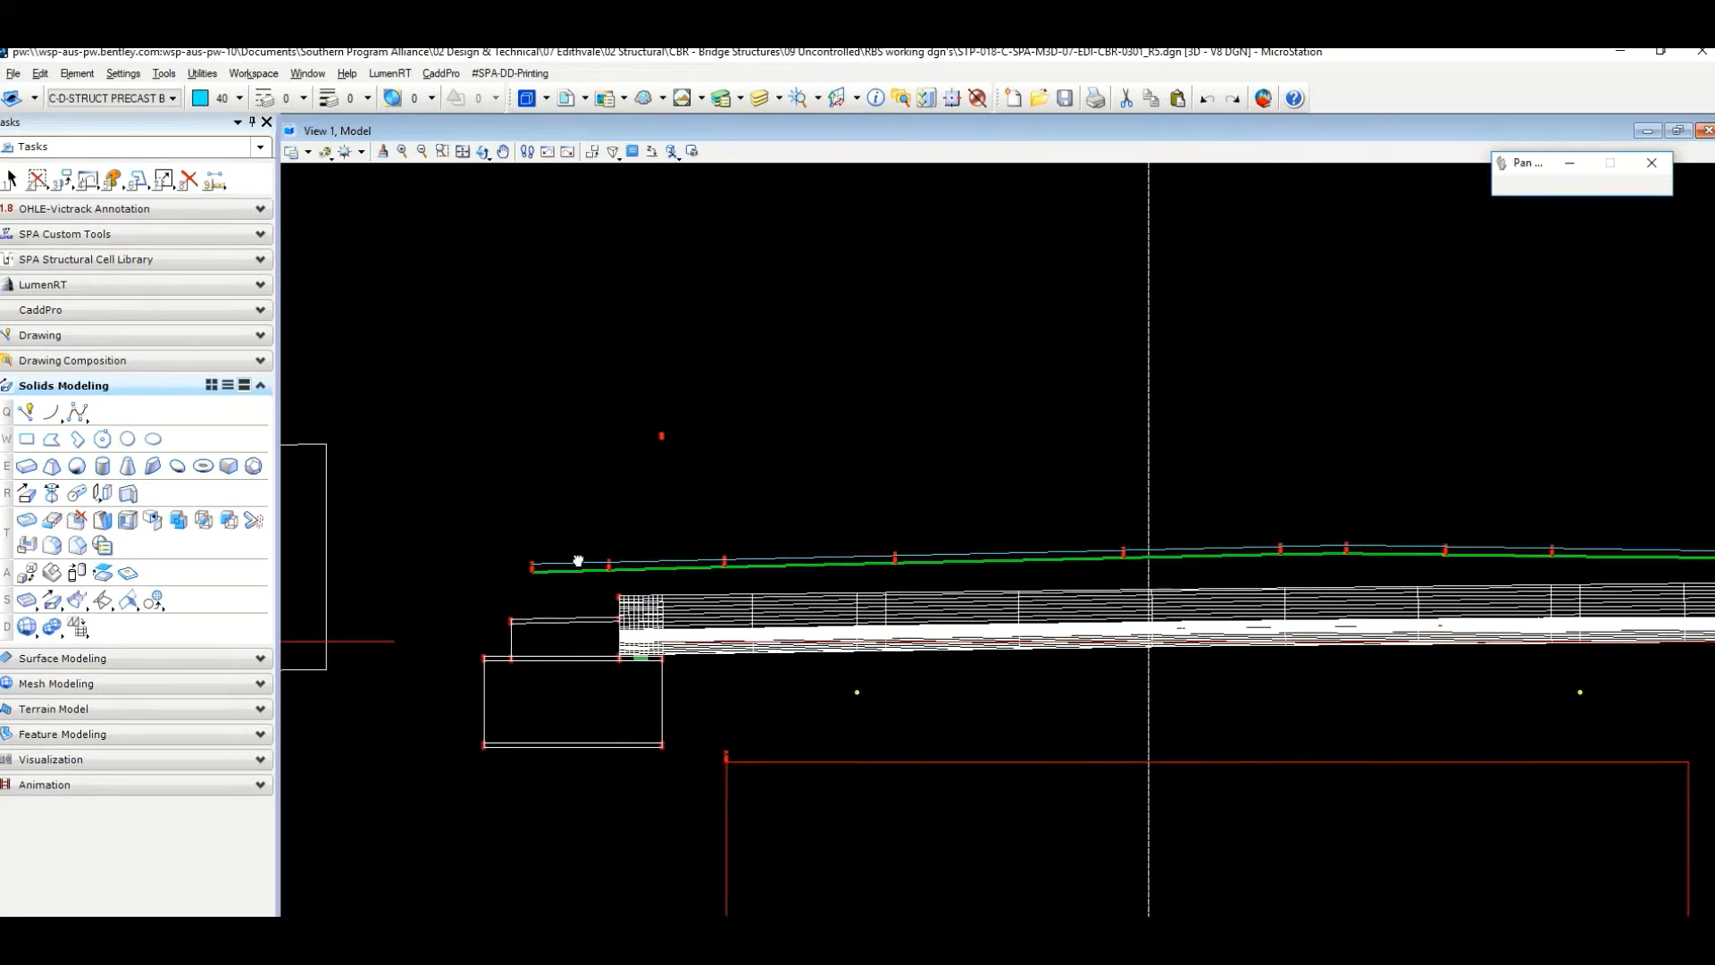
scroll(577, 565, up, 2)
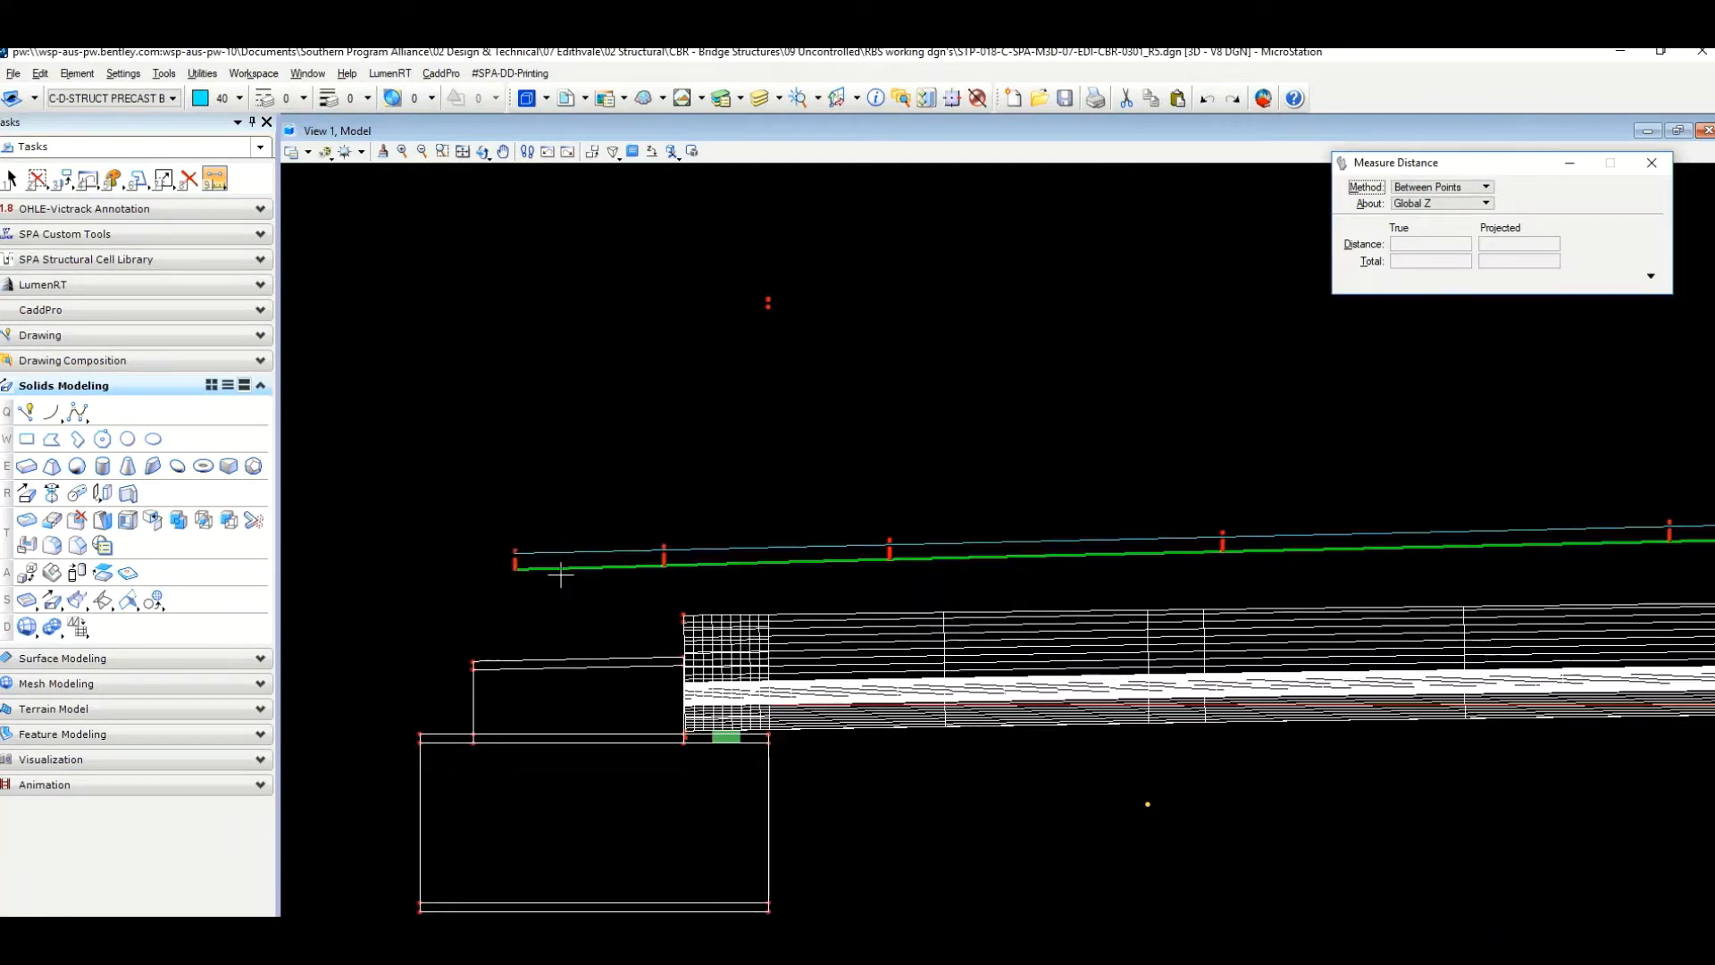
click(164, 179)
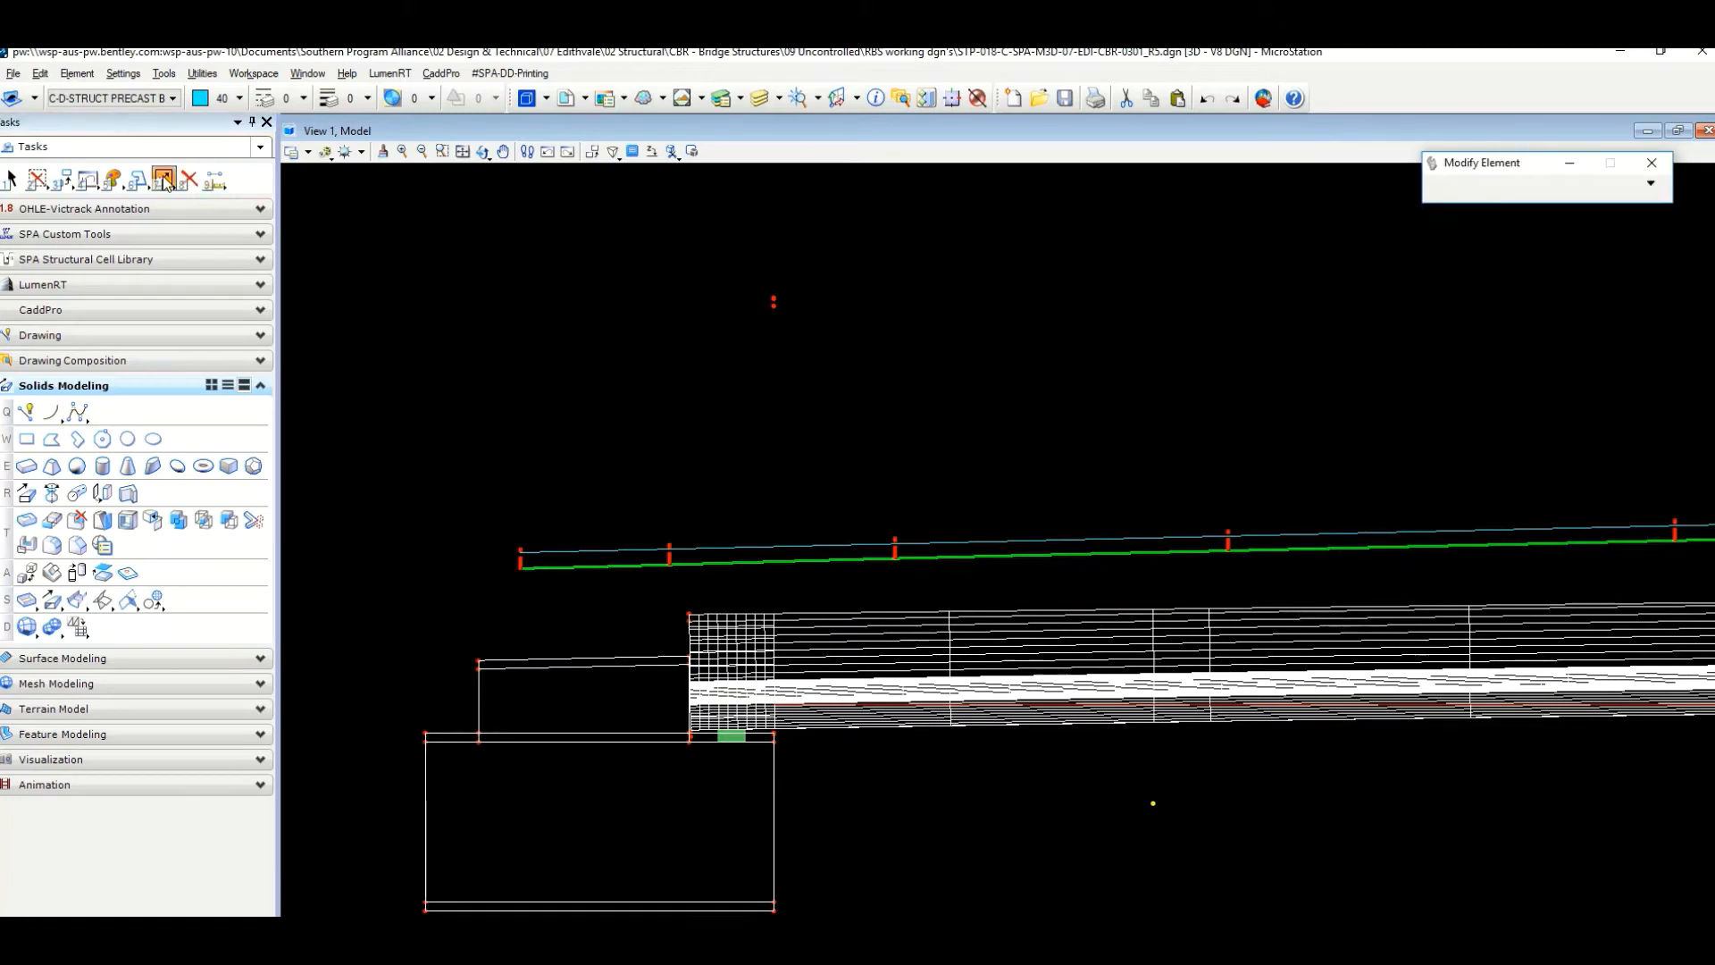
click(164, 179)
click(243, 237)
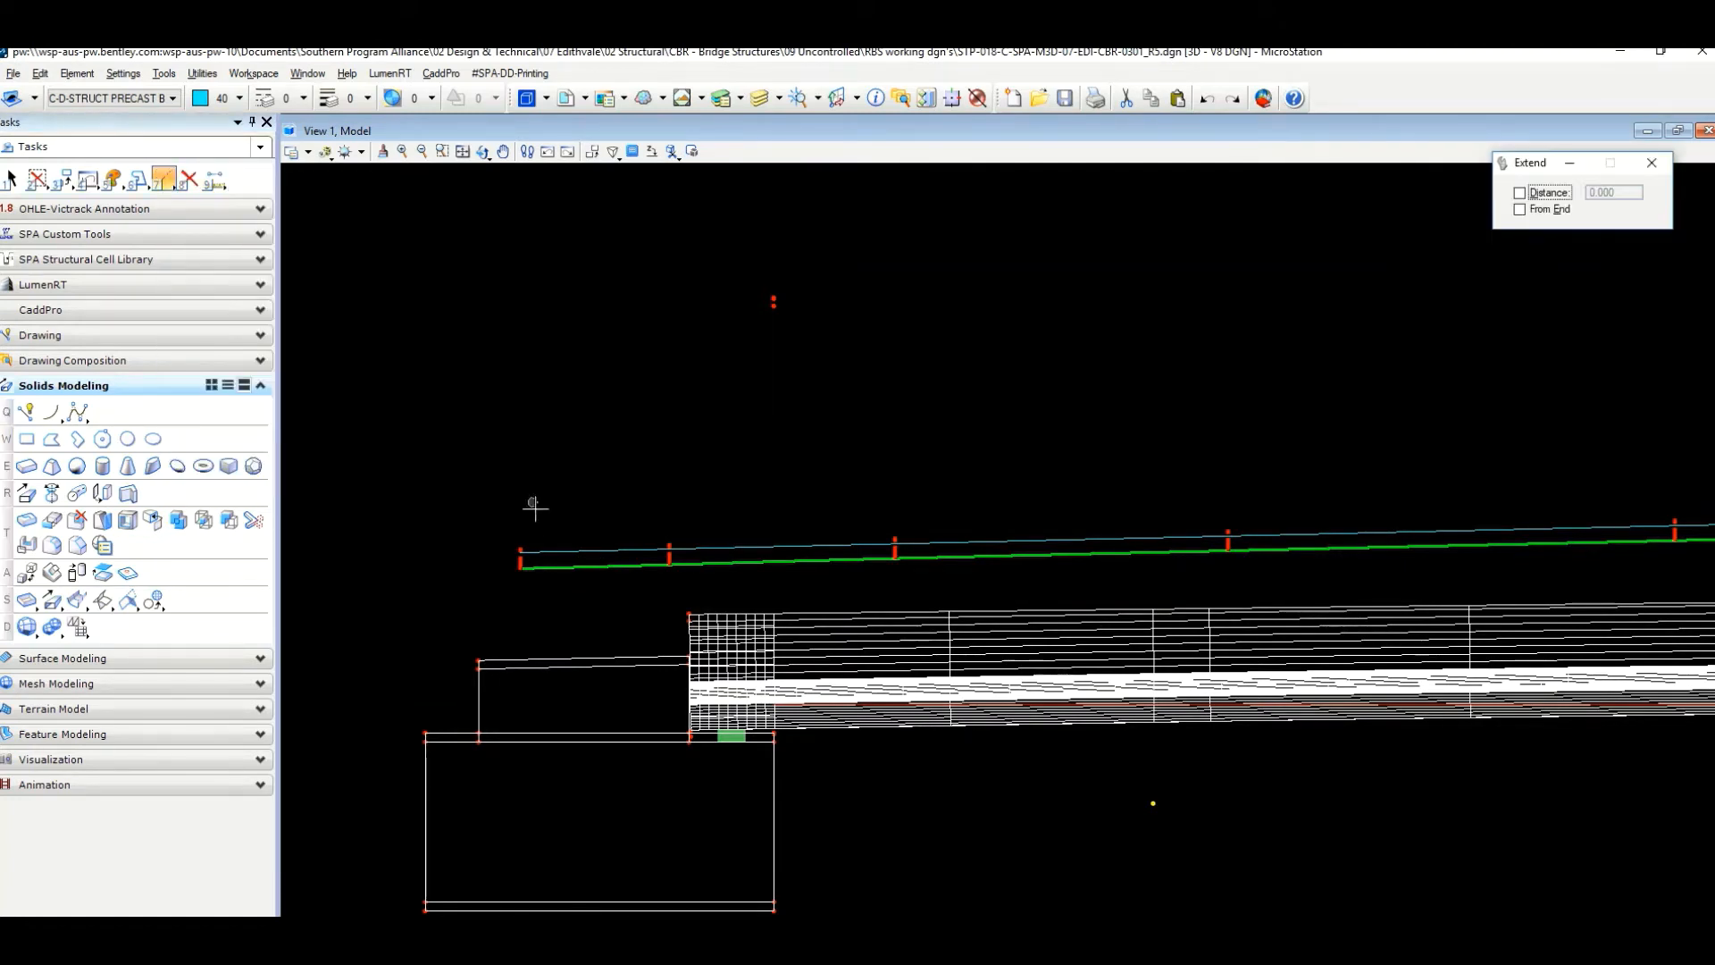
click(546, 550)
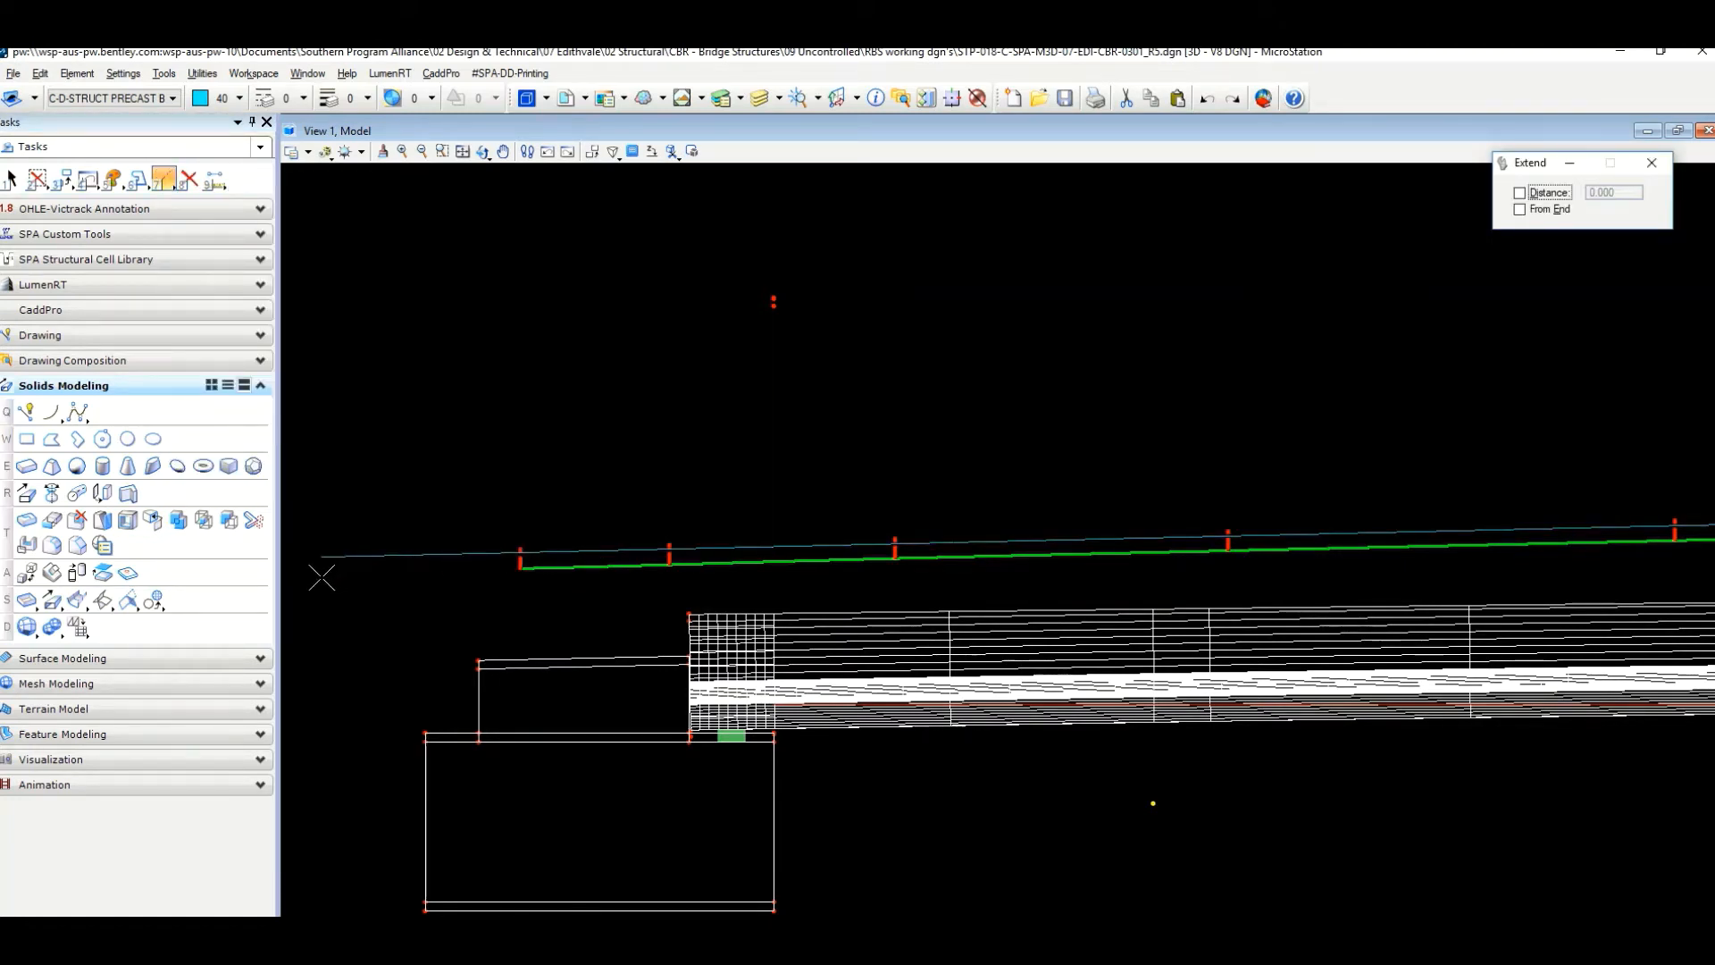
scroll(322, 579, down, 3)
scroll(1110, 567, up, 5)
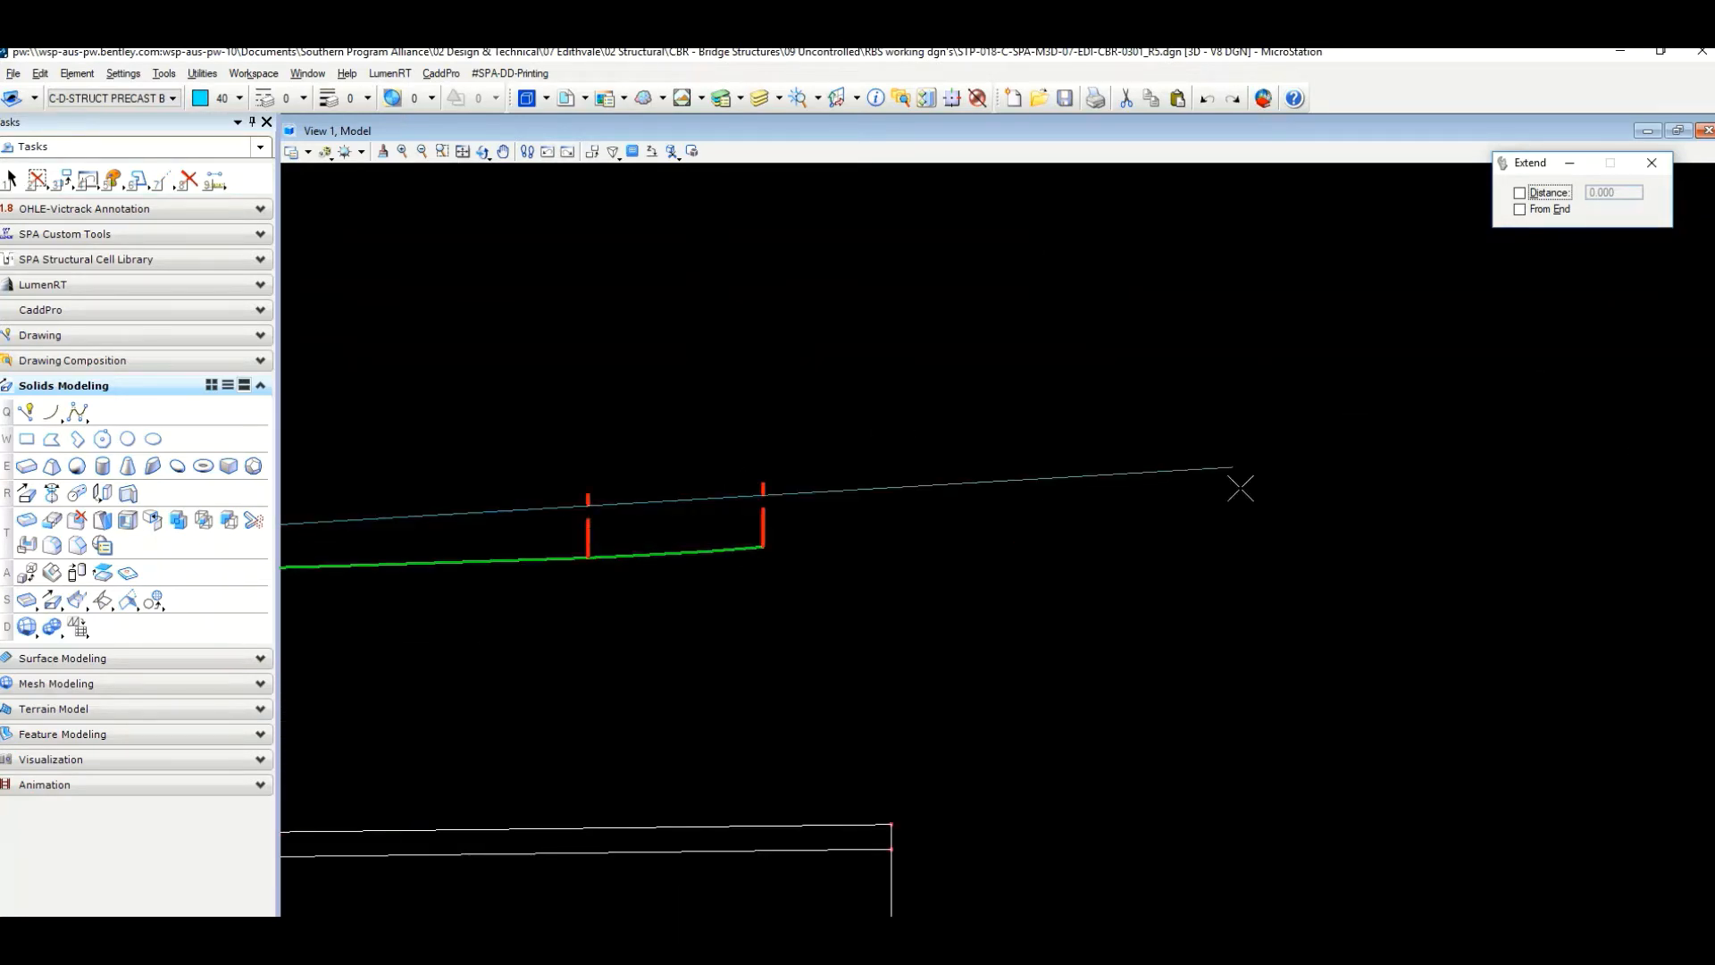
Draw a SmartLine from one end of the extended line down, across below the red rectangle and up to its other end.
scroll(1268, 494, down, 4)
middle_drag(1112, 621, 1127, 601)
click(27, 411)
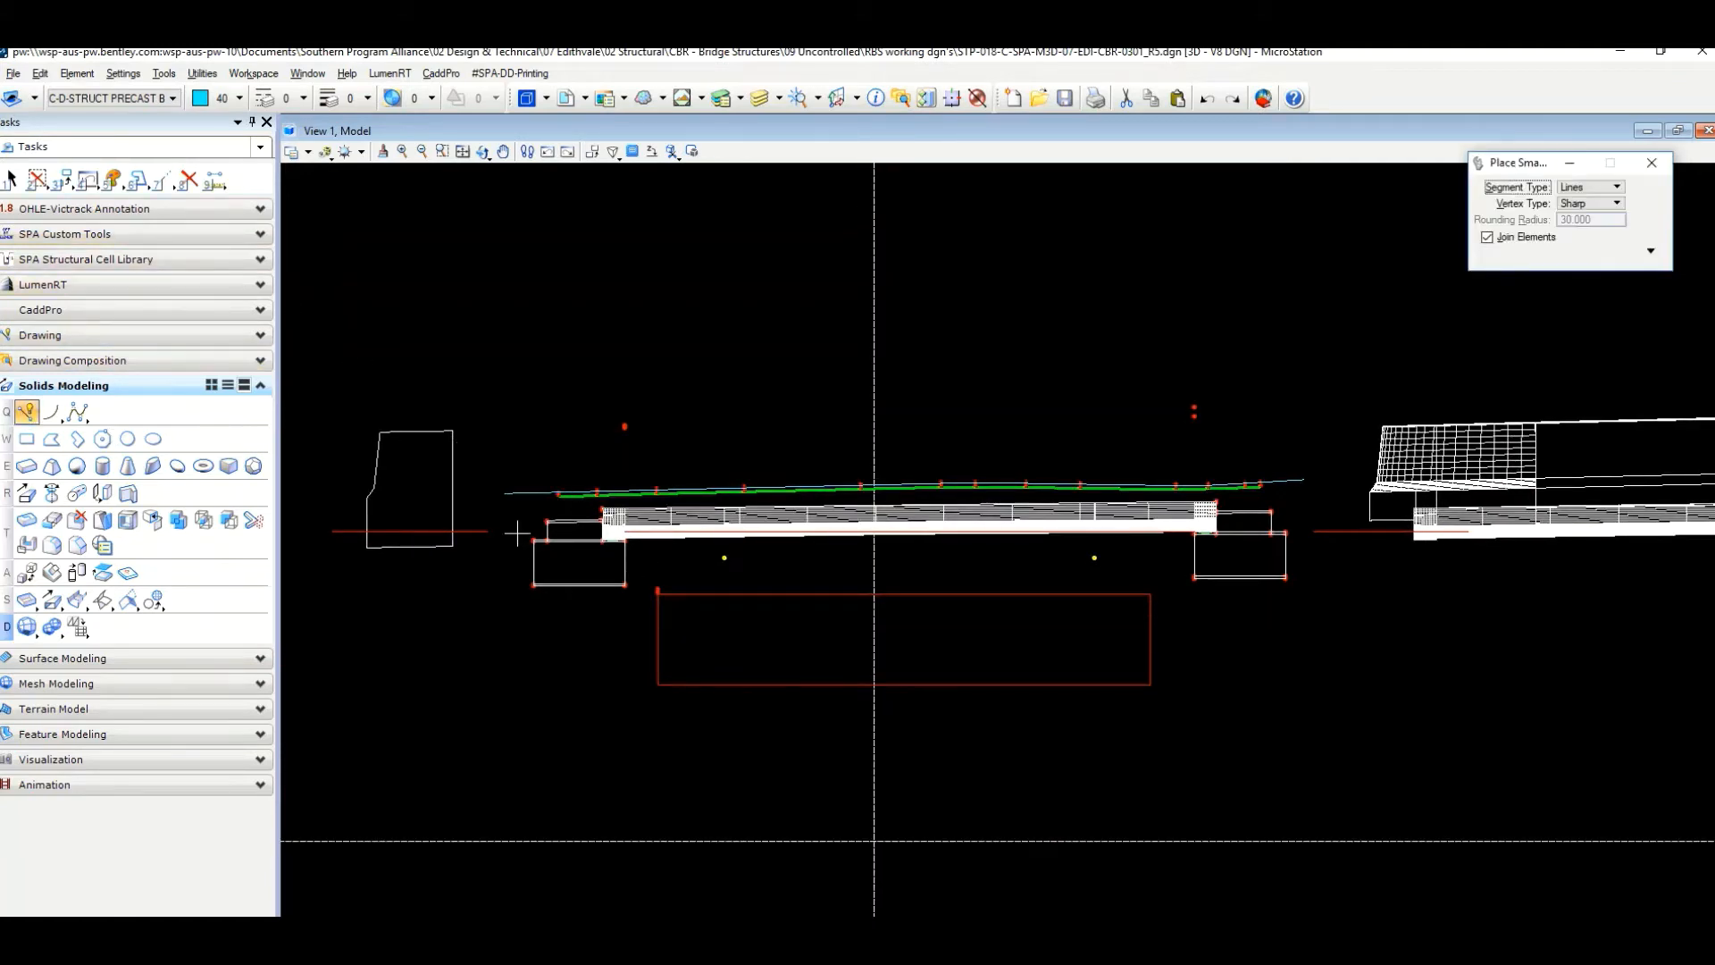
click(505, 493)
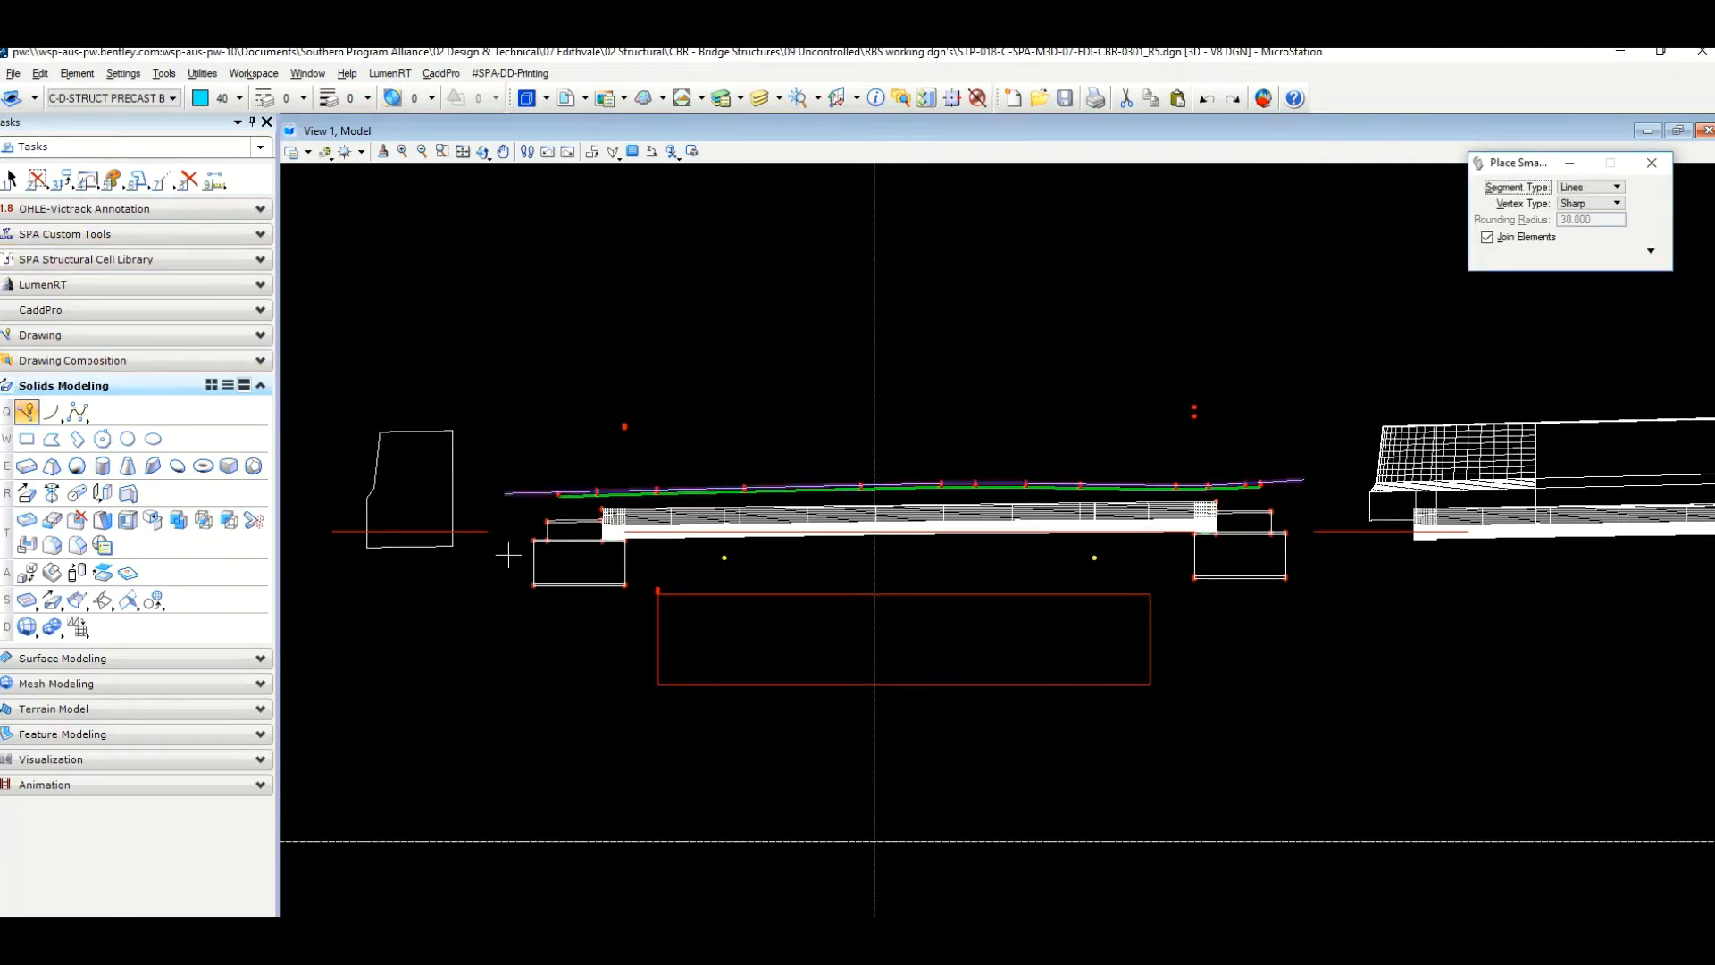
click(502, 734)
click(1305, 740)
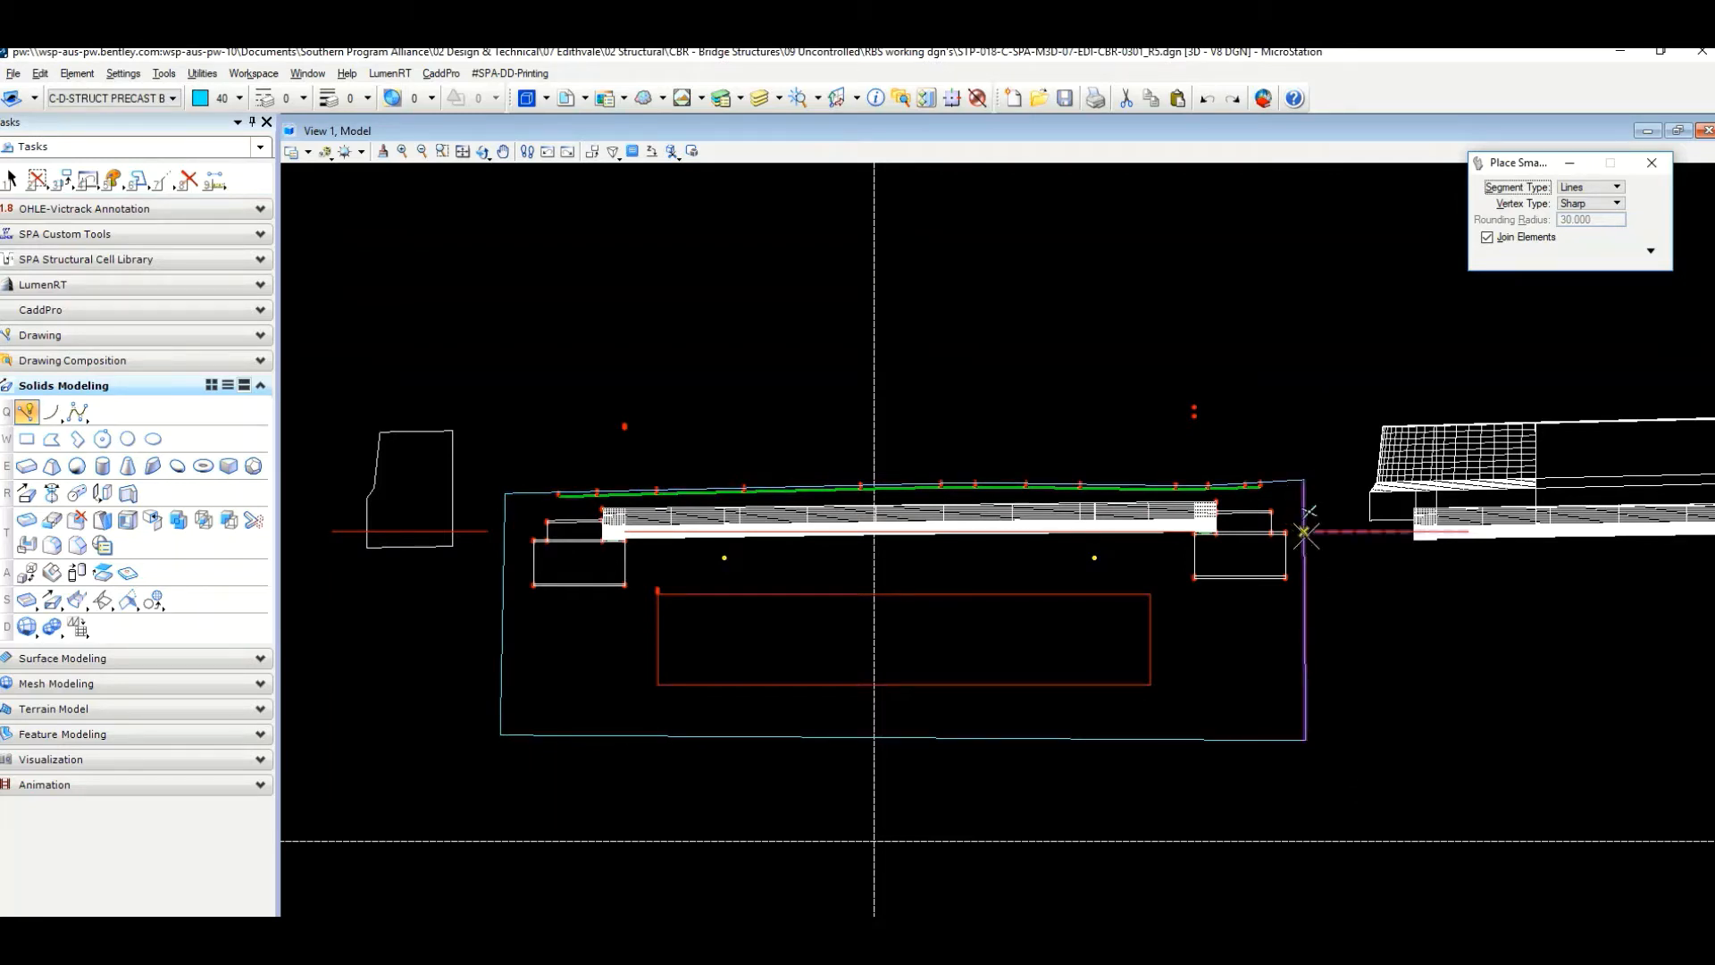
click(1304, 530)
Start an Automatic complex shape for the outline formed by the extended top line and the drawn side and bottom edges.
click(138, 178)
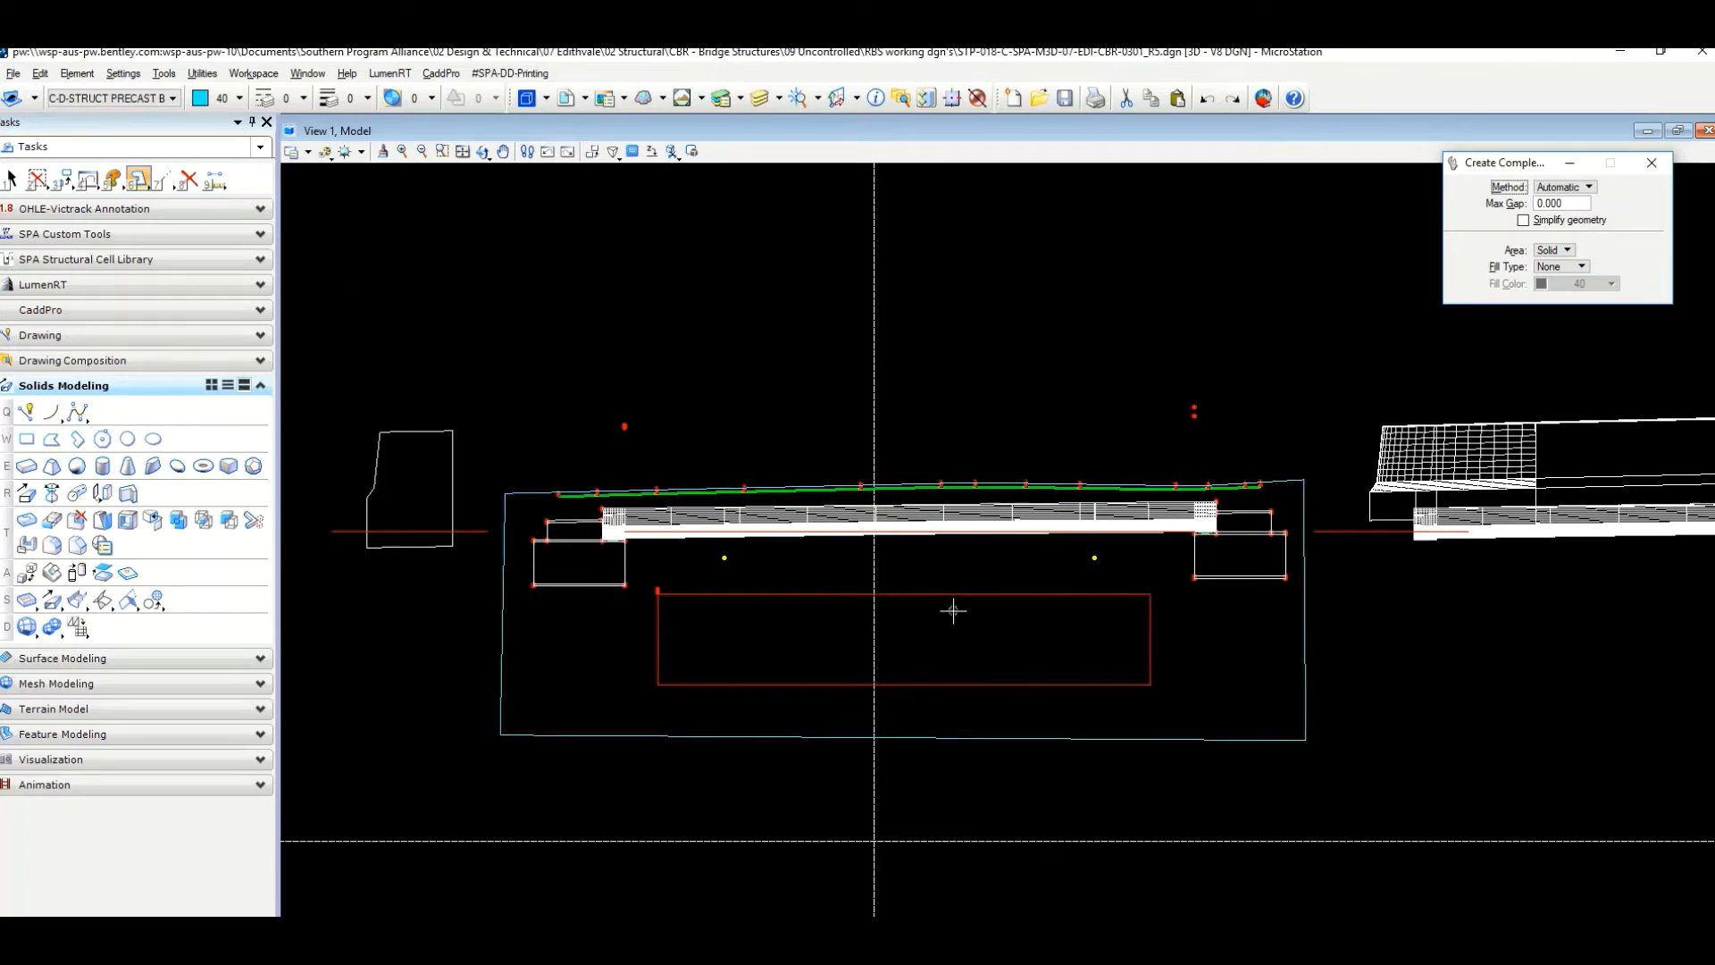
scroll(953, 610, up, 1)
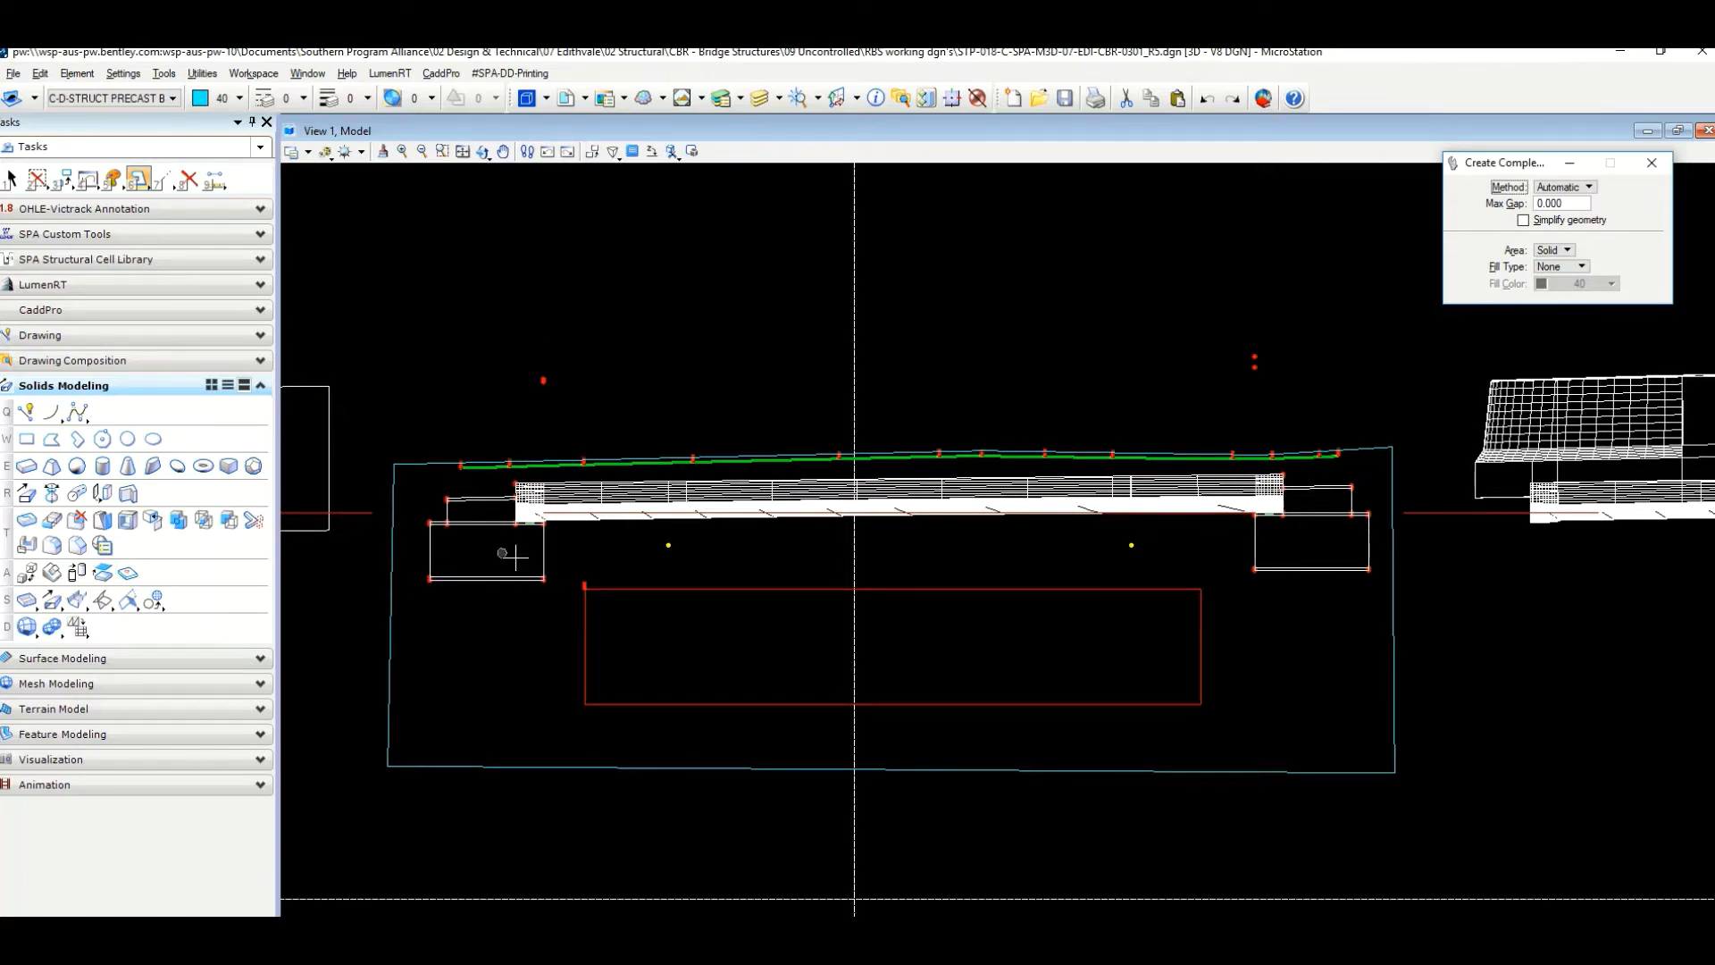
scroll(554, 572, up, 2)
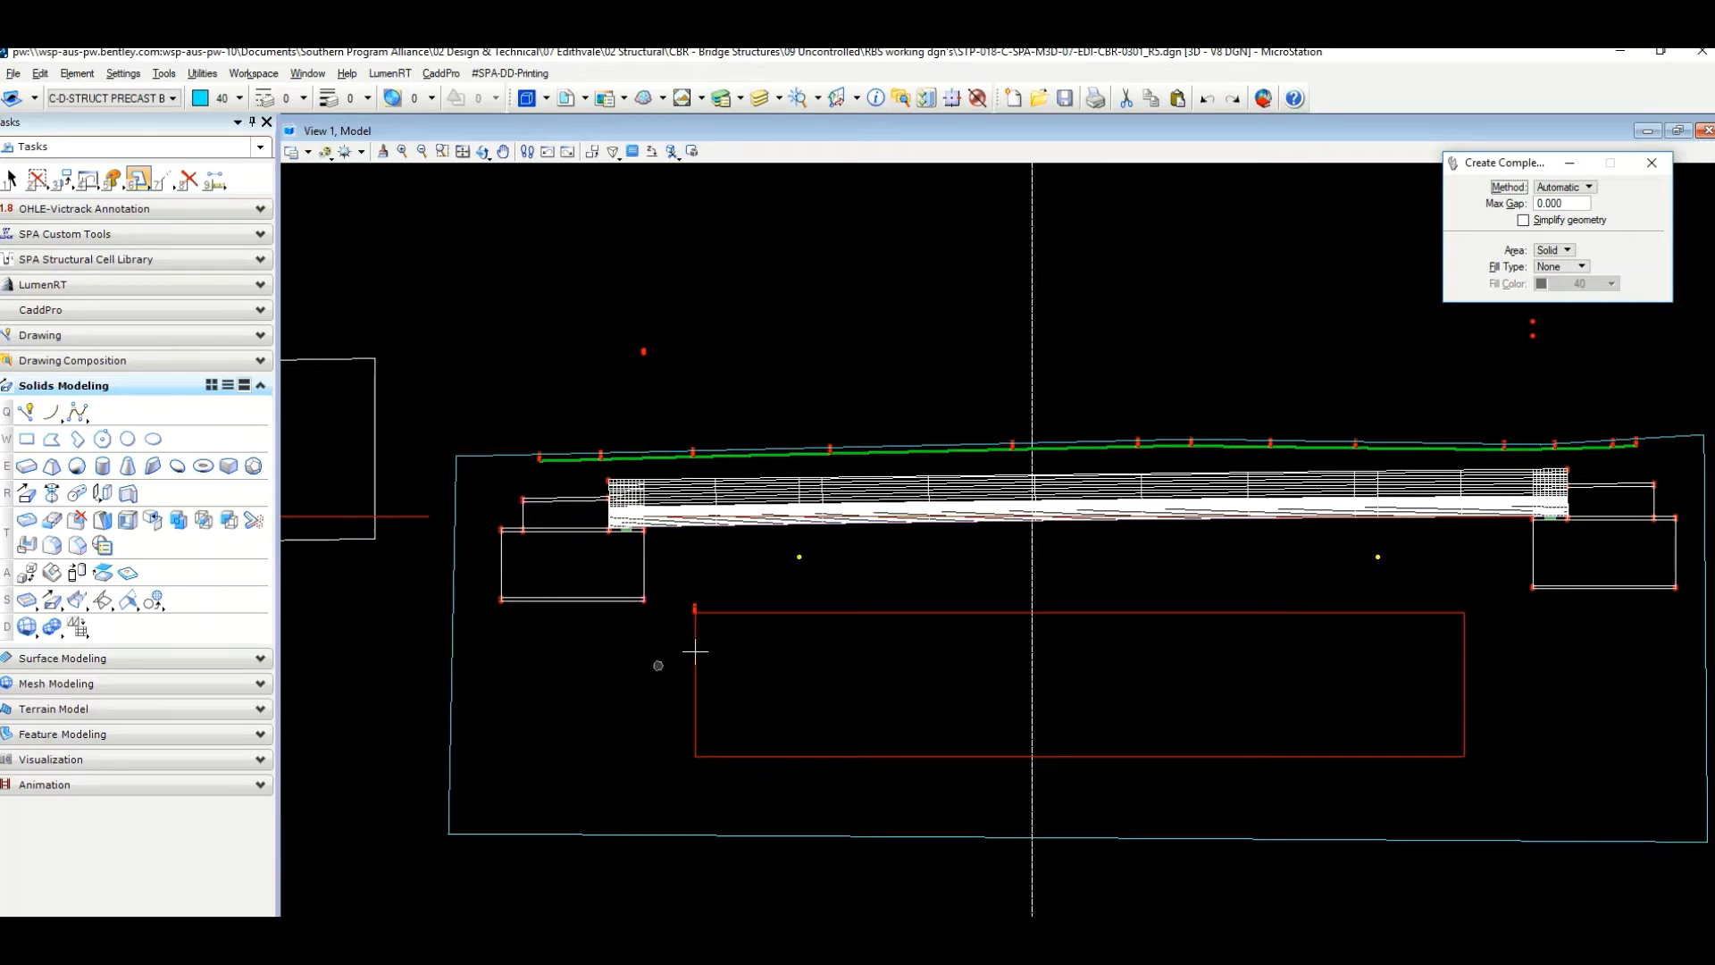
middle_drag(523, 511, 457, 511)
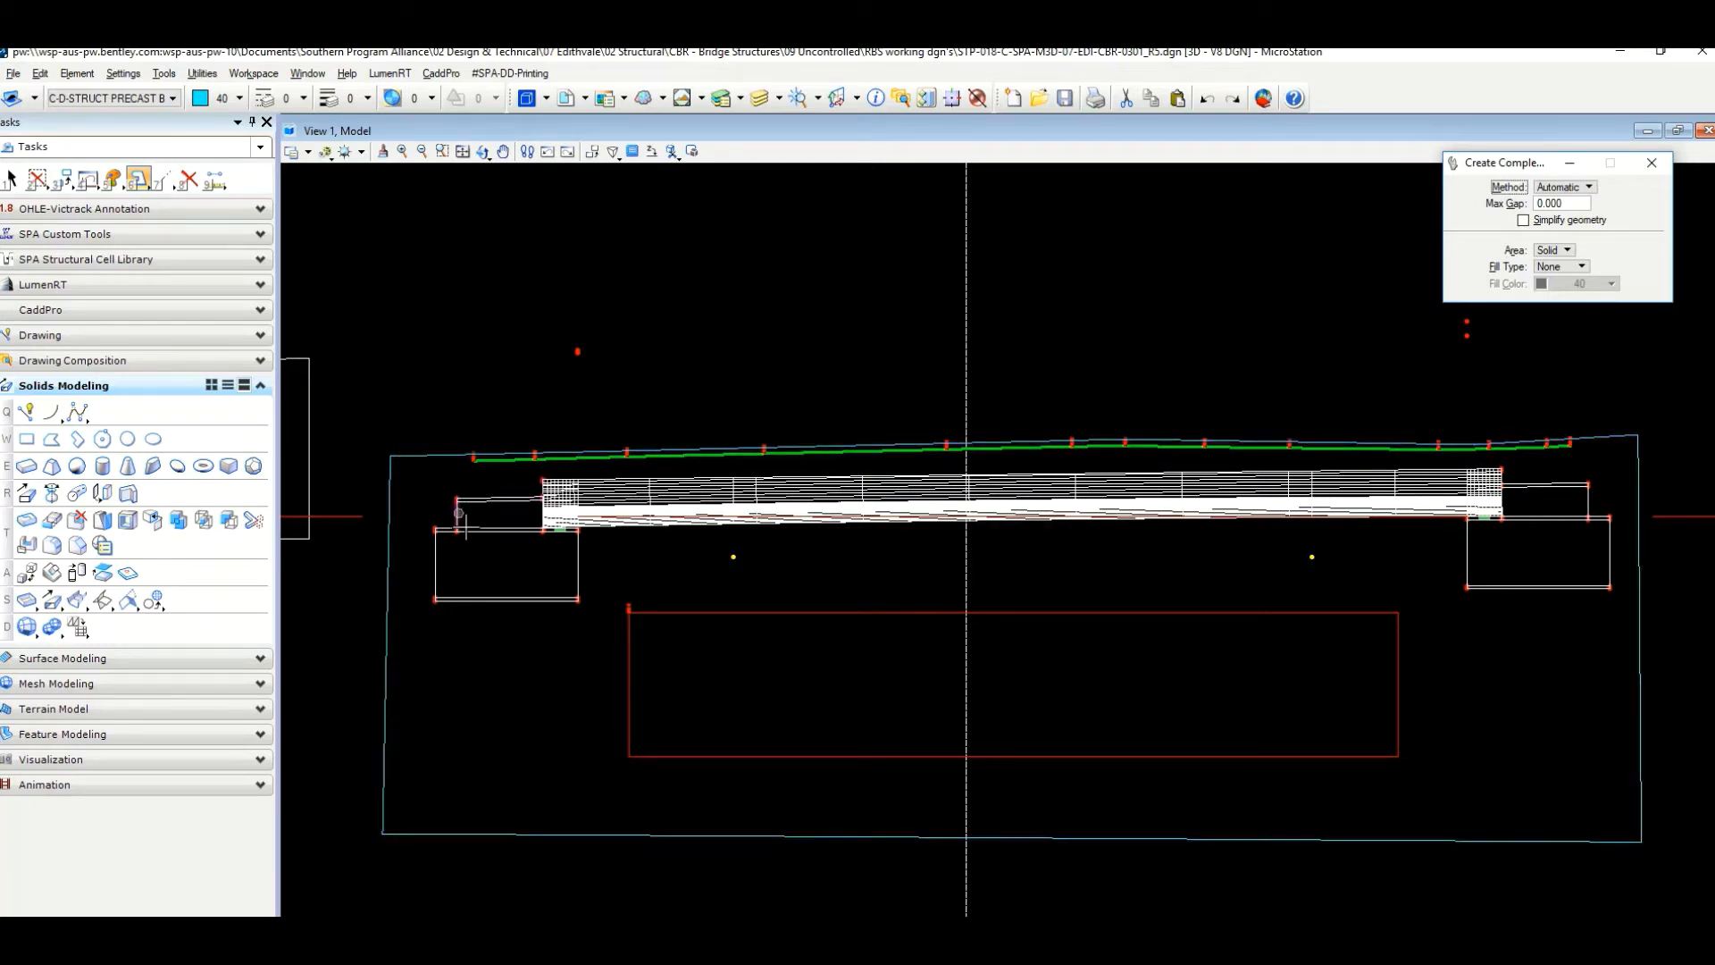
middle_drag(891, 566, 876, 568)
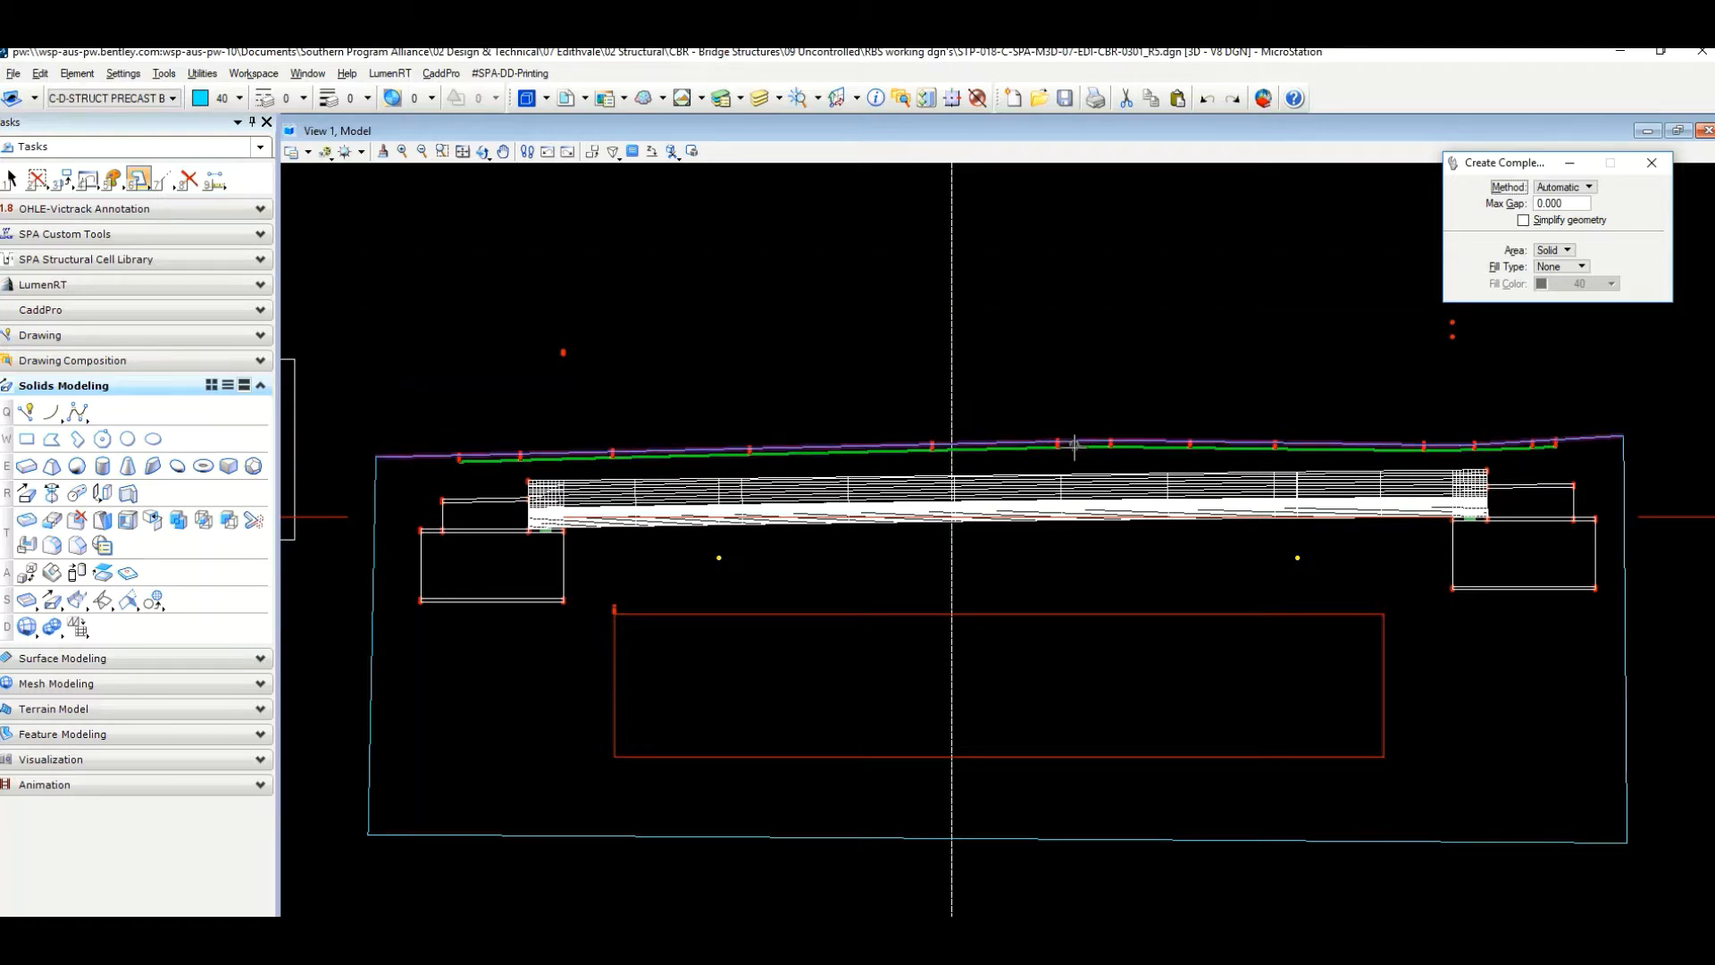
scroll(1009, 473, down, 1)
middle_drag(854, 609, 846, 593)
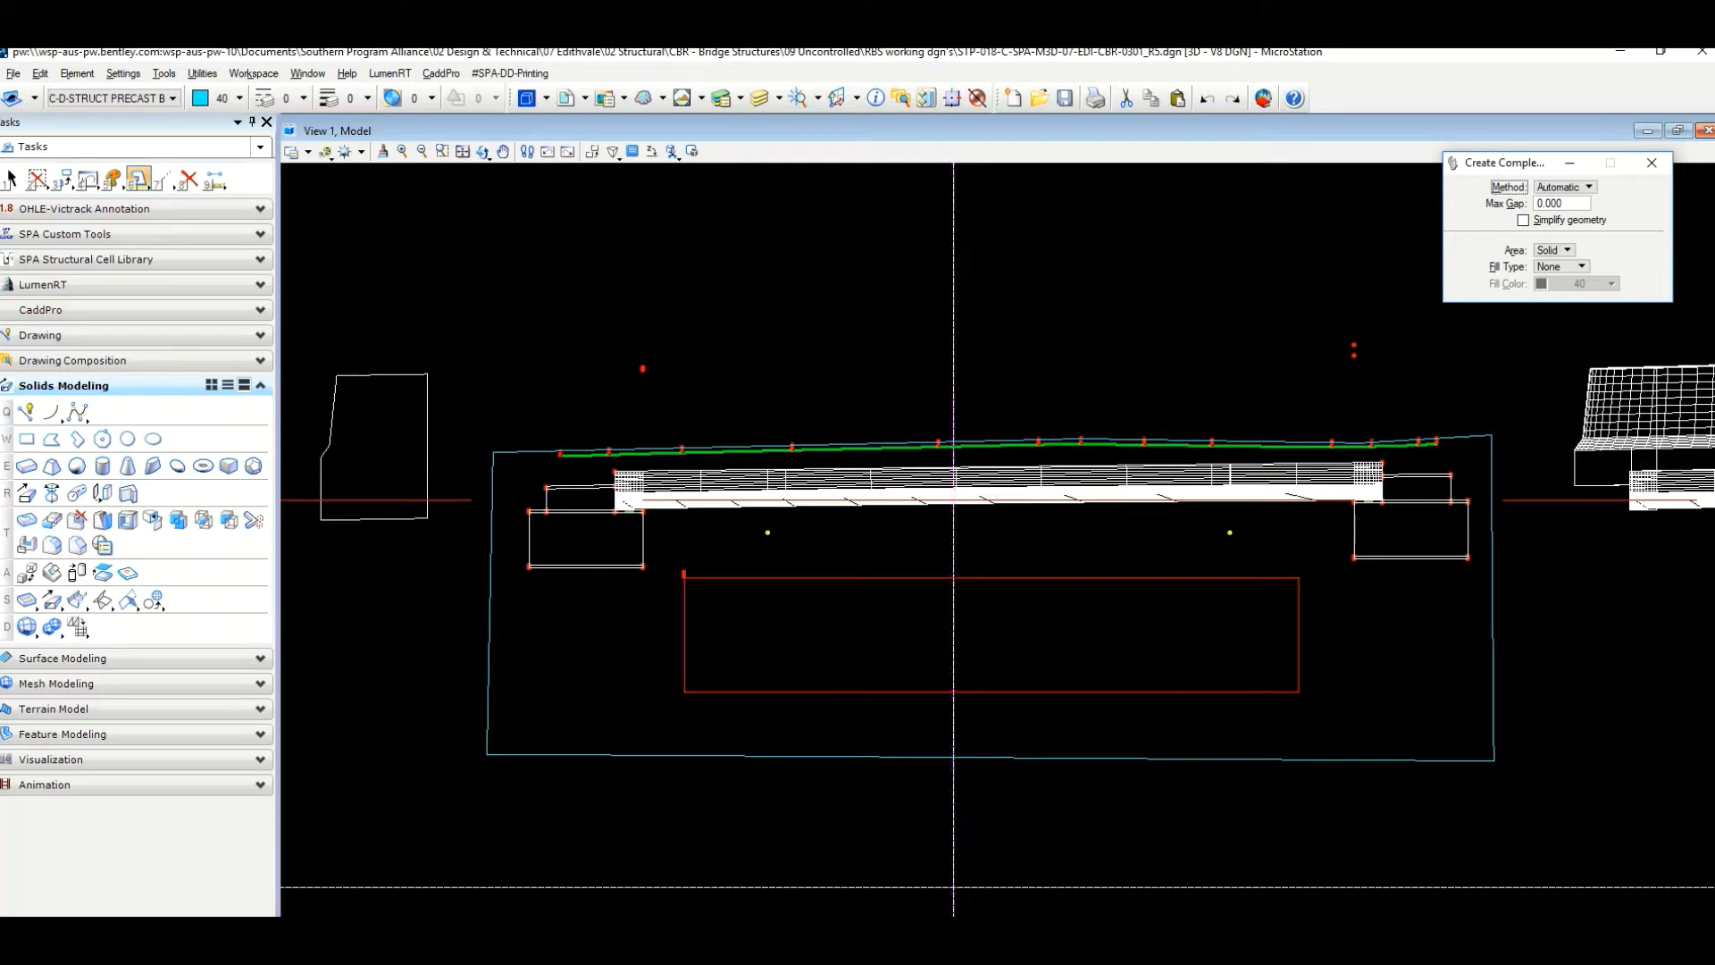
Undo the last change to bring back the red rounded body around the bridge section.
key(ctrl+z)
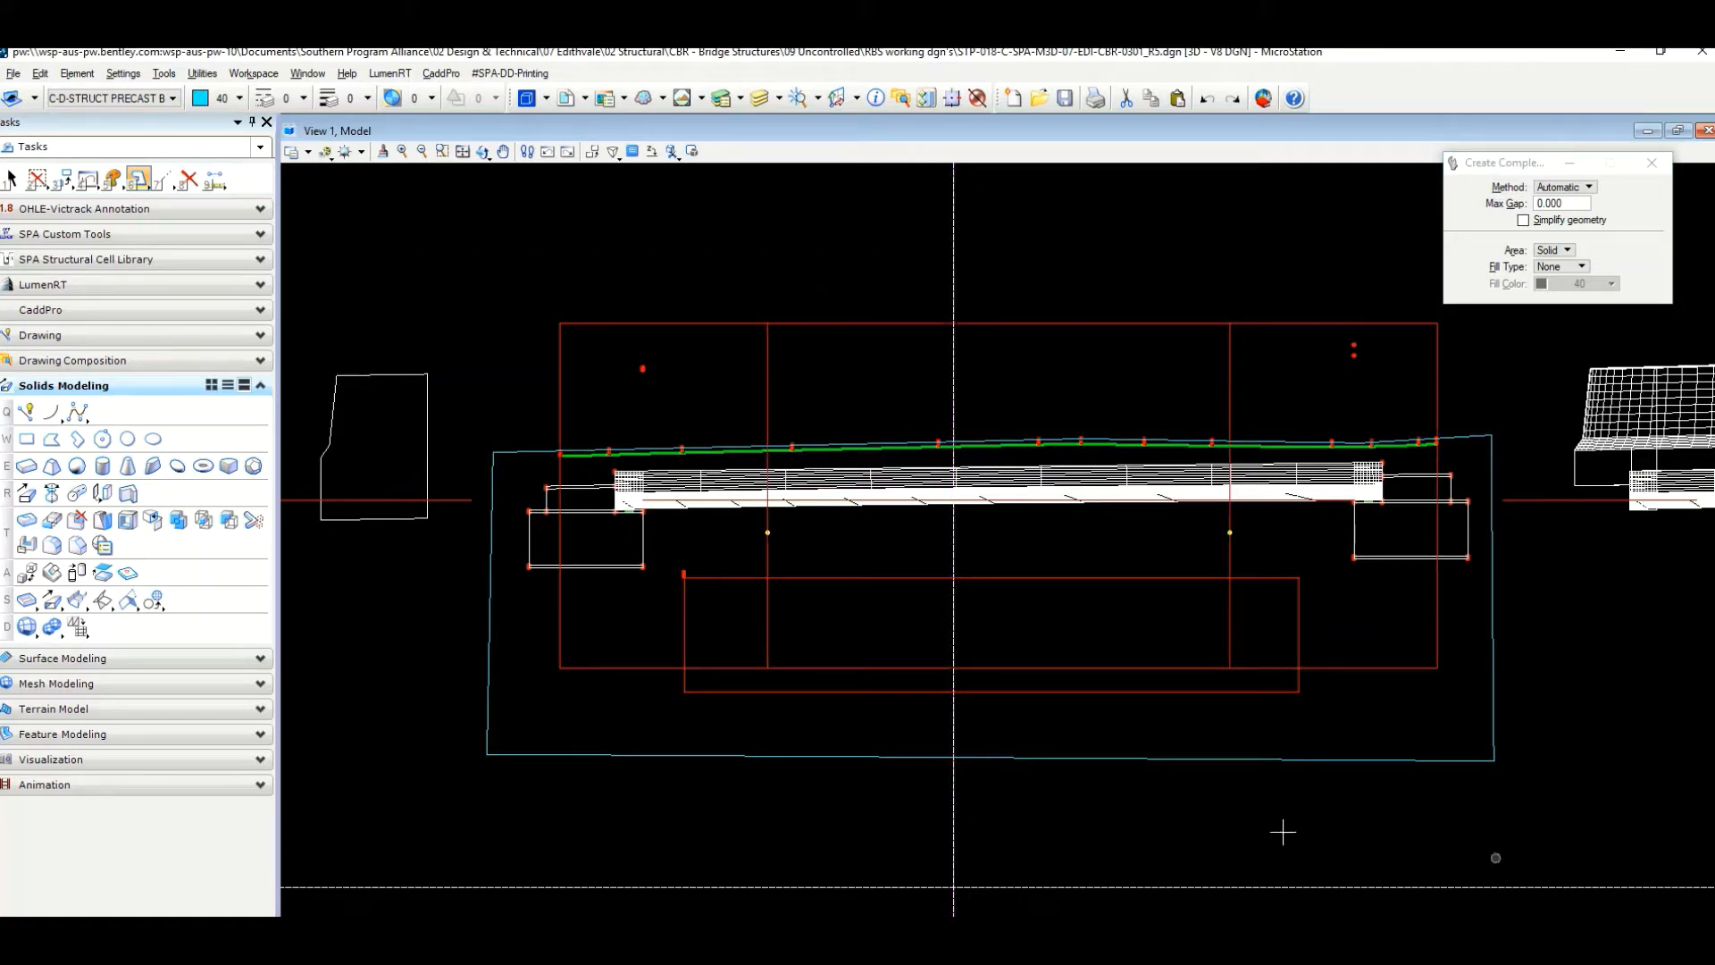
middle_drag(925, 637, 777, 638)
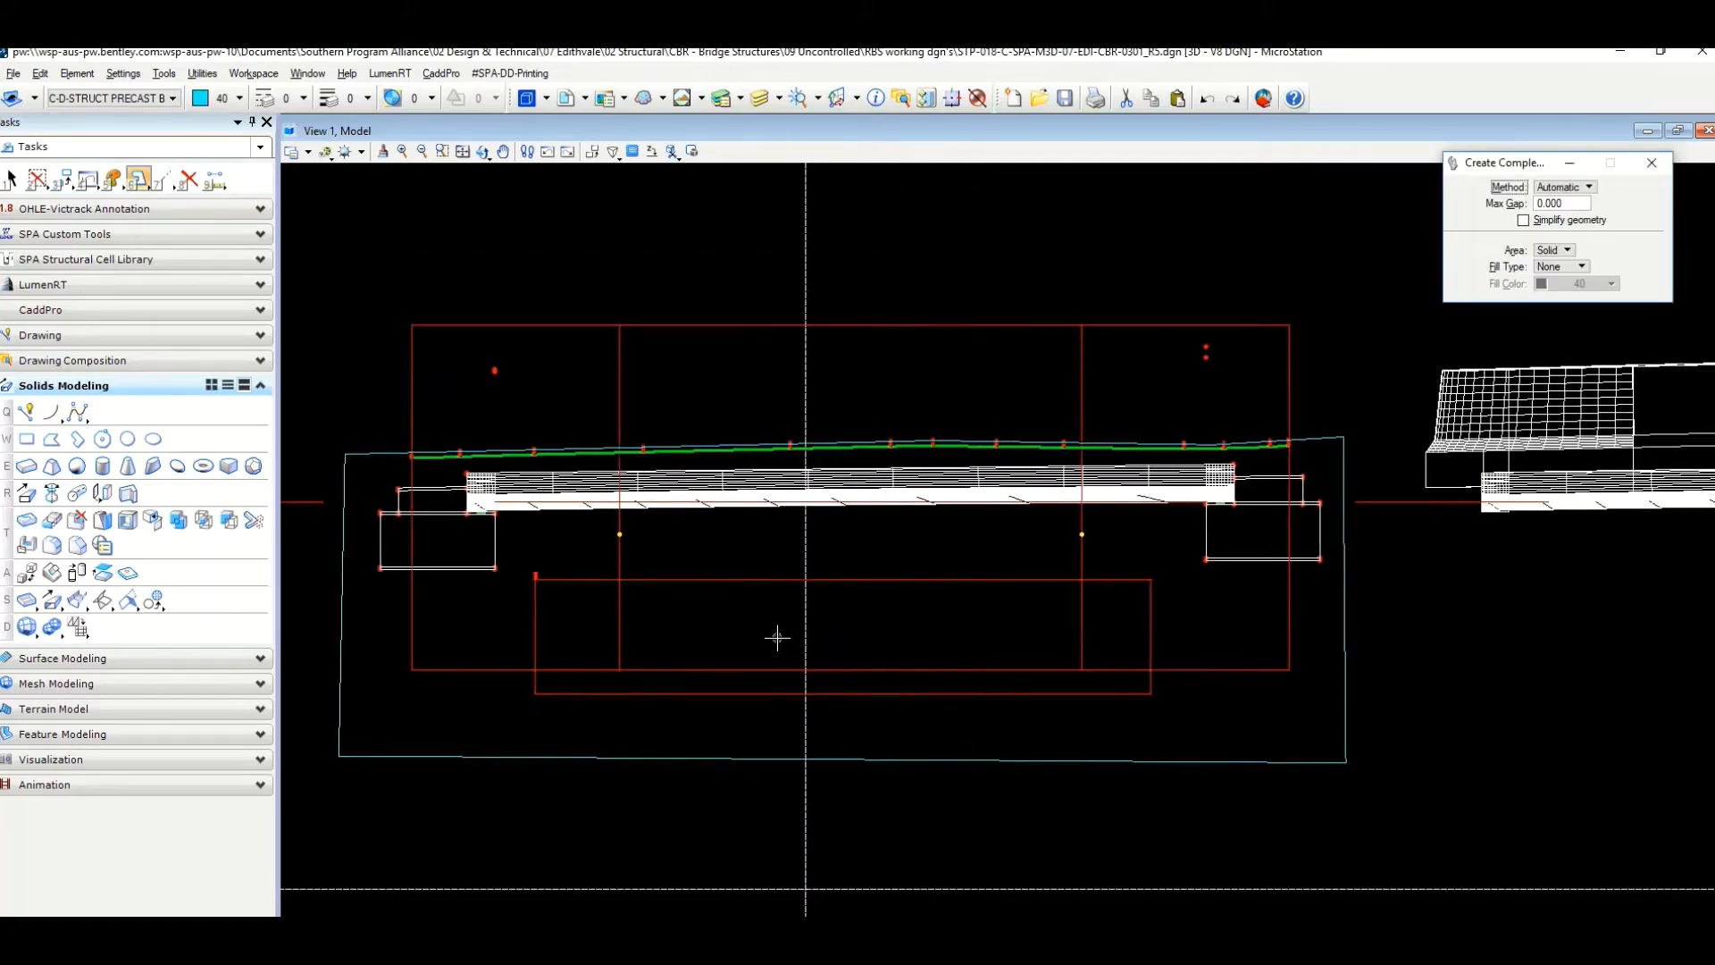
scroll(777, 638, down, 1)
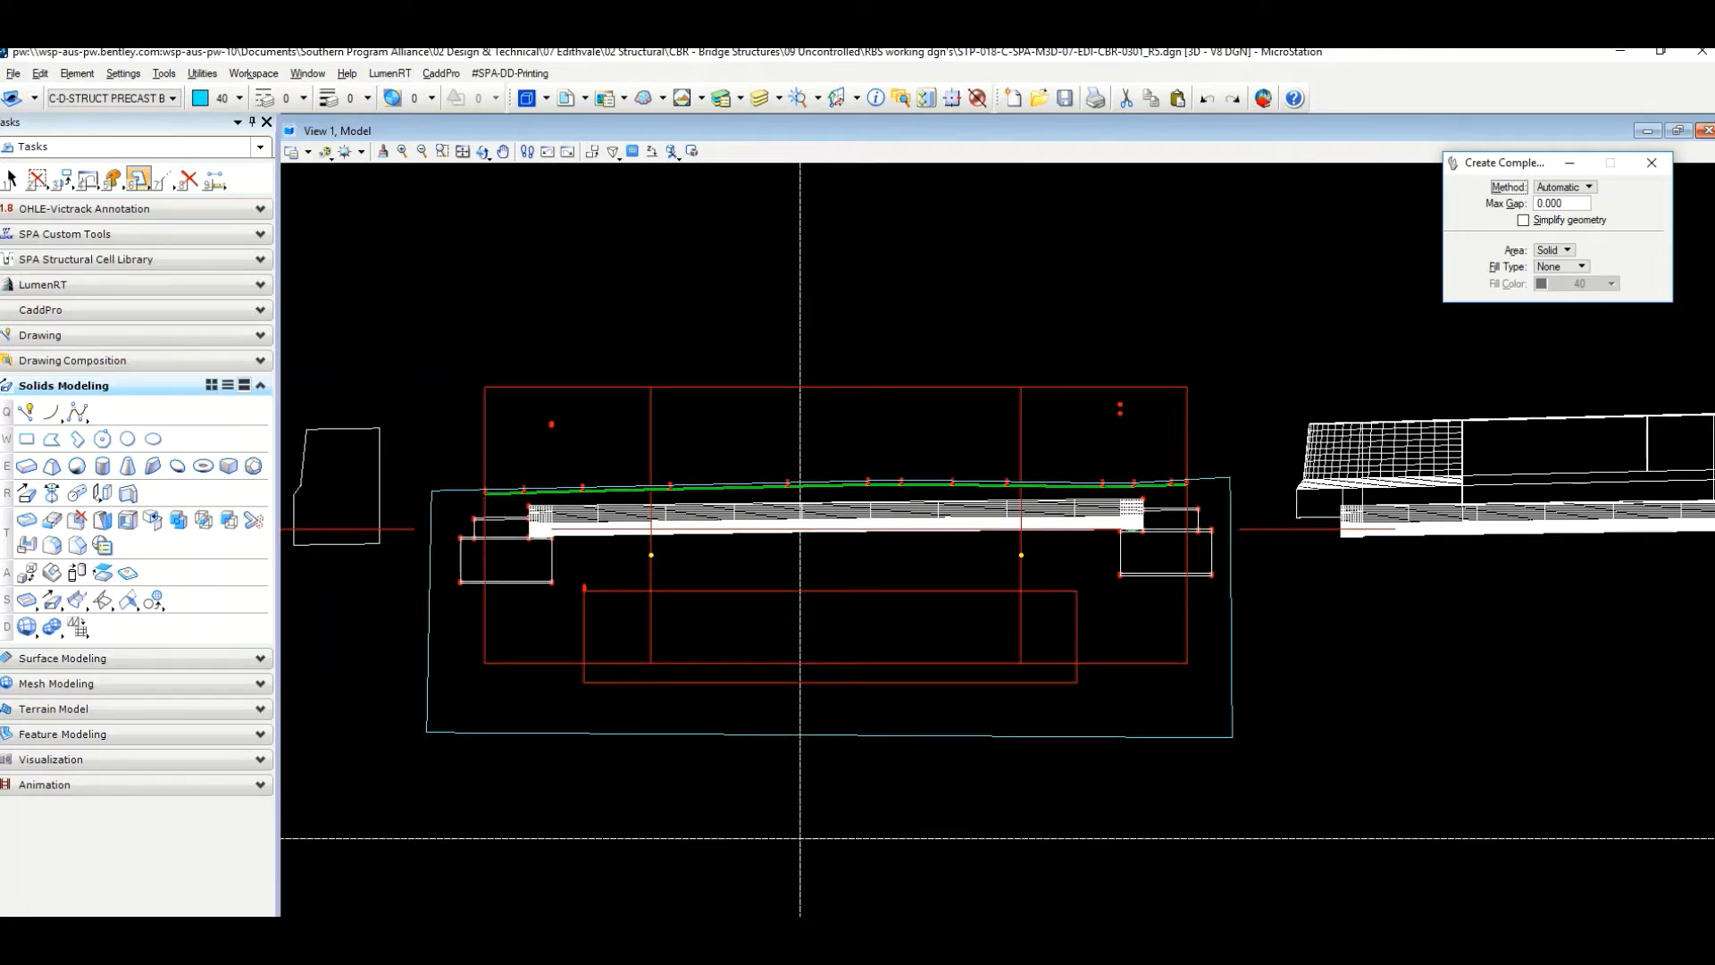
Apply the saved view "rom top" and rotate the model to examine the drawn outline and red body in 3D.
key(F2)
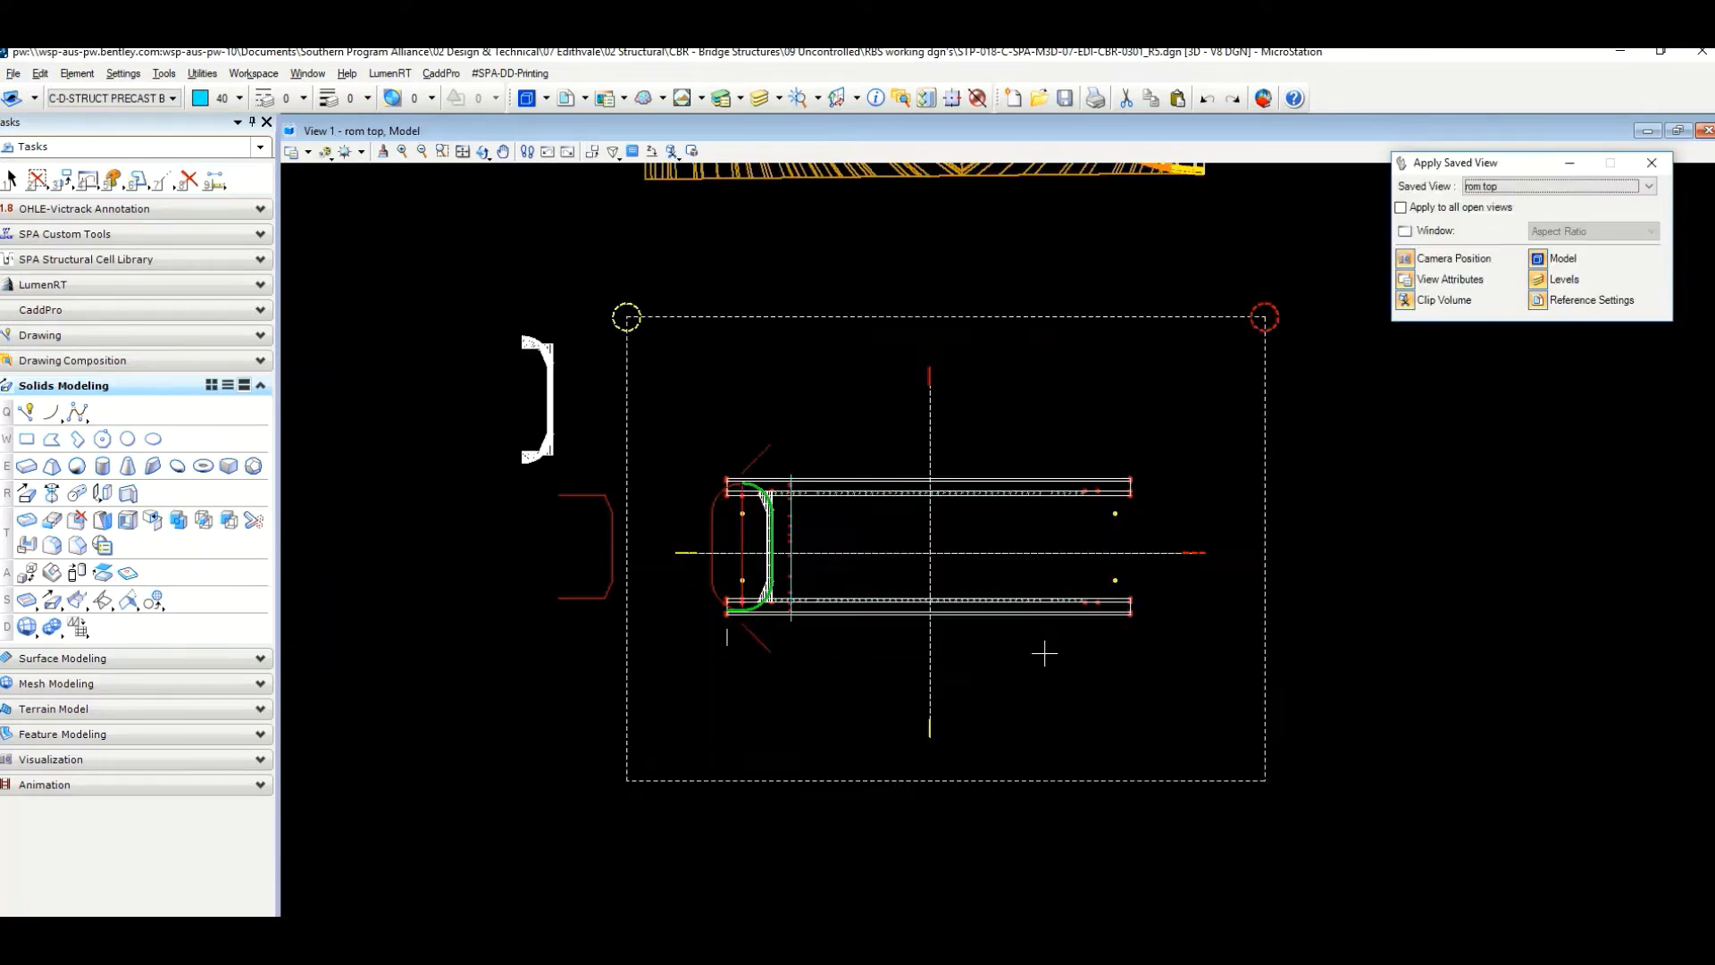
scroll(707, 541, up, 2)
scroll(707, 540, down, 1)
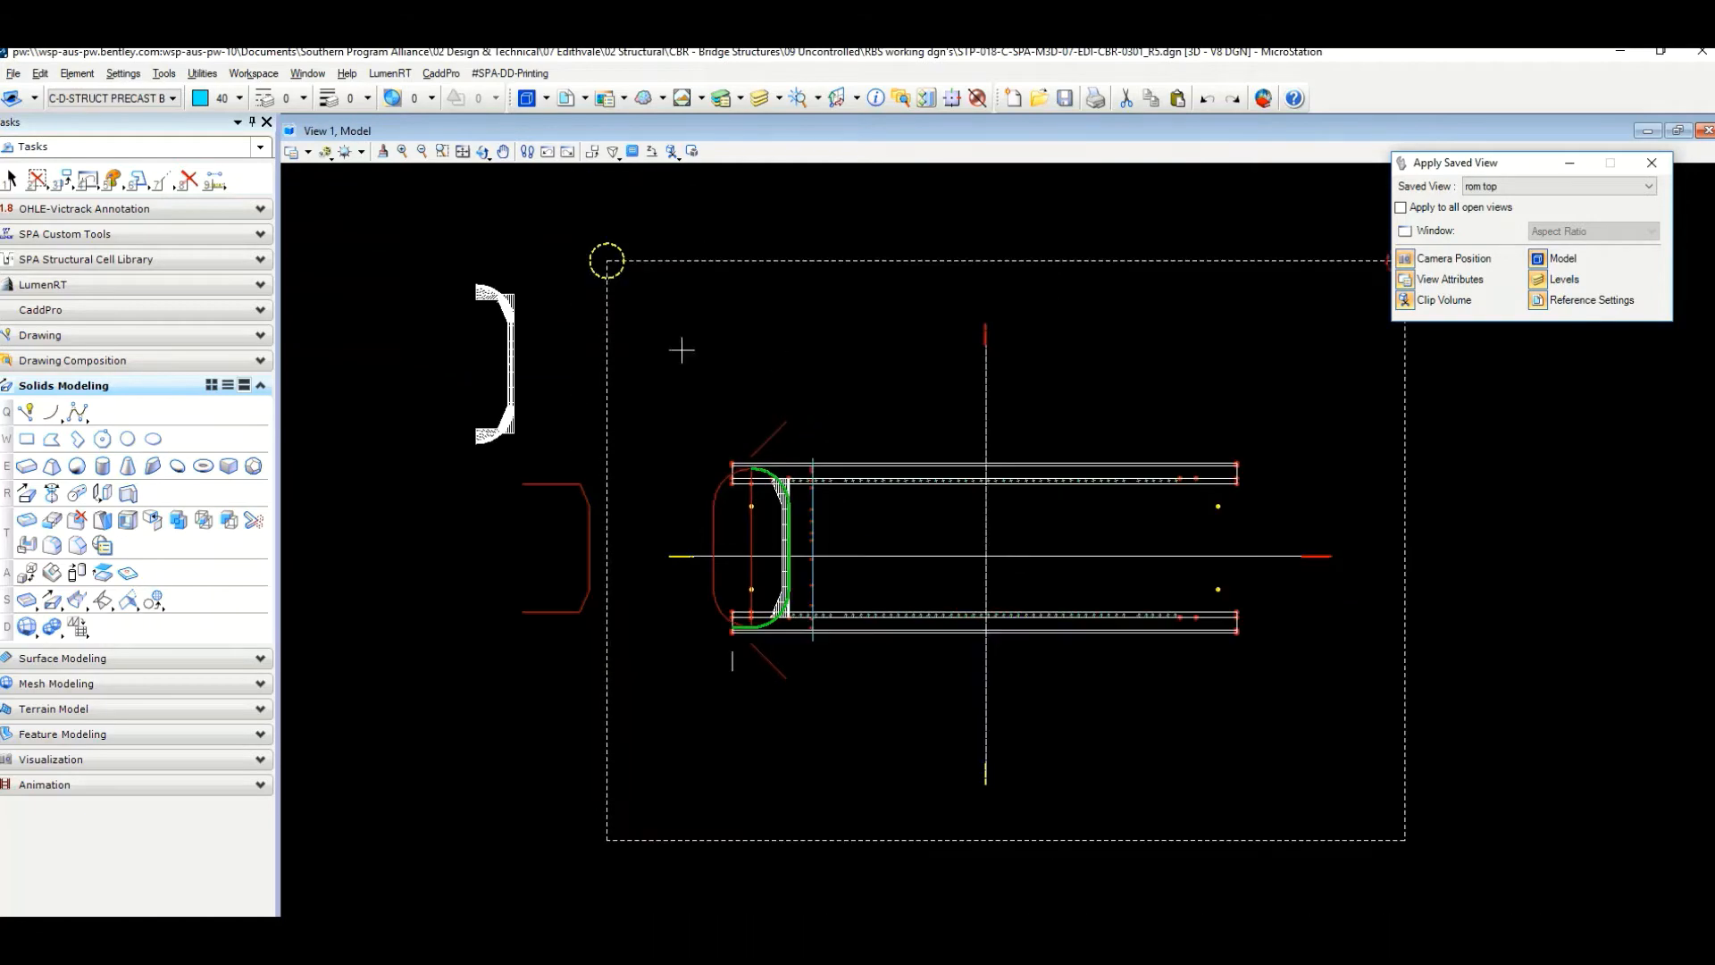
click(481, 152)
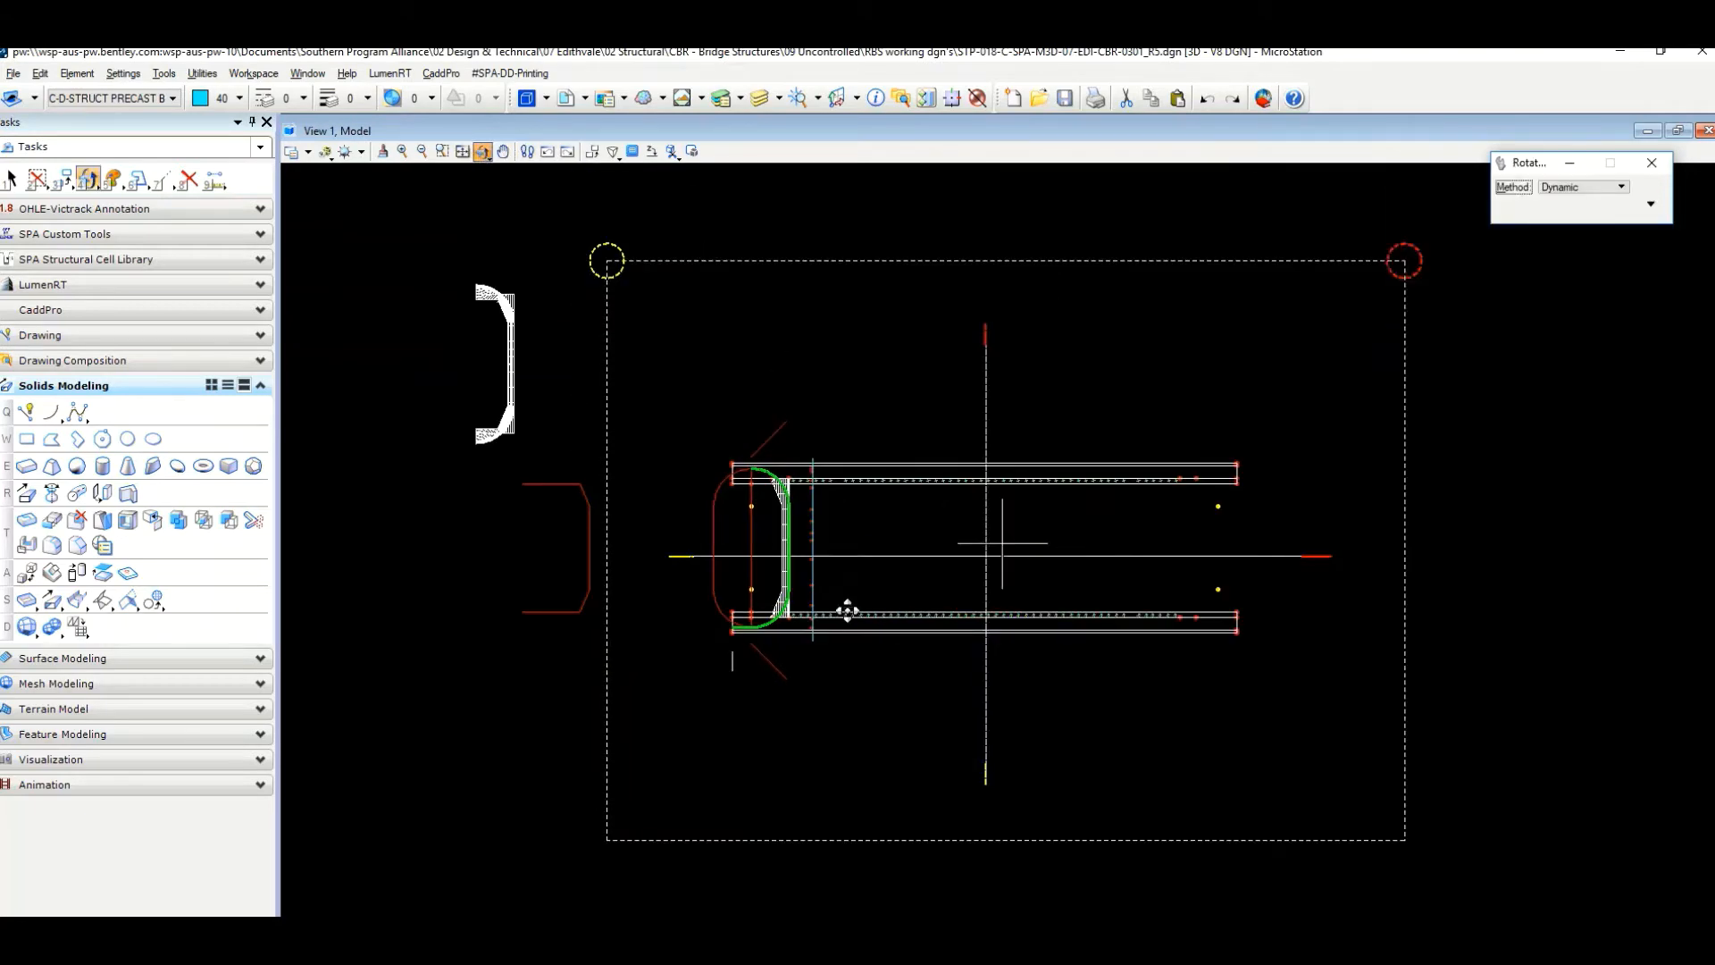
click(816, 612)
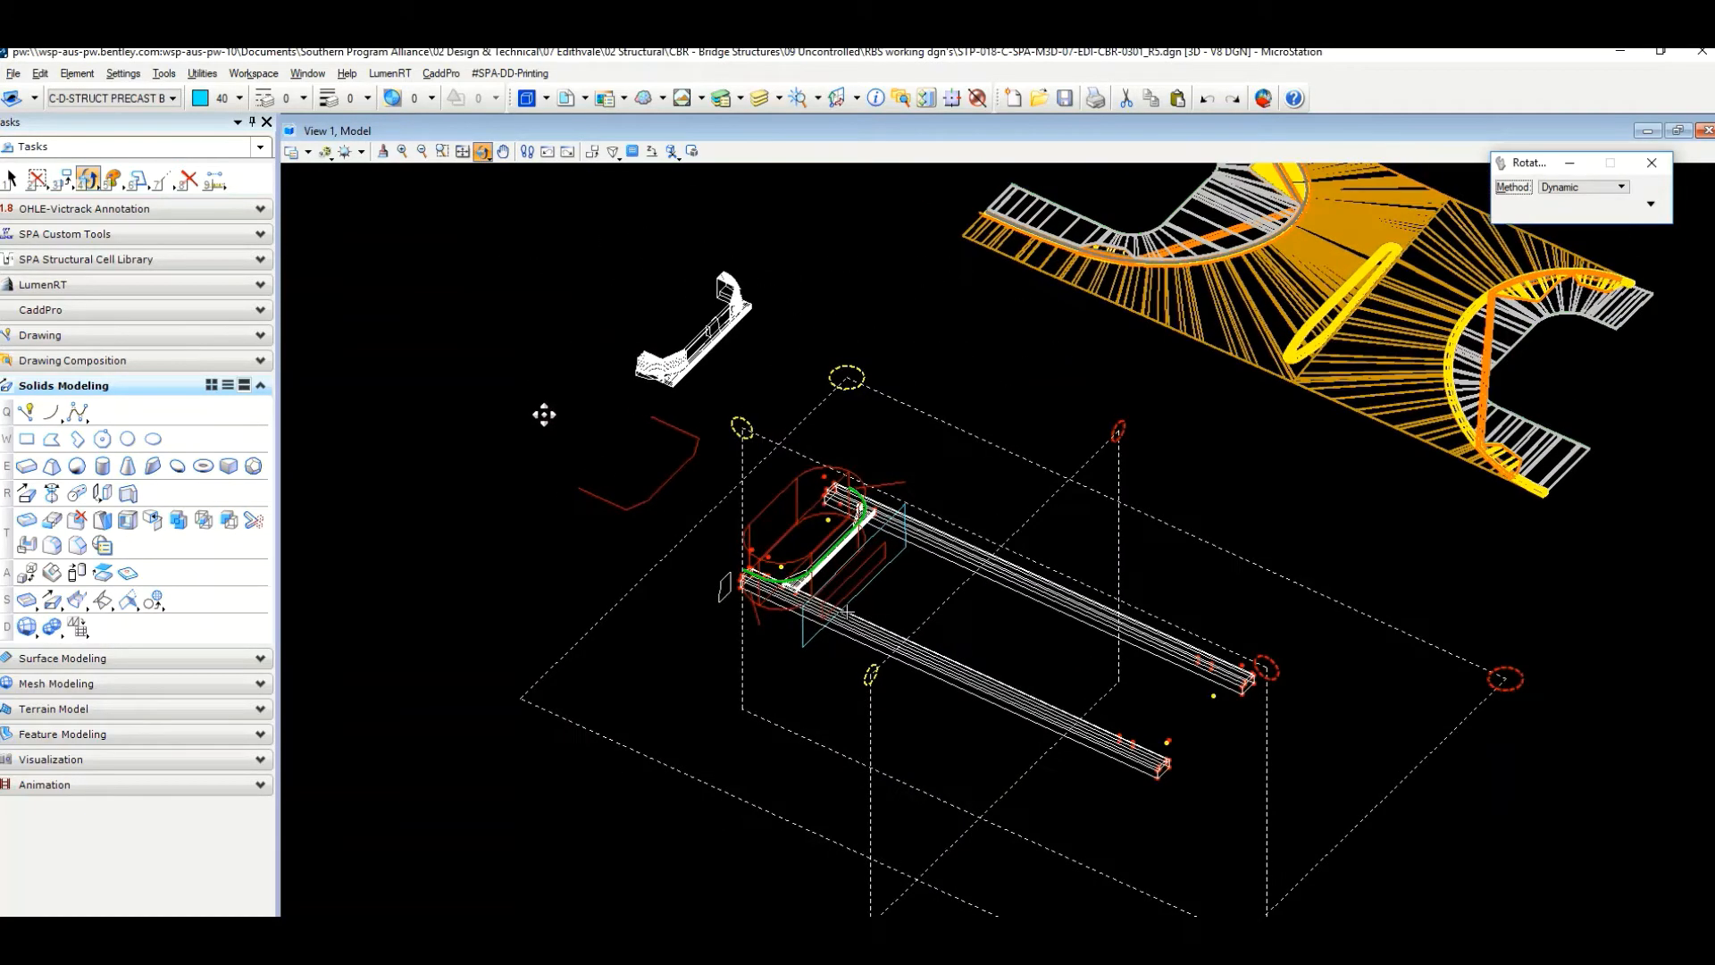
scroll(823, 547, up, 3)
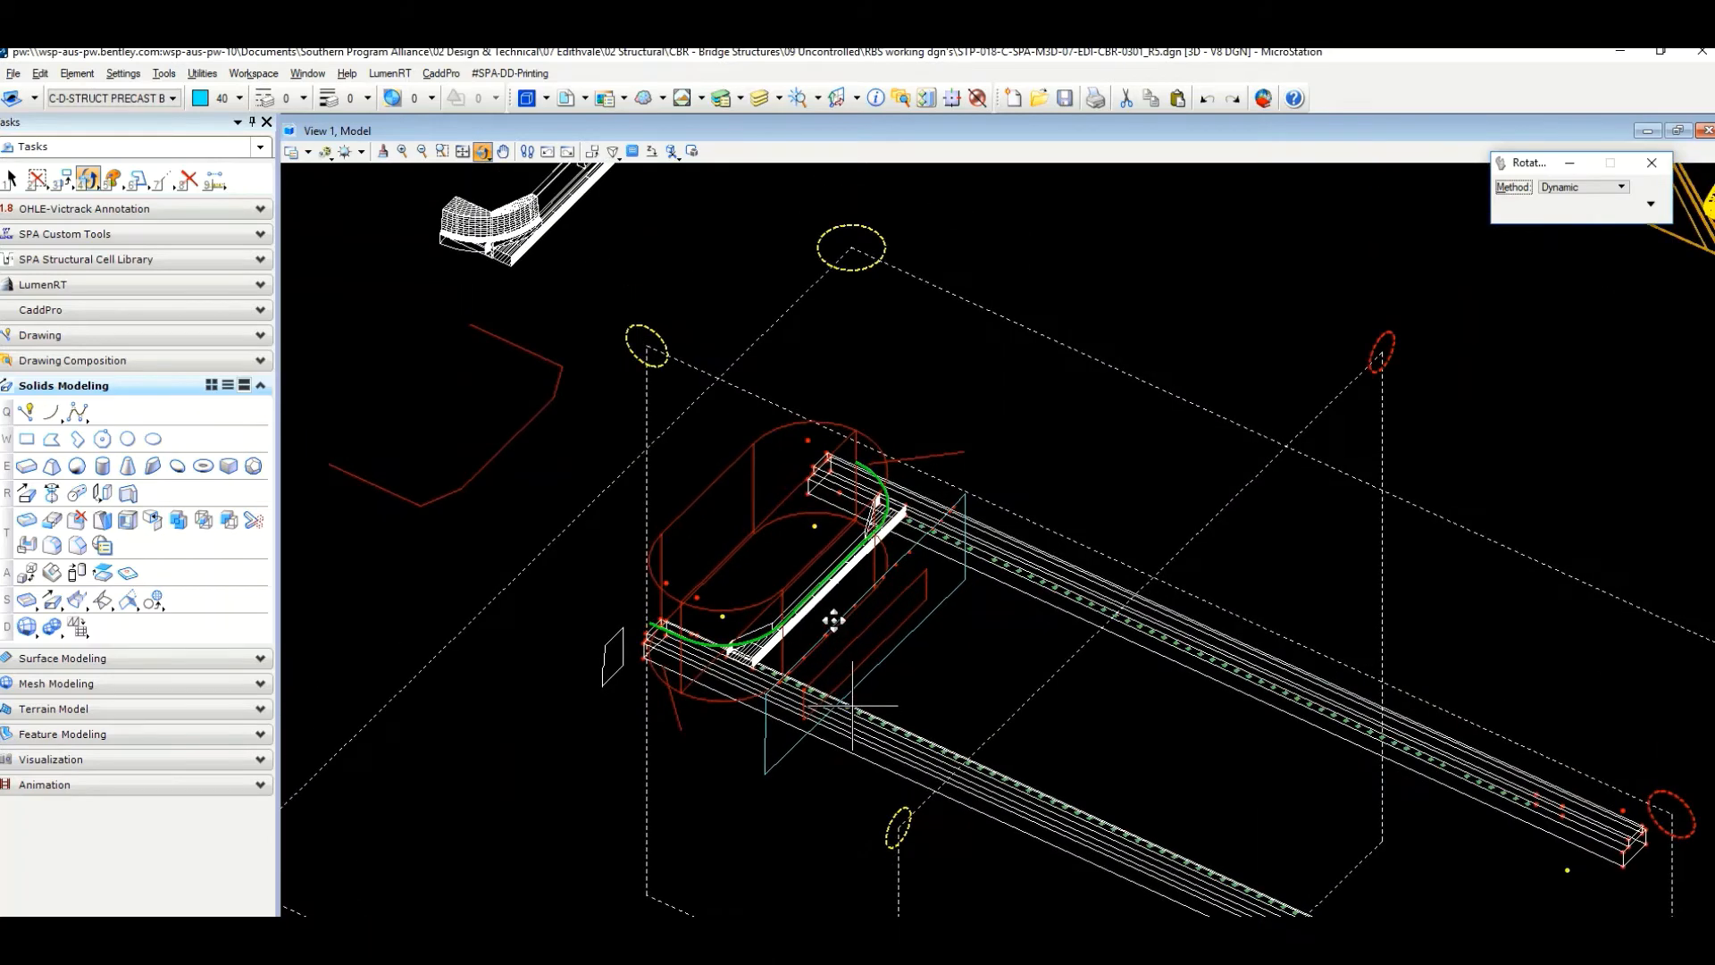
scroll(833, 619, up, 3)
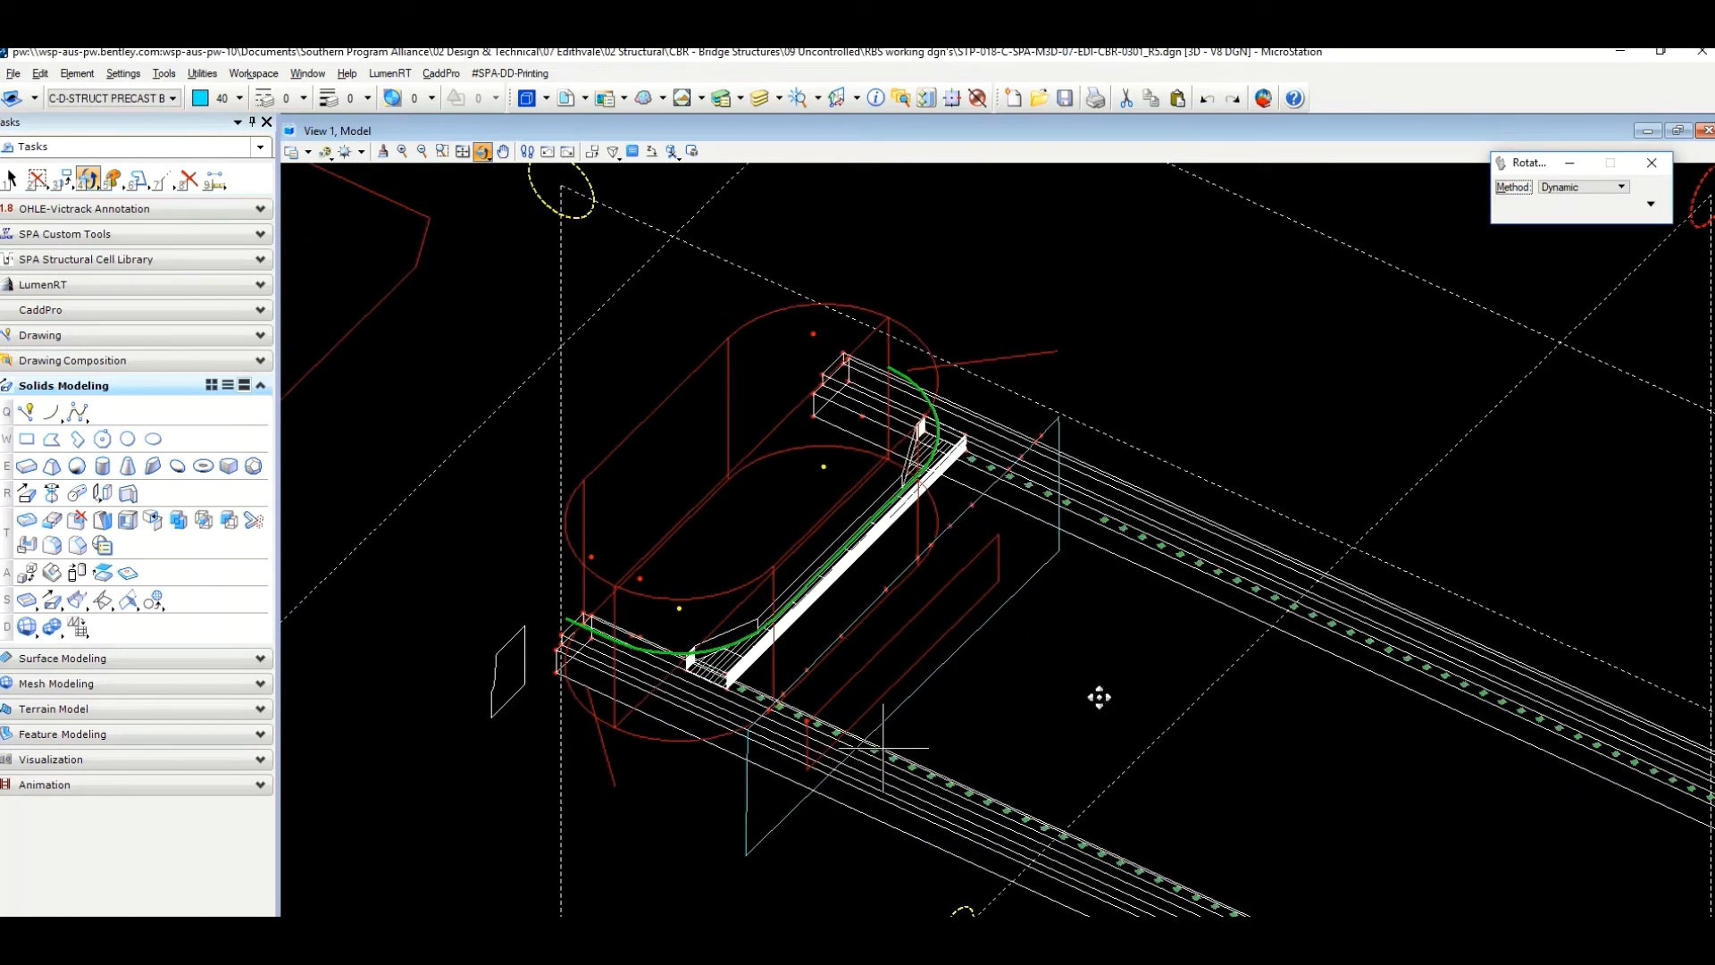
click(882, 747)
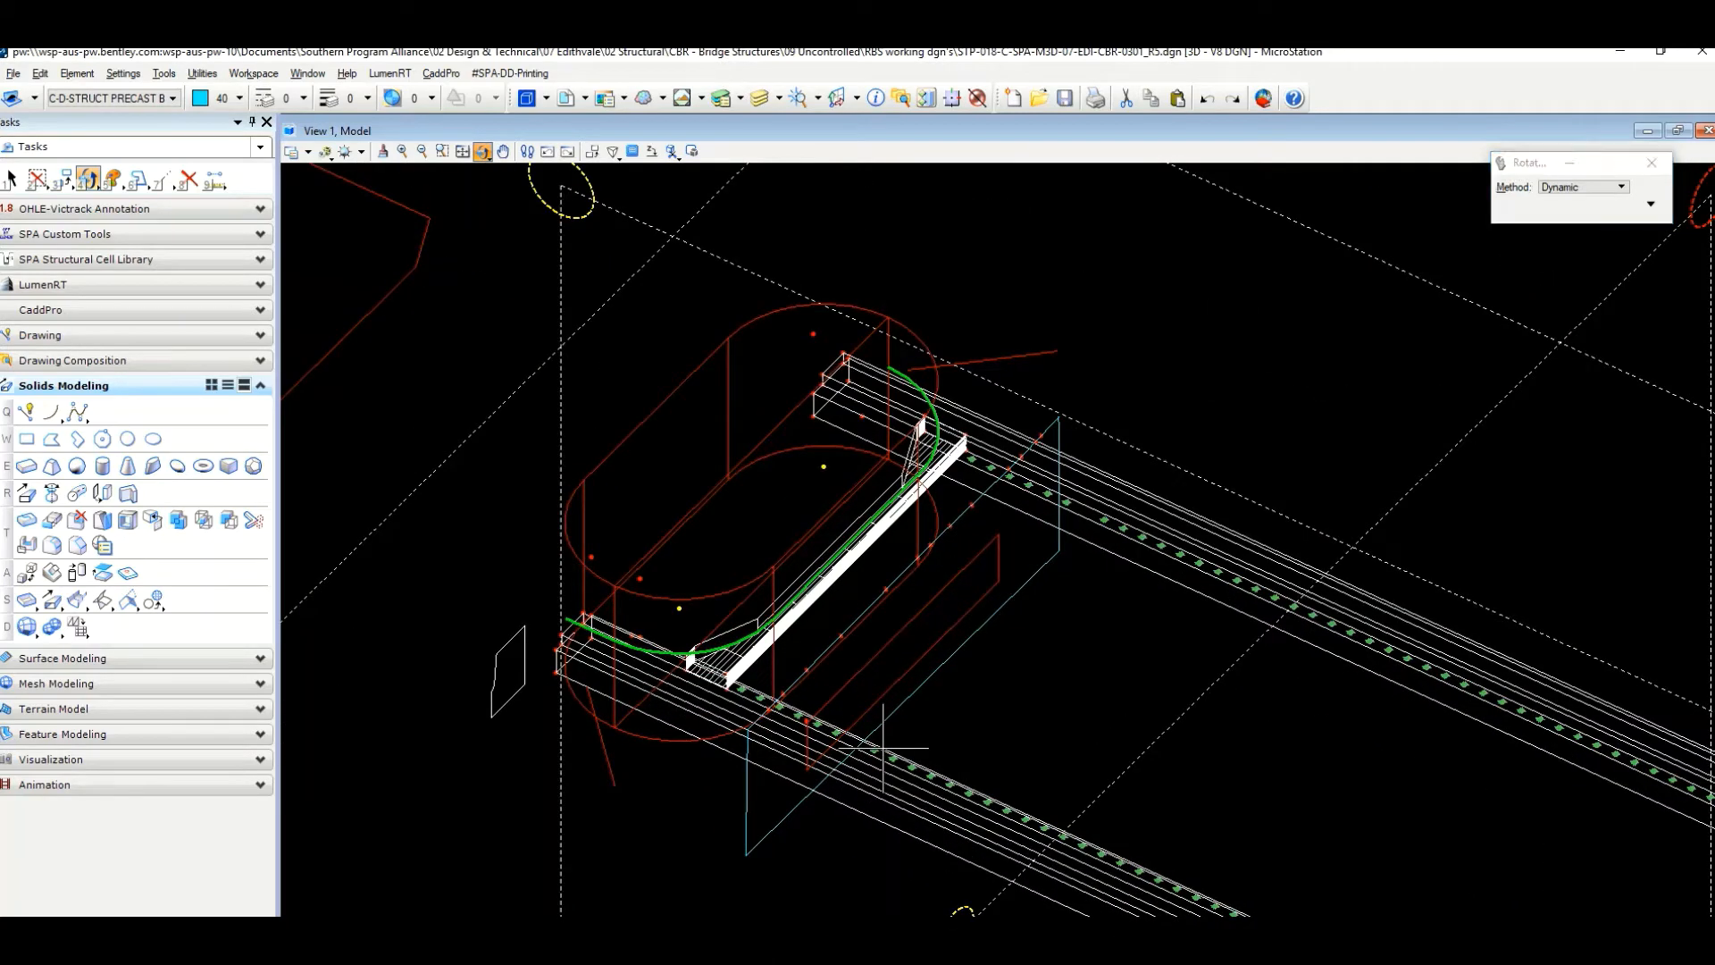
Set the view's display style to Smooth and rotate the model to examine the red rounded body over the beams.
key(F6)
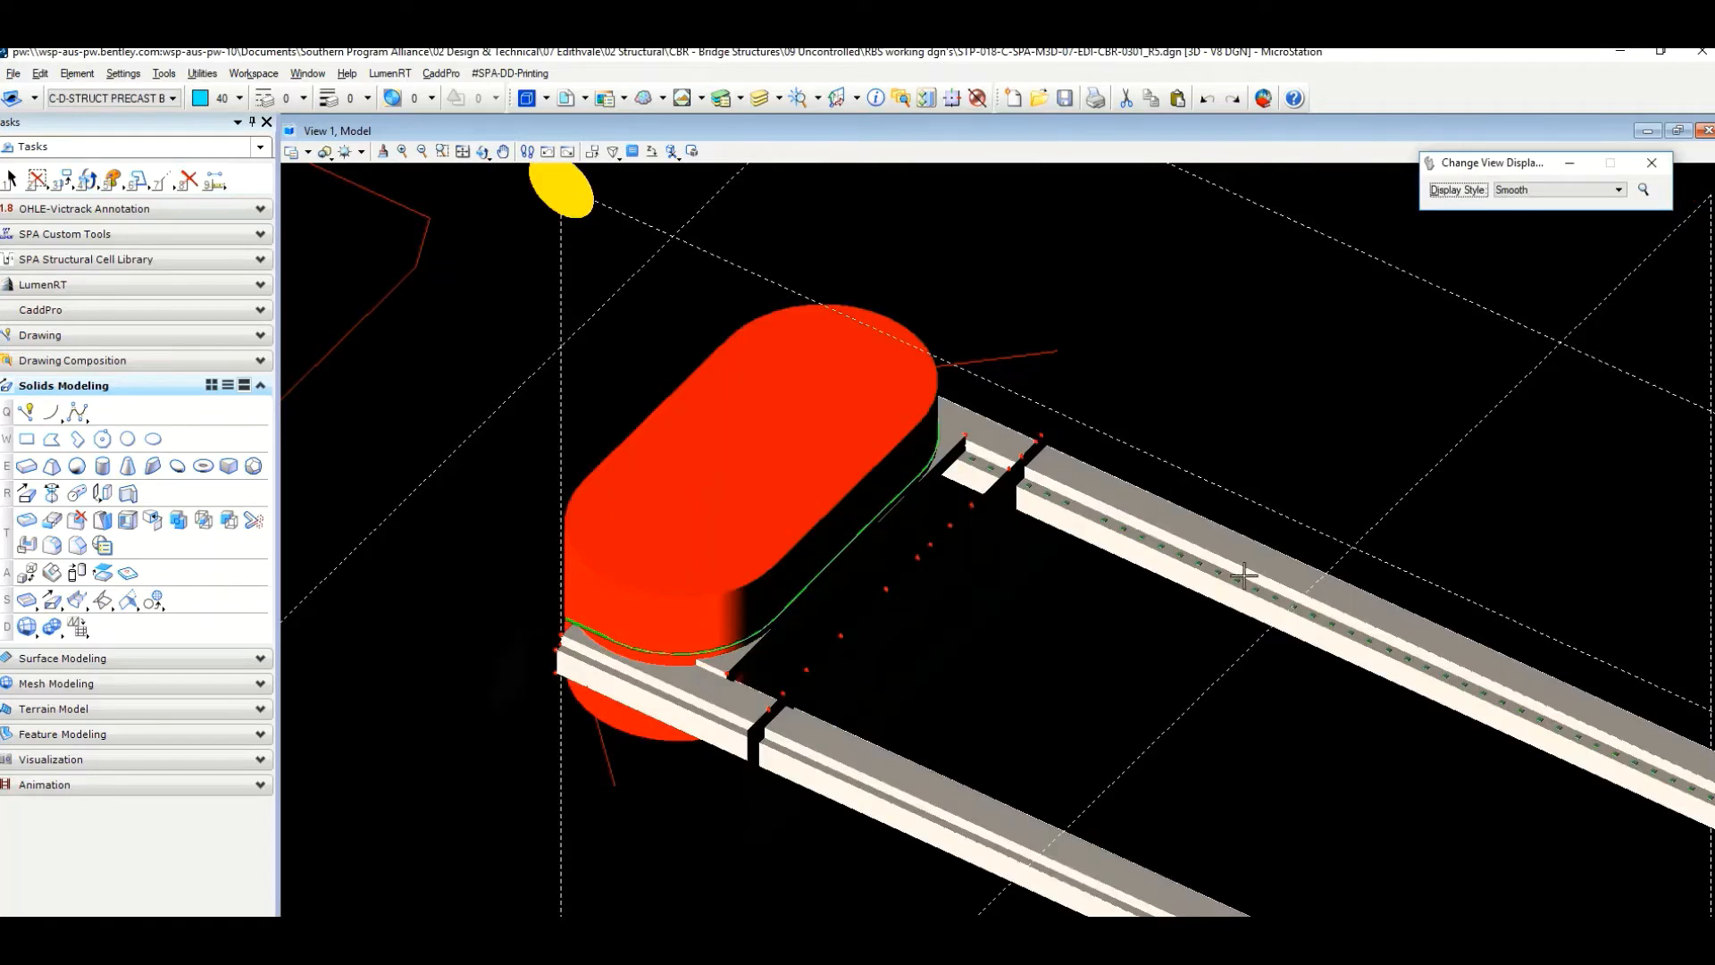
scroll(1089, 523, up, 2)
scroll(966, 542, down, 1)
scroll(966, 543, down, 1)
middle_drag(965, 543, 1041, 533)
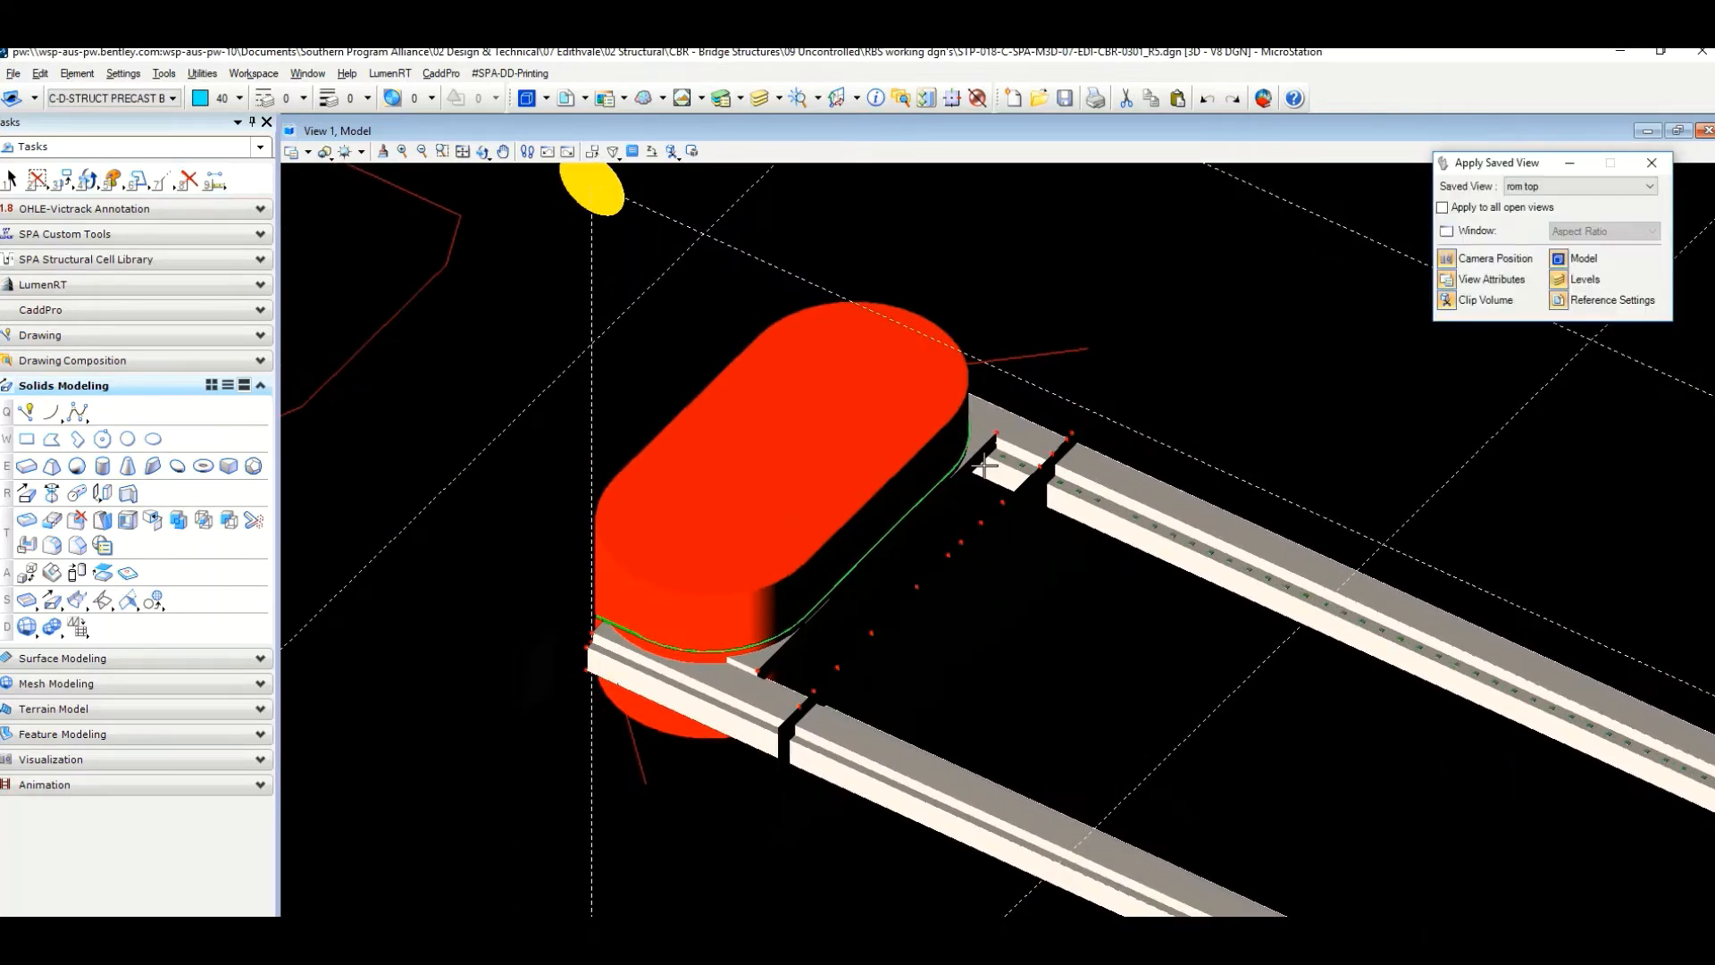
click(483, 153)
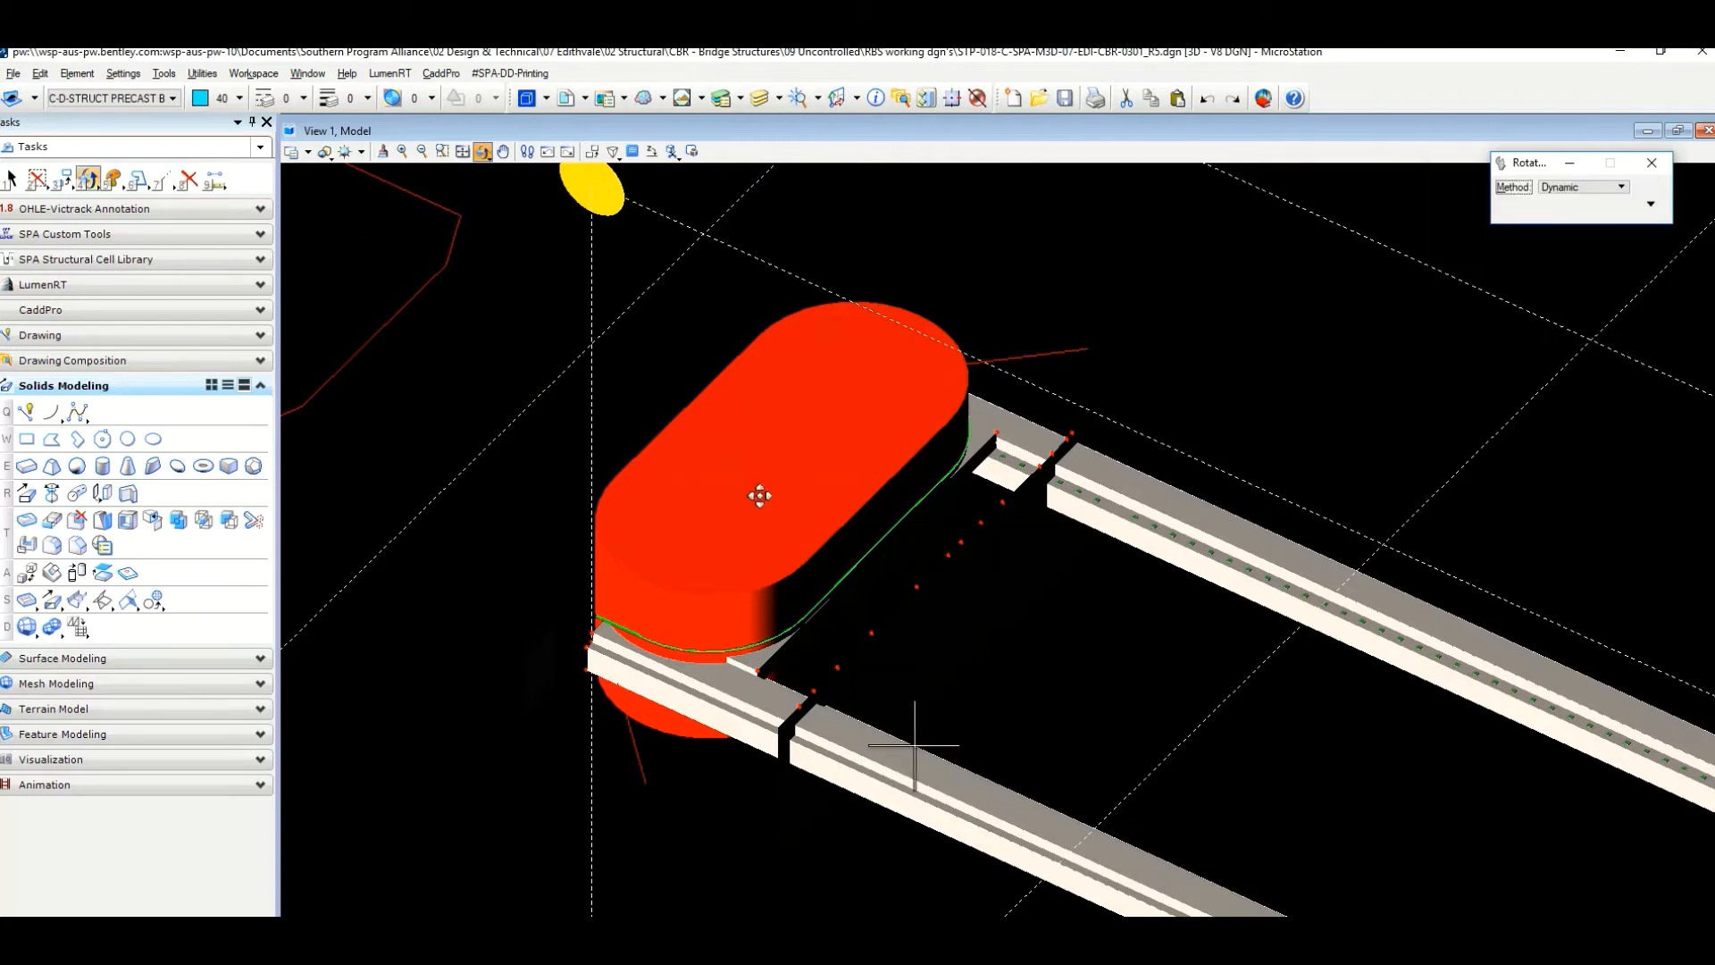
click(871, 613)
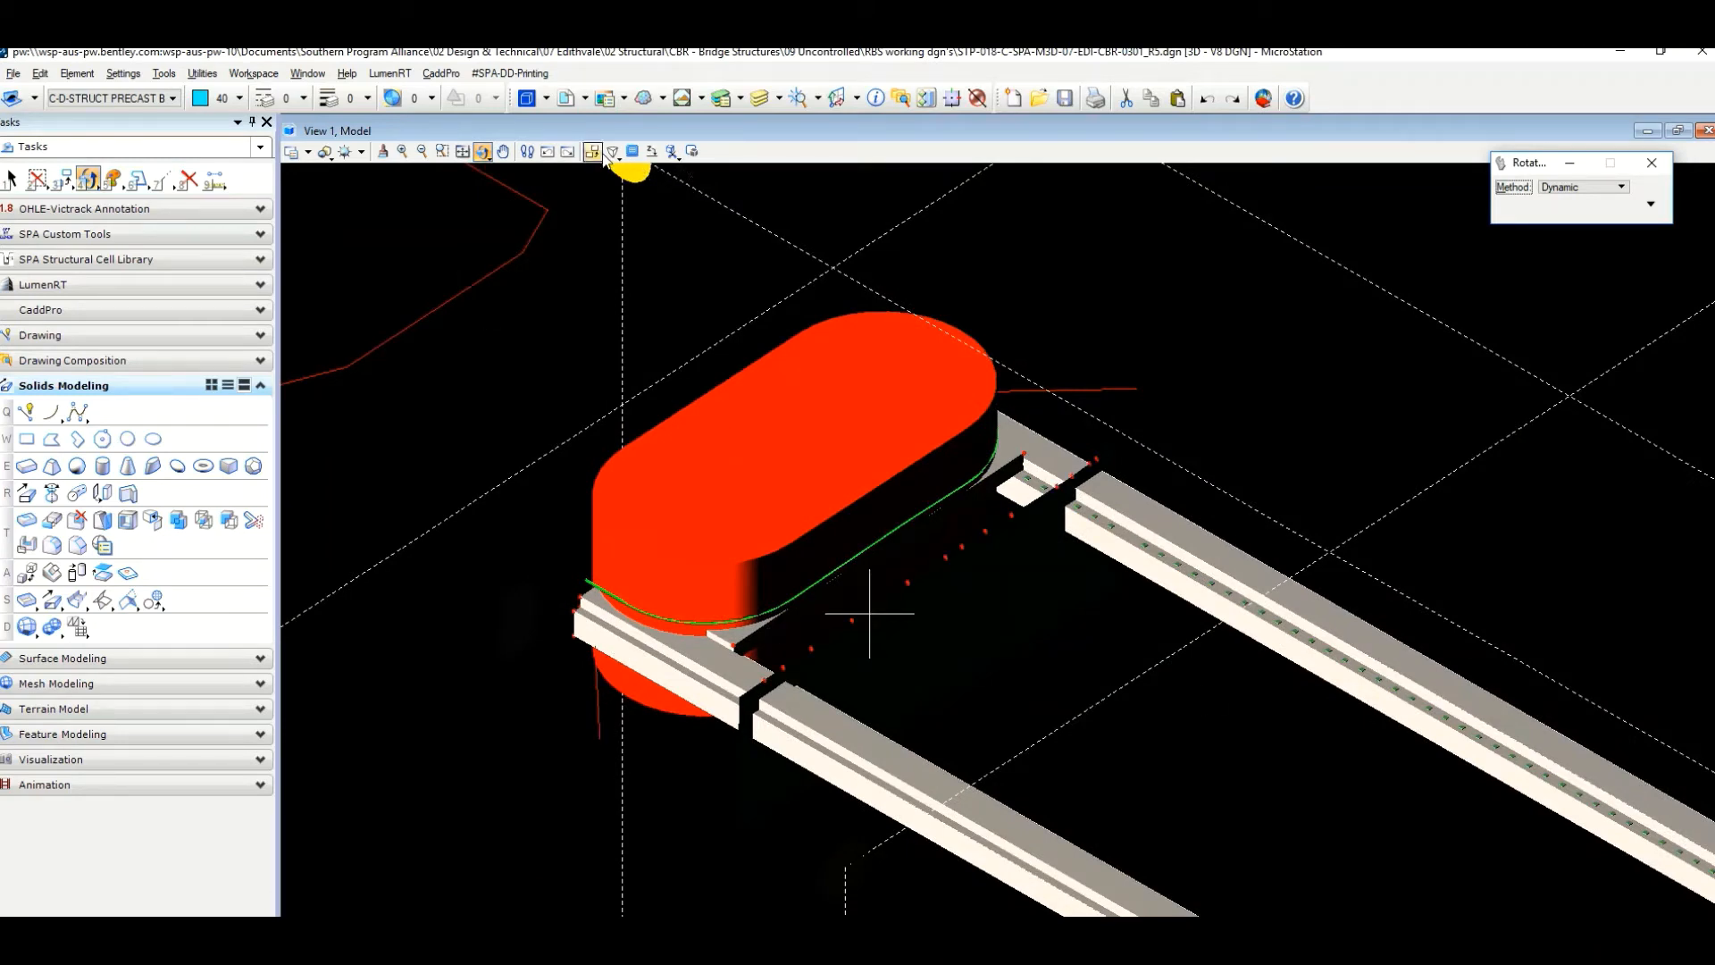
Go back through the previous views to the plan view and examine the corner where the green curve crosses the white bridge section.
click(547, 151)
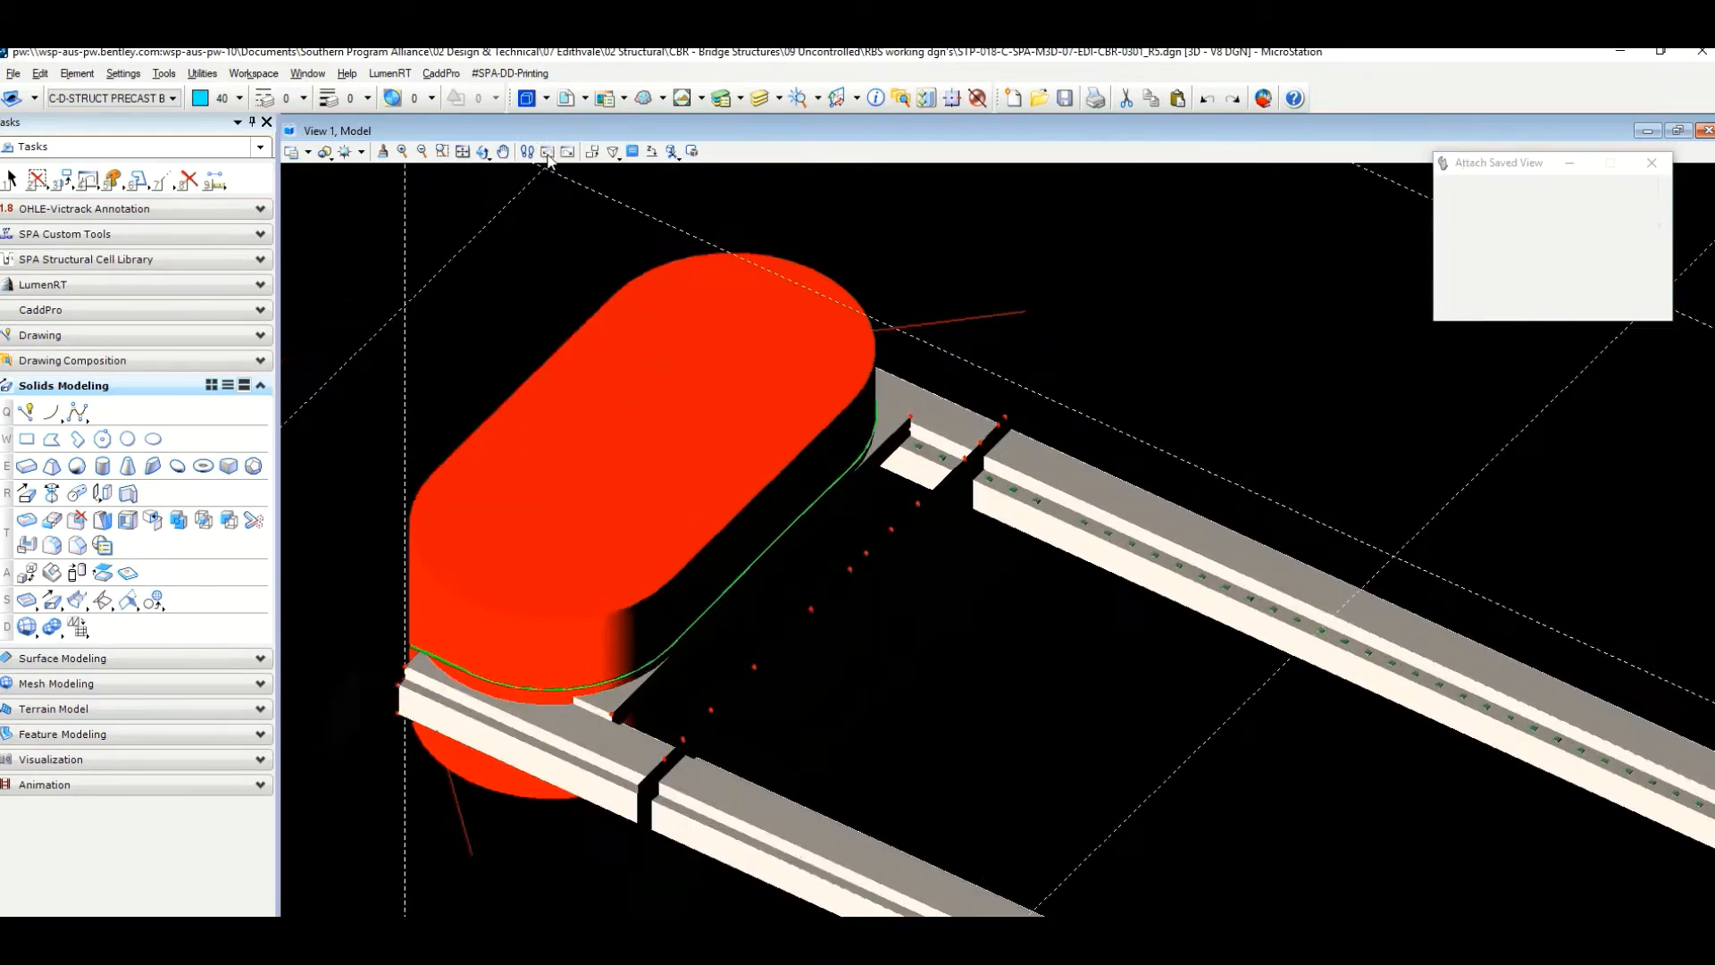
click(547, 153)
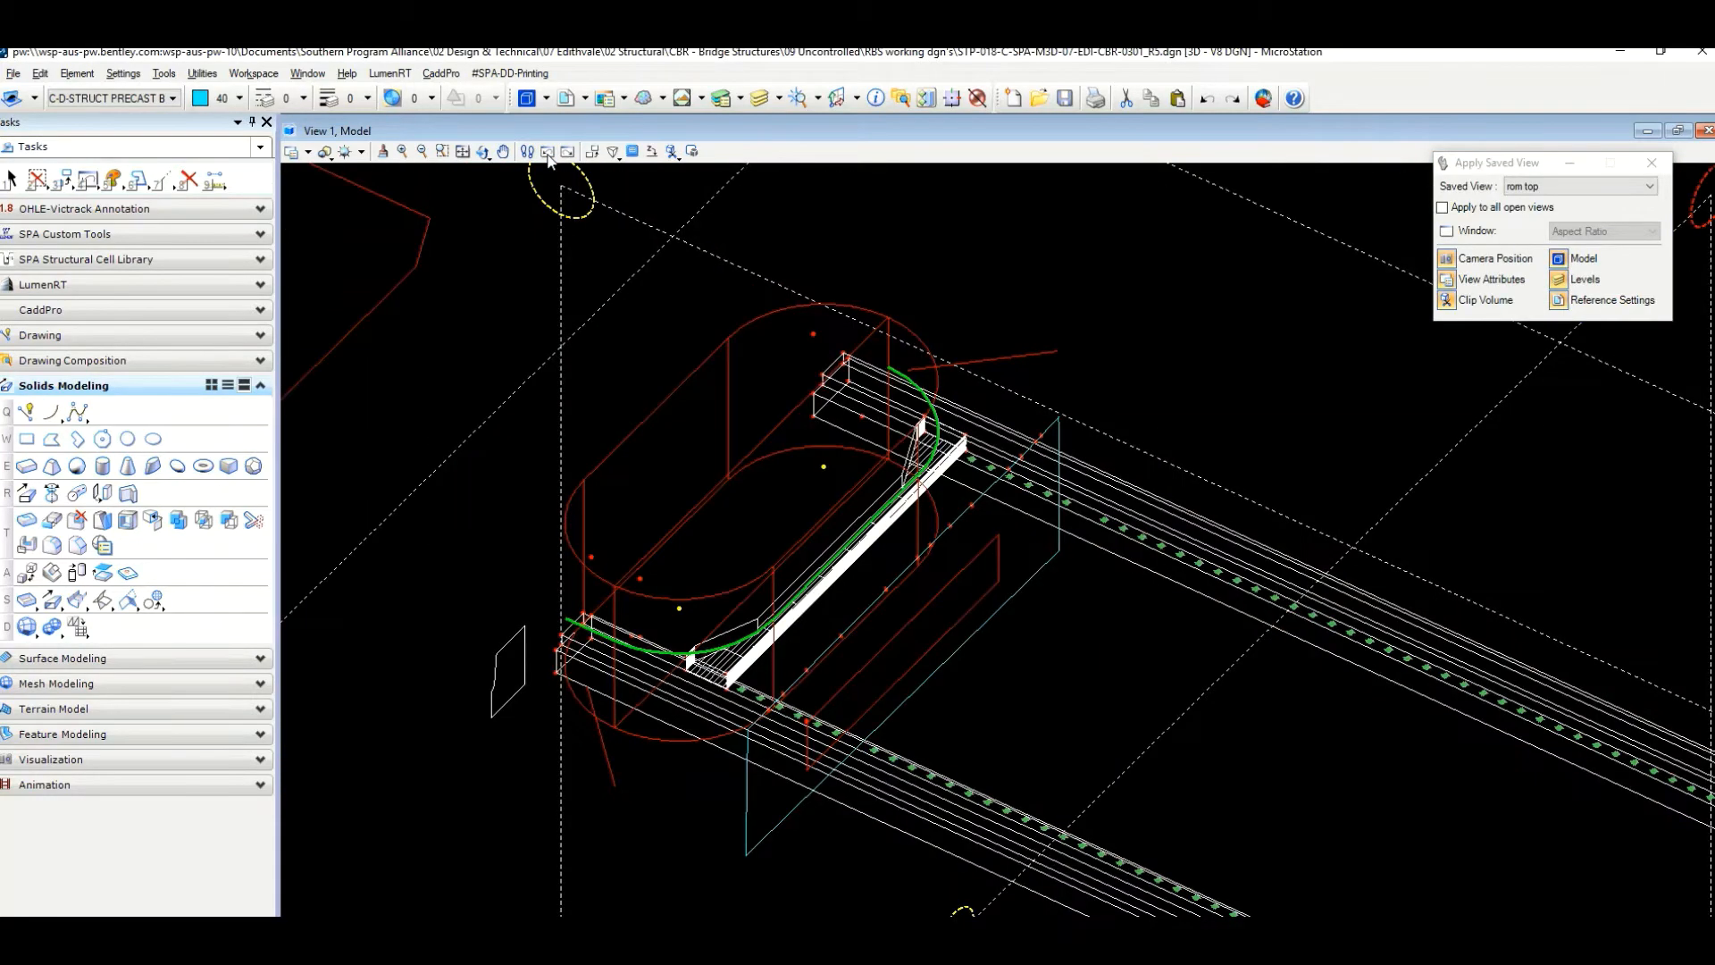
click(548, 154)
click(547, 154)
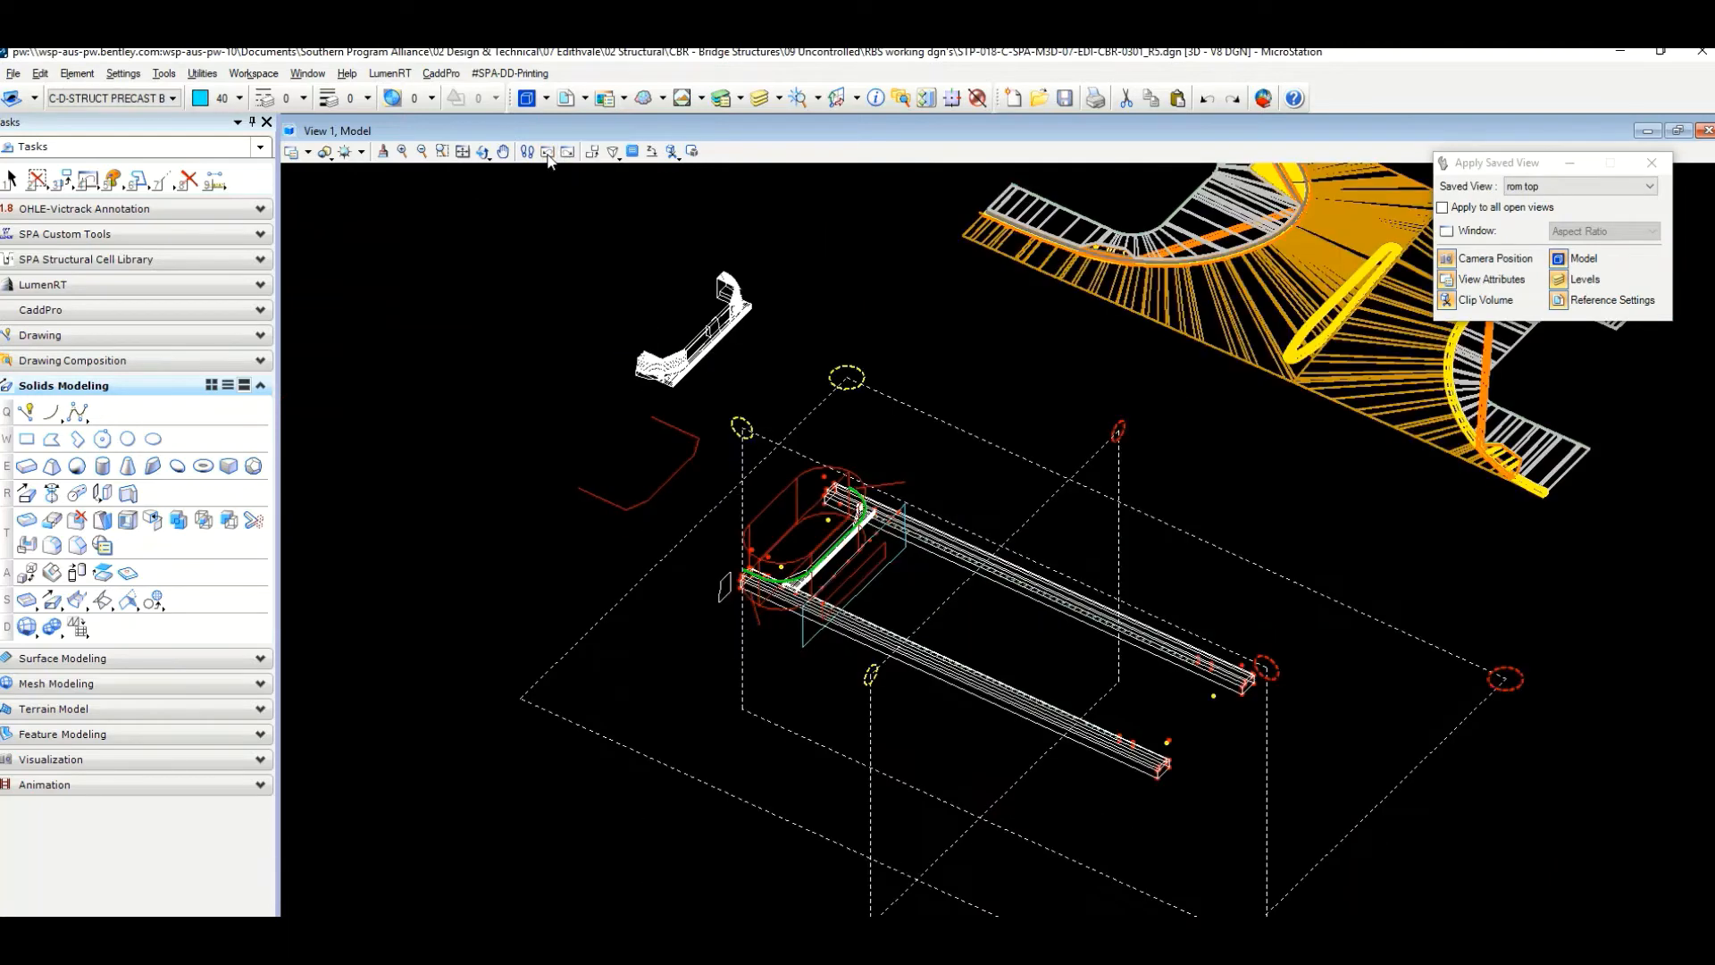
click(547, 154)
scroll(742, 531, up, 6)
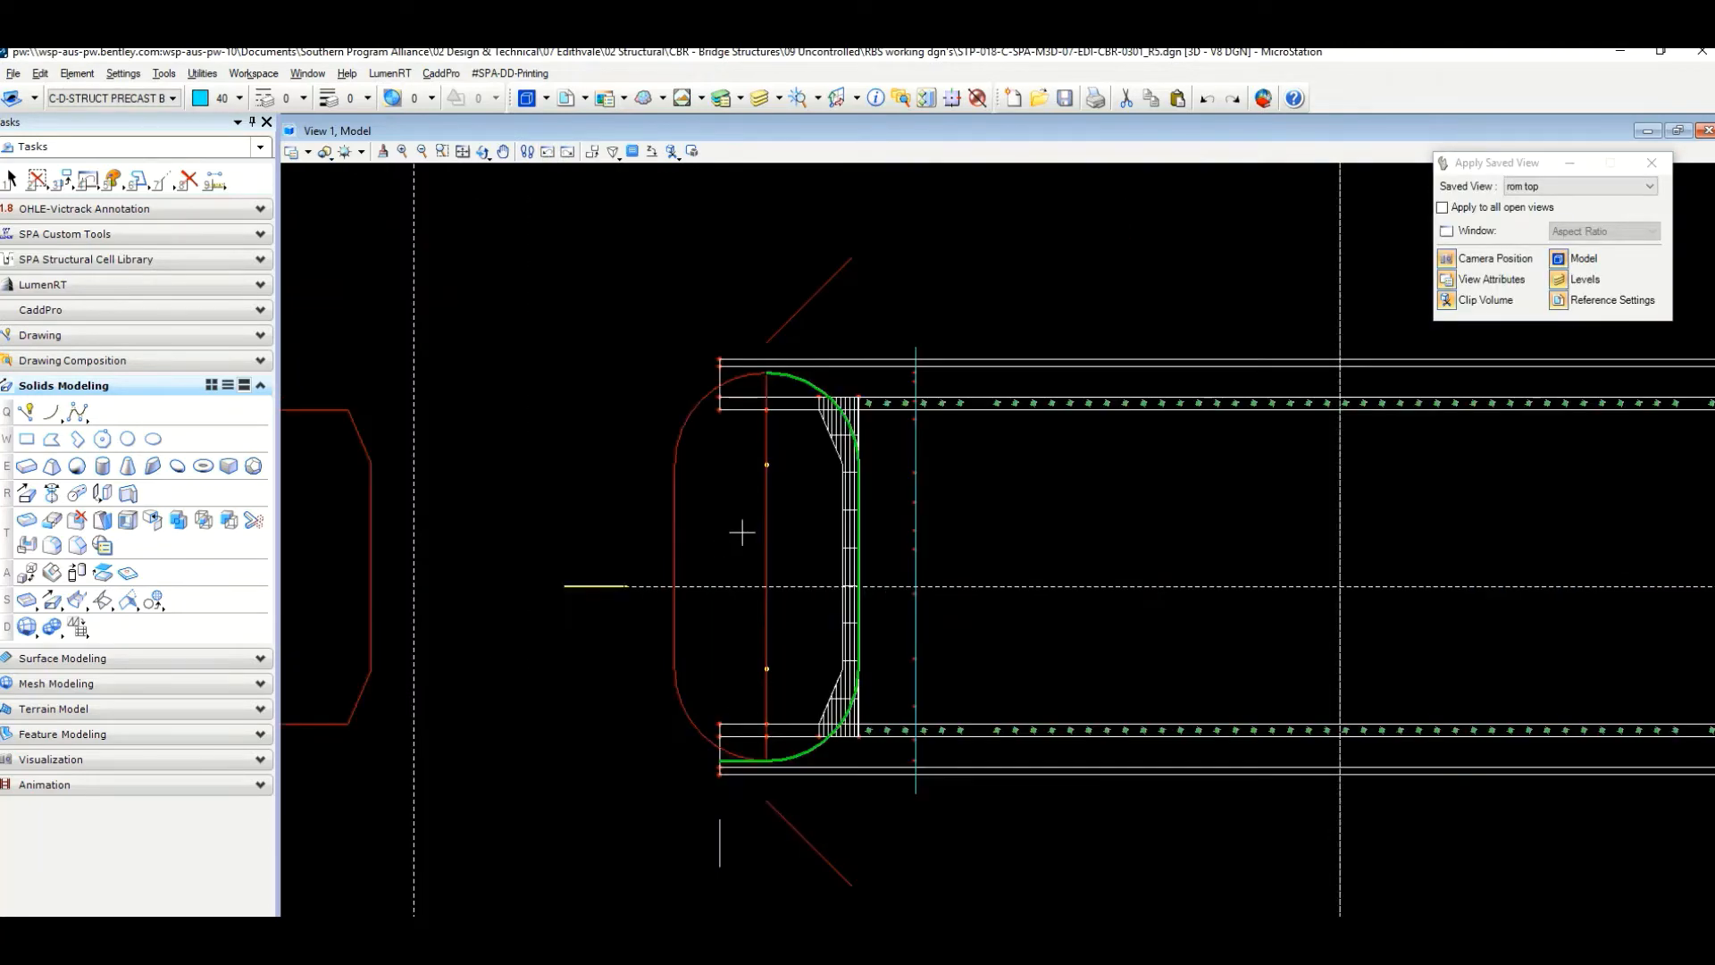
middle_drag(747, 533, 763, 553)
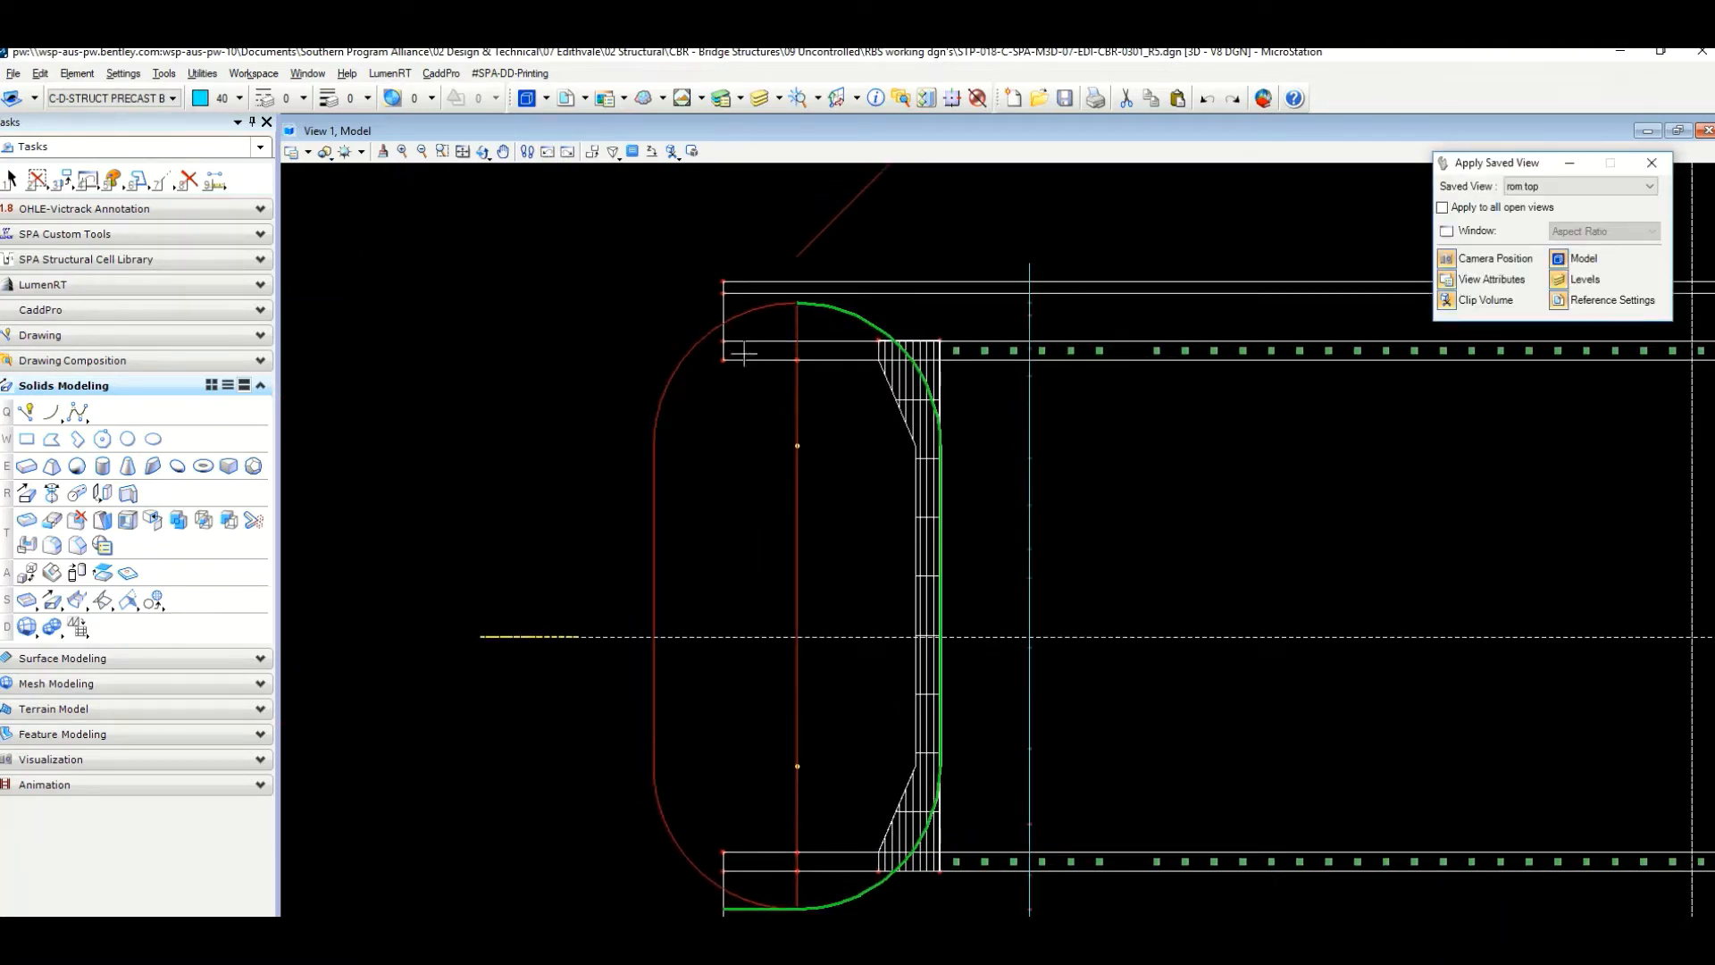
scroll(856, 381, up, 2)
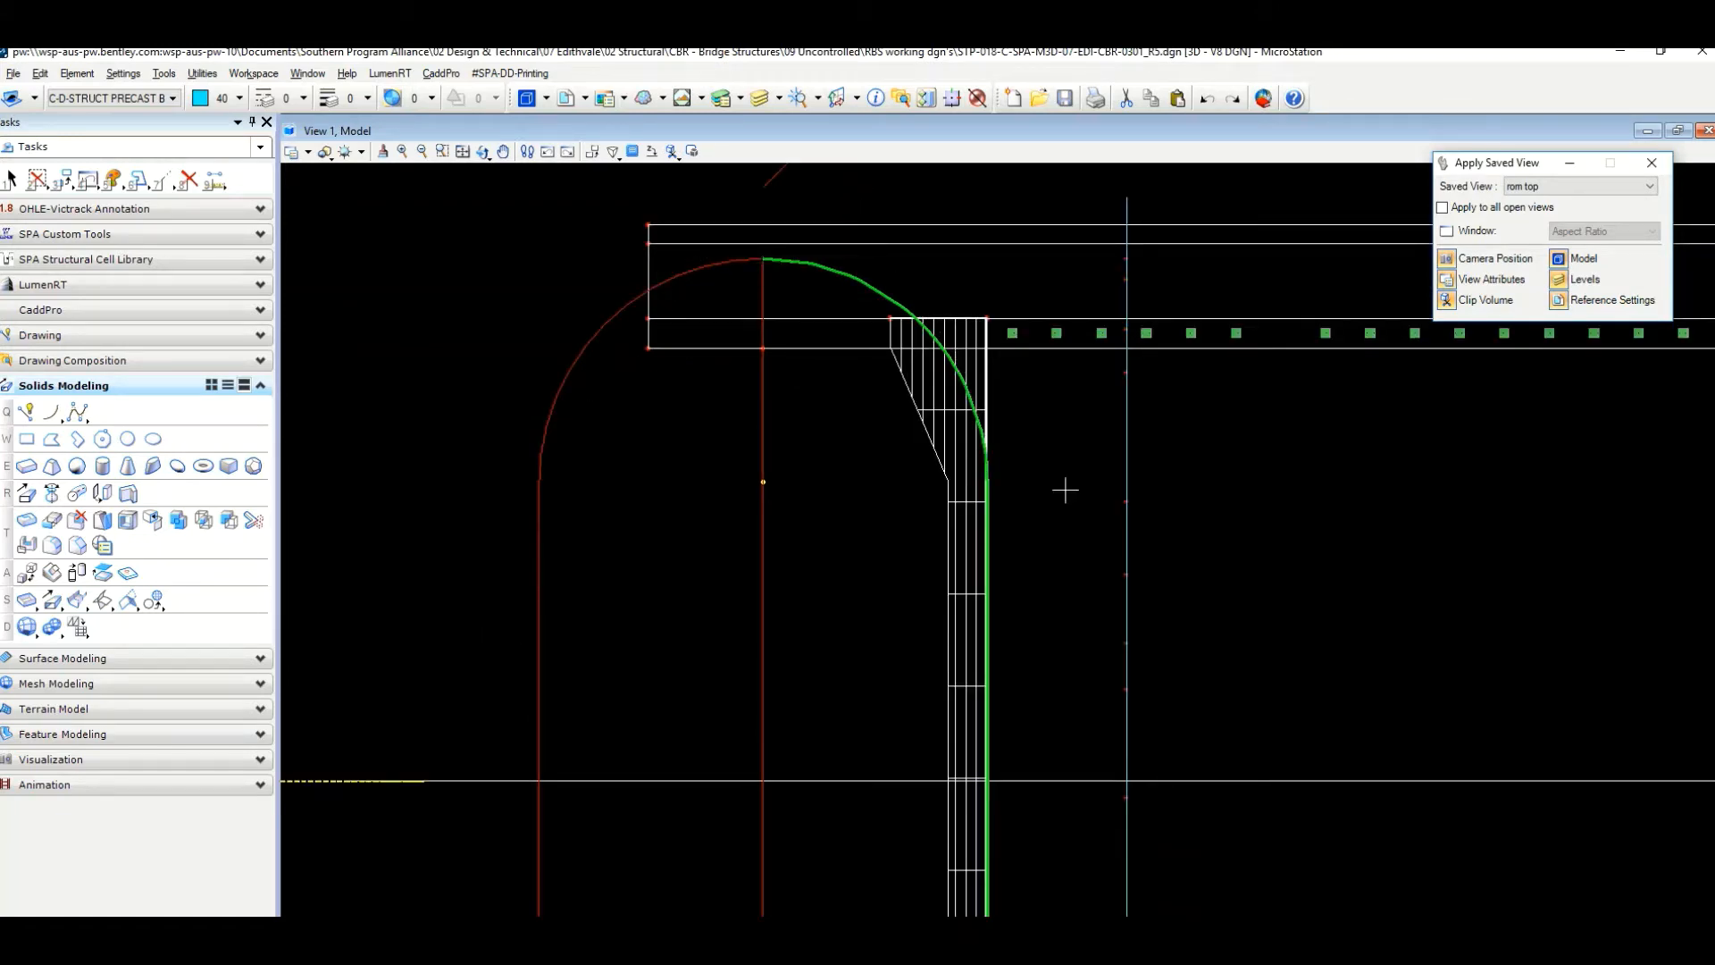
scroll(933, 369, up, 2)
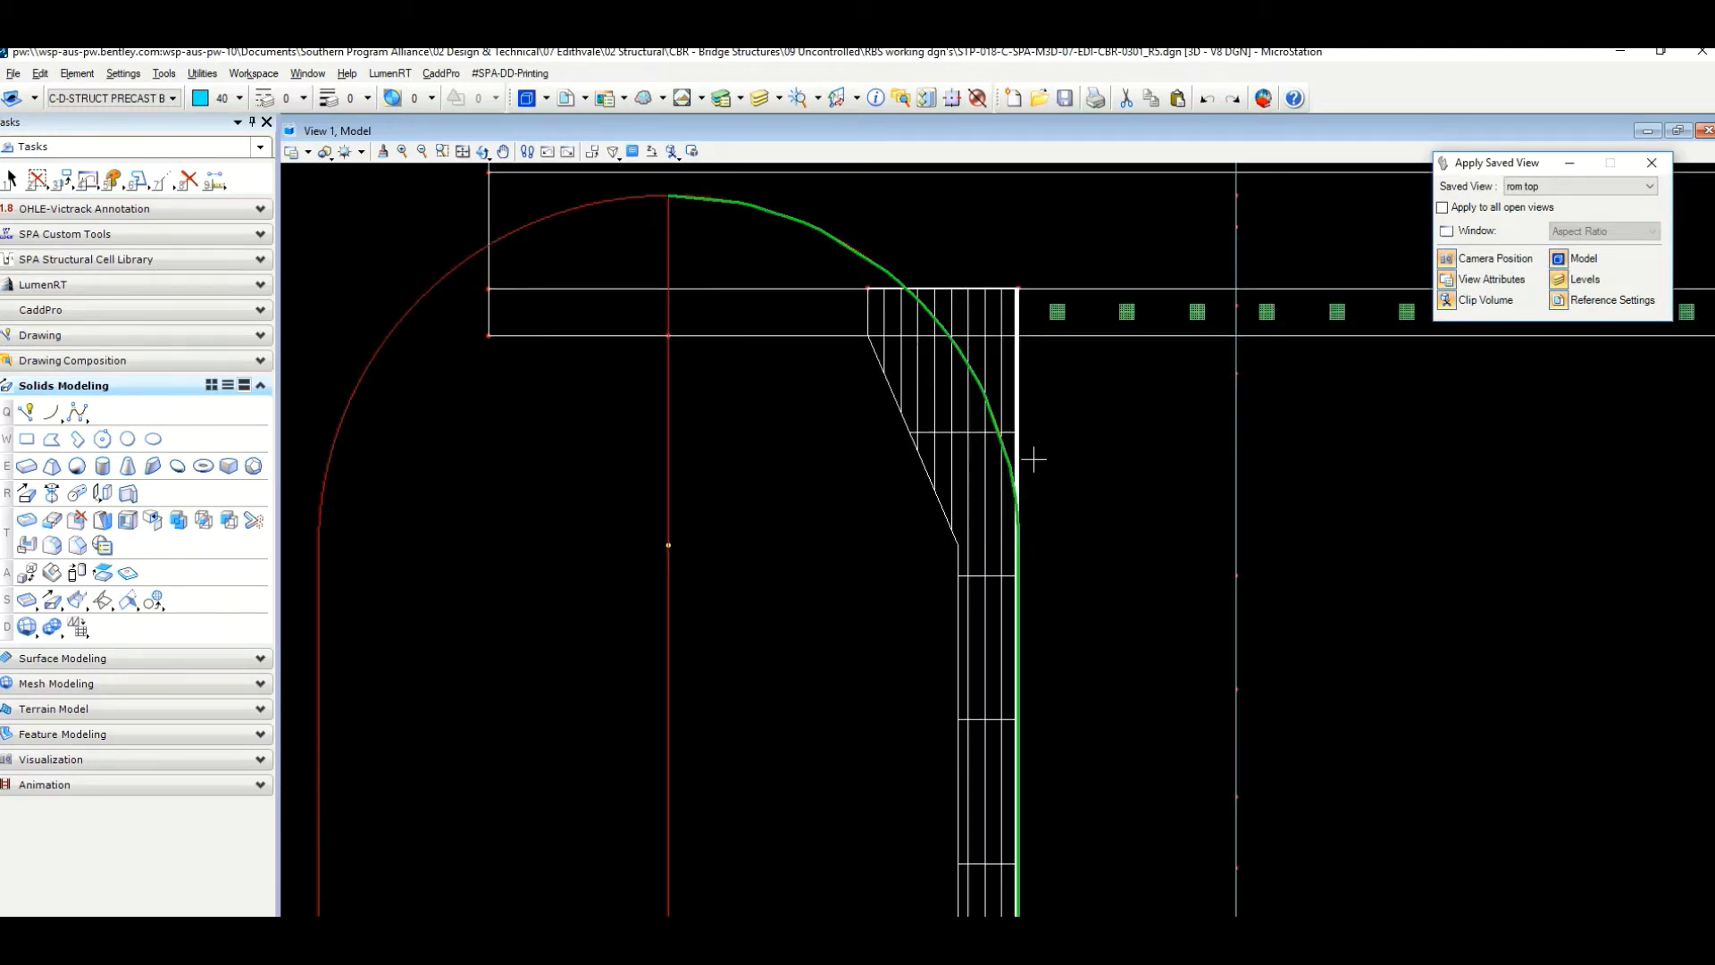
scroll(1031, 463, down, 1)
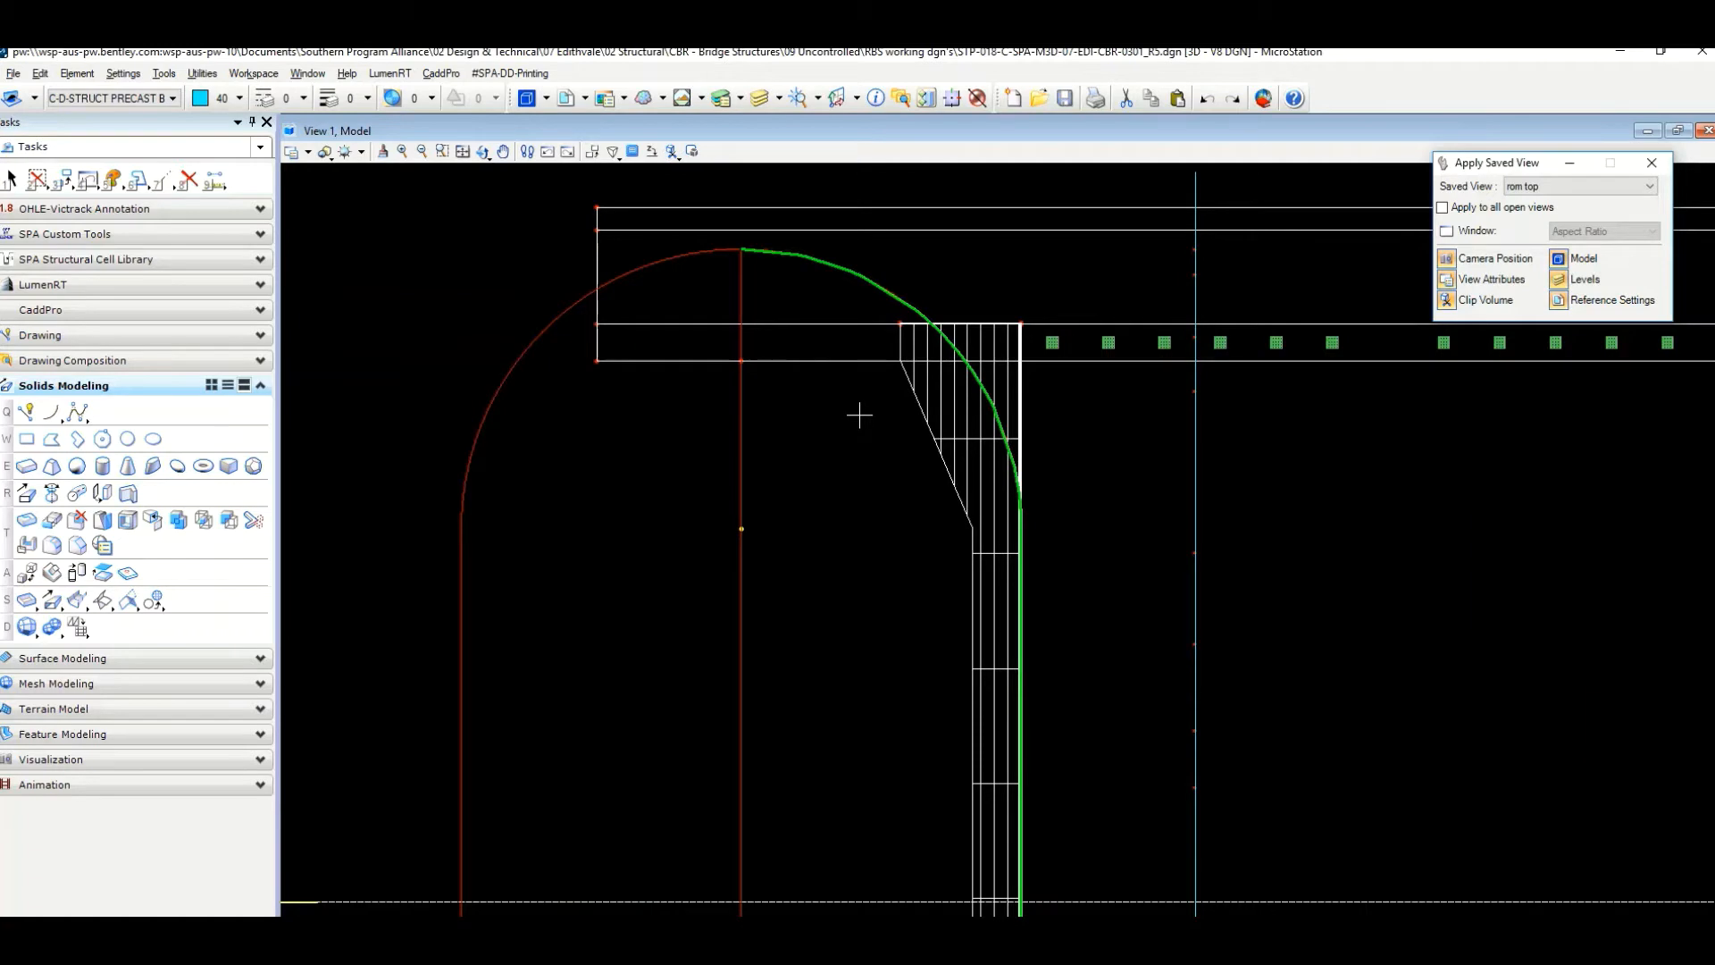
scroll(859, 414, down, 1)
scroll(859, 414, down, 1)
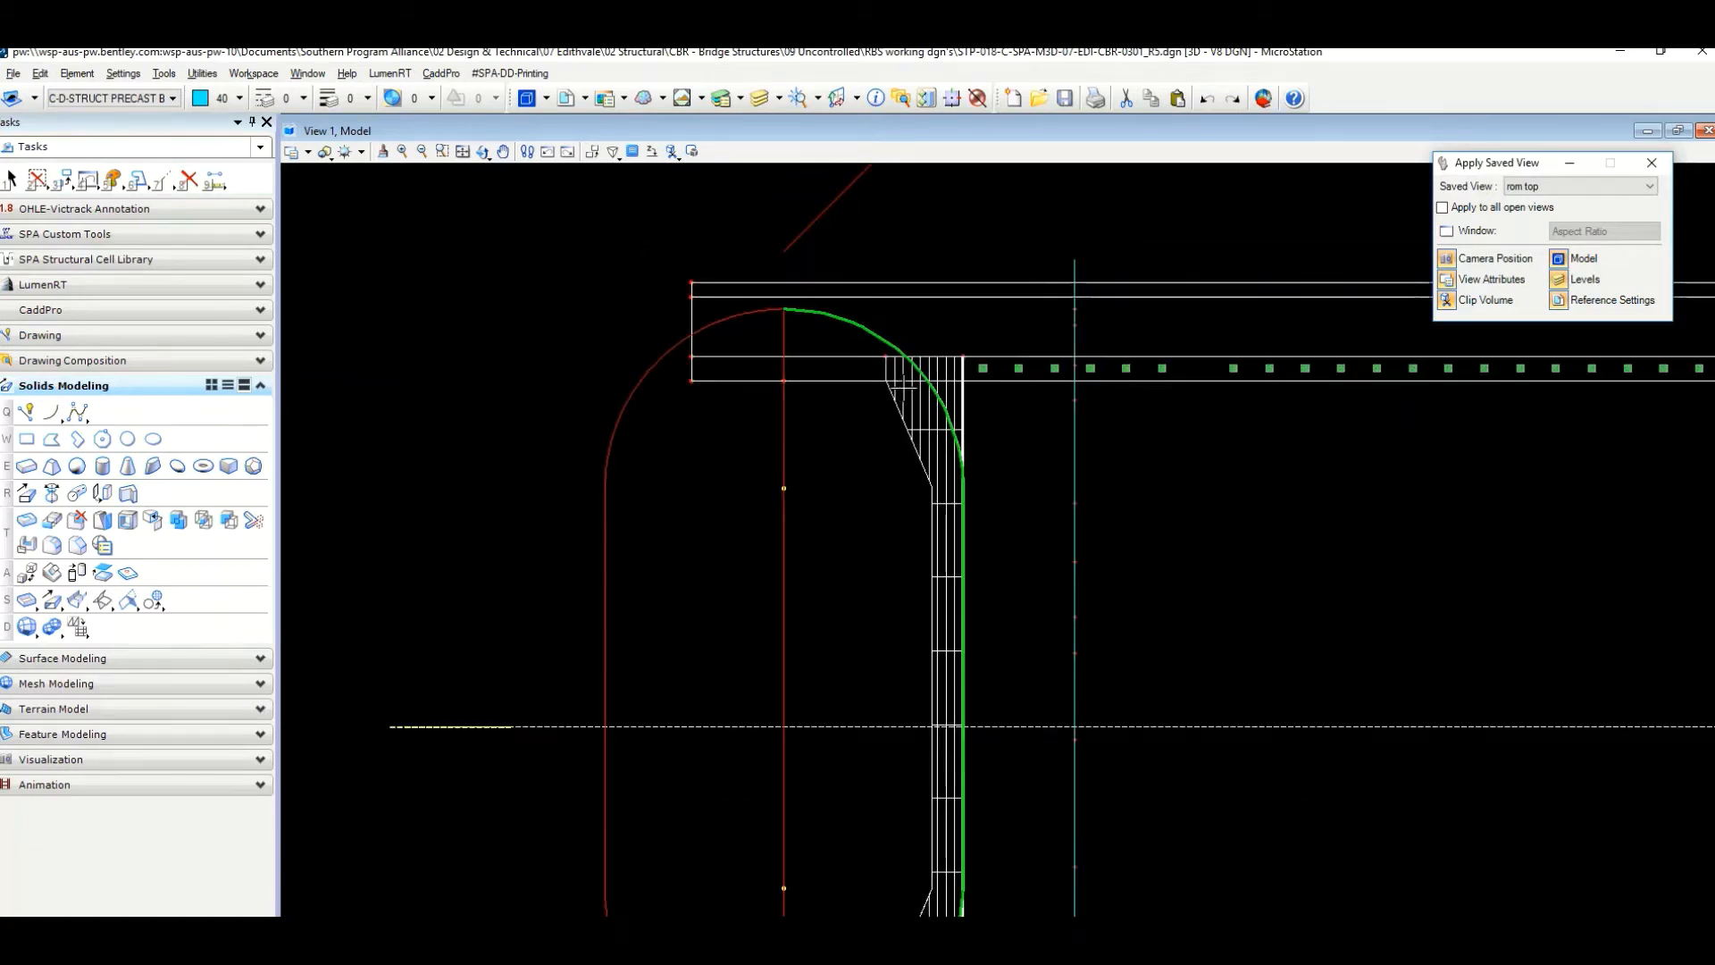
Shade the separate white curved copy of the bridge section in Smooth display style and rotate it to examine its stepped rounded corner.
scroll(903, 387, down, 5)
middle_drag(674, 341, 828, 521)
scroll(649, 465, up, 3)
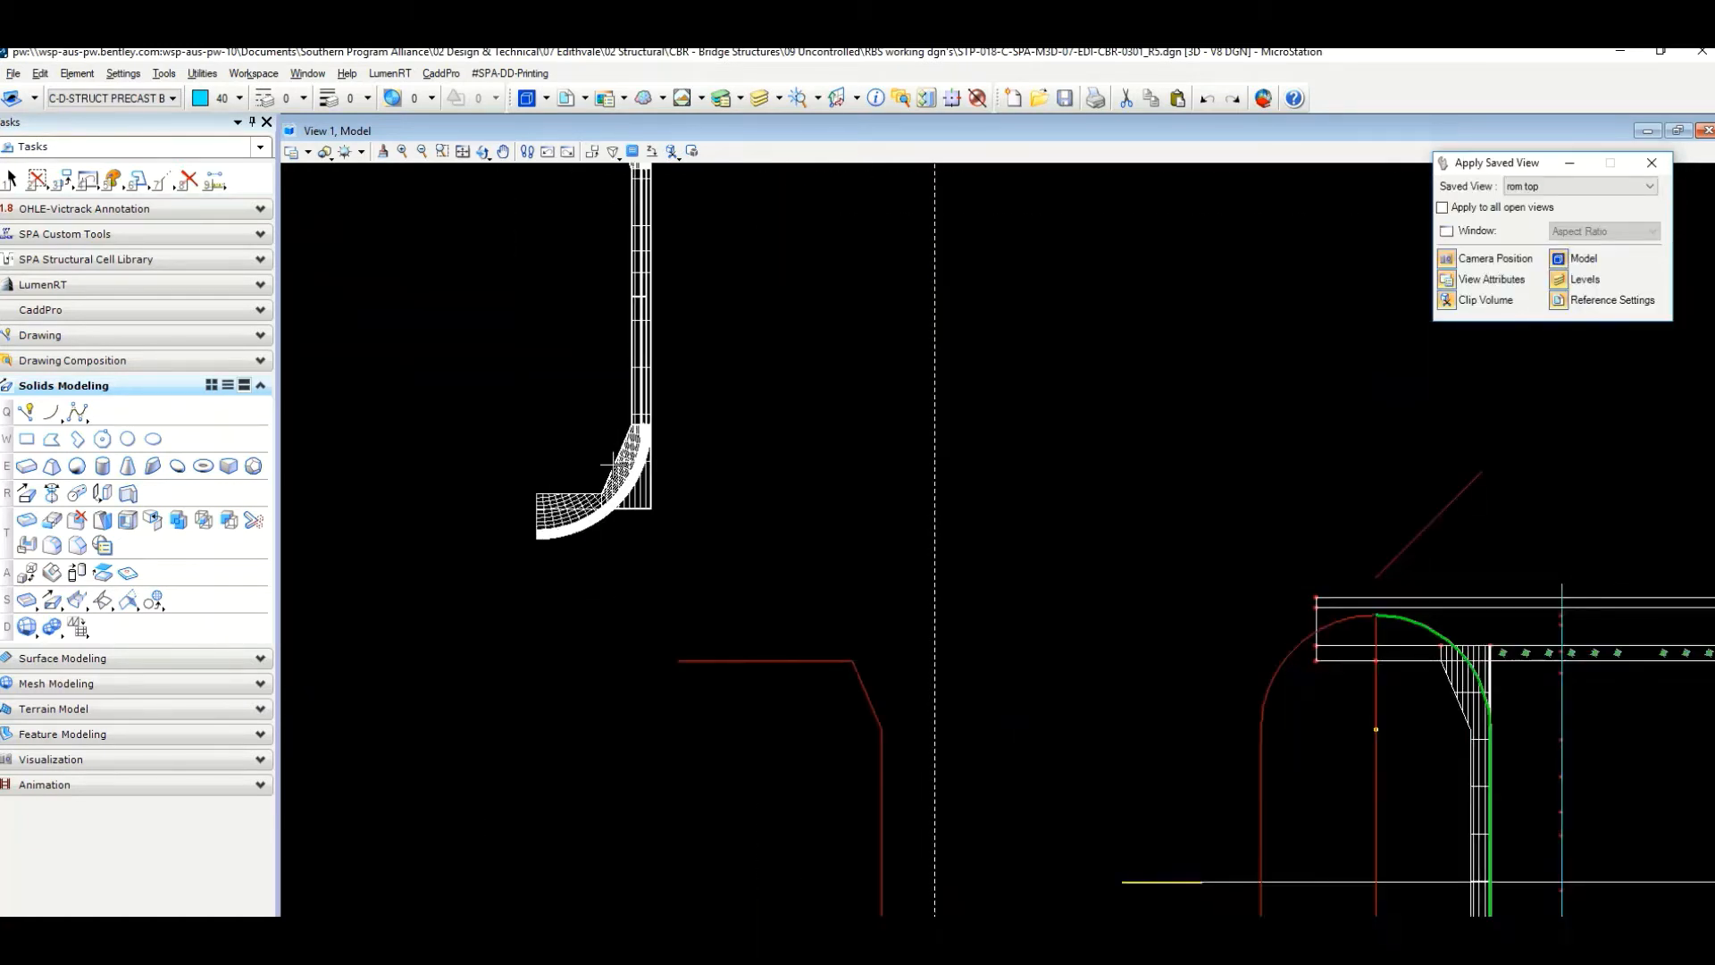
scroll(614, 462, up, 4)
middle_drag(866, 420, 892, 459)
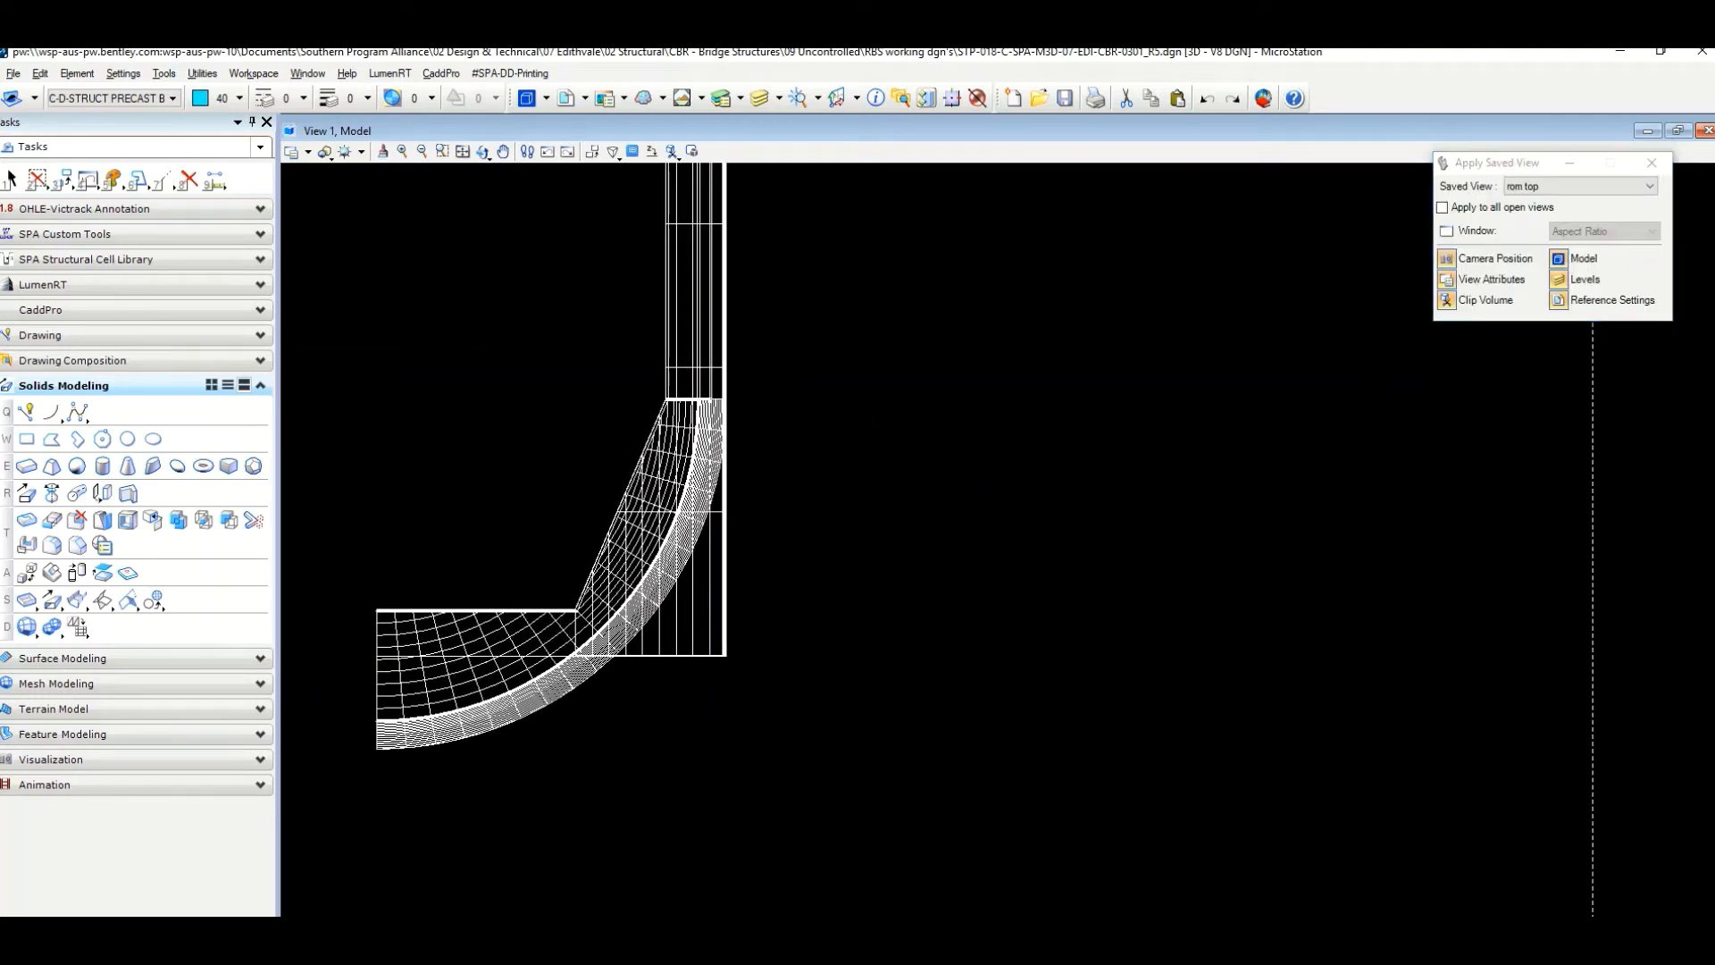
click(1188, 551)
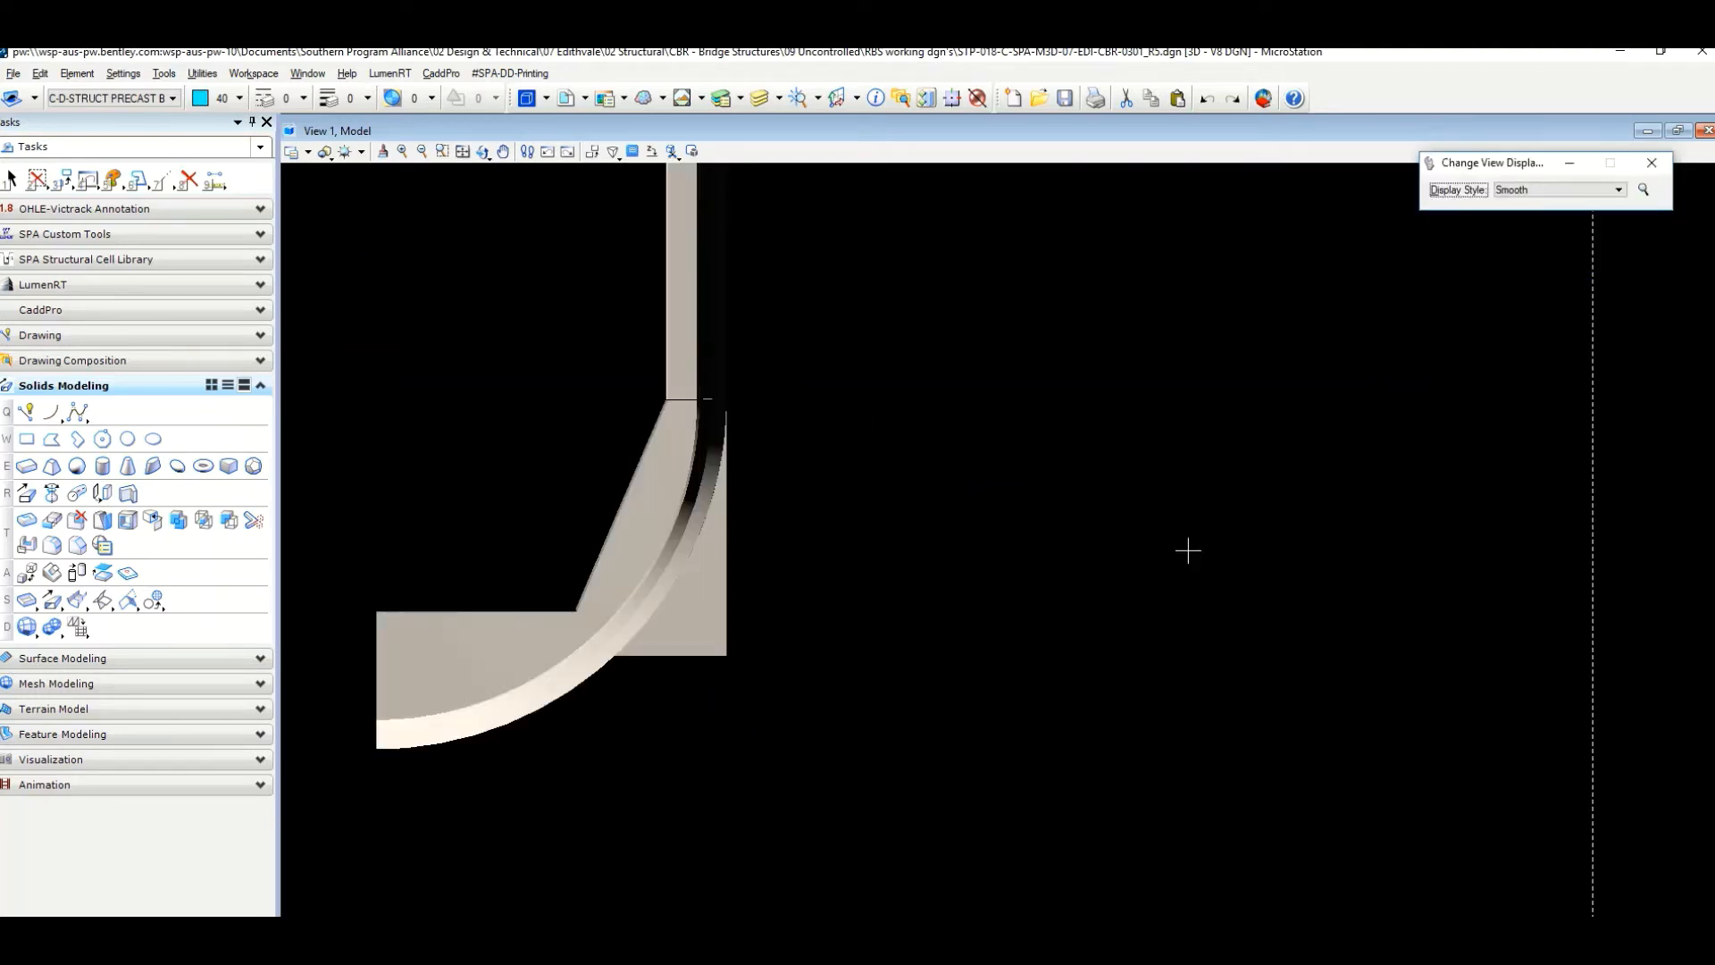
click(483, 152)
click(699, 574)
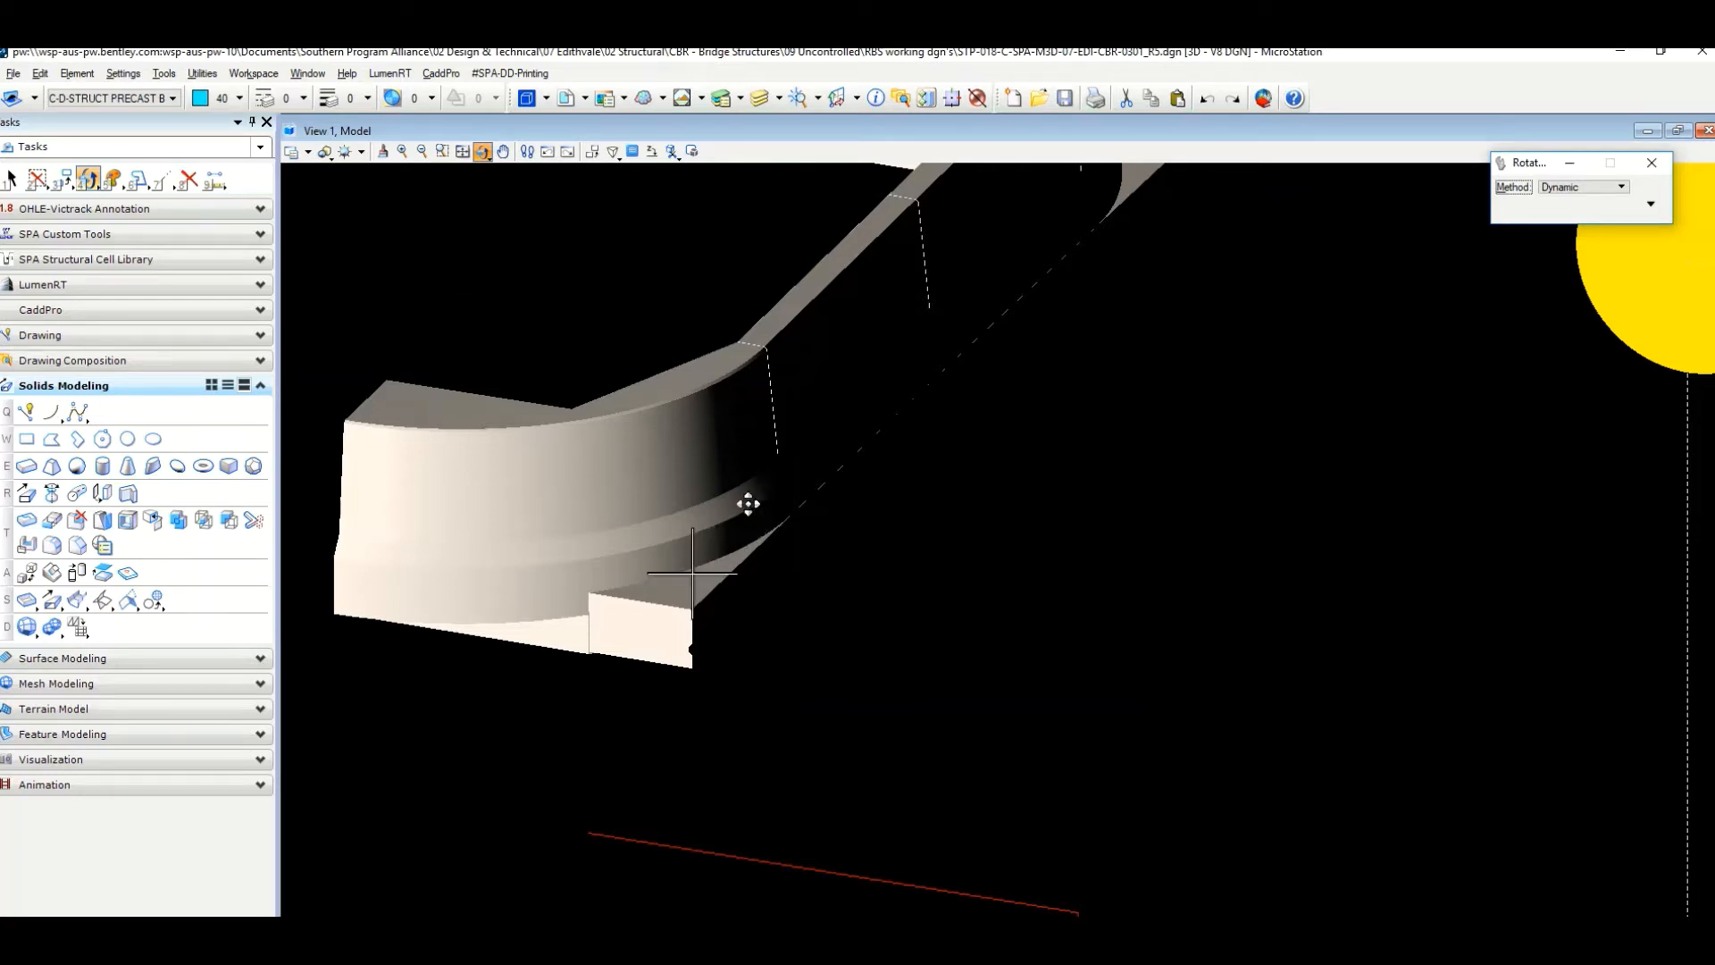
right_click(1026, 608)
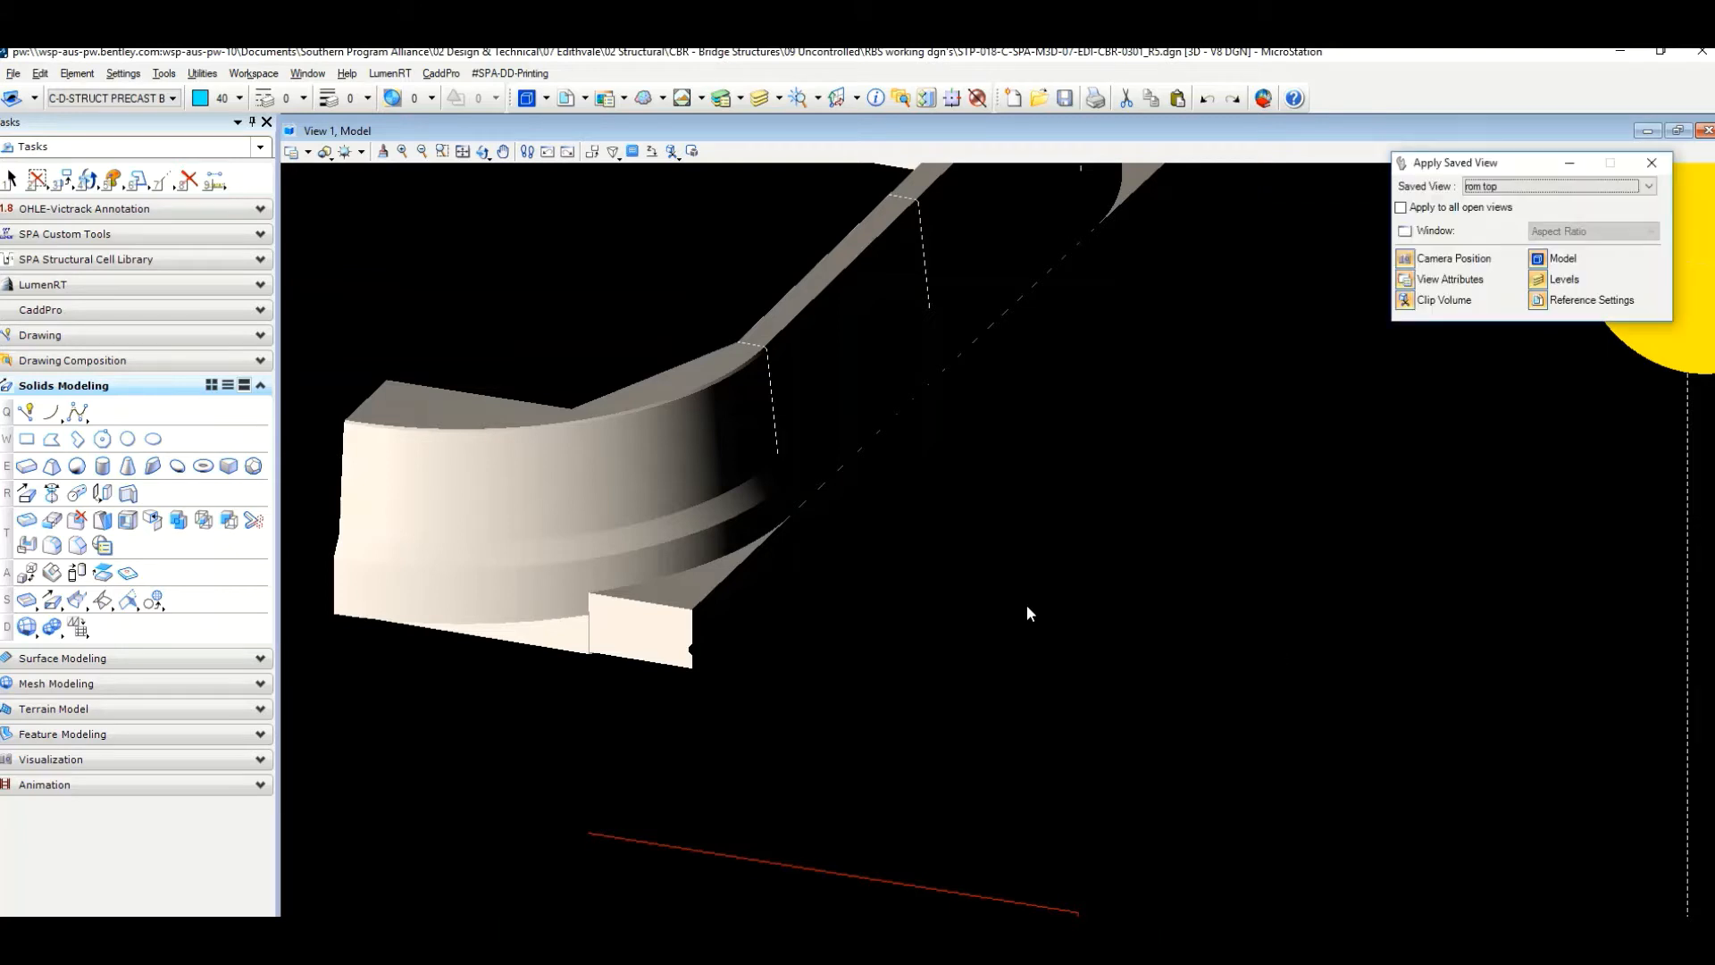
In plan view, drop the red rounded body with Drop Element and delete its half farther from the white bridge section.
click(1026, 604)
scroll(720, 514, up, 9)
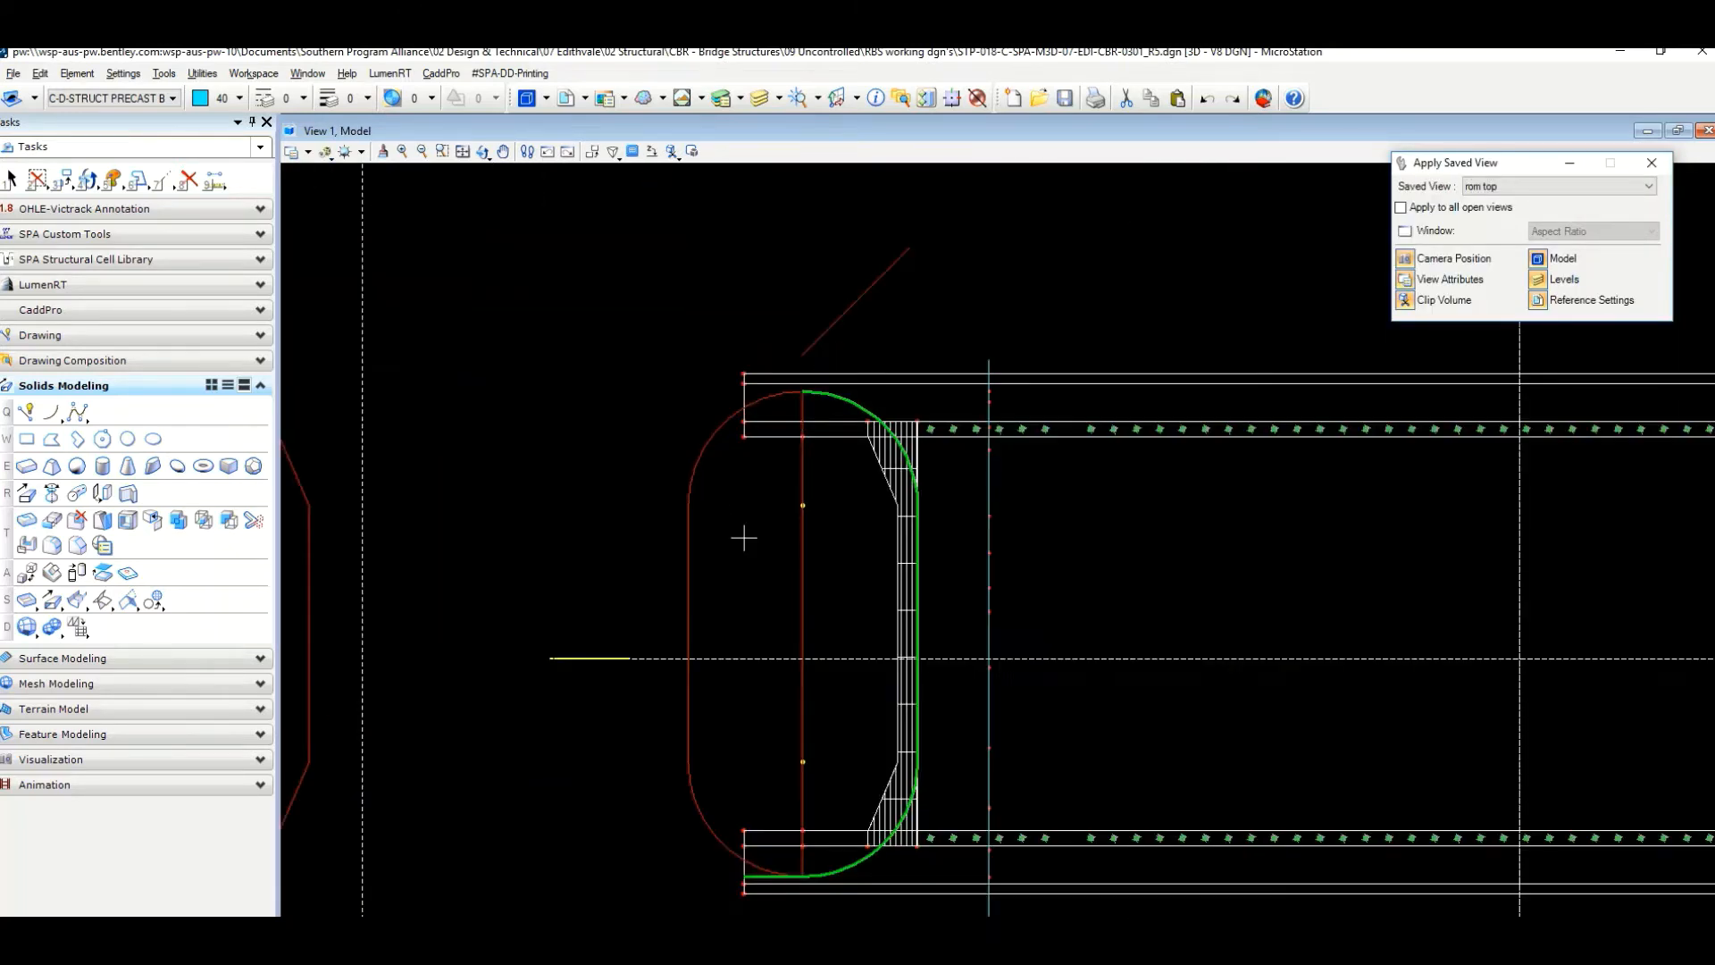
scroll(763, 456, down, 2)
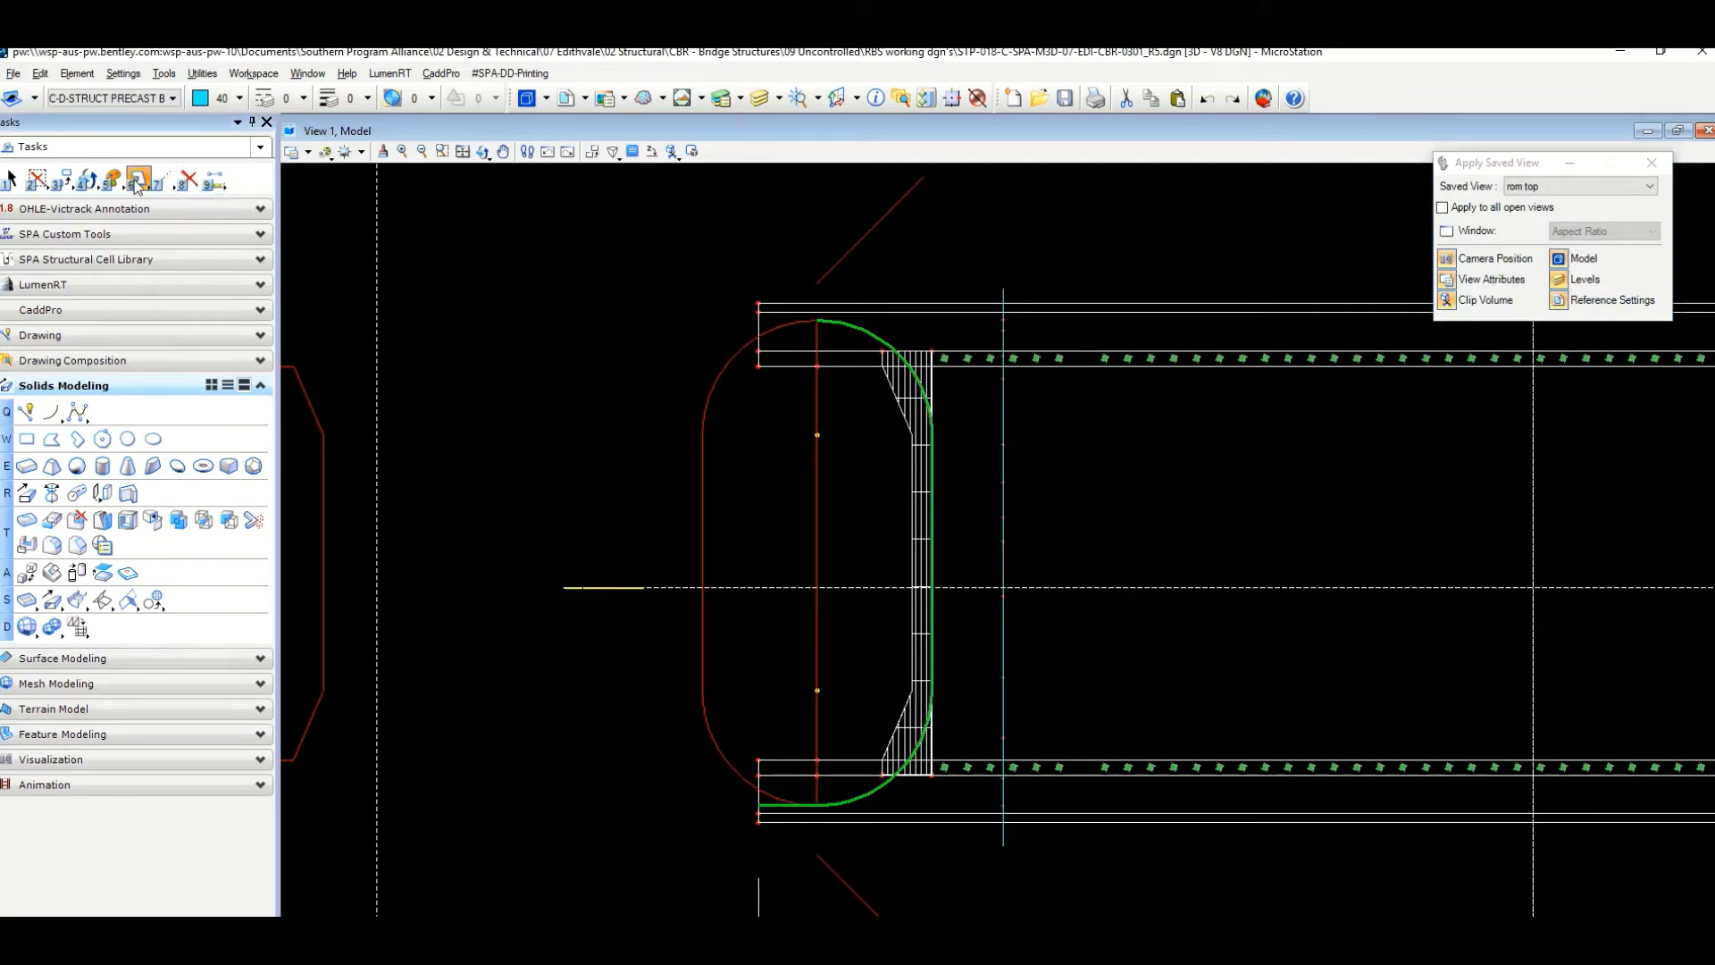
click(138, 182)
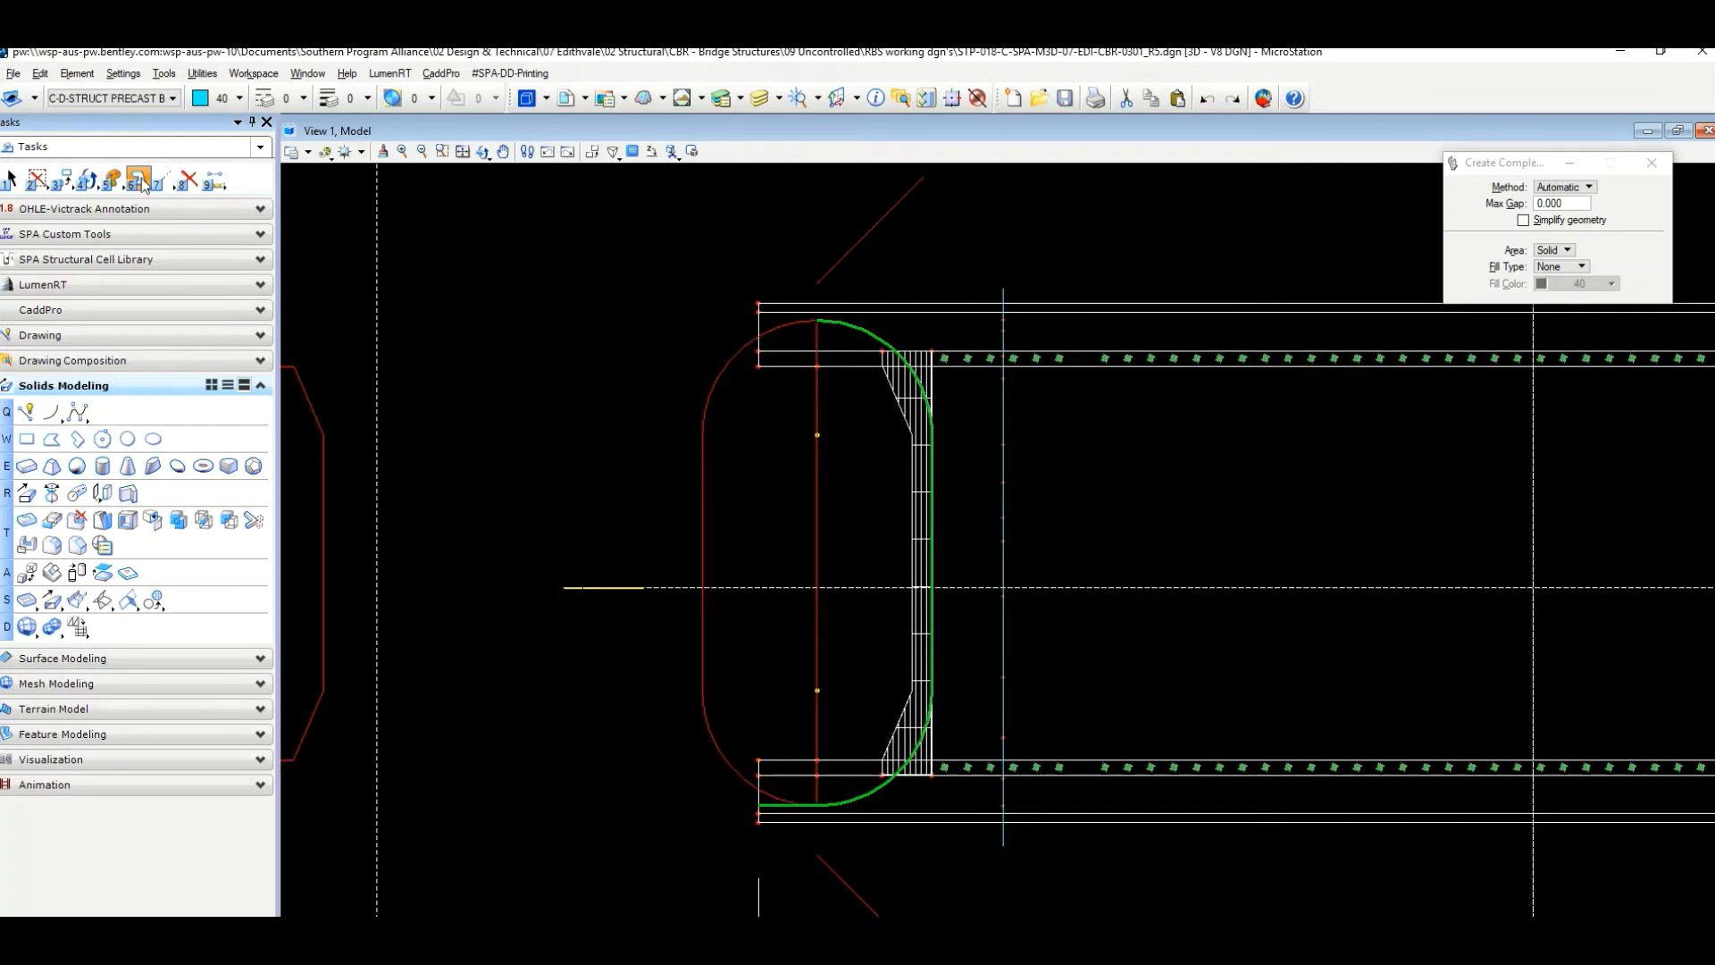
click(143, 183)
click(230, 191)
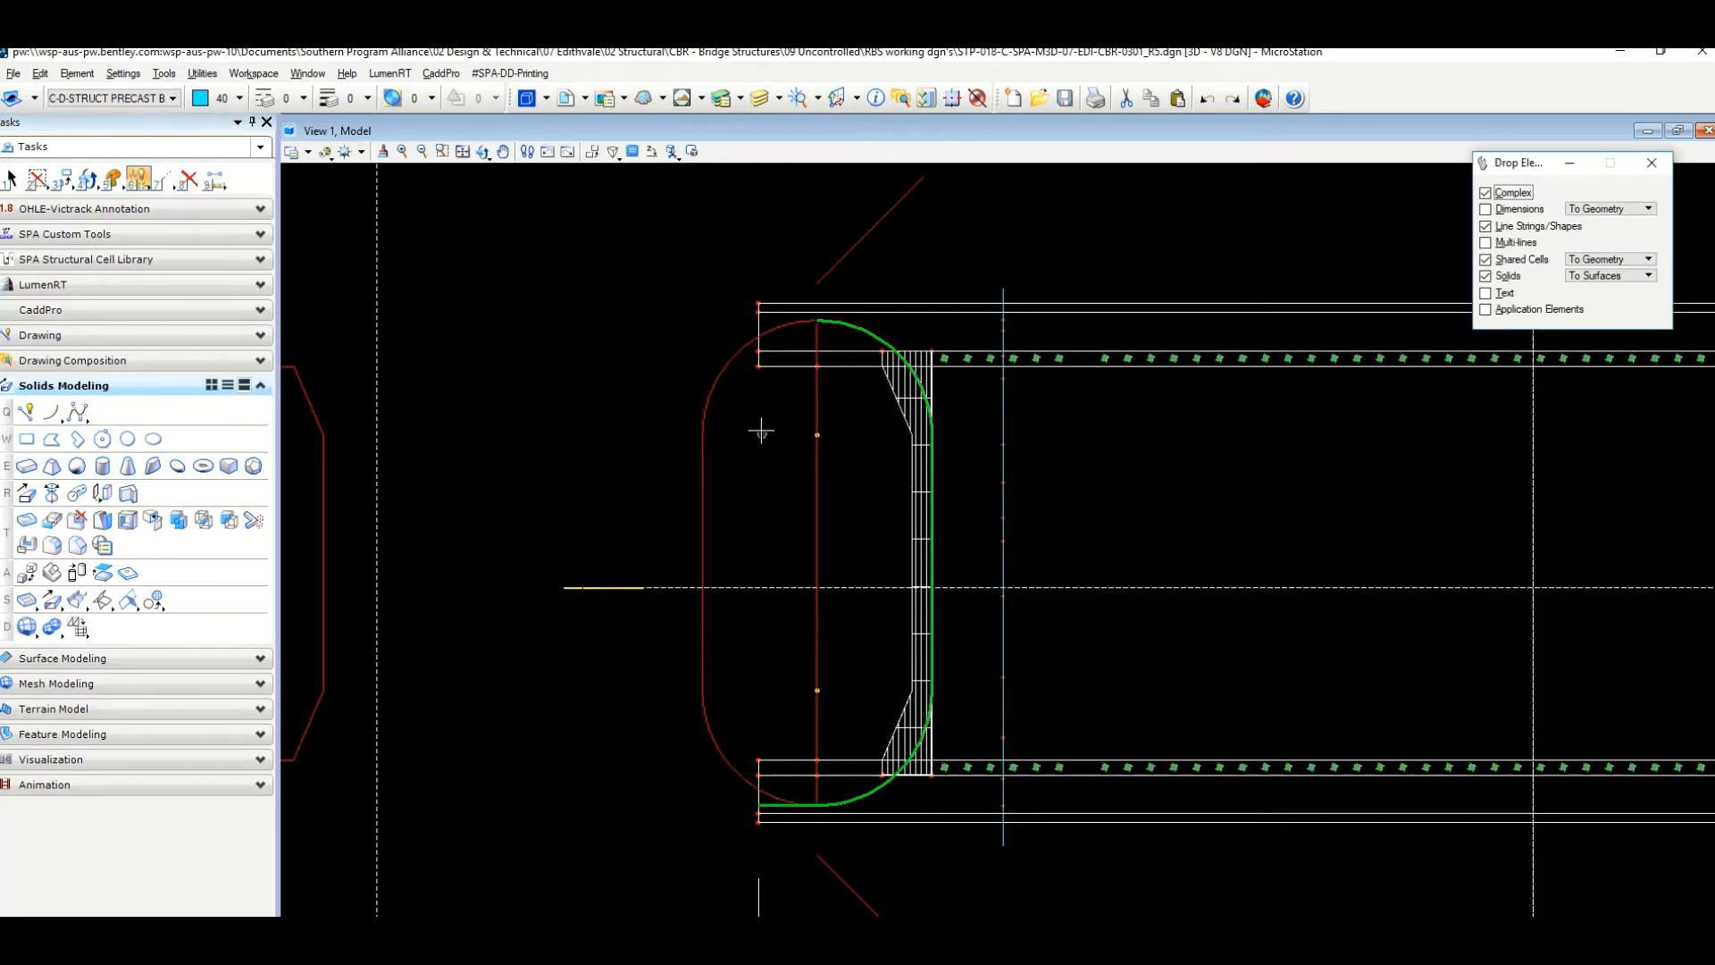
click(727, 368)
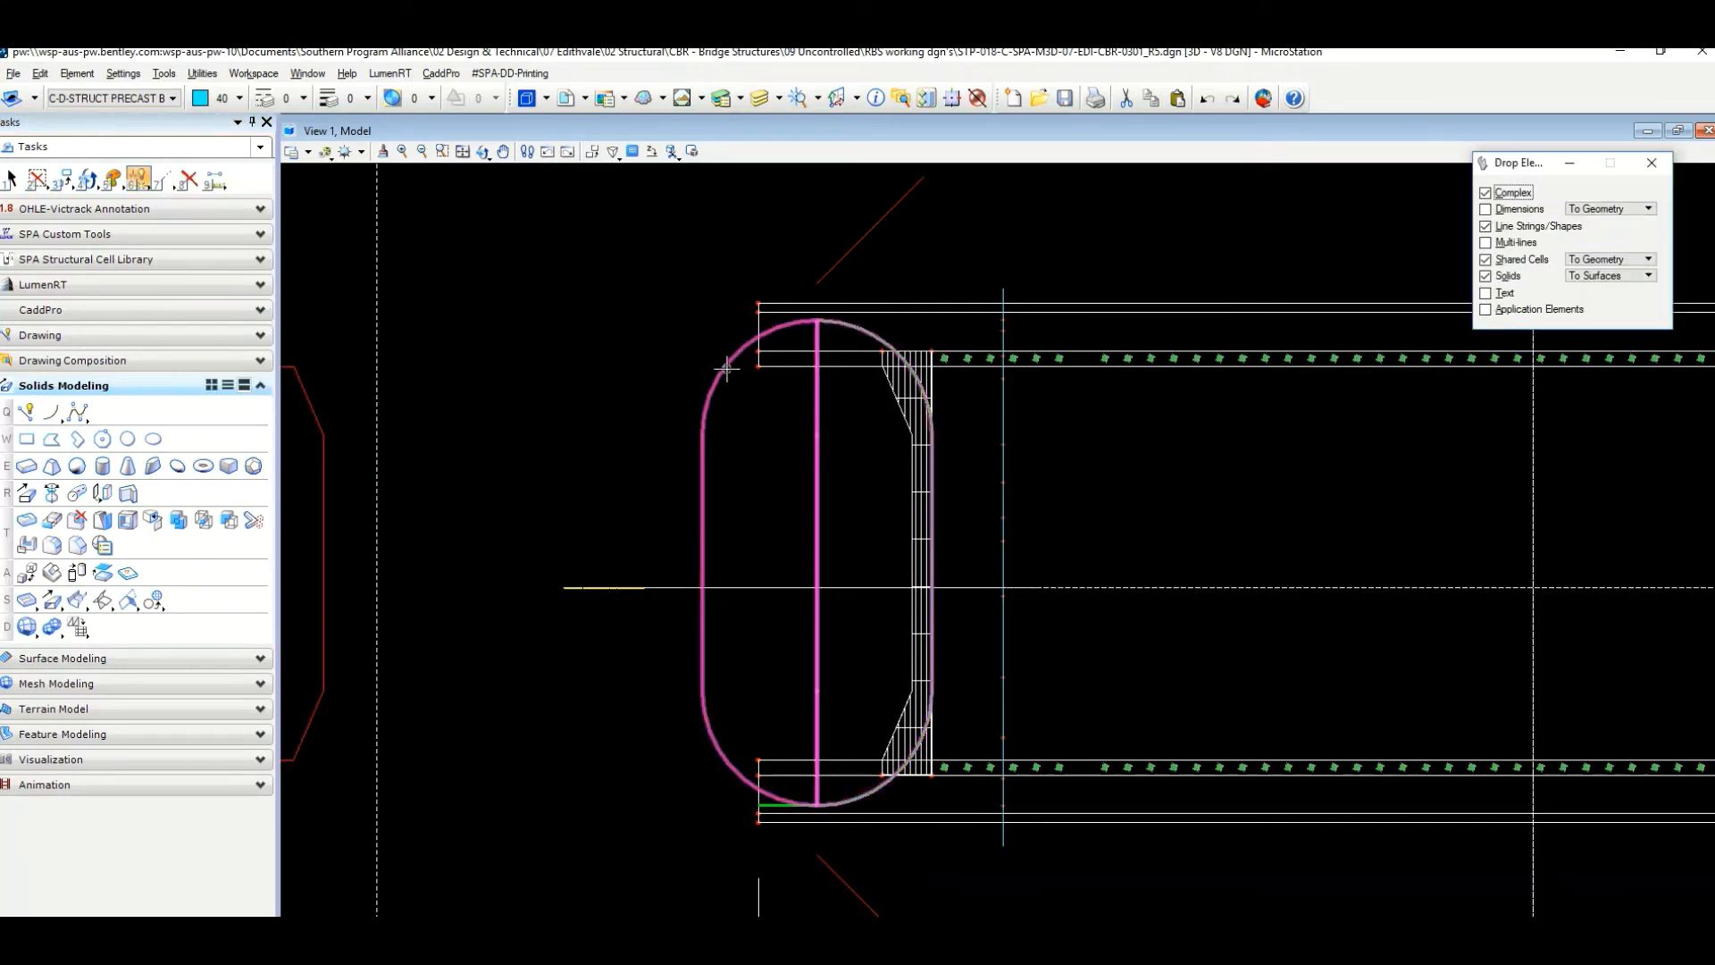
key(8)
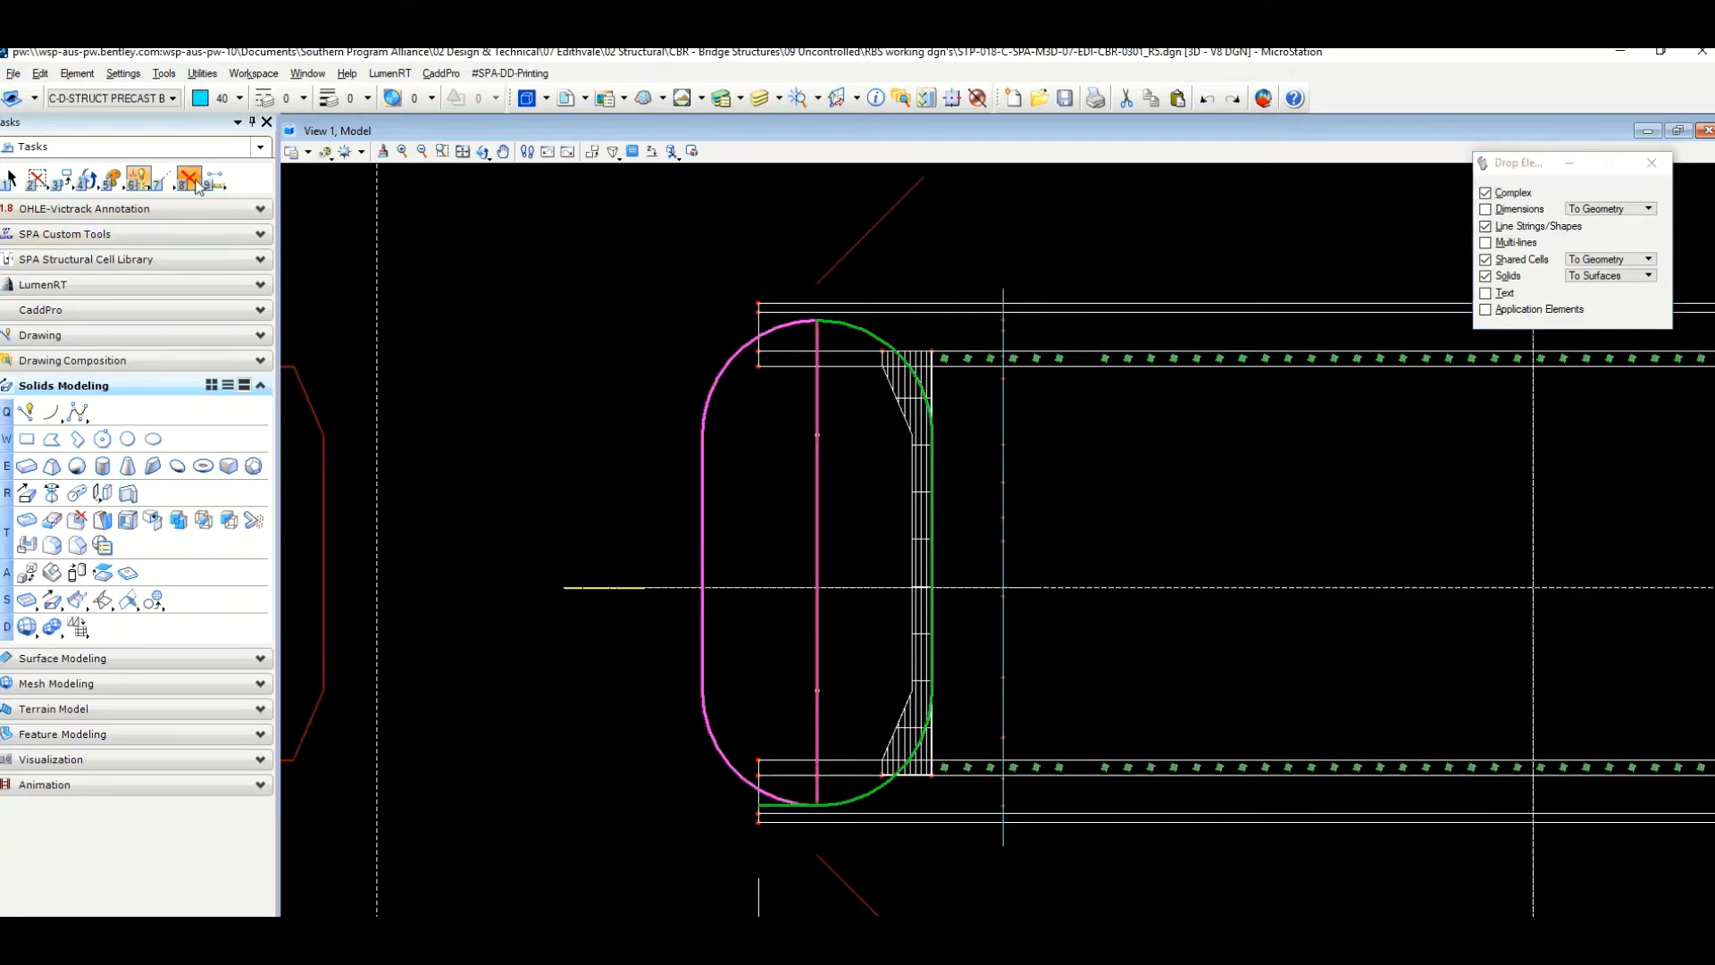
click(721, 366)
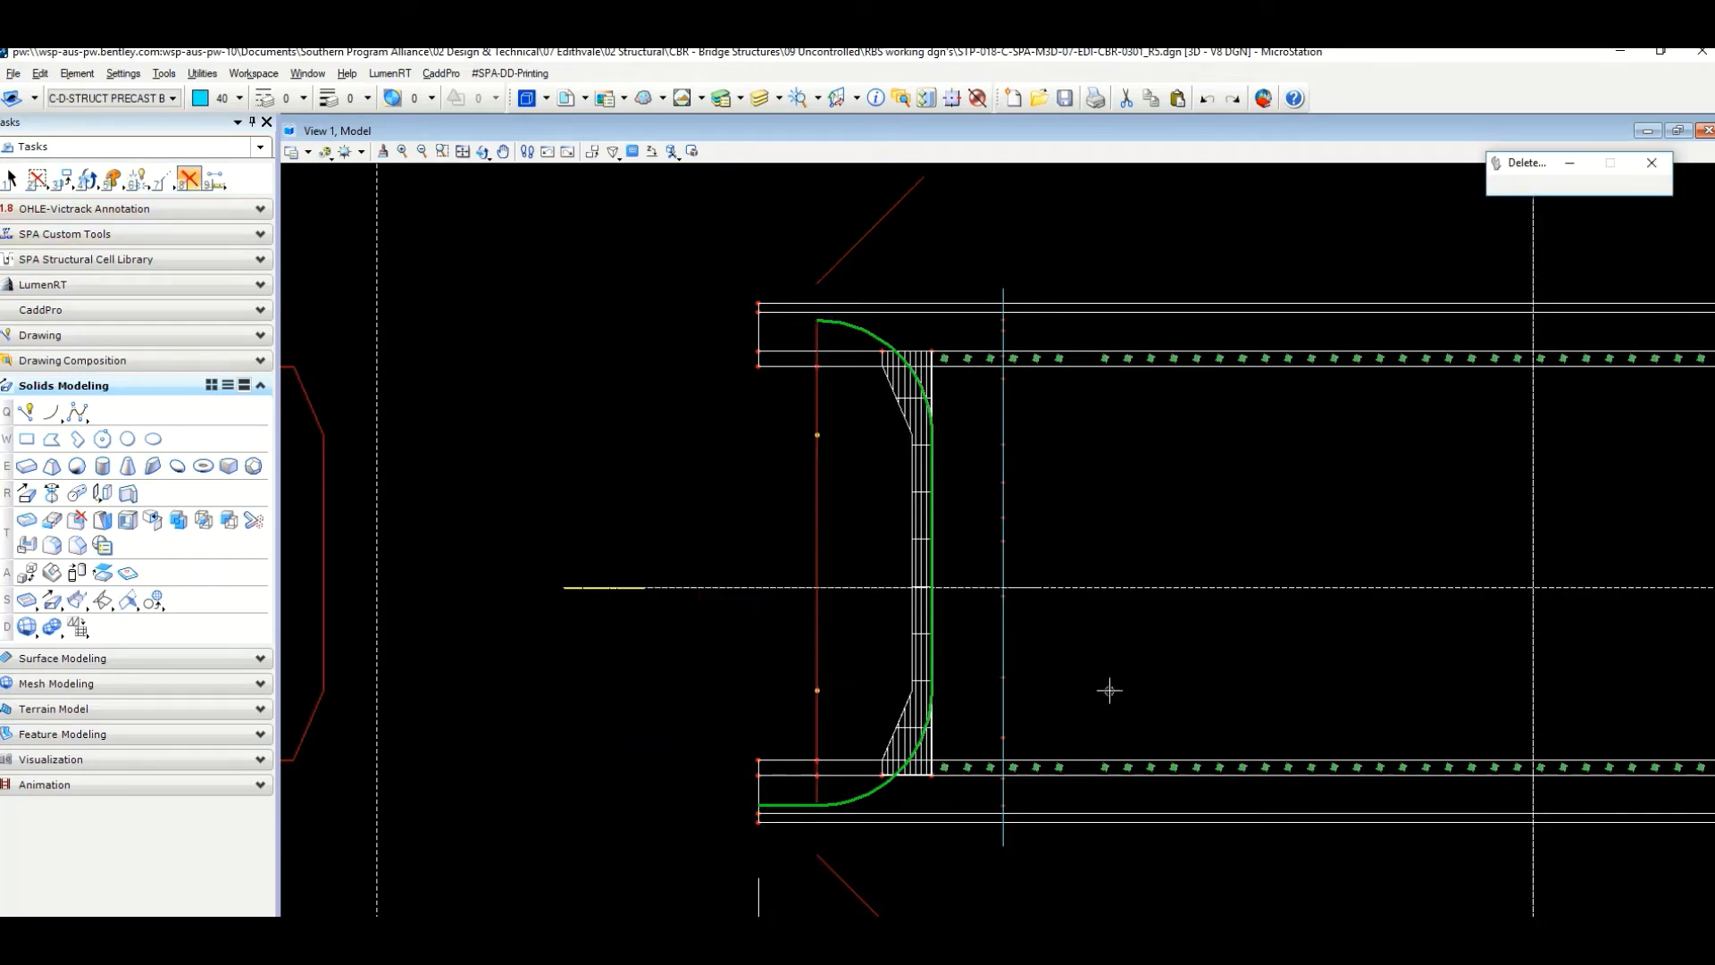
Rotate the model into 3D to examine the remaining red half-body against the white bridge section.
middle_drag(1109, 689, 1030, 645)
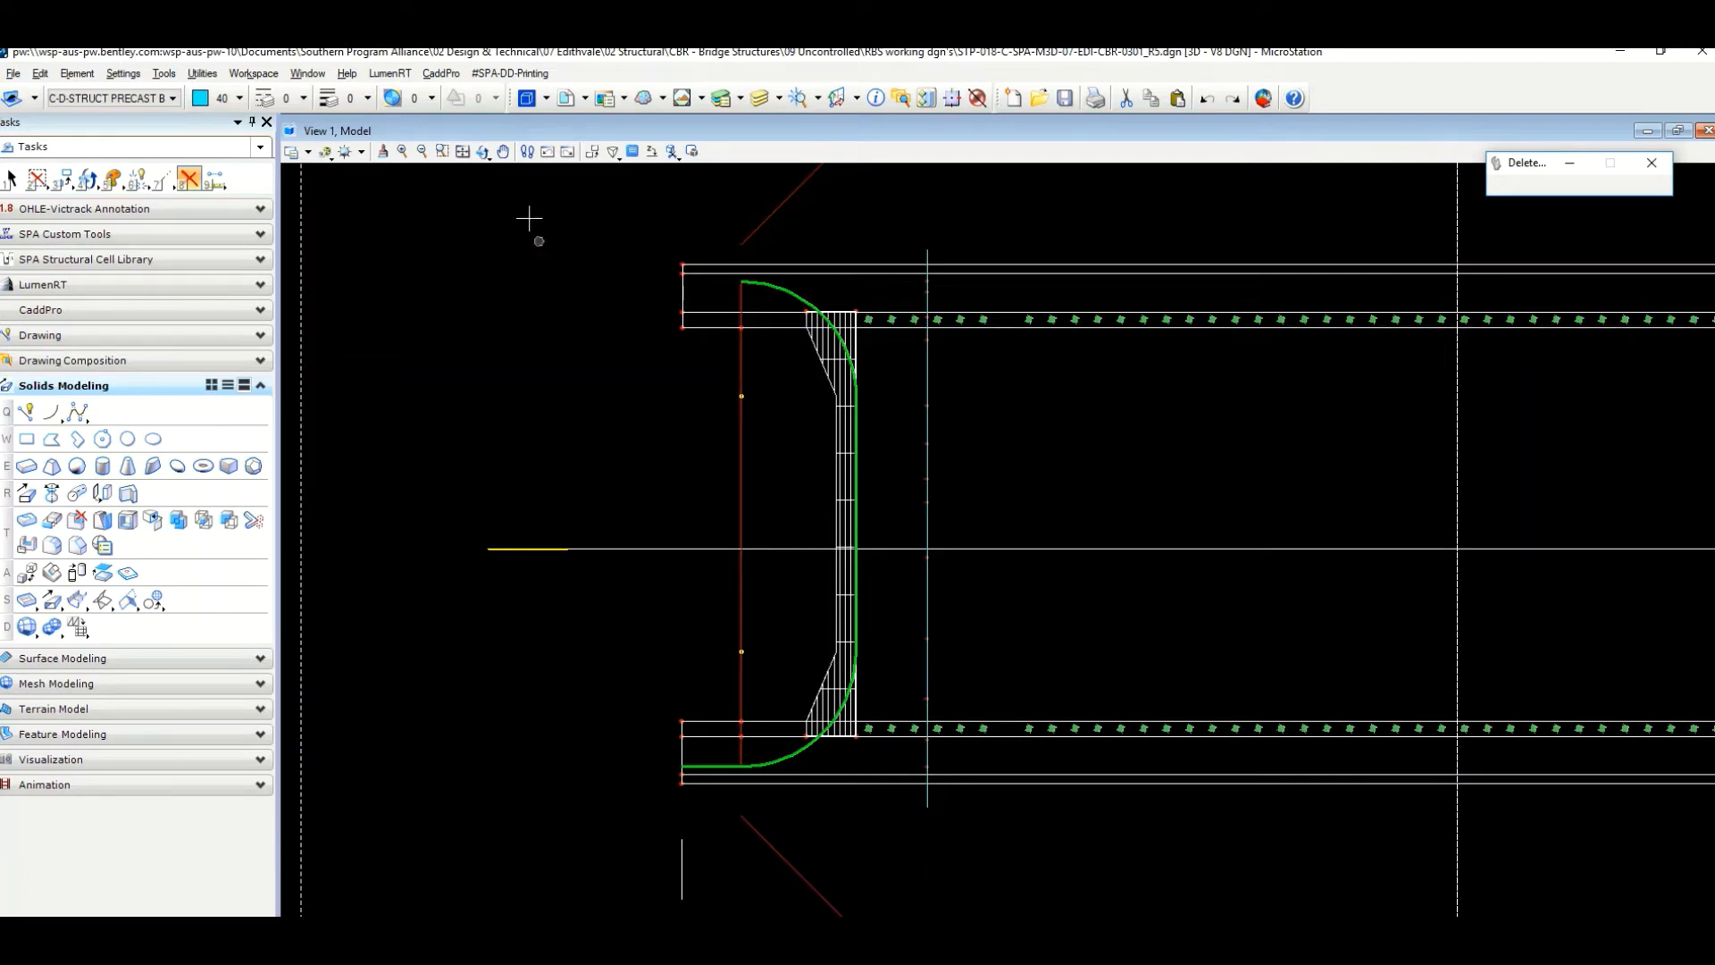
click(482, 151)
click(839, 593)
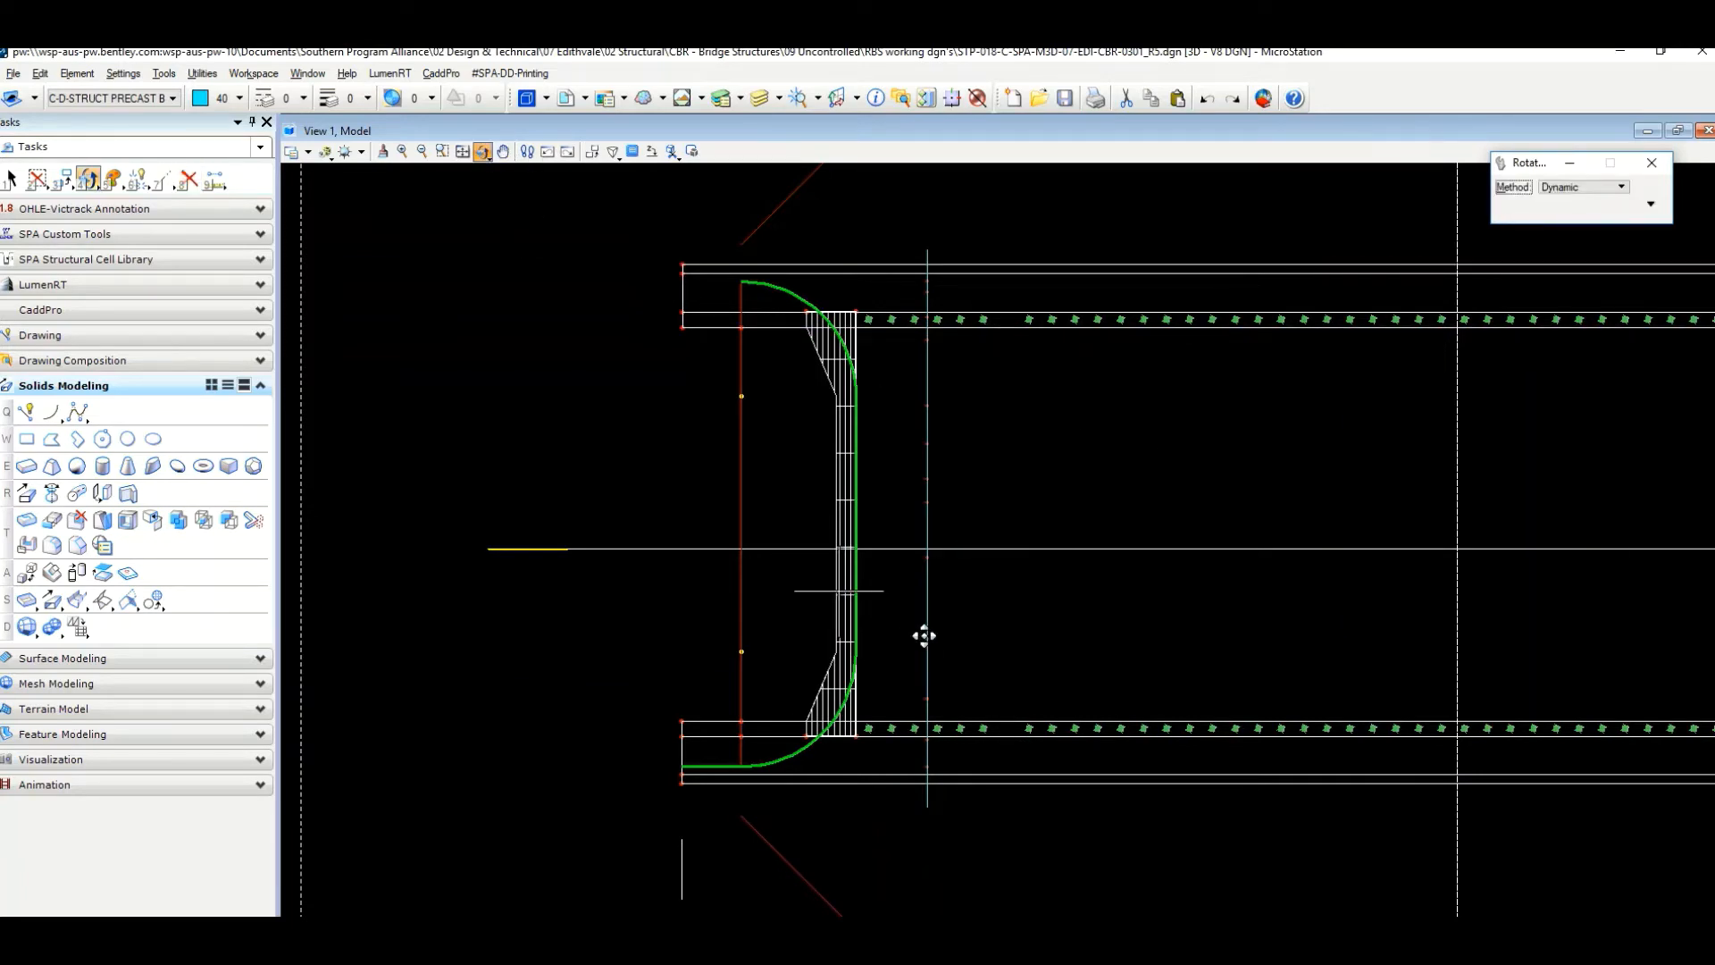
click(651, 441)
scroll(937, 643, up, 3)
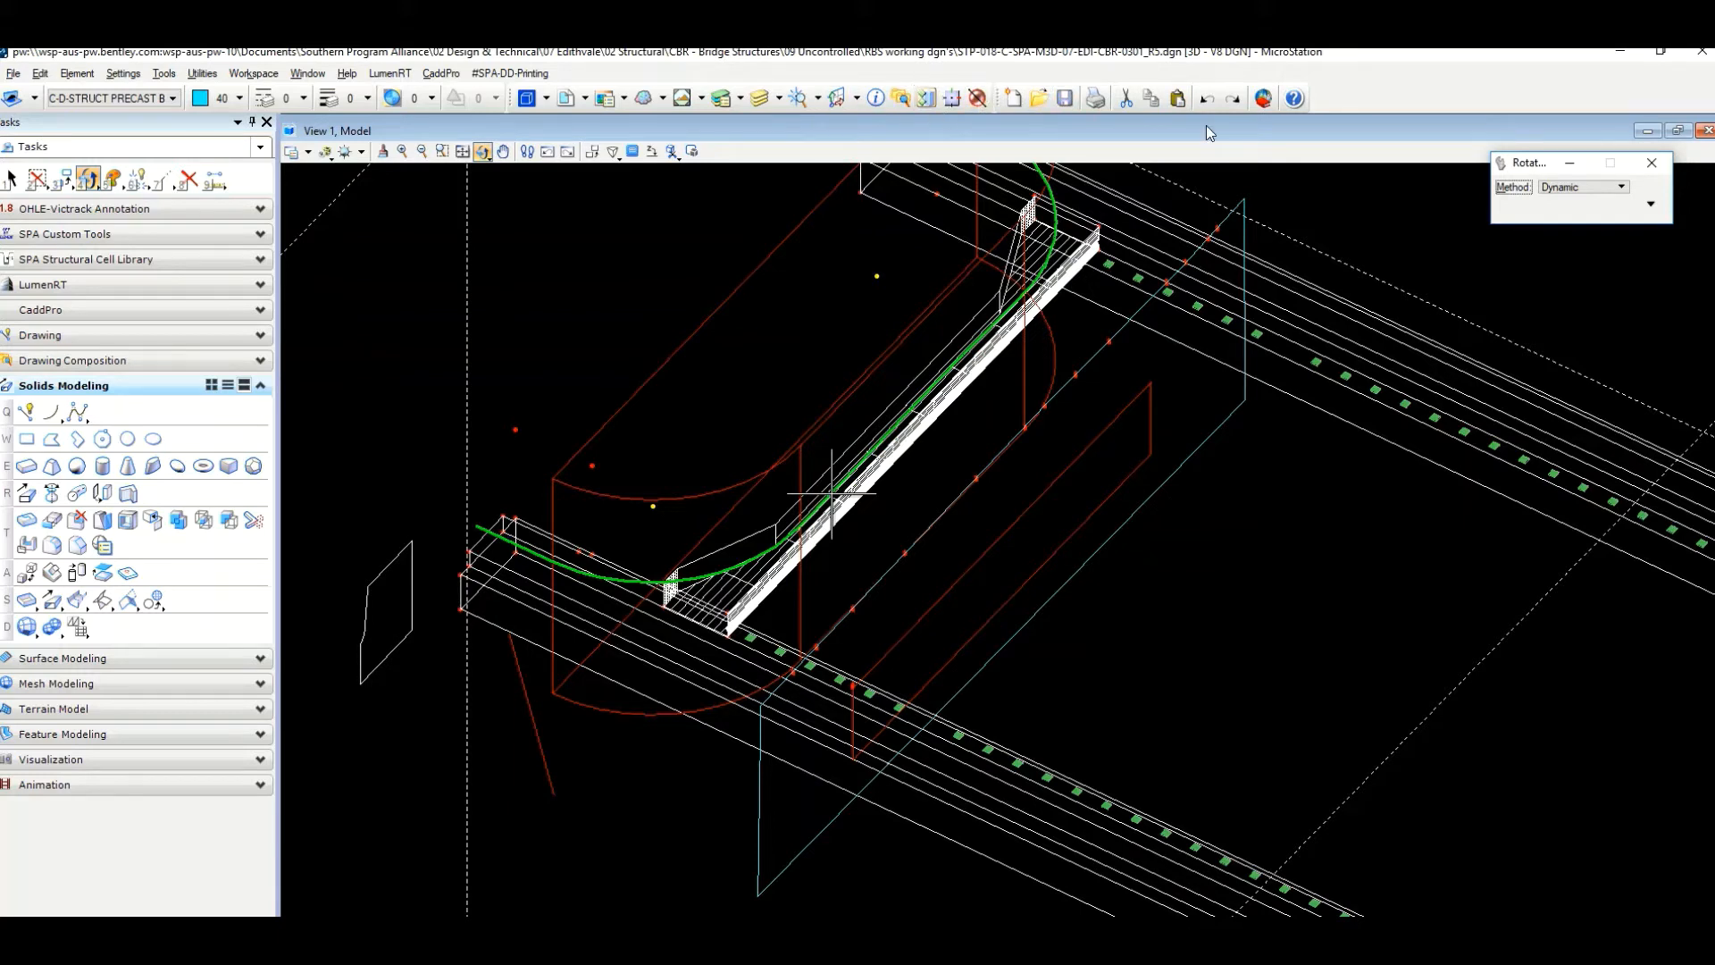
middle_drag(1044, 529, 1036, 533)
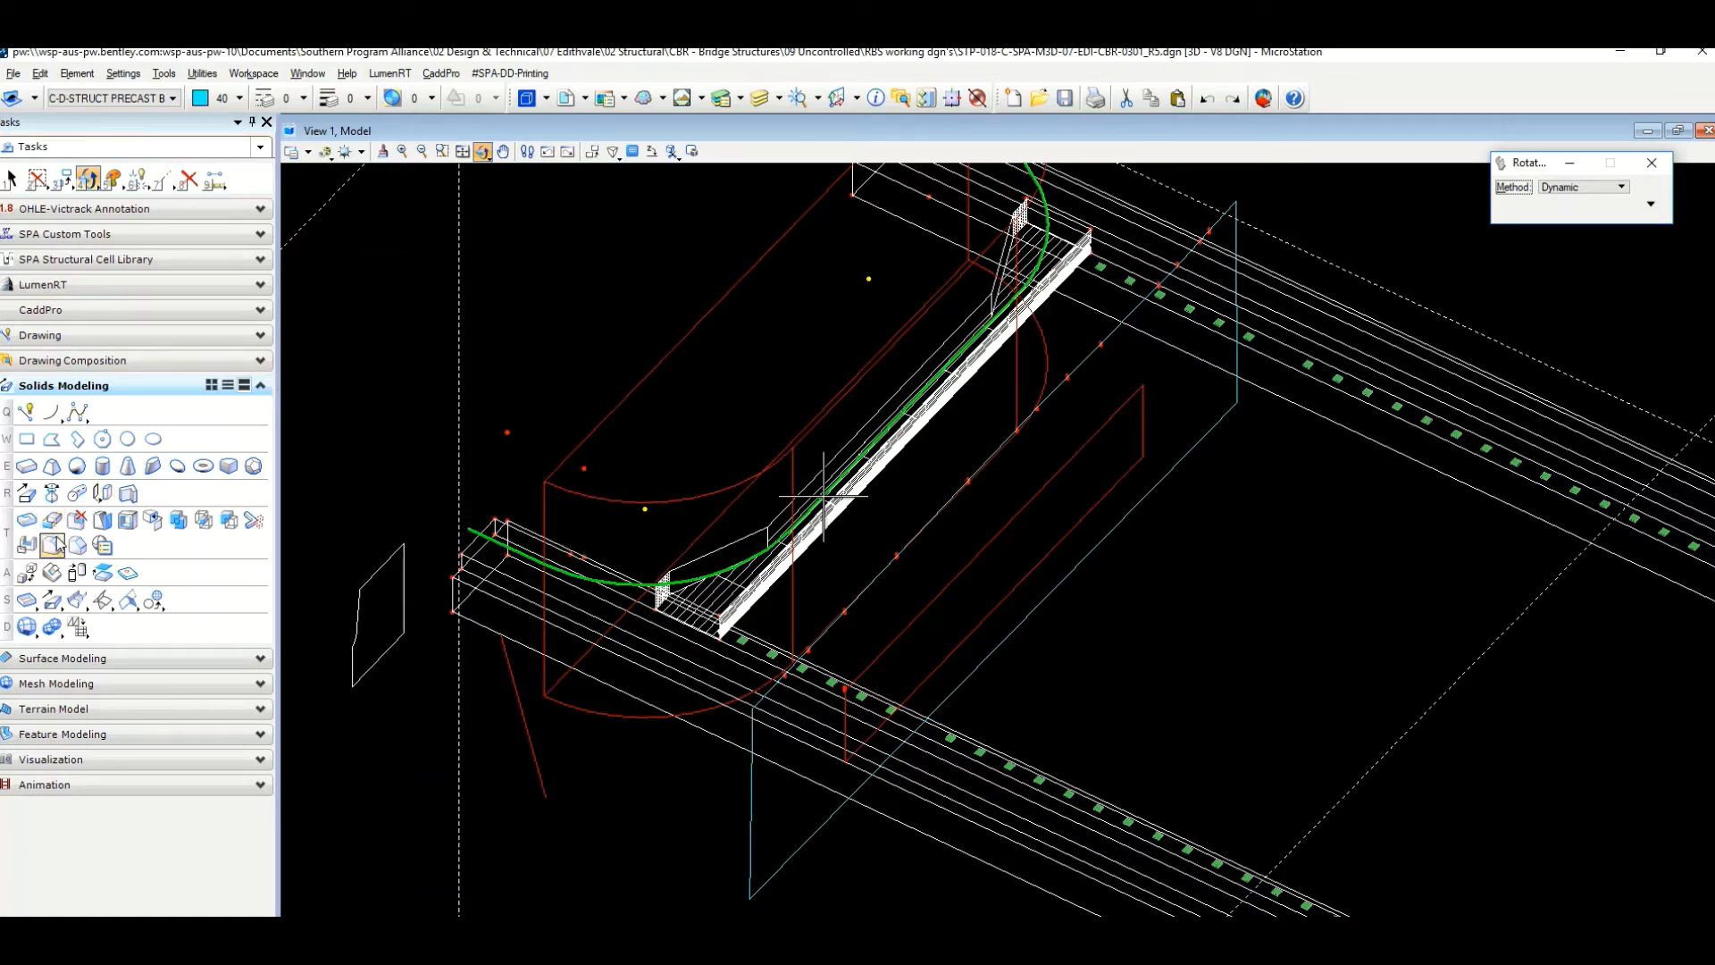
Cut the red half-body with the blue outline beside the bridge section, using Both directions, Through mode, Split Solid and Keep Profile.
click(27, 544)
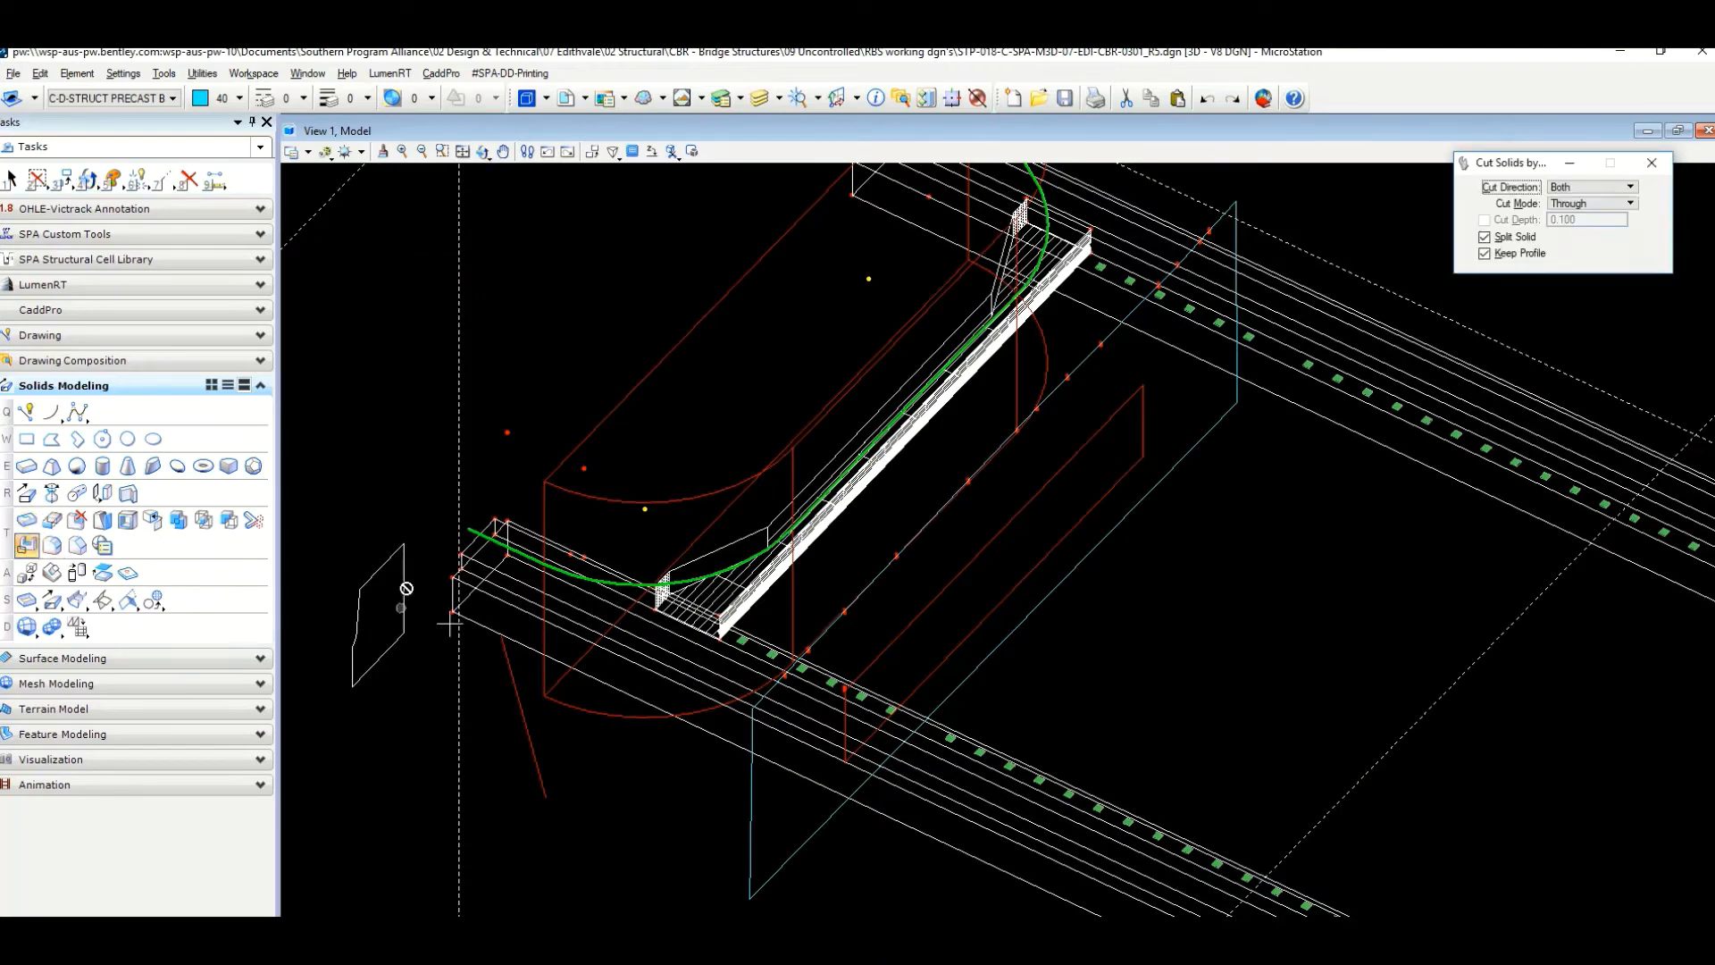
click(743, 473)
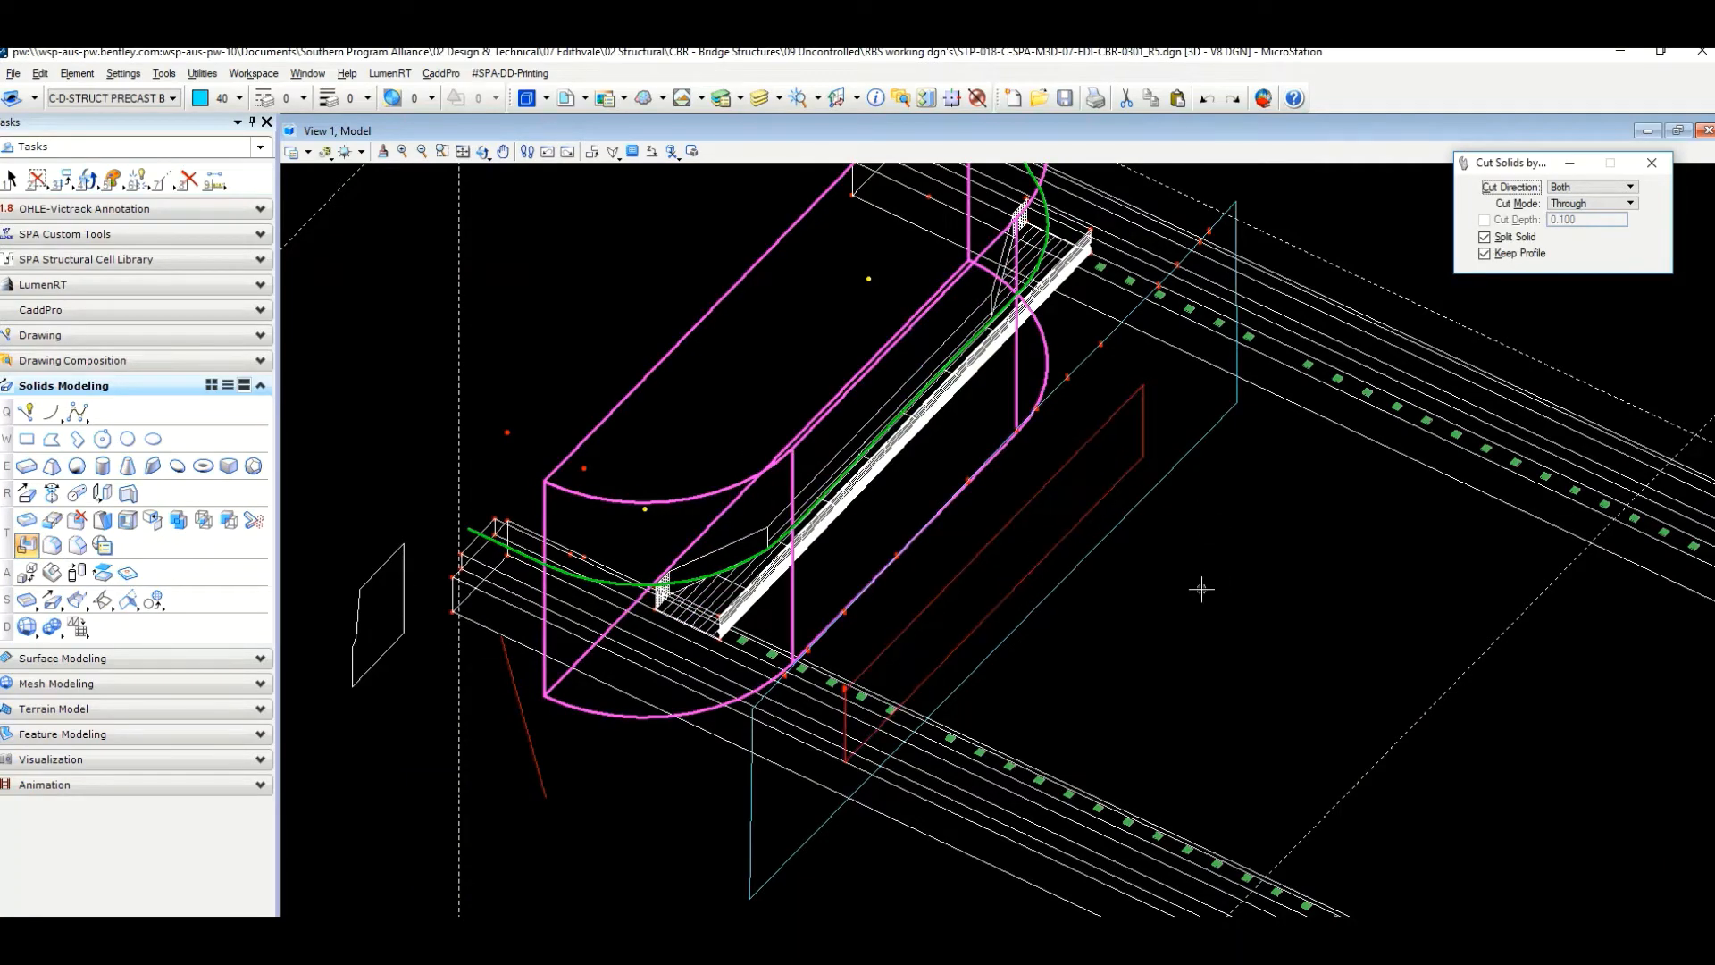
click(1150, 488)
click(853, 349)
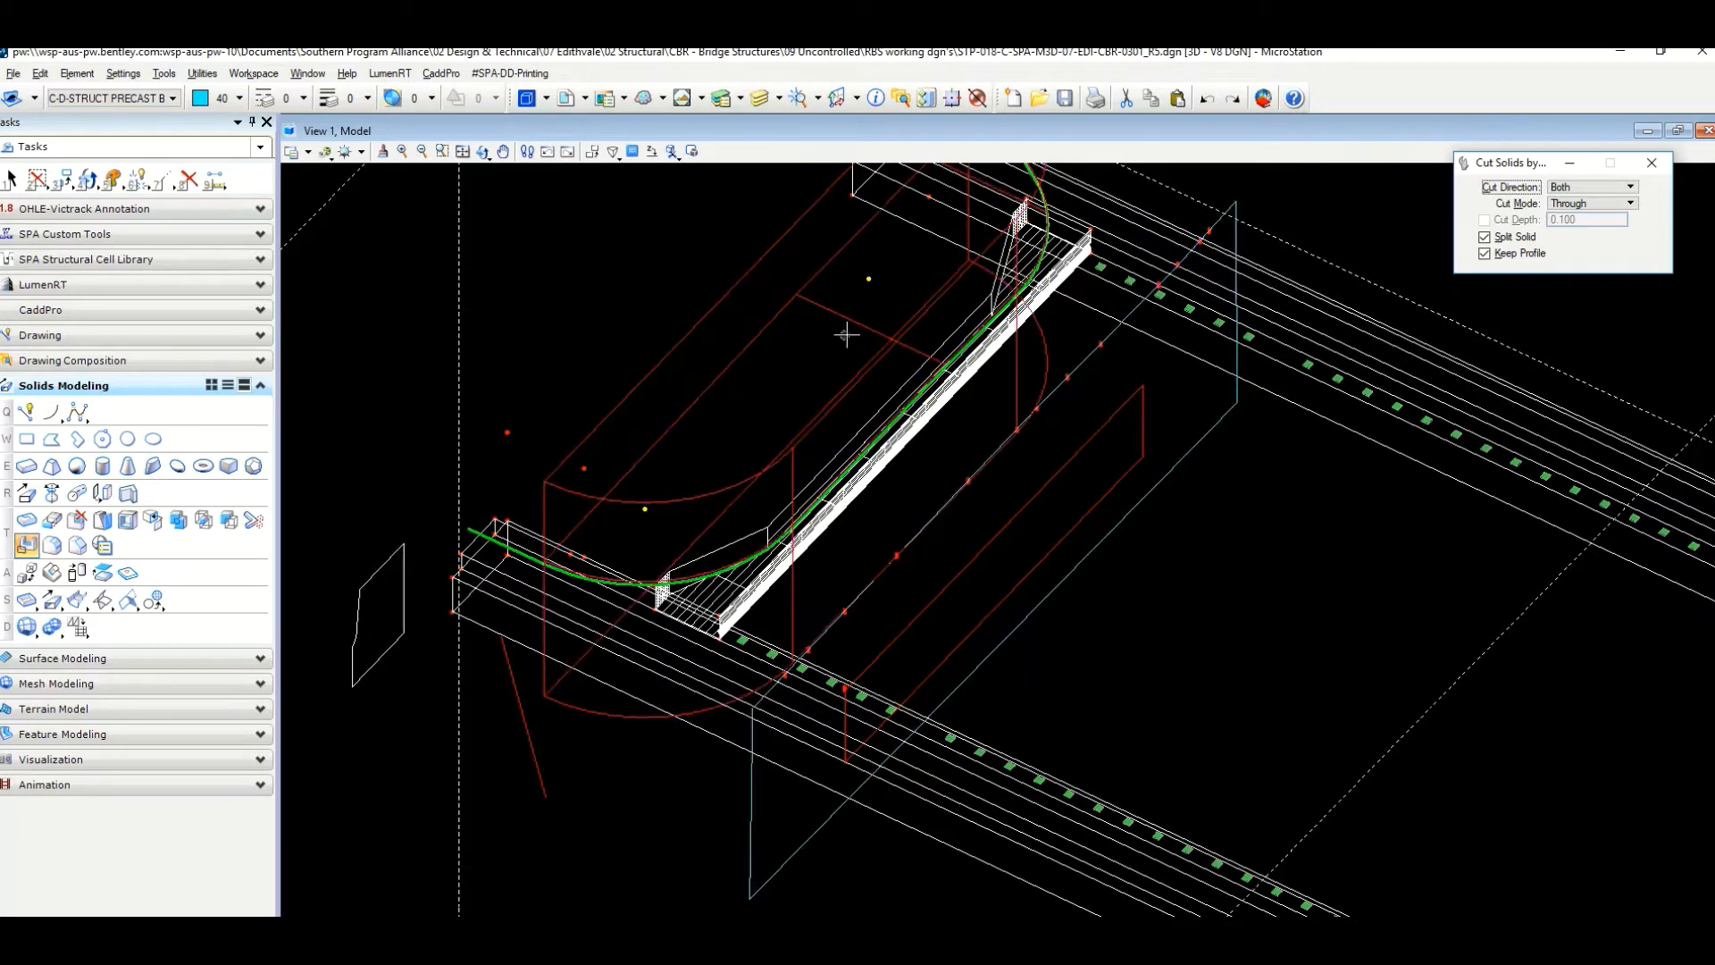
scroll(892, 393, up, 4)
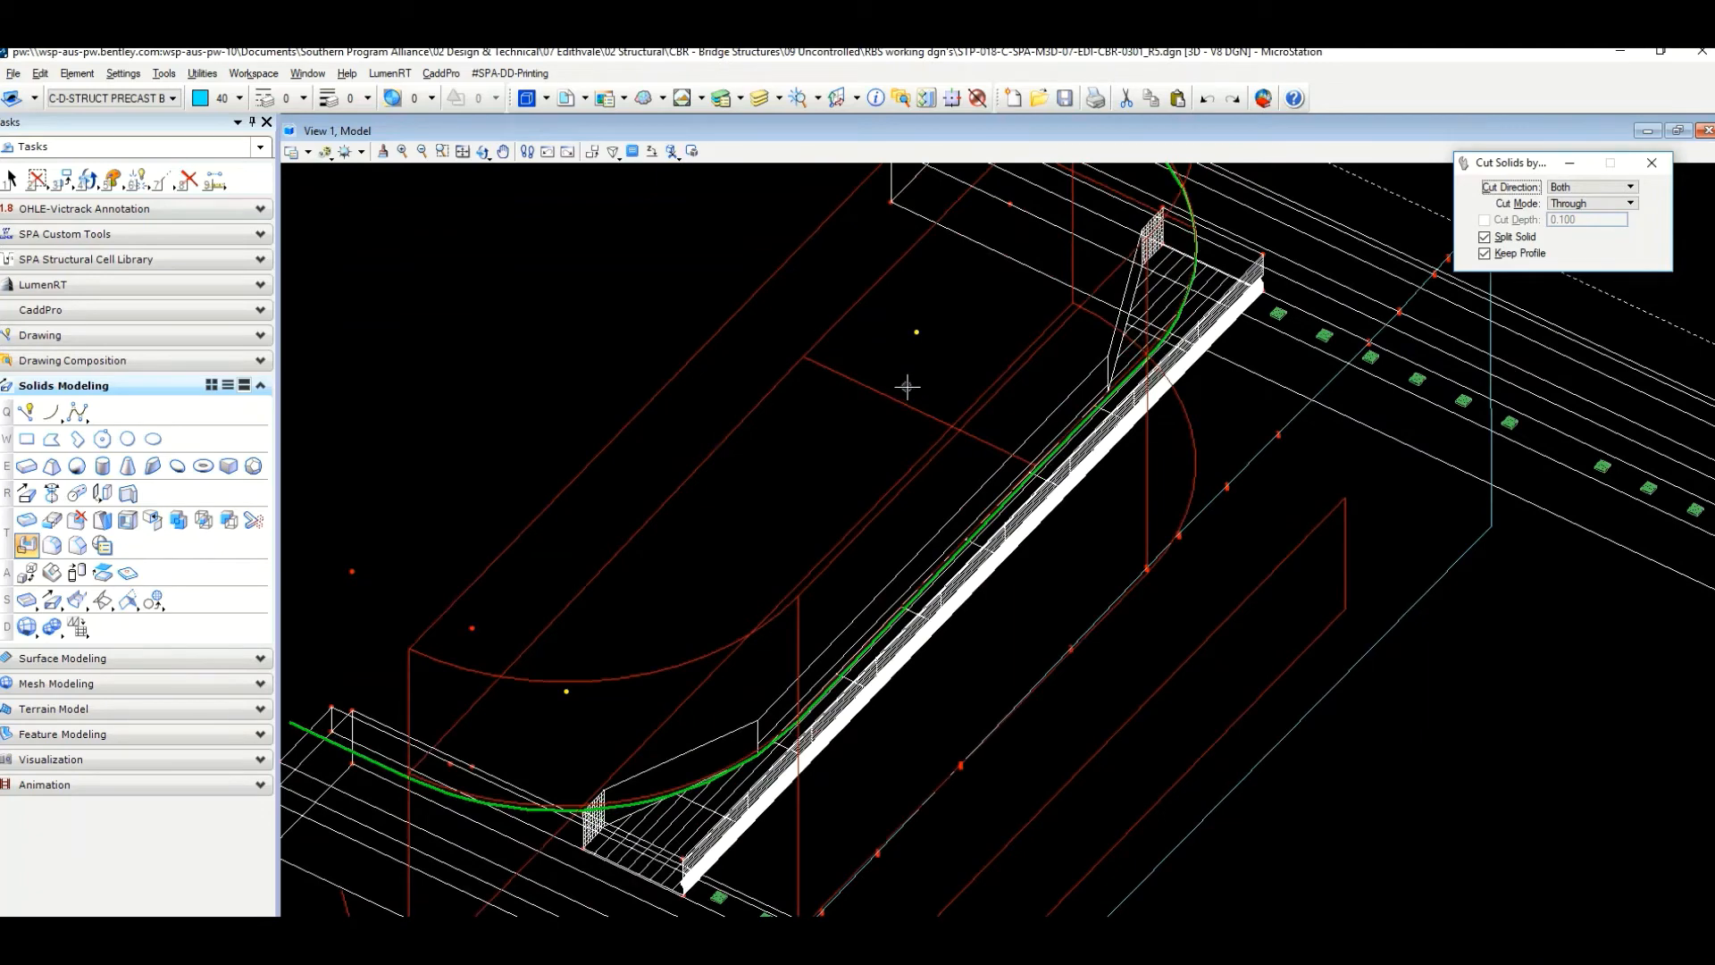
scroll(907, 386, down, 2)
scroll(888, 393, up, 1)
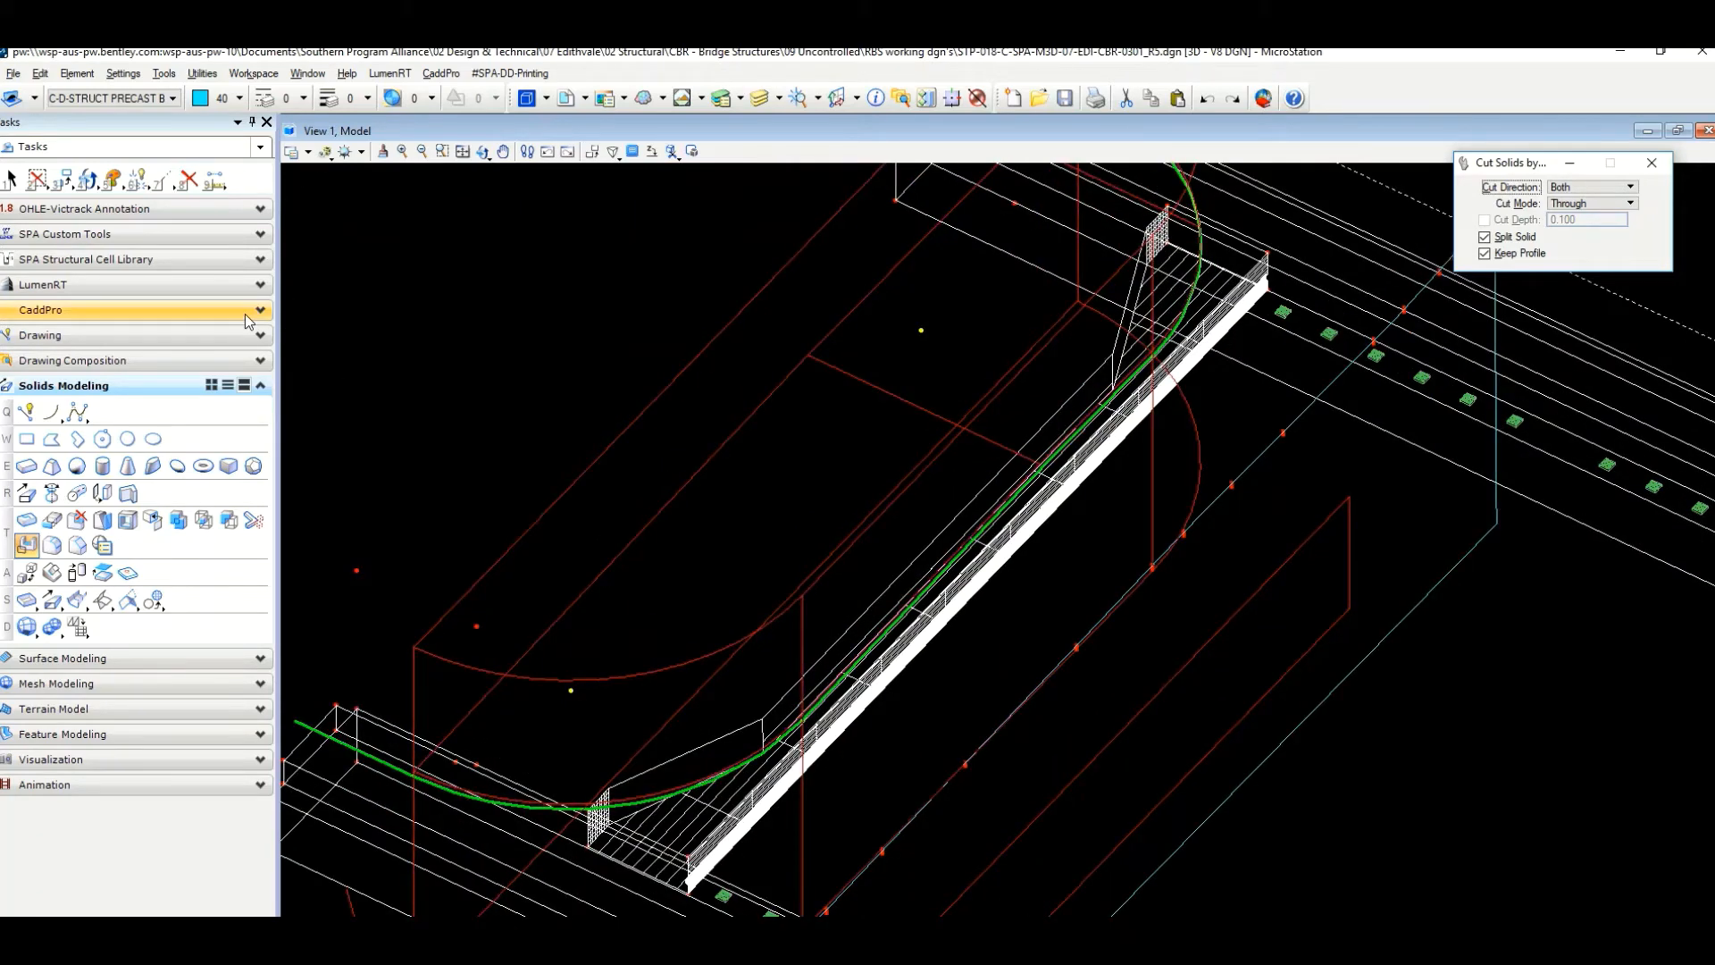
middle_drag(739, 487, 752, 587)
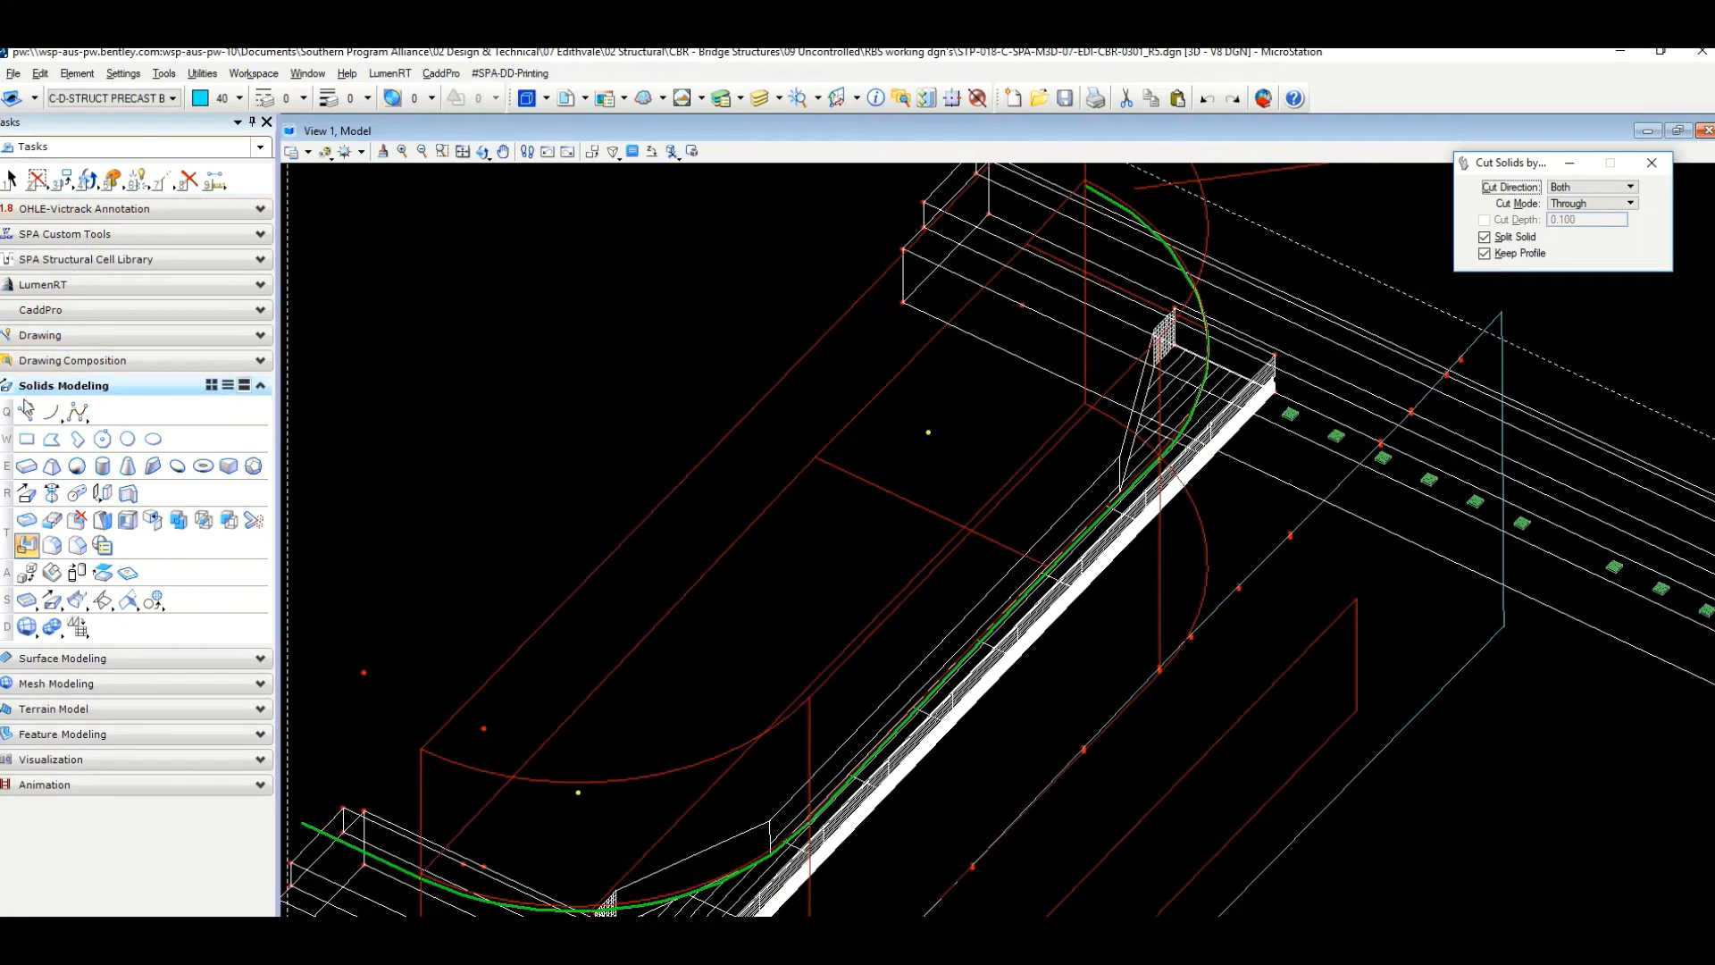
Delete the upper piece of the cut red half-body, leaving the lower piece beside the bridge section.
click(28, 547)
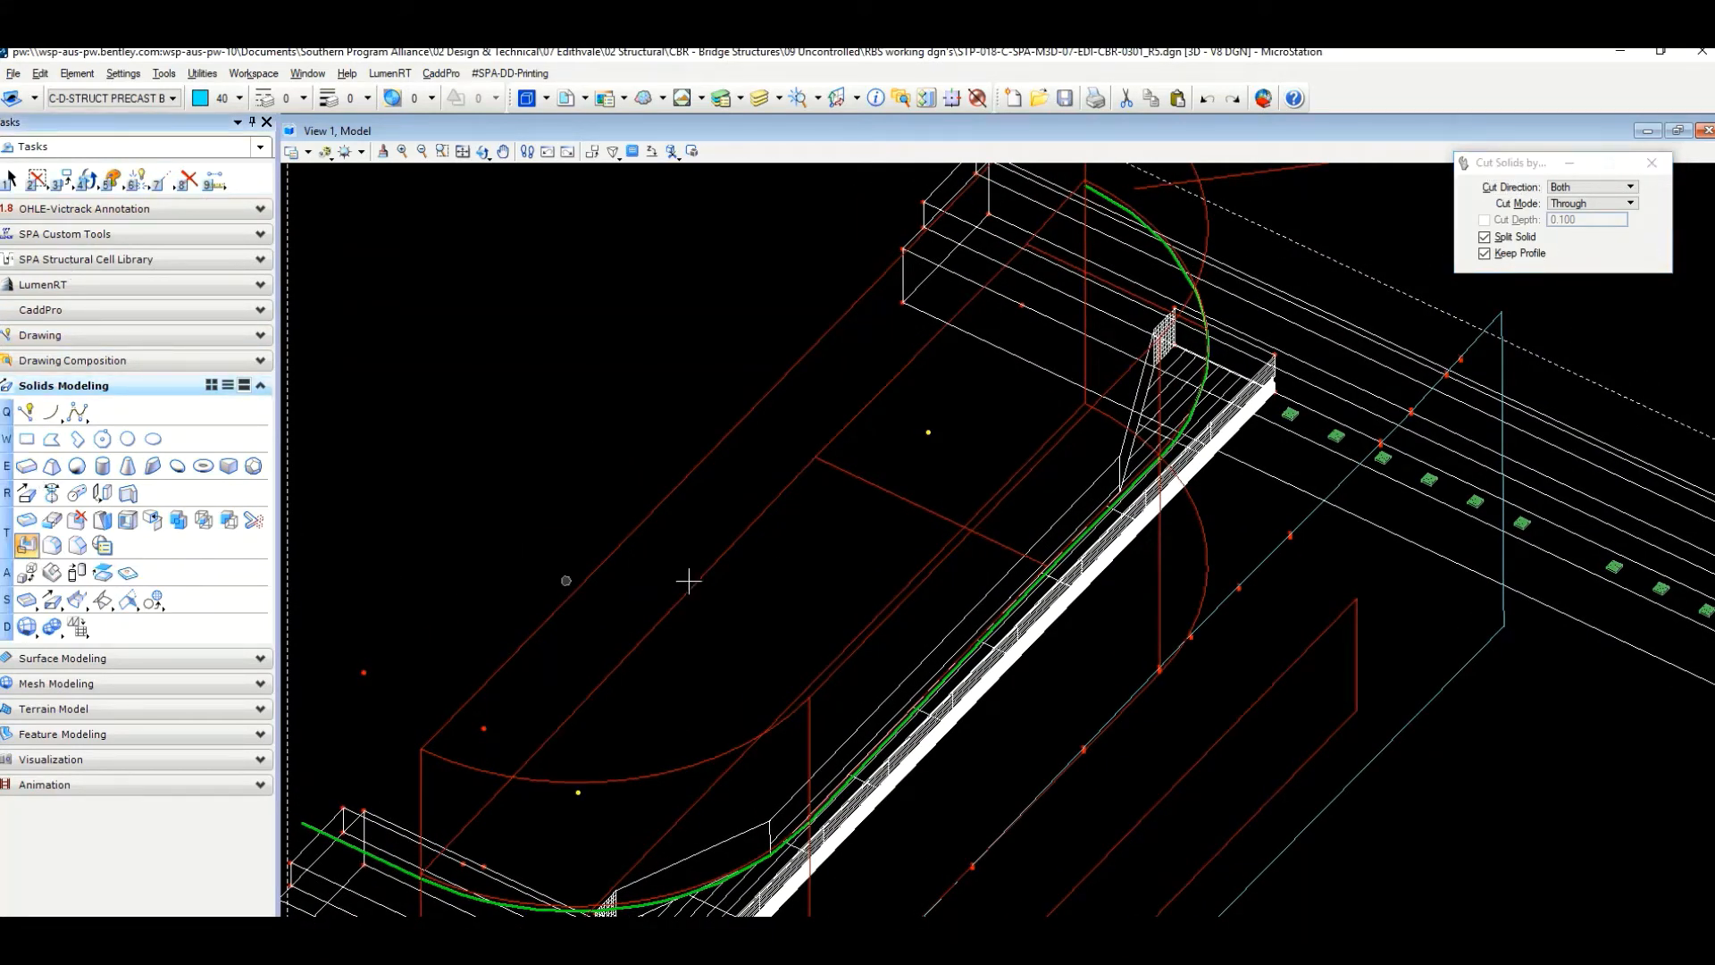
middle_drag(939, 525, 925, 544)
scroll(628, 435, down, 1)
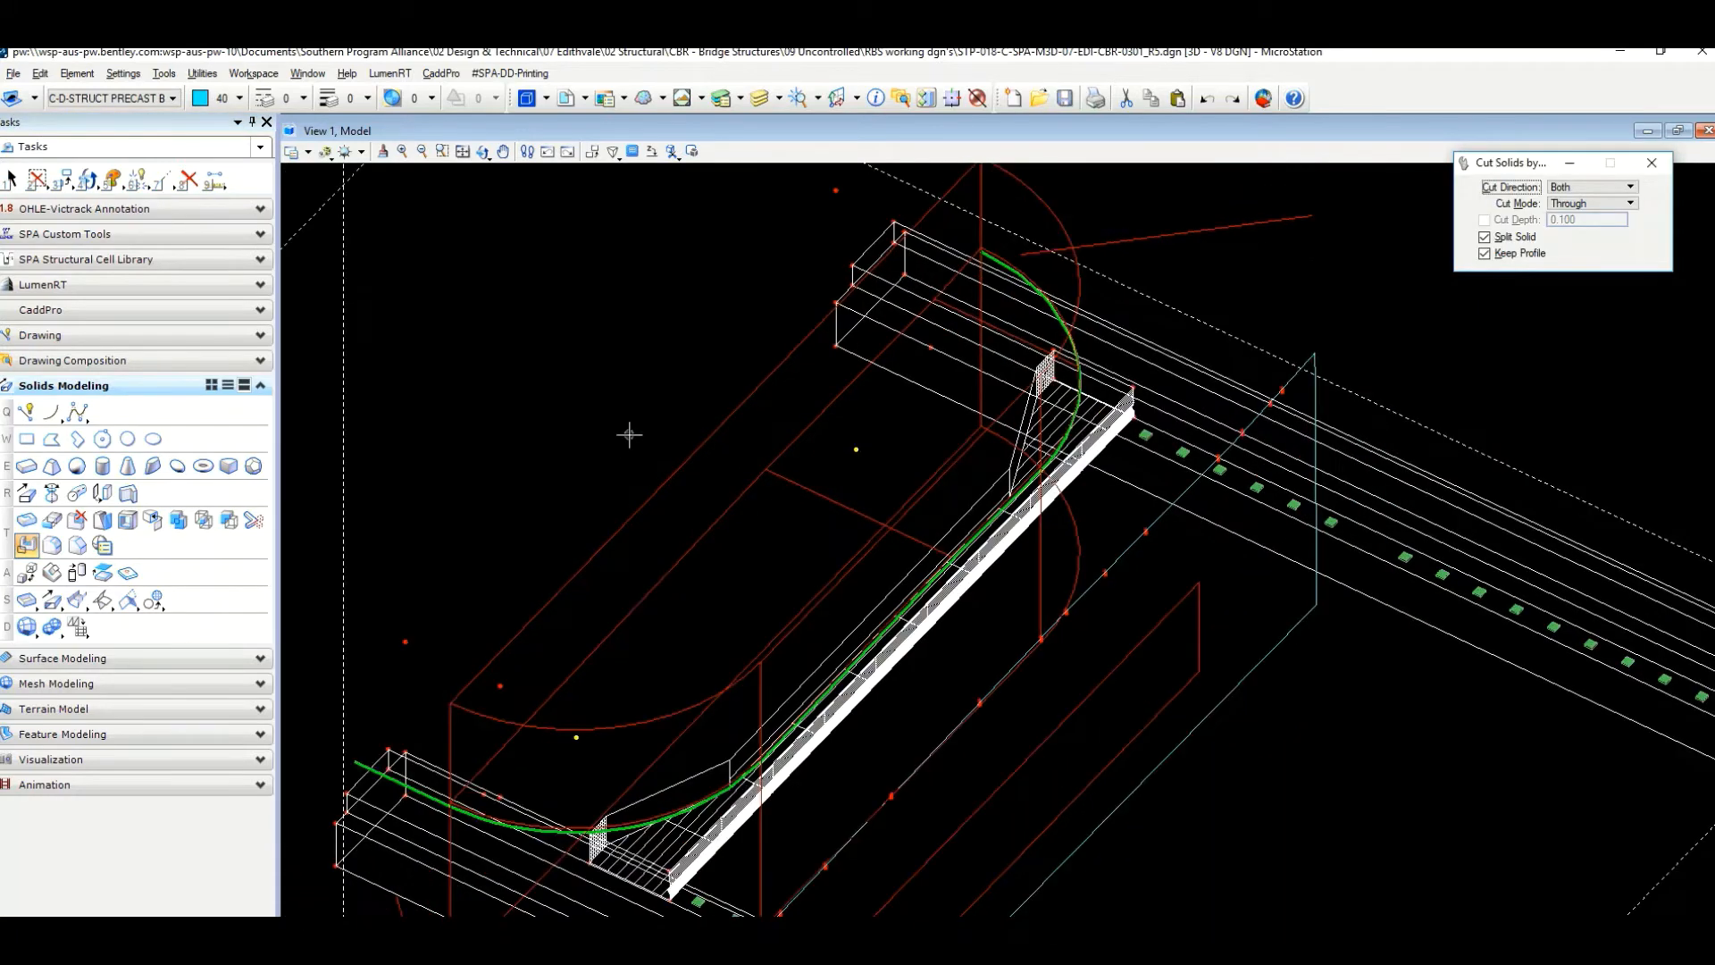
click(188, 180)
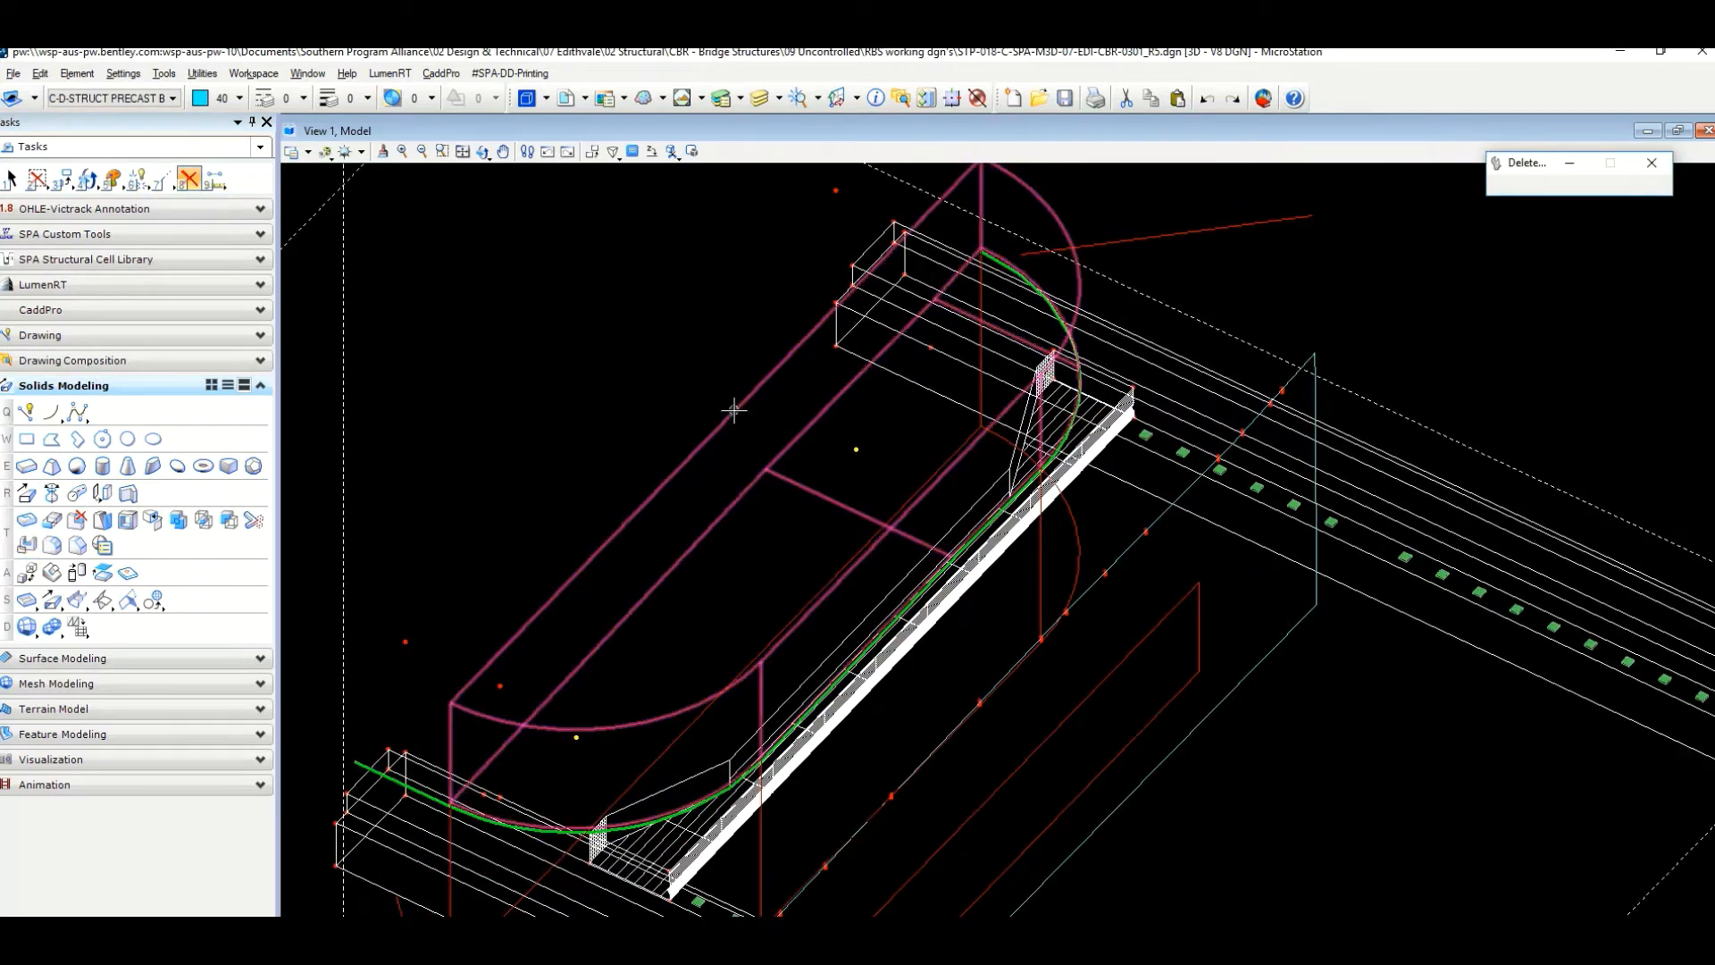
mouse_move(777, 448)
middle_down()
mouse_move(780, 346)
mouse_move(773, 429)
middle_up()
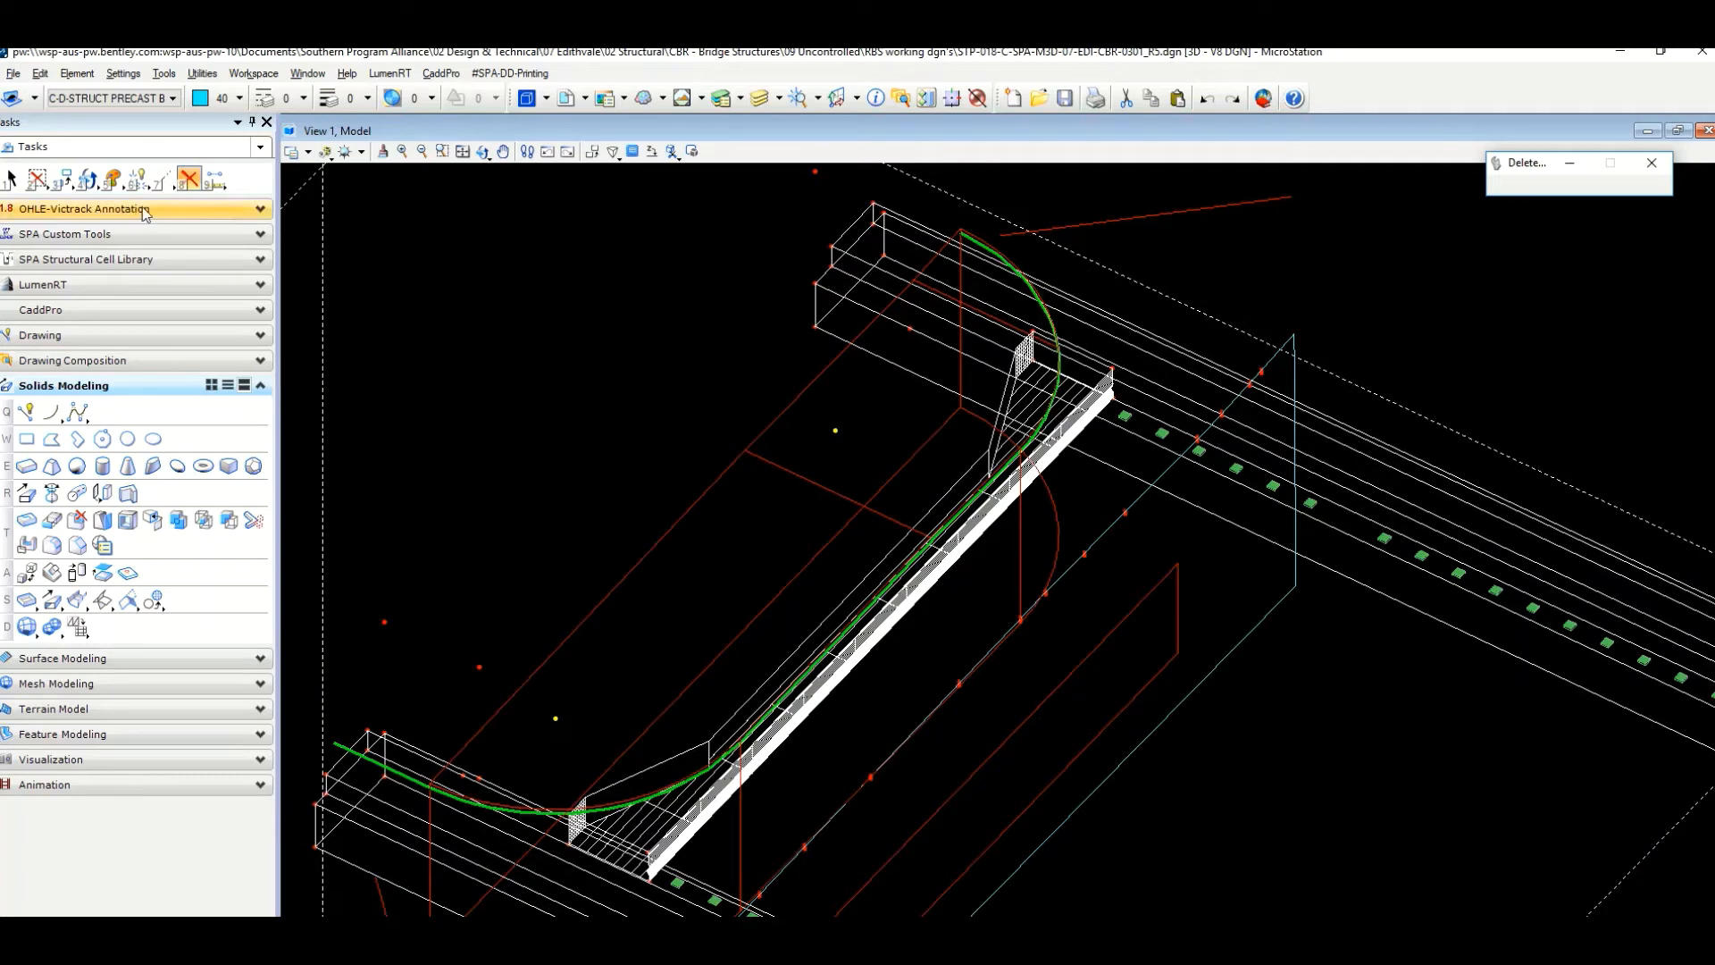
Drop the remaining red solid to surfaces with Drop Element, and drop its top face into separate edges.
click(139, 179)
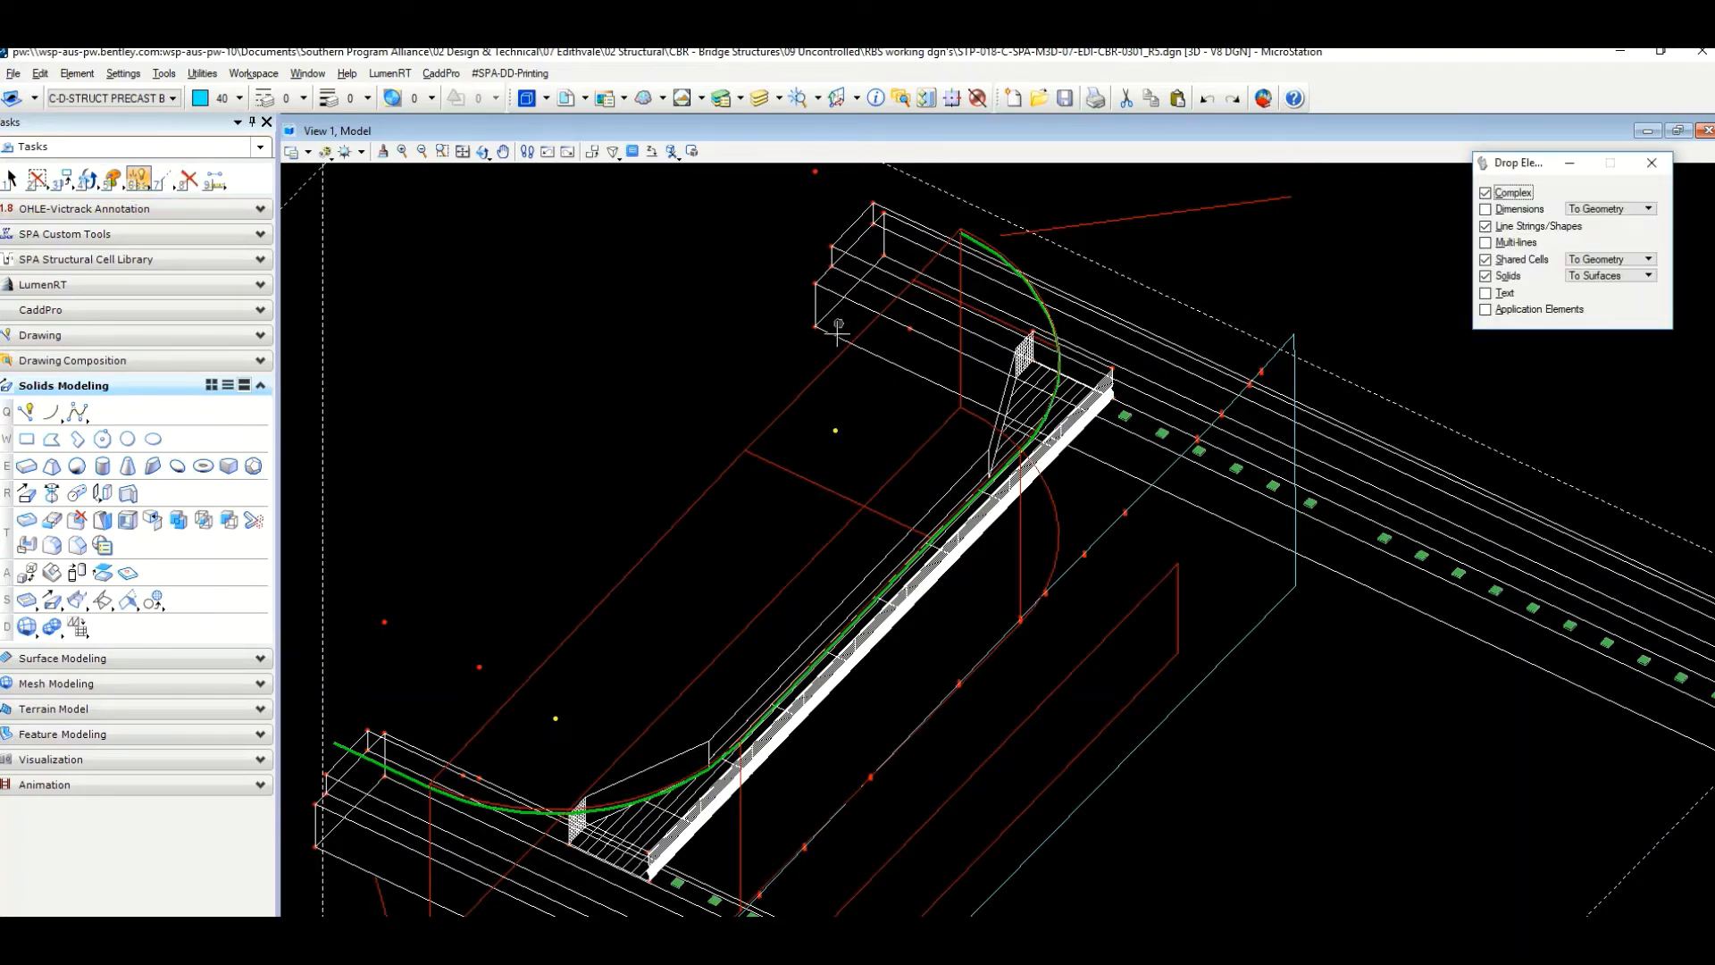
click(835, 360)
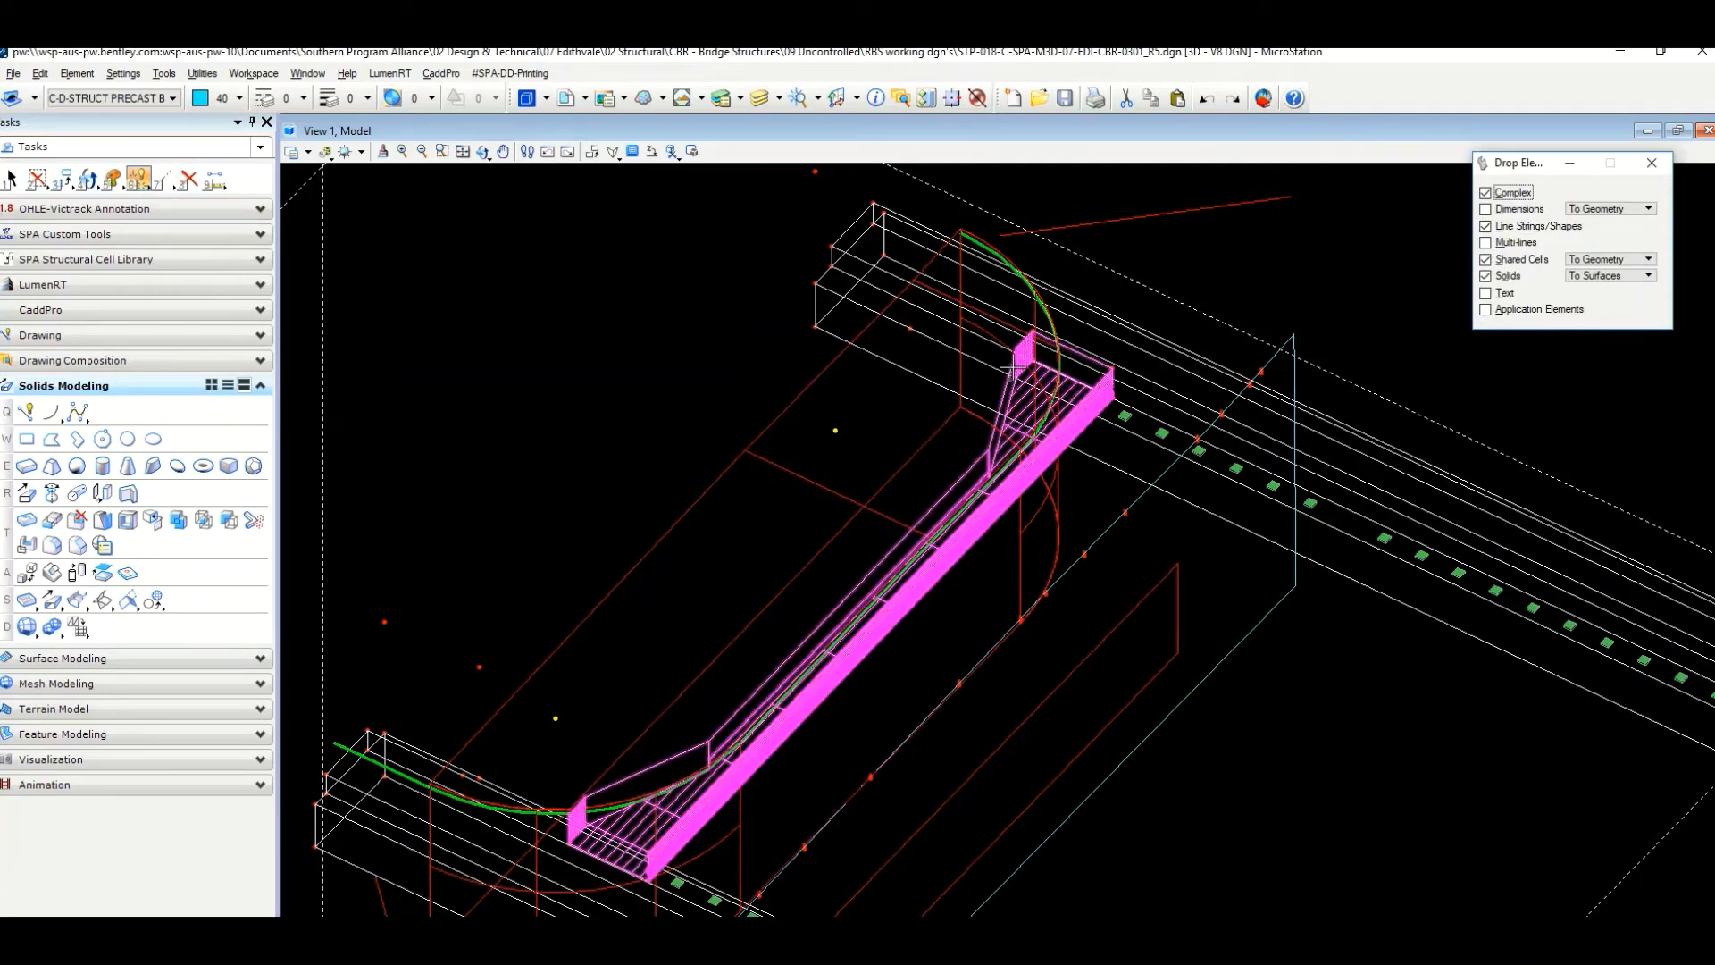
scroll(1014, 367, up, 3)
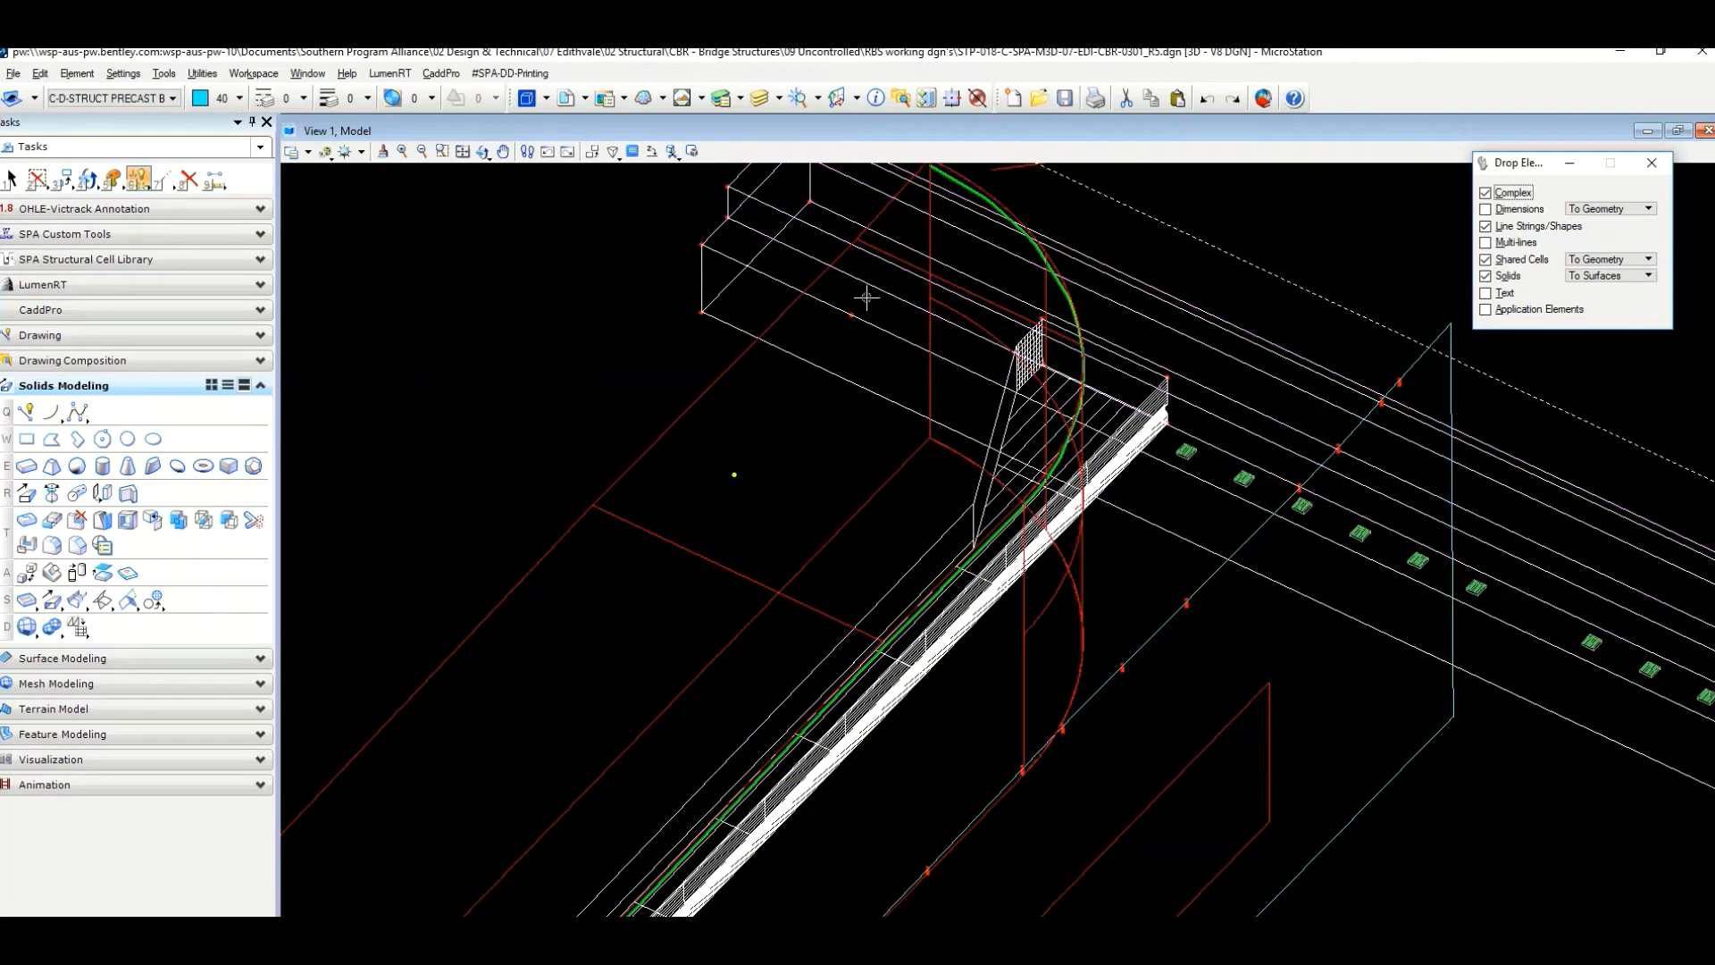
scroll(867, 297, down, 1)
scroll(1012, 273, up, 2)
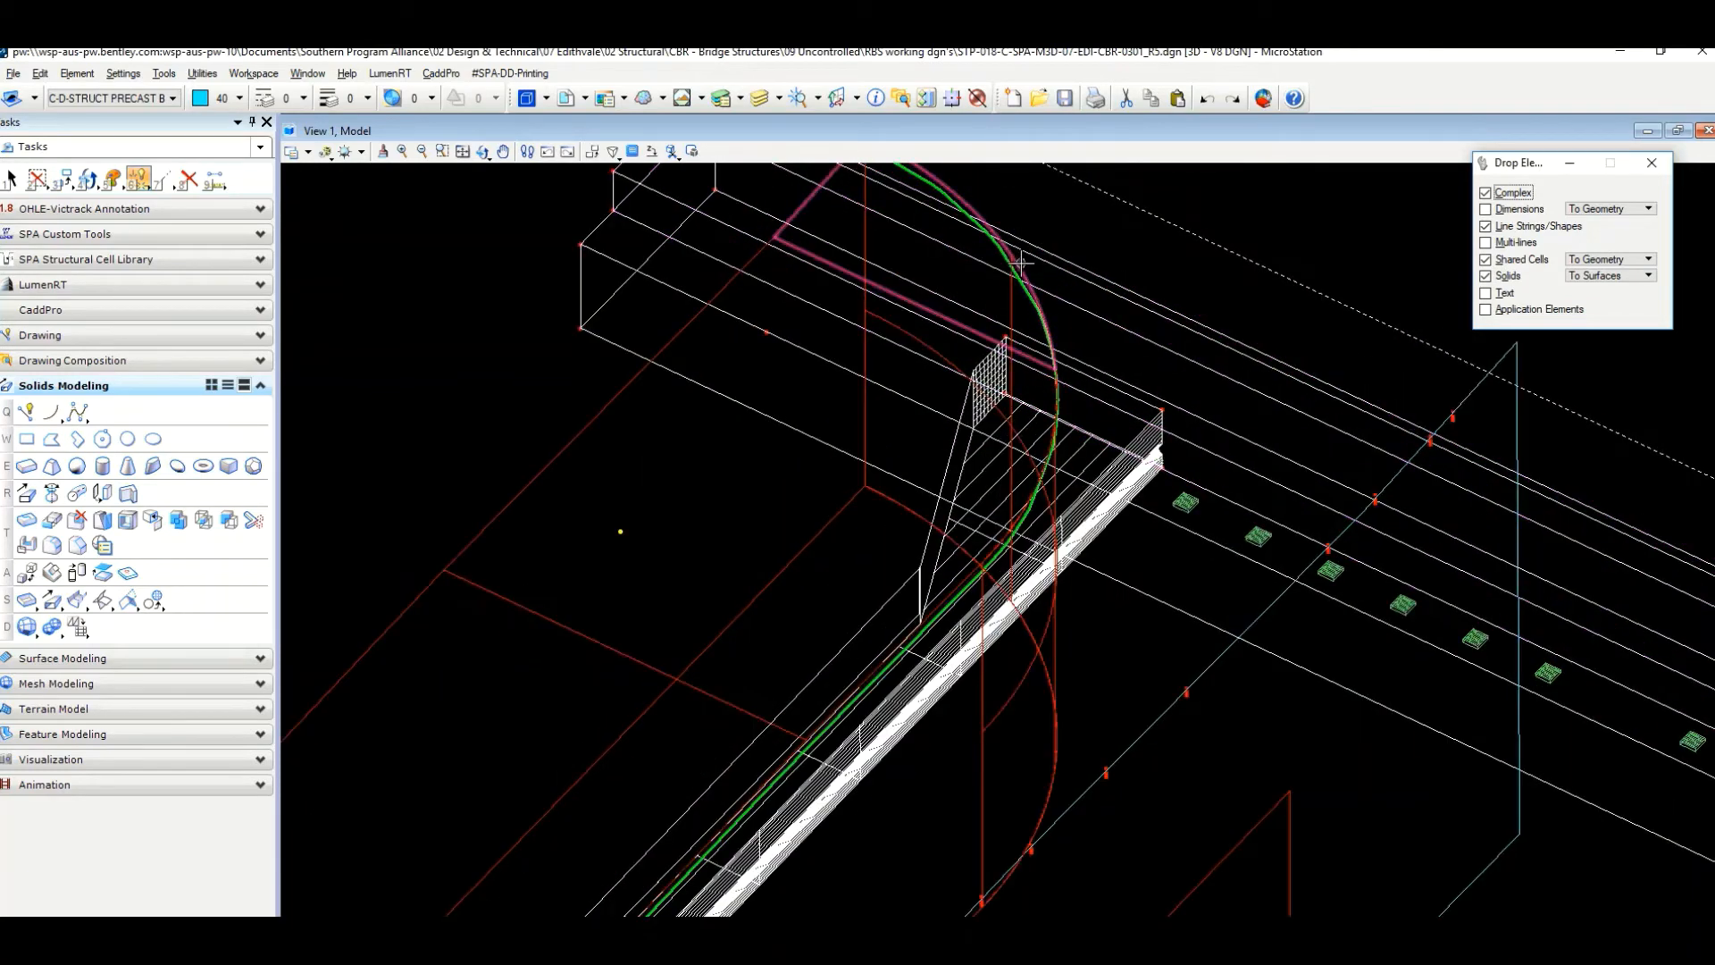
click(1022, 261)
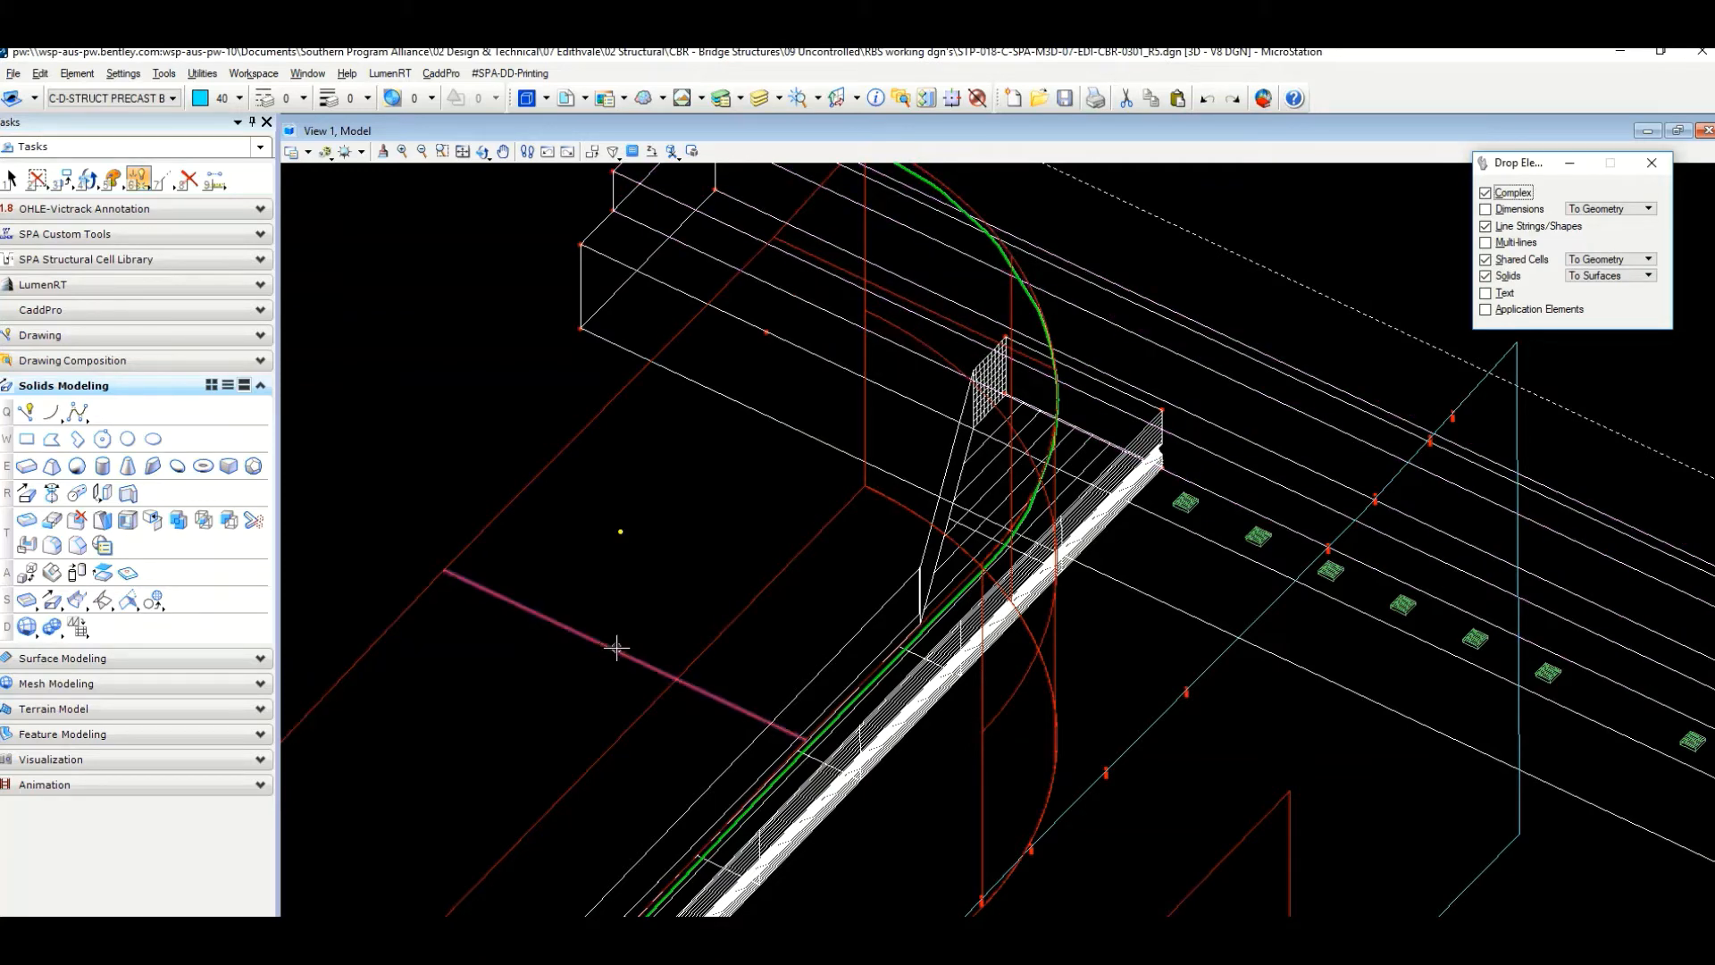
click(733, 618)
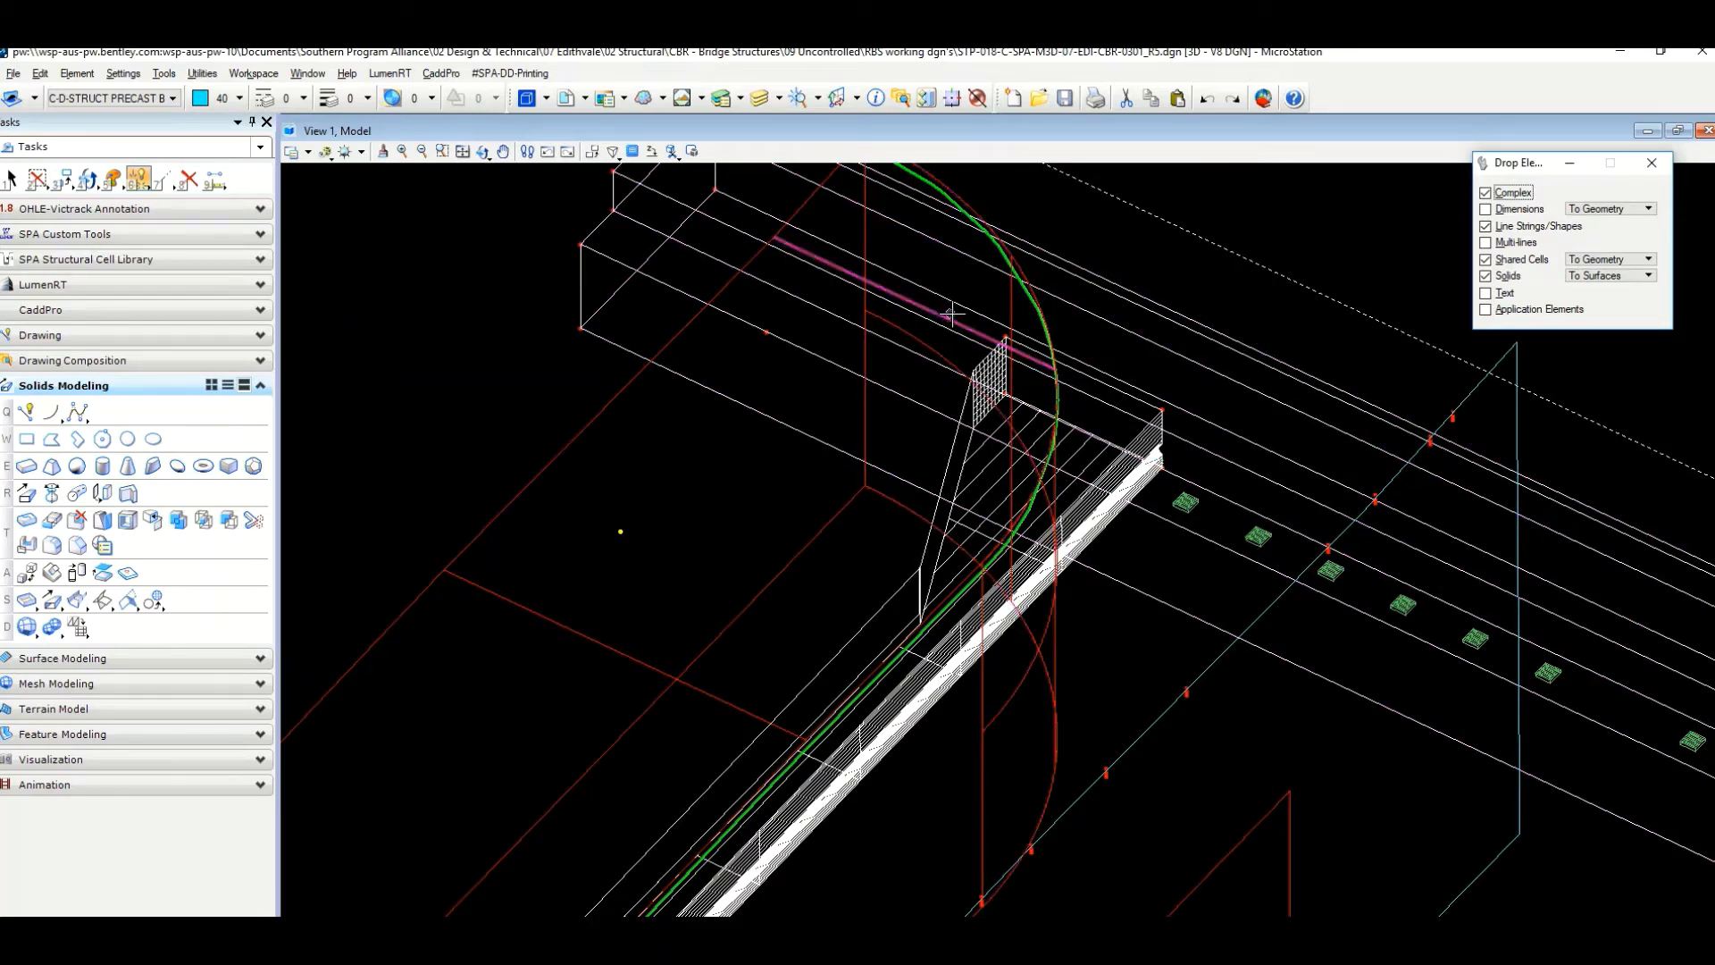
Delete the red body's outer side surface at the nearer beam and the adjoining bottom straight edge.
scroll(945, 317, down, 1)
middle_drag(499, 572, 907, 355)
scroll(841, 553, down, 1)
middle_drag(836, 580, 849, 398)
scroll(775, 671, up, 2)
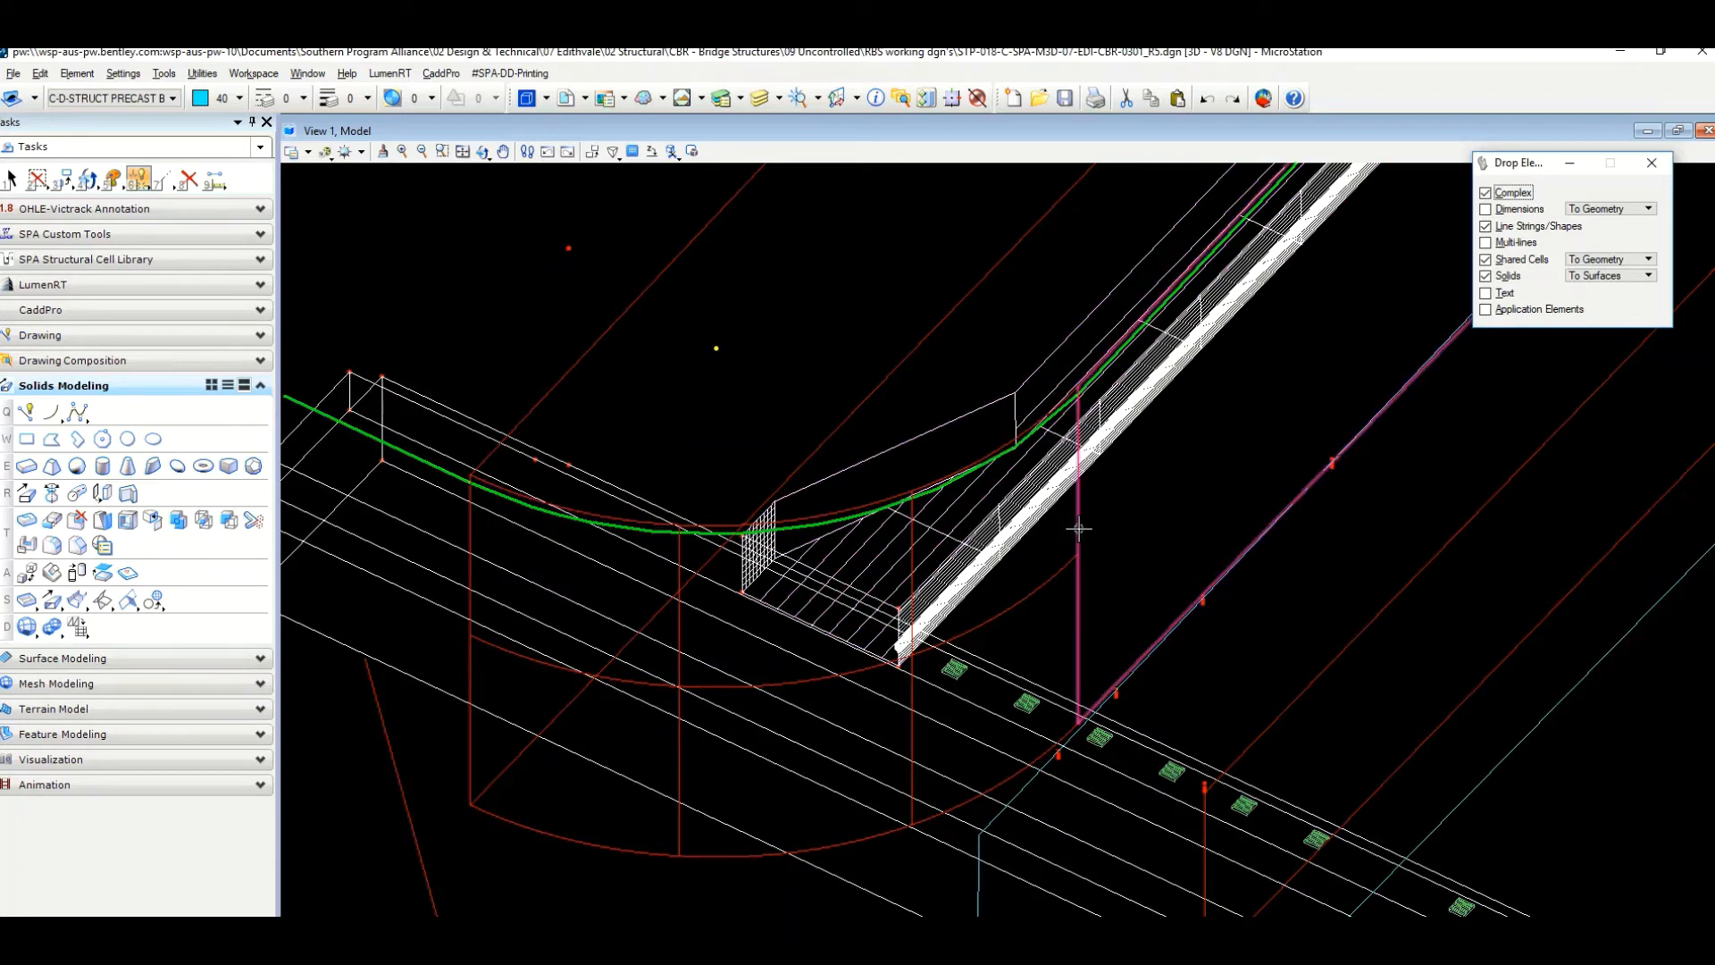
scroll(1099, 528, down, 1)
middle_drag(1098, 528, 1068, 562)
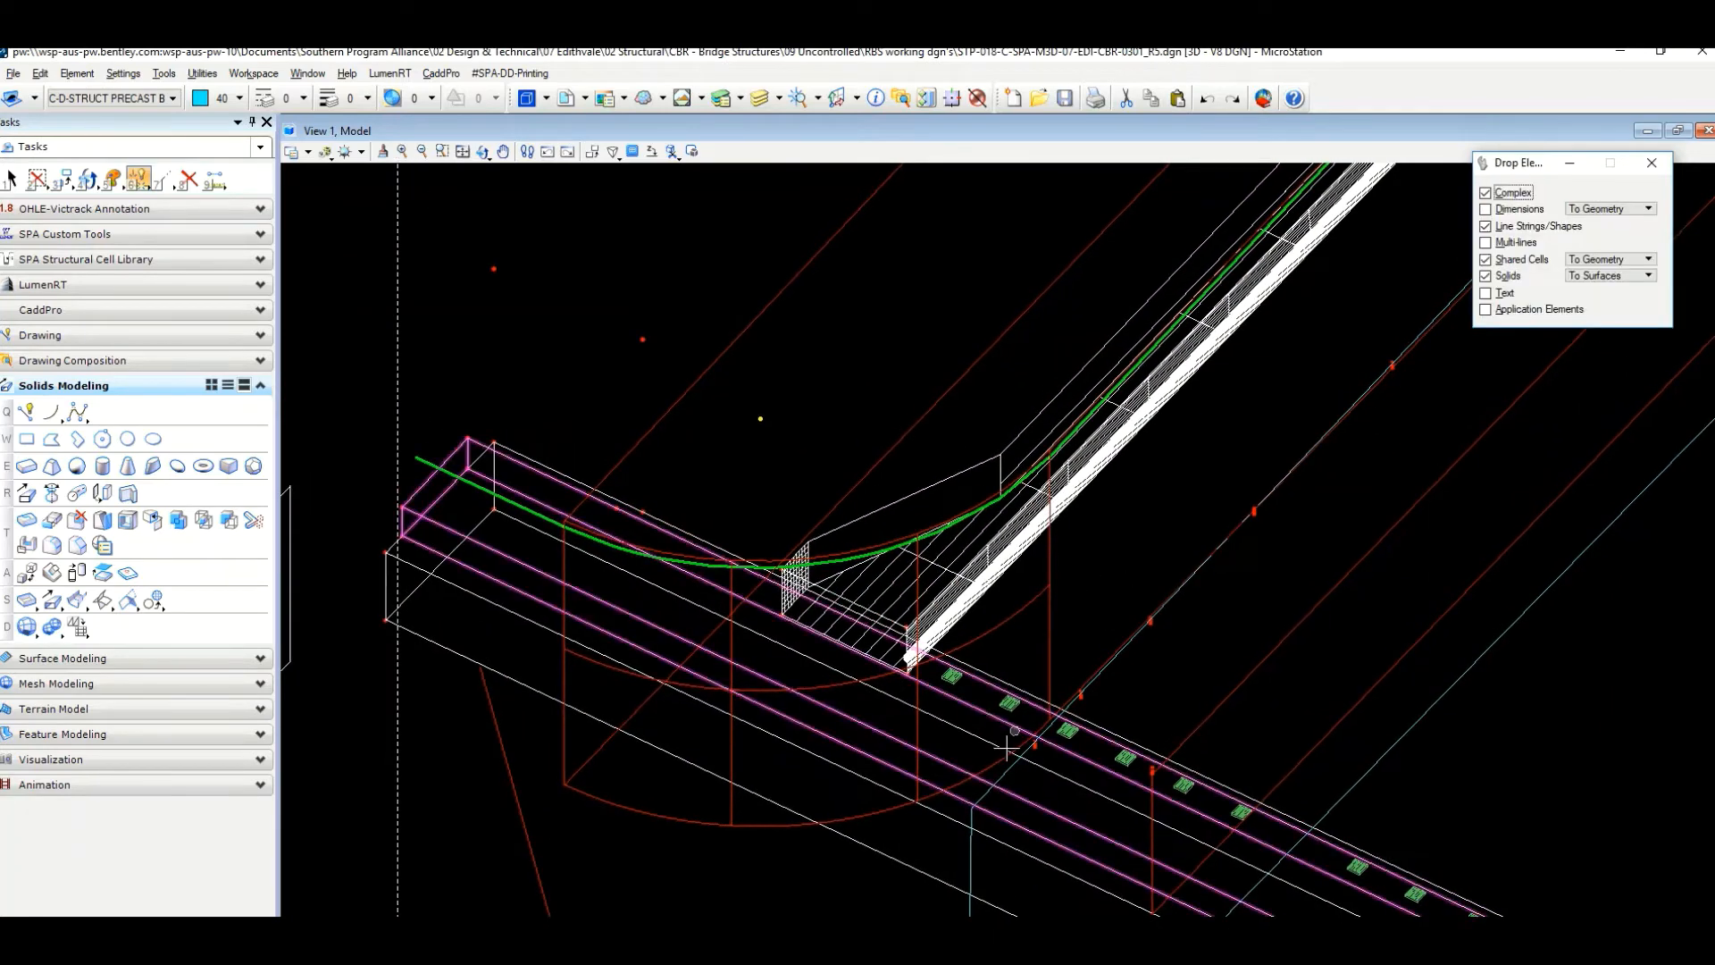
click(188, 180)
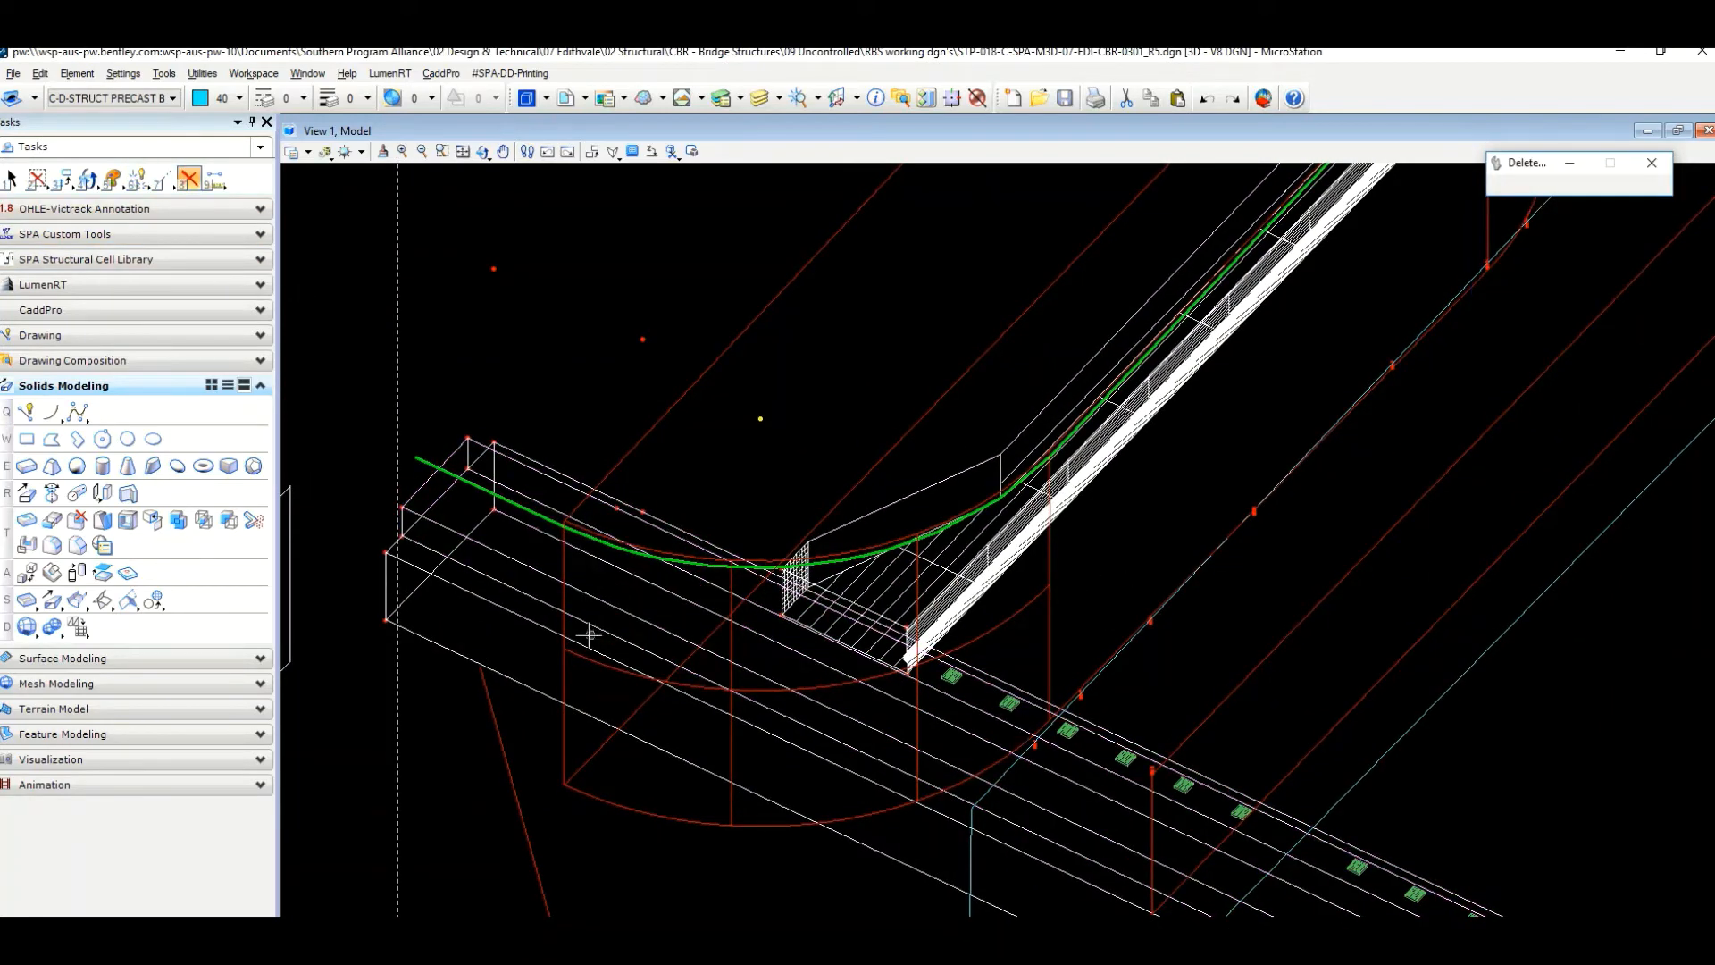
click(566, 660)
click(572, 659)
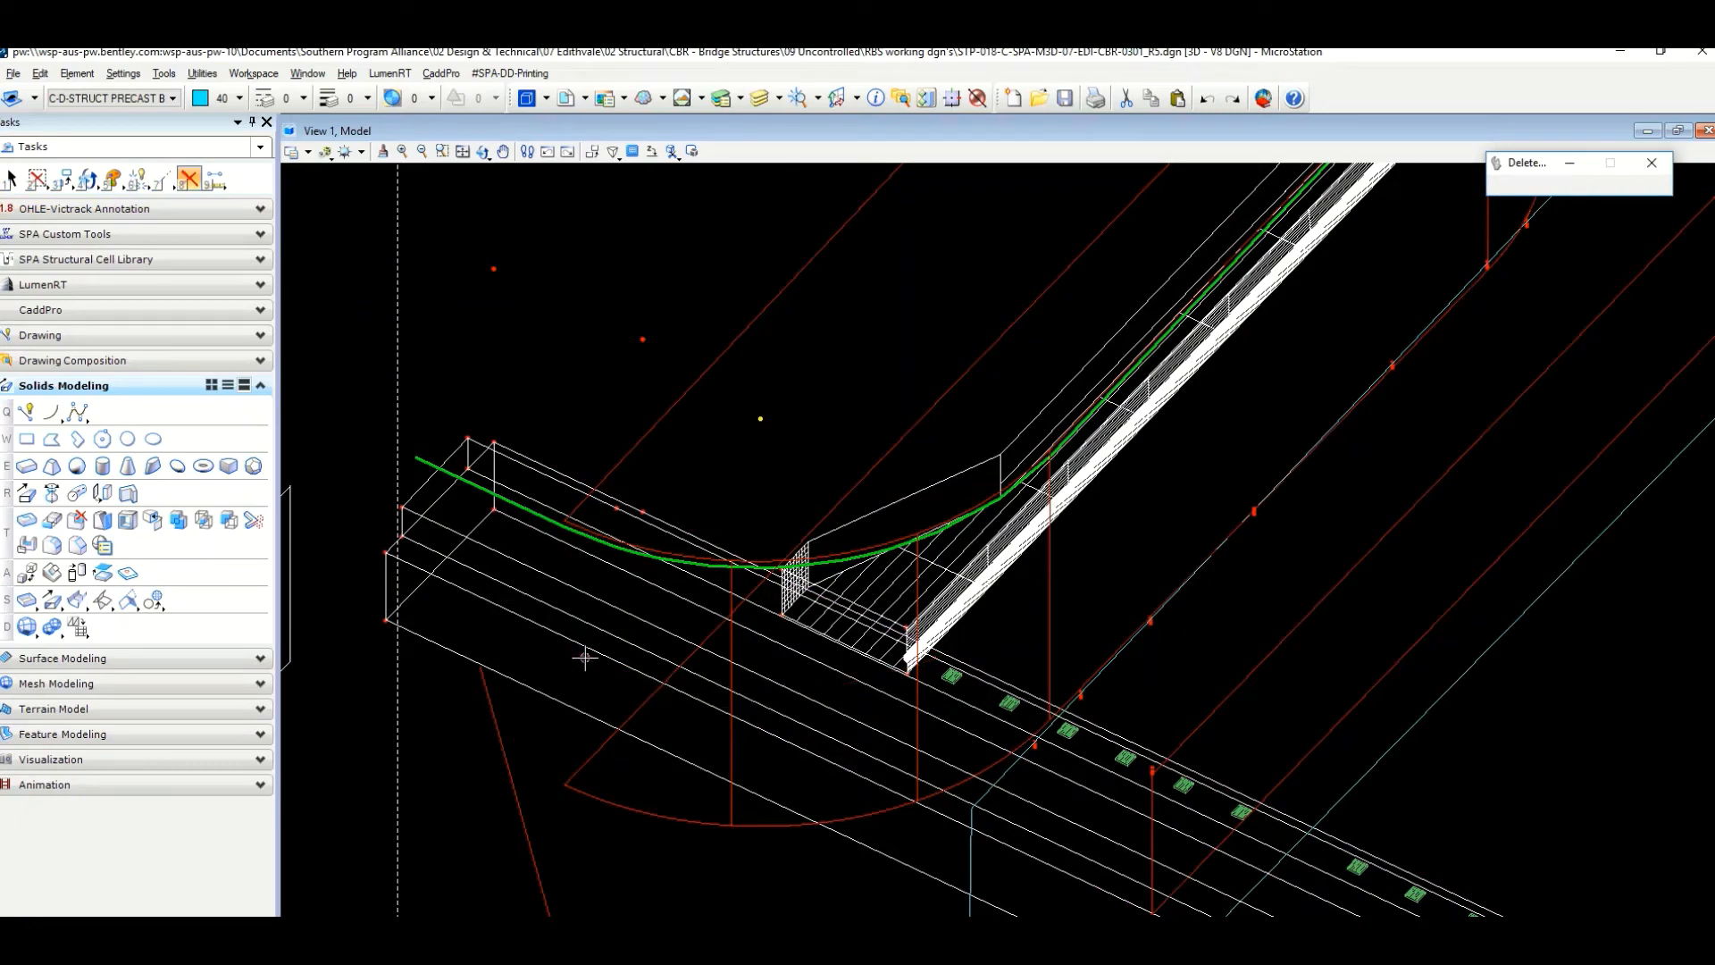
click(929, 402)
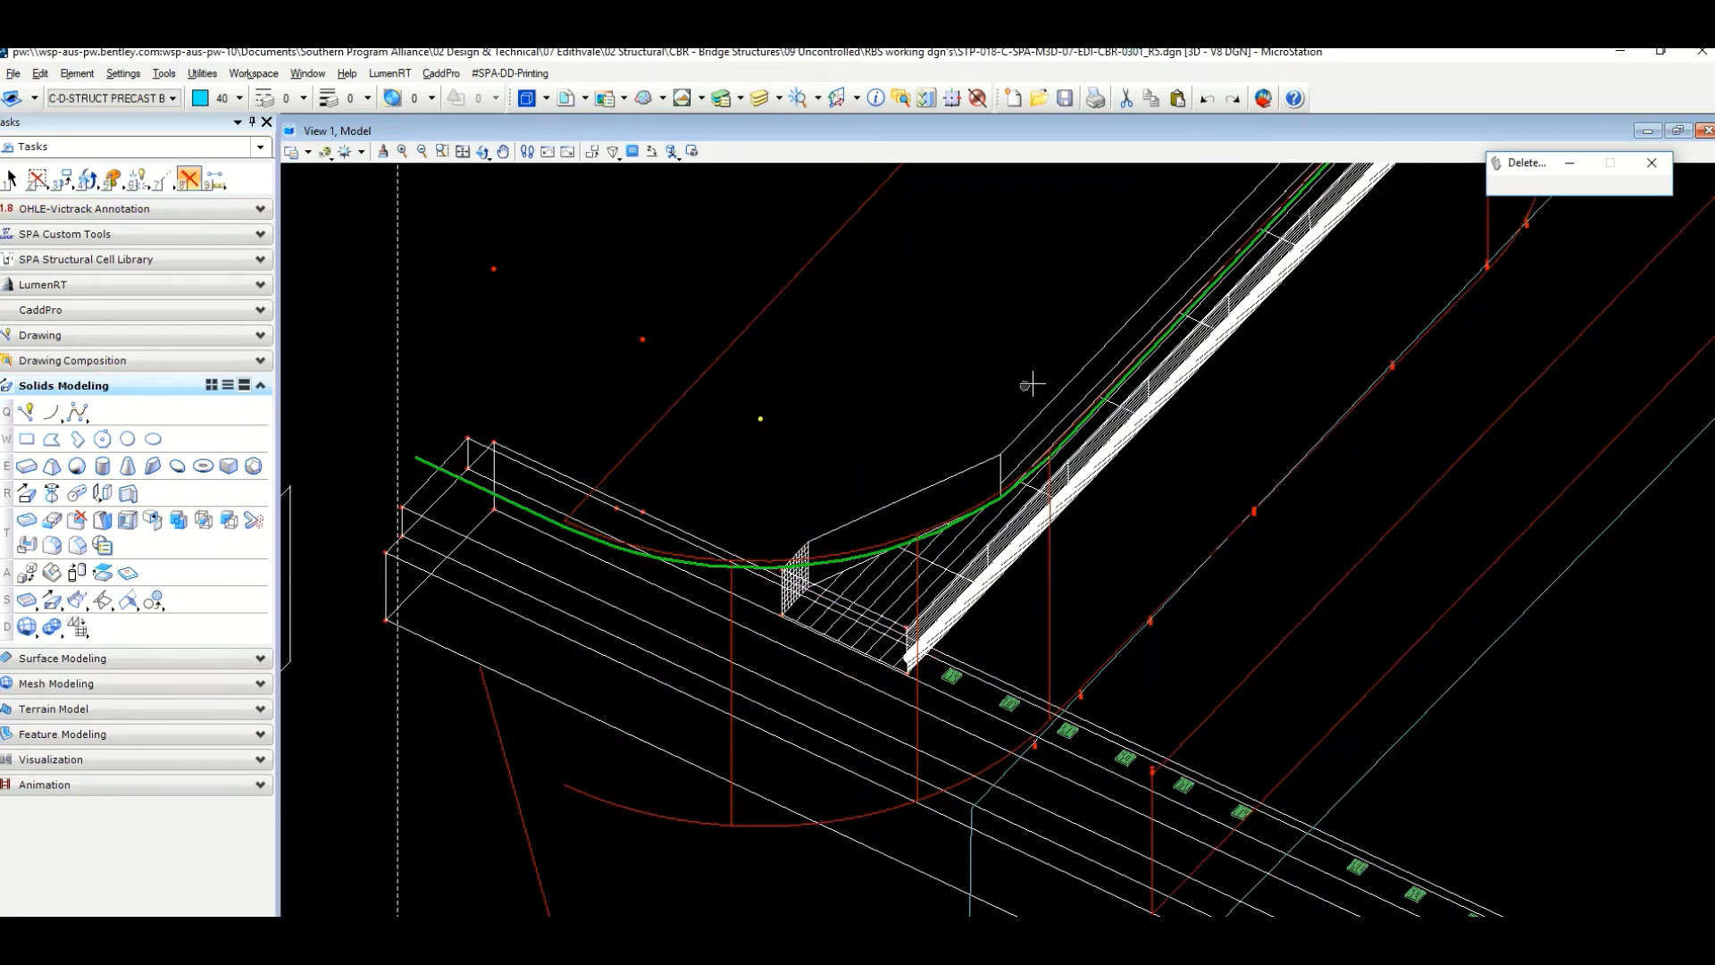
Delete the remaining bottom curve and vertical side surfaces of the red body around the nearer beam.
middle_drag(1031, 384, 941, 461)
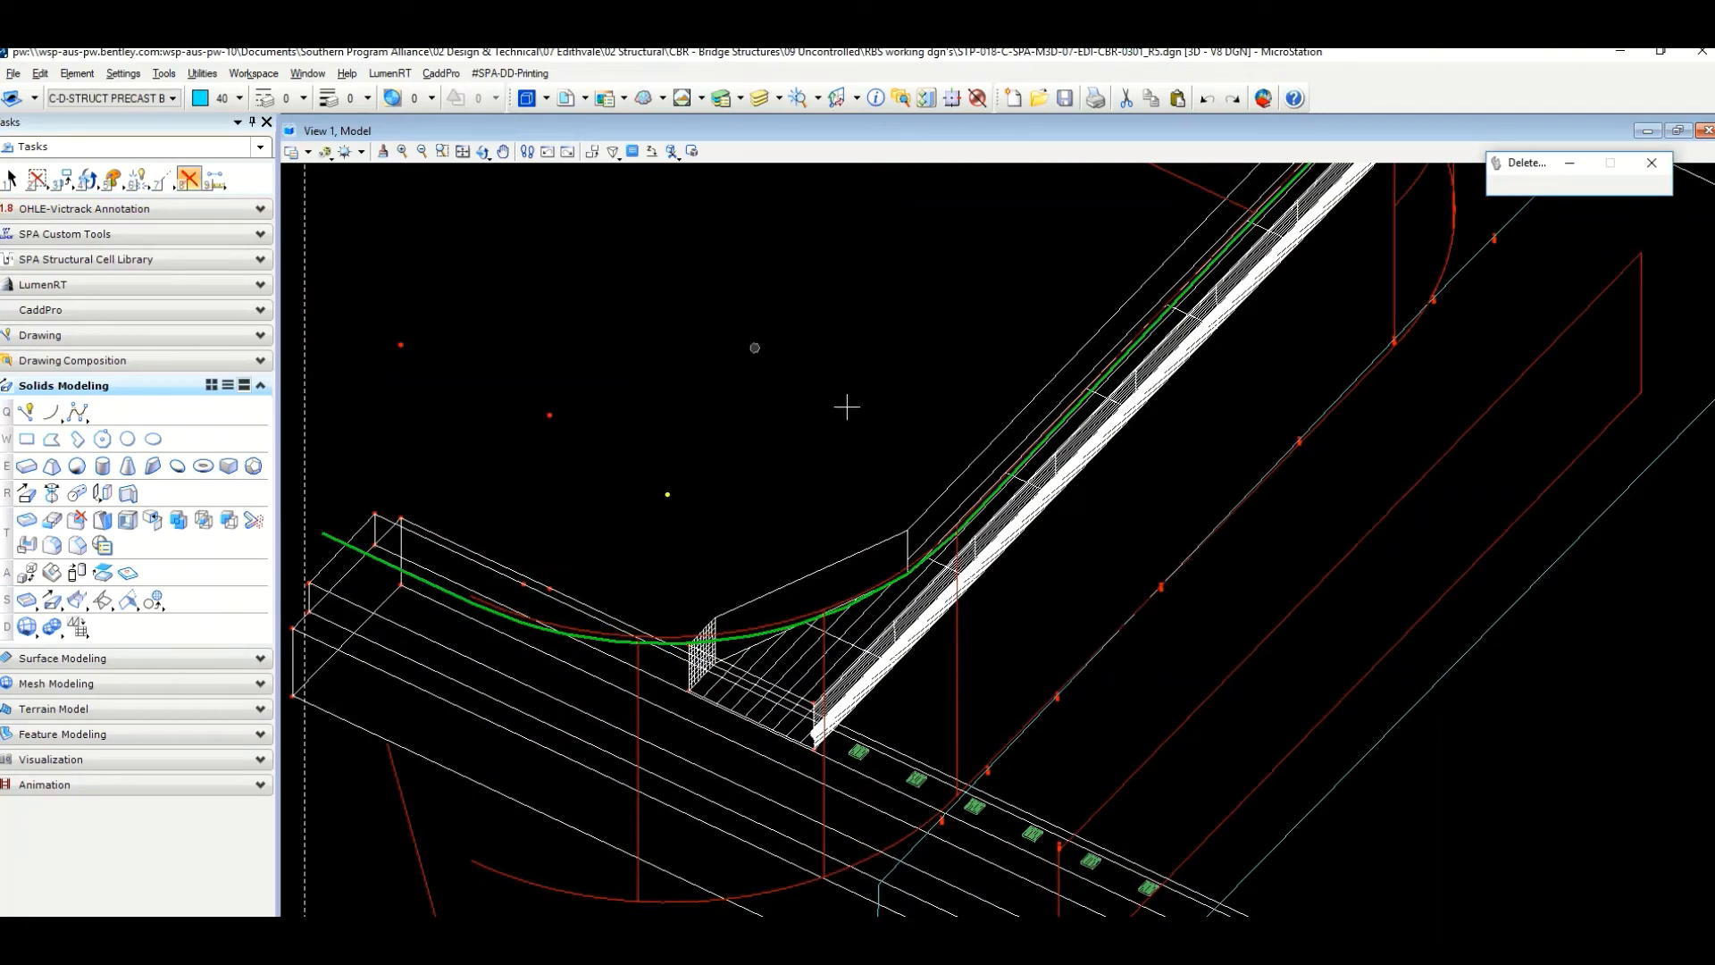
middle_drag(1007, 628, 983, 522)
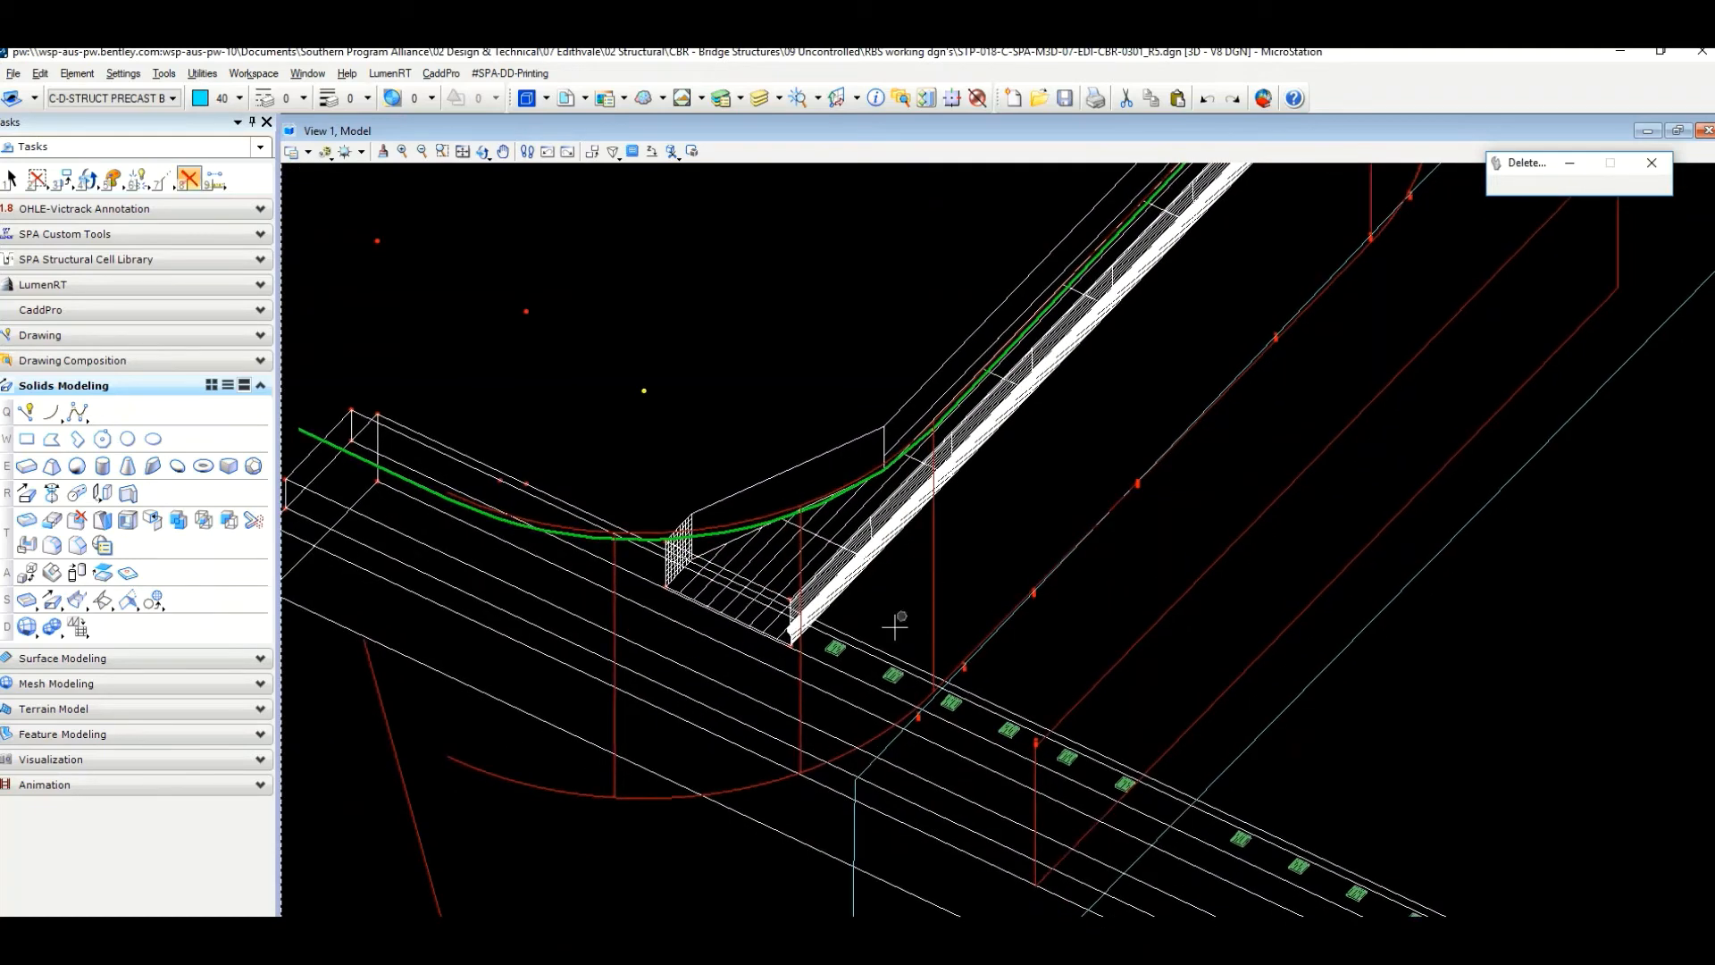
click(613, 797)
click(615, 785)
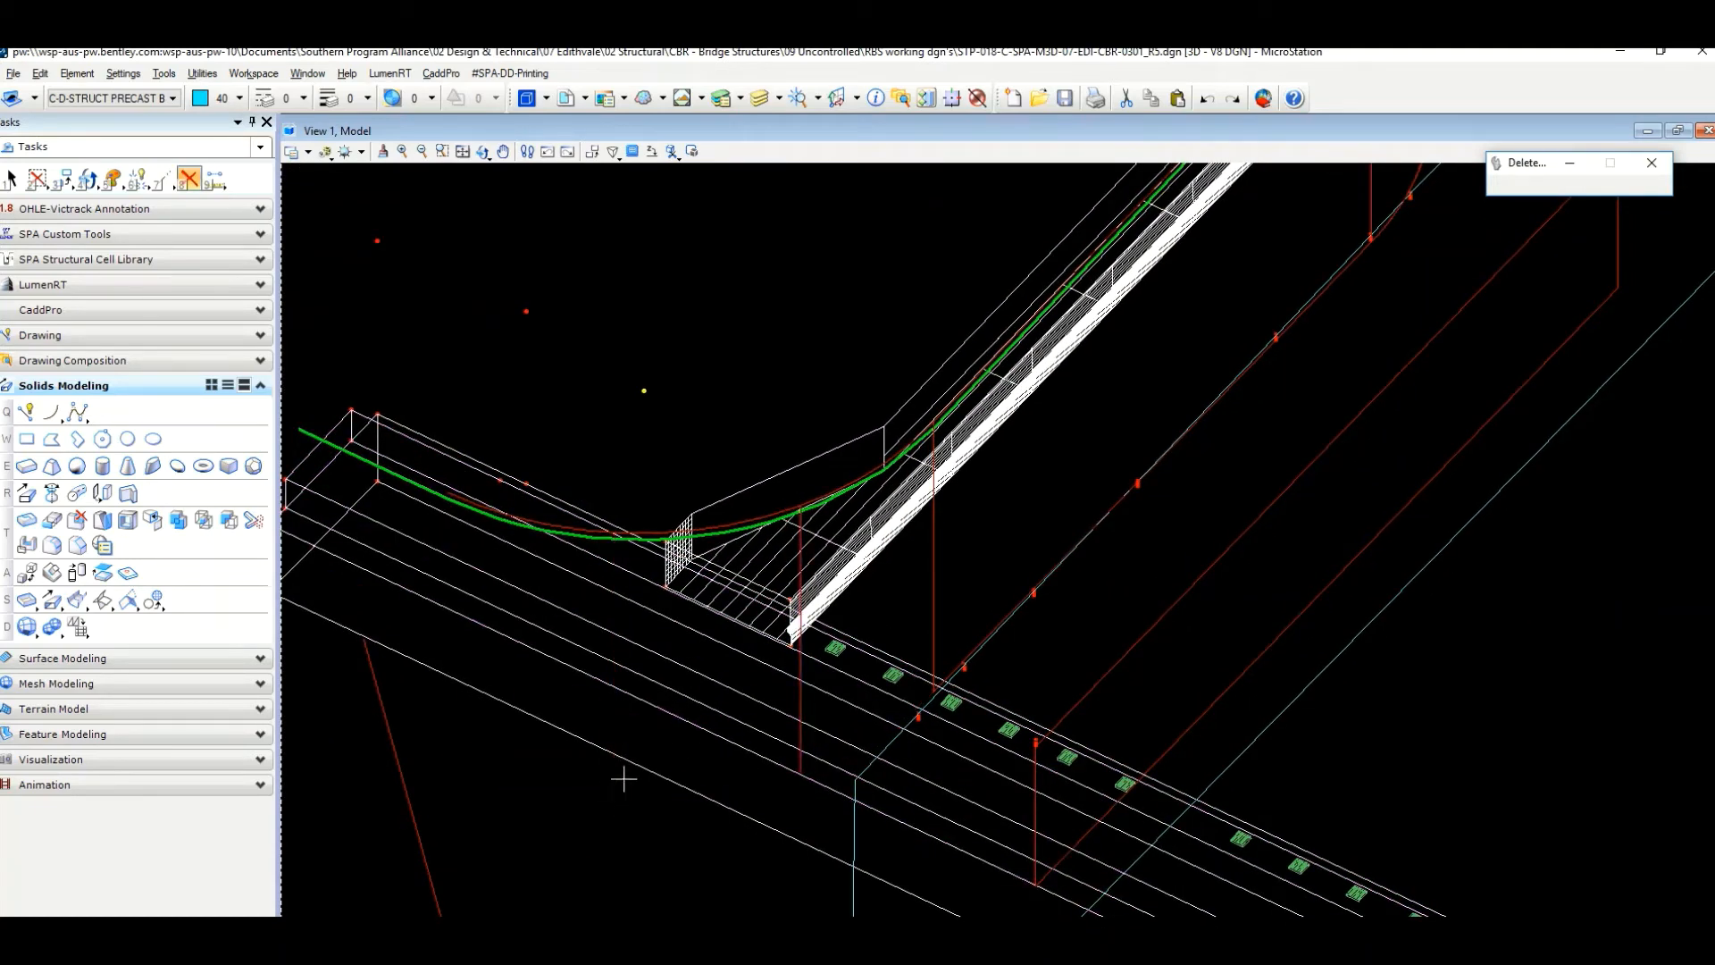
click(801, 707)
click(934, 581)
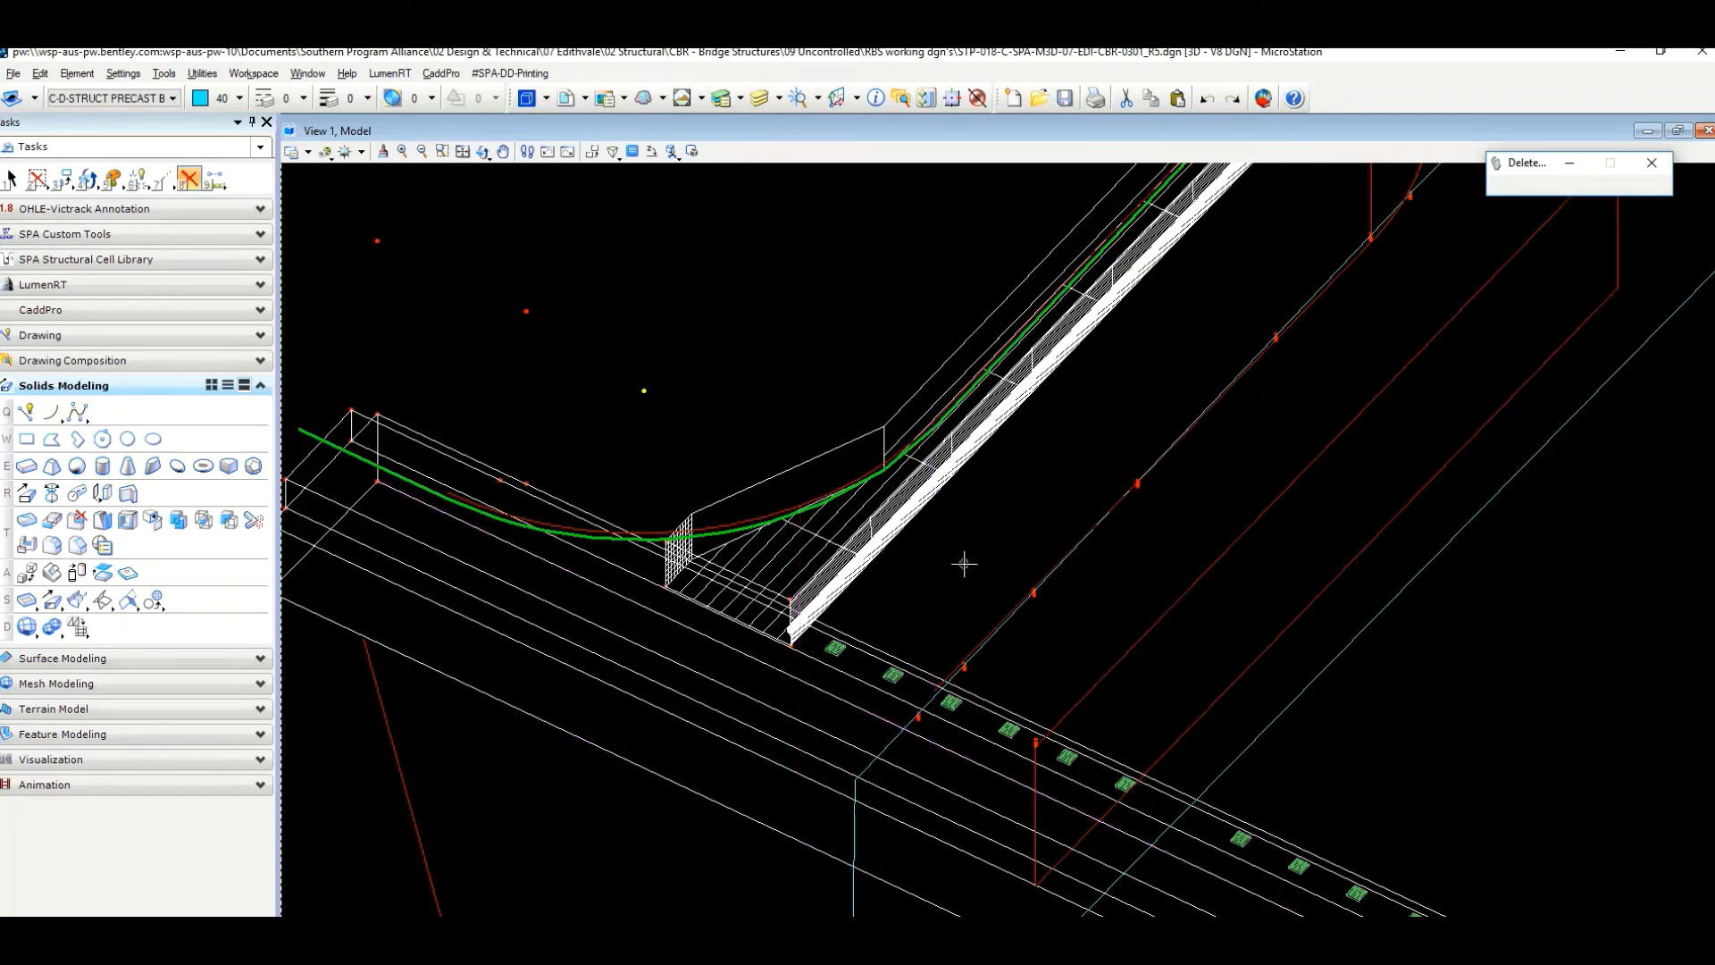
Delete the red body's curved side surfaces, bottom arc and vertical surface at the farther beam.
scroll(964, 563, down, 1)
middle_drag(1018, 498, 842, 762)
scroll(1056, 521, up, 1)
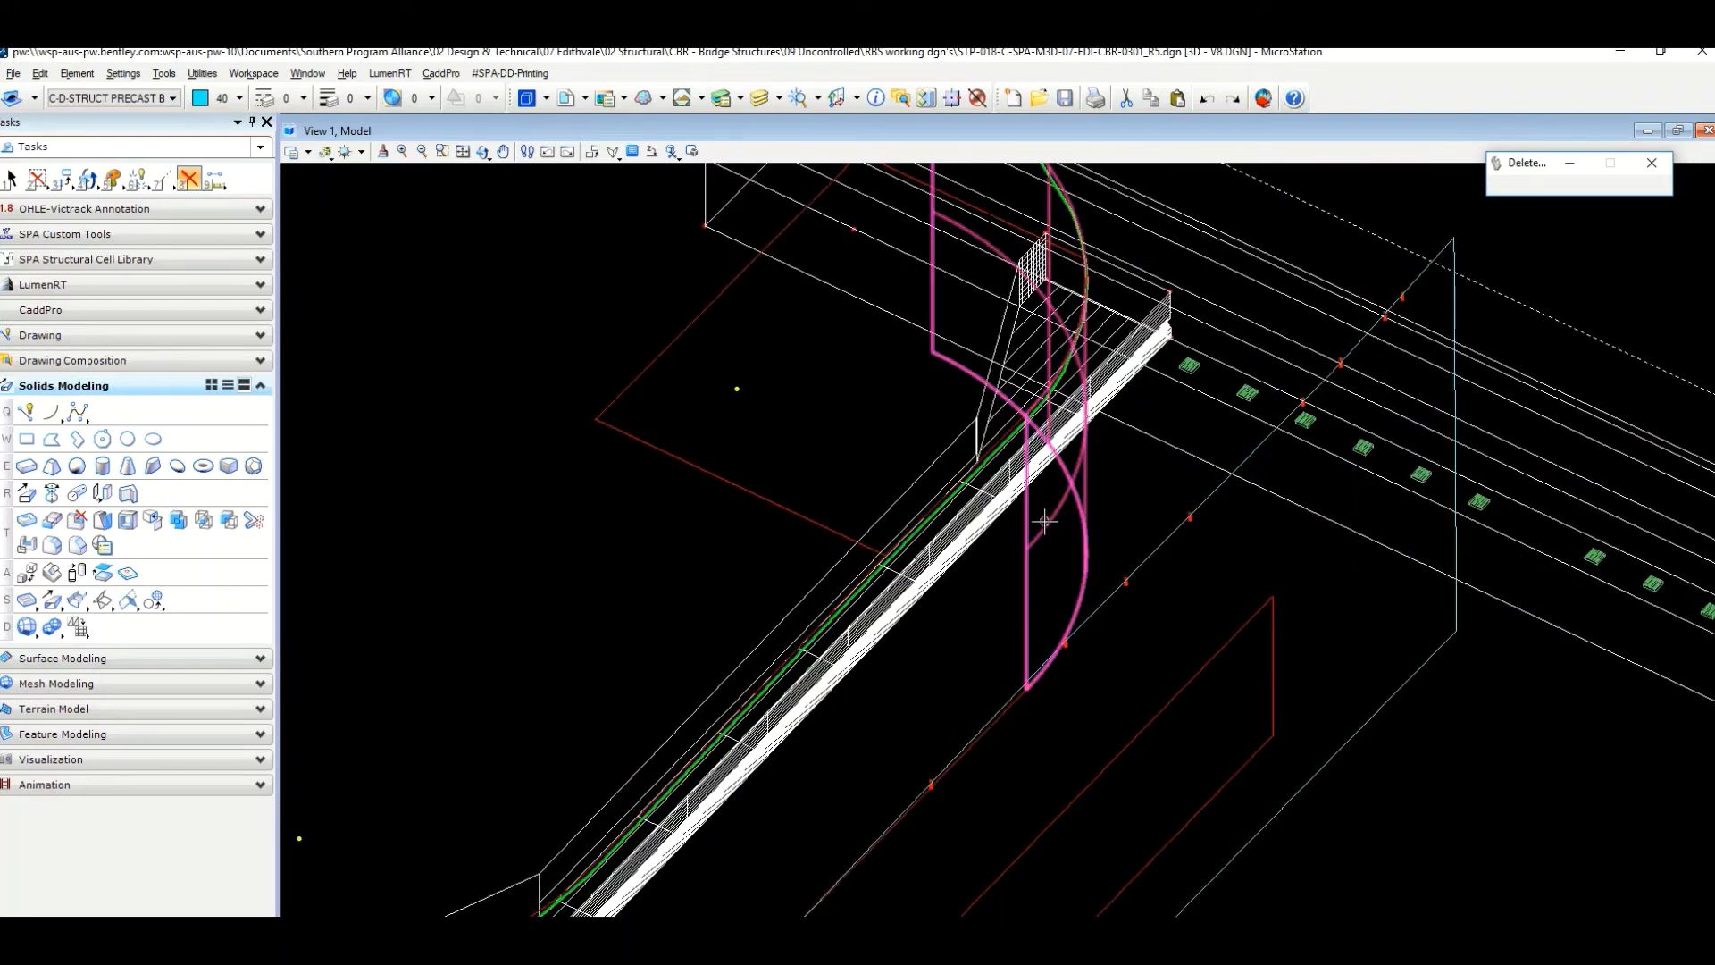
click(1047, 523)
middle_drag(1042, 517, 1043, 663)
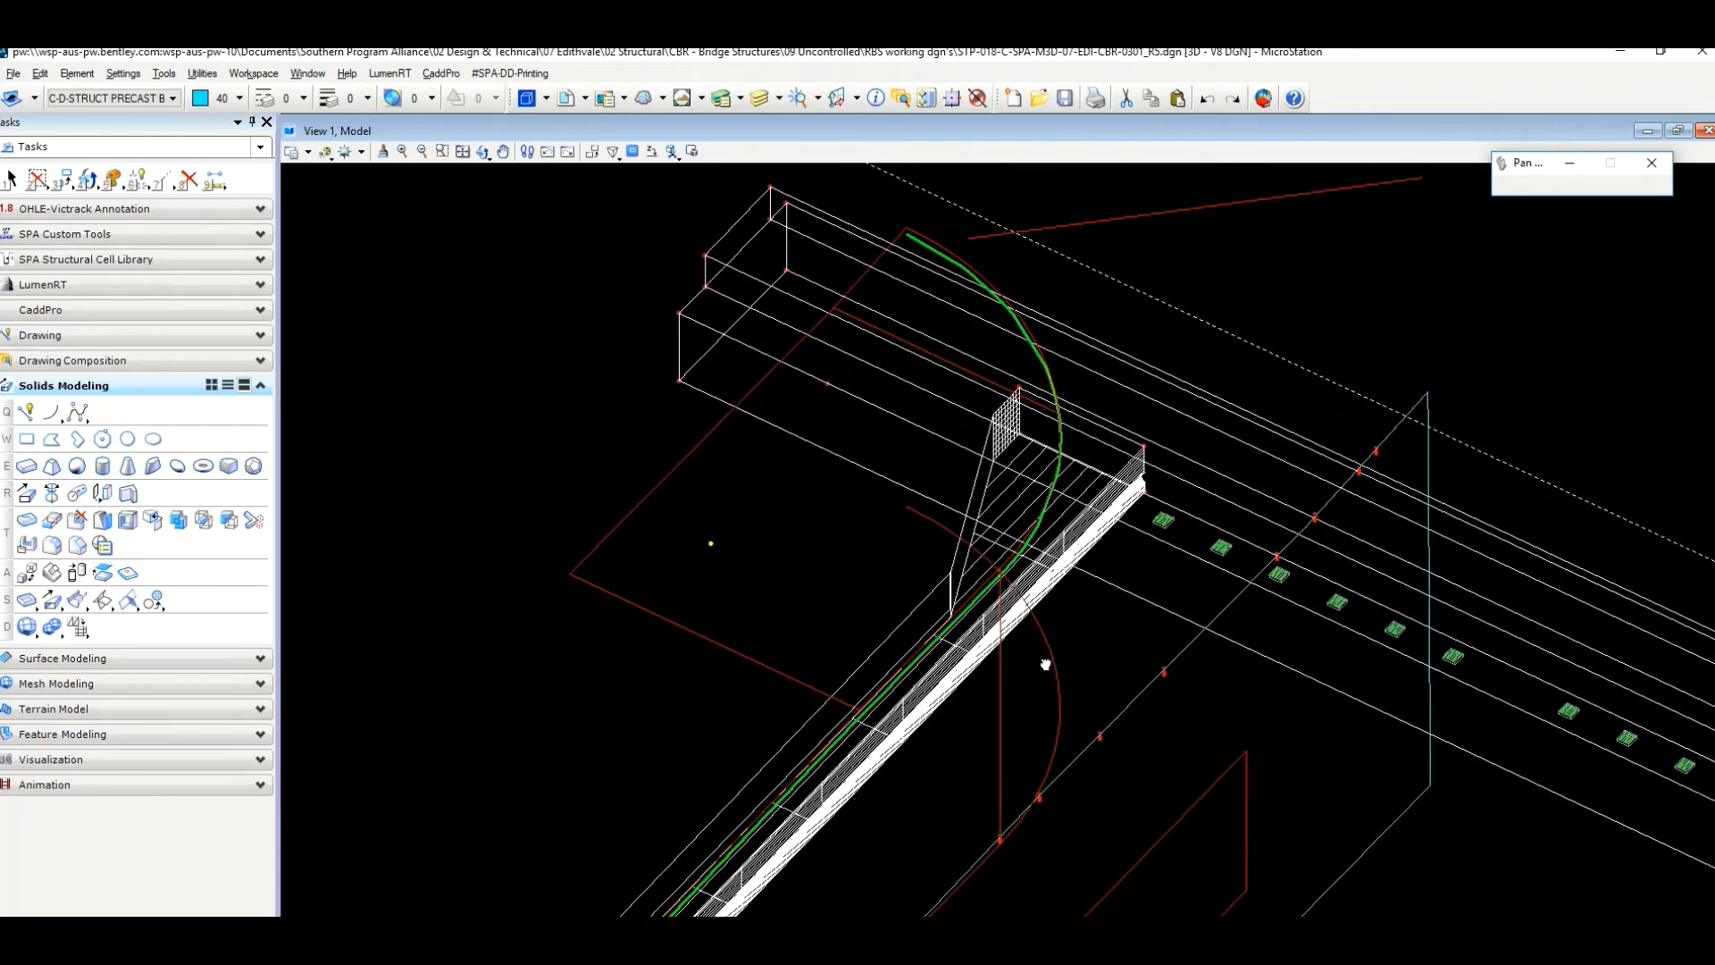
click(1053, 667)
click(999, 710)
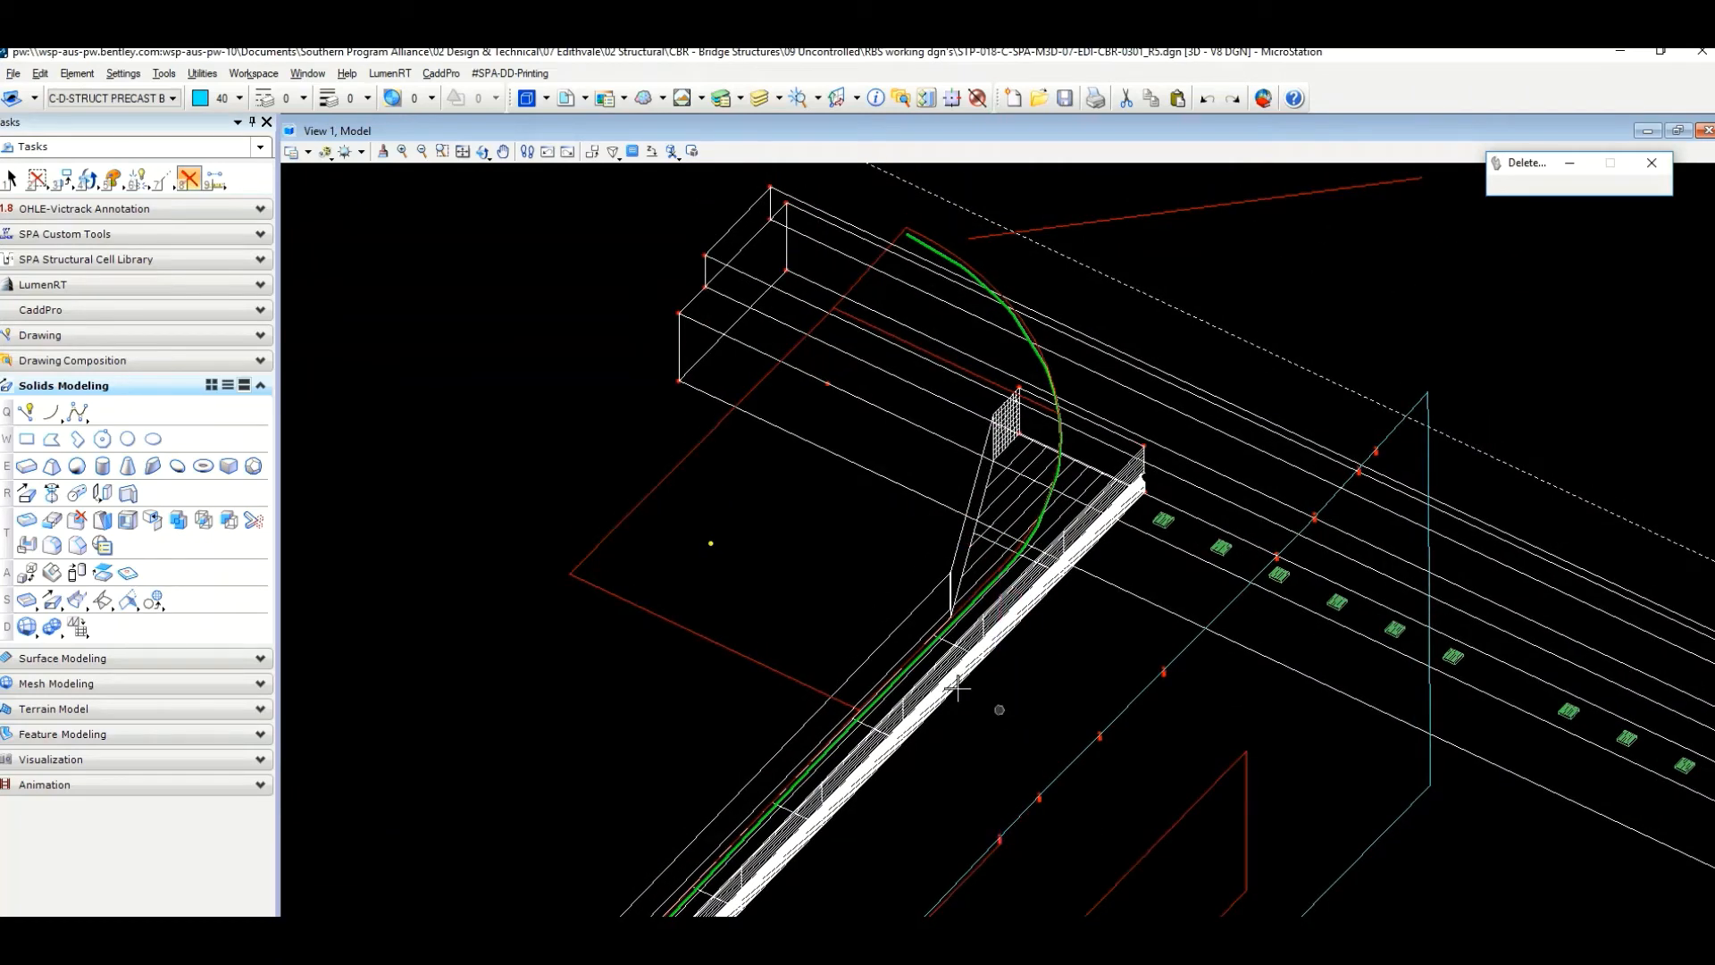
Delete the leftover straight red top edges, keeping only the curved edge line that follows the bridge section.
click(747, 659)
click(686, 459)
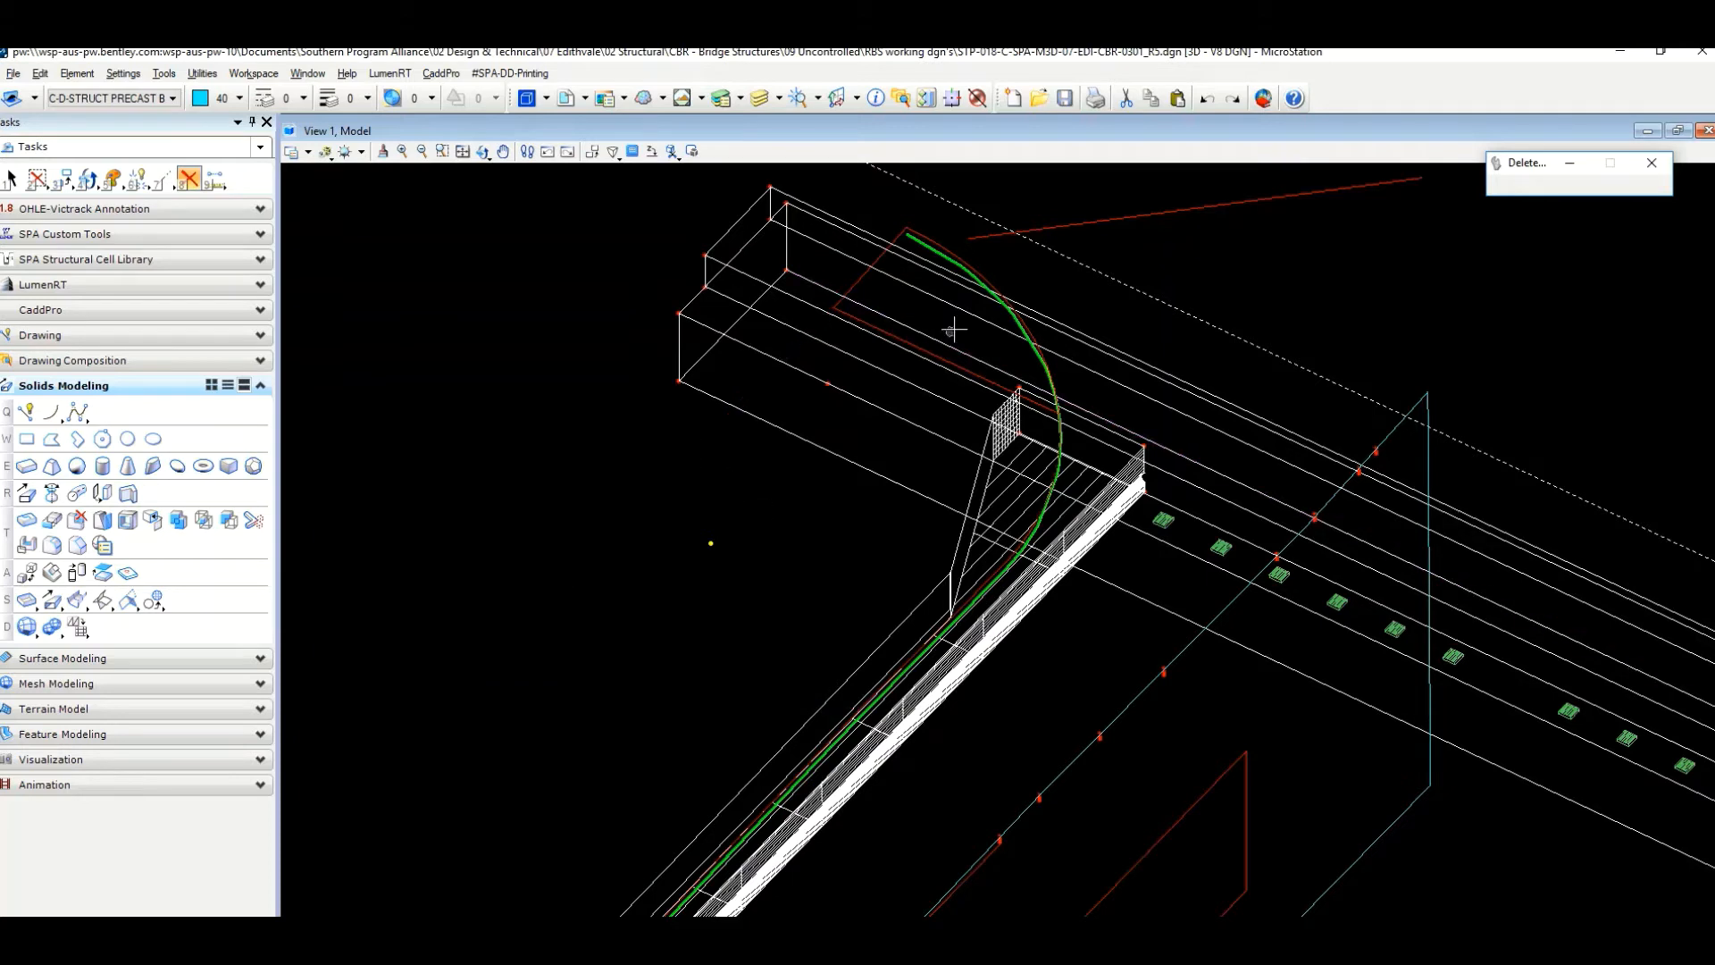
click(937, 354)
scroll(1052, 412, down, 1)
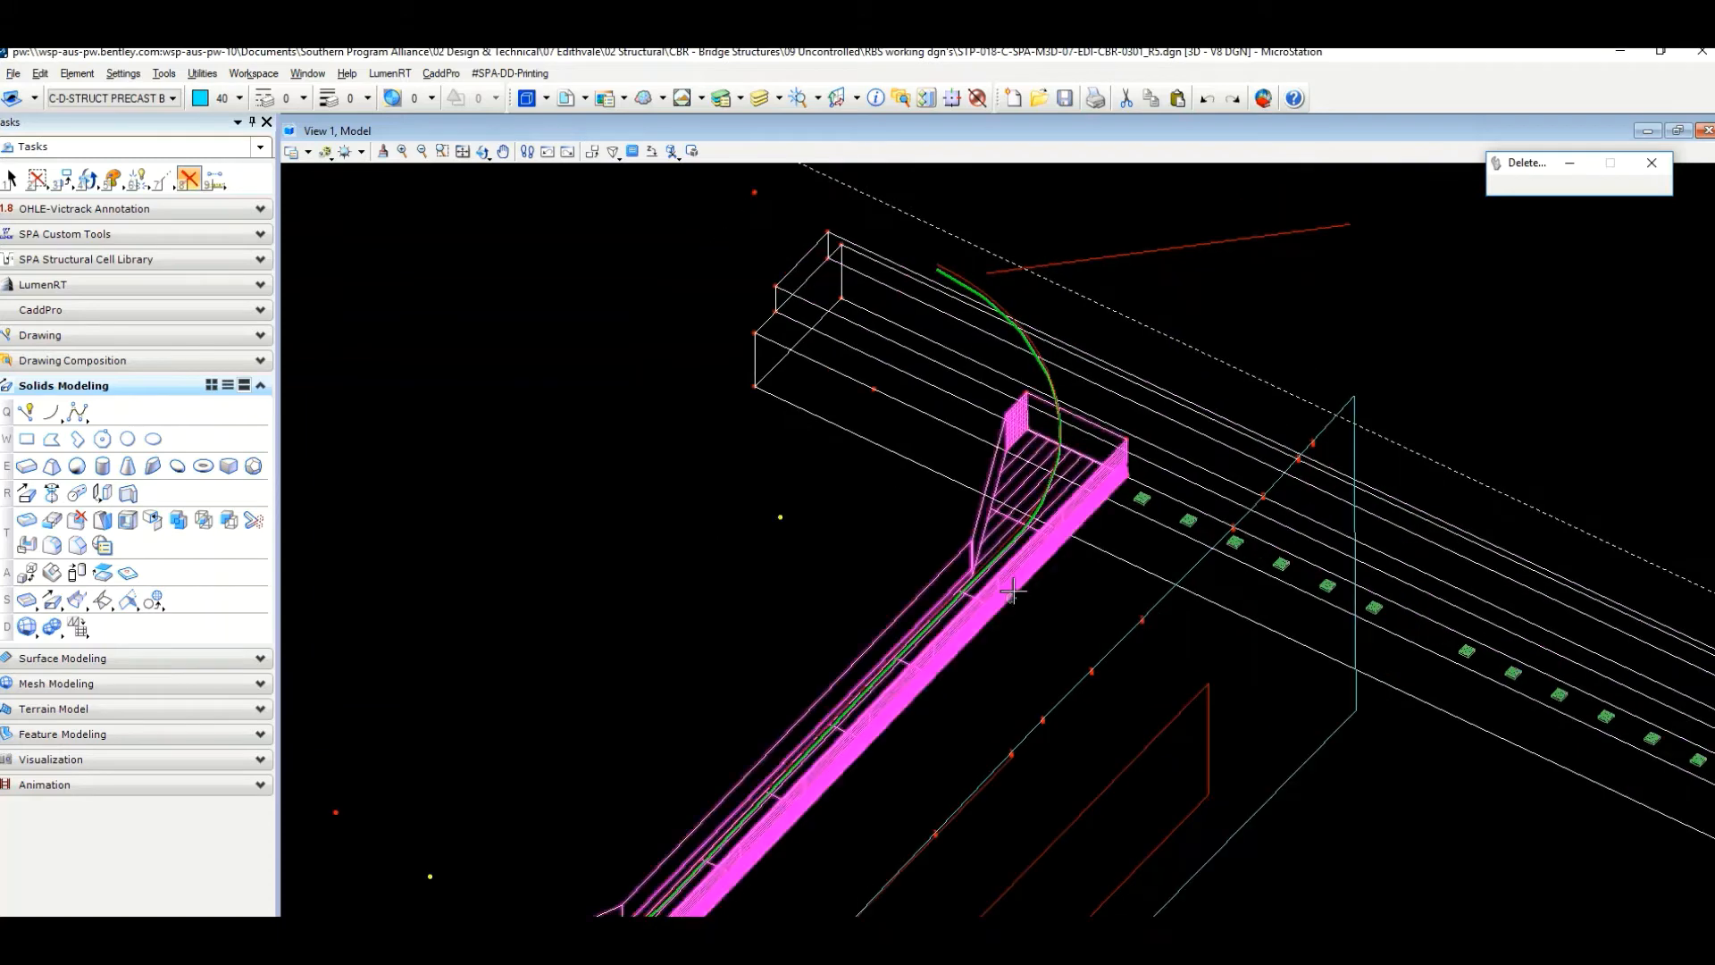
middle_drag(983, 654, 1149, 410)
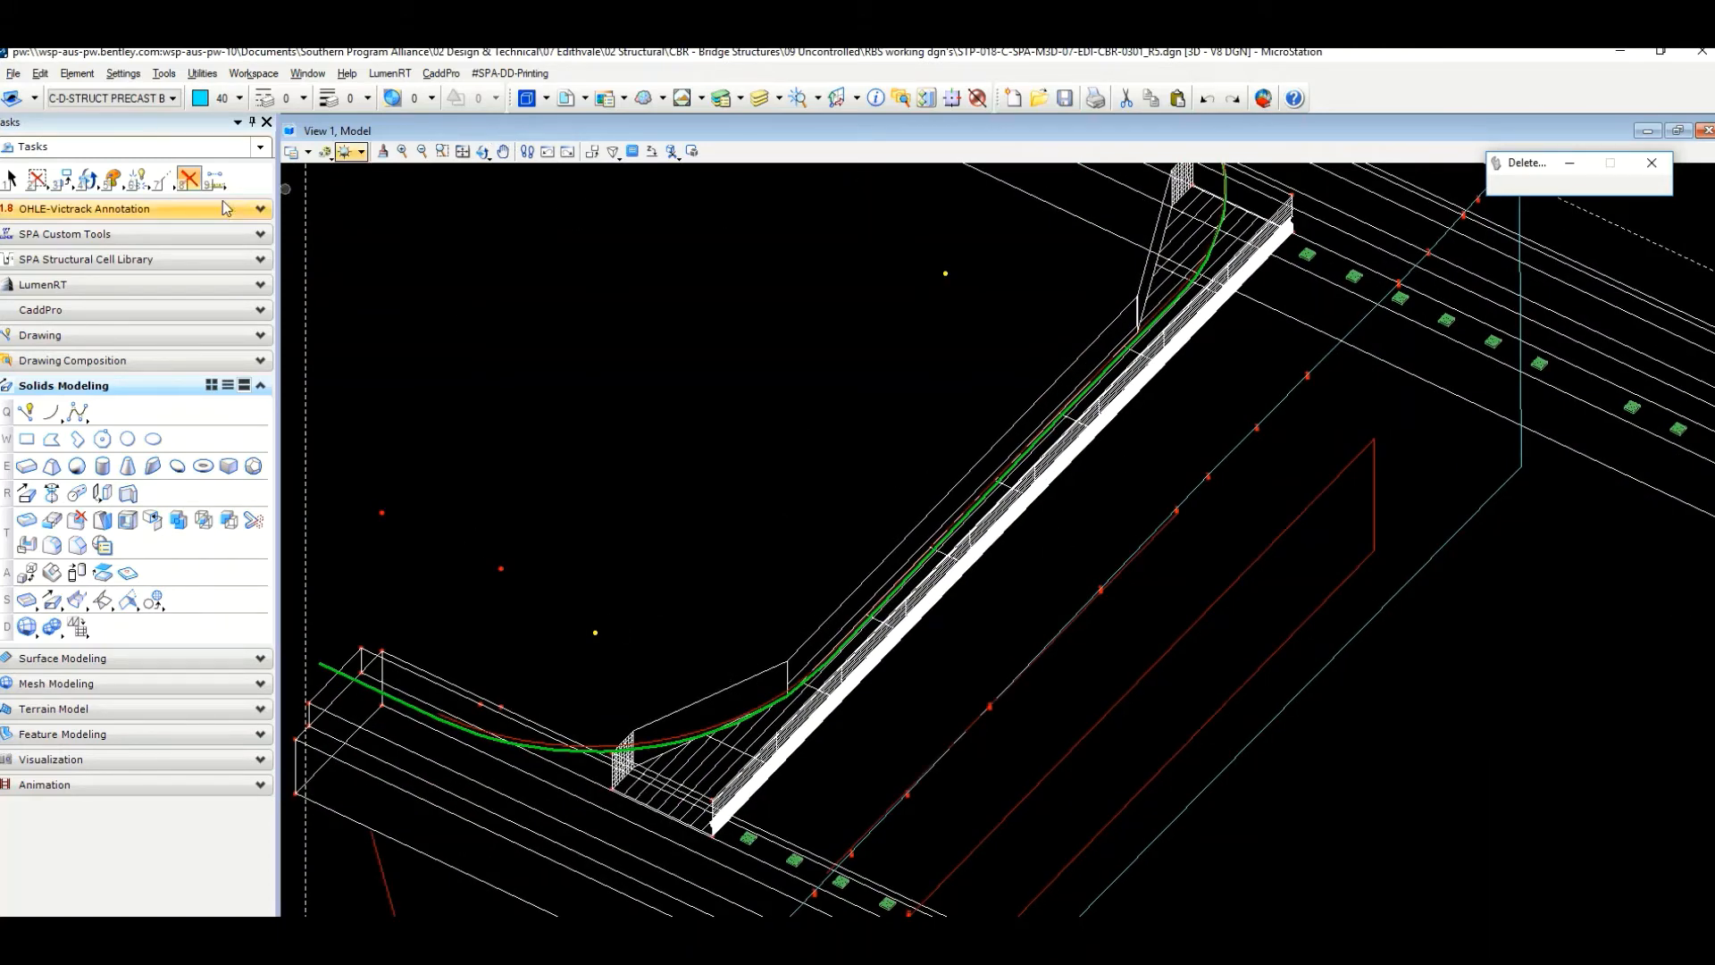
Join the red curved and straight edges along the bridge section with Create Complex Chain, using the Automatic method and Max Gap 0.000.
click(137, 179)
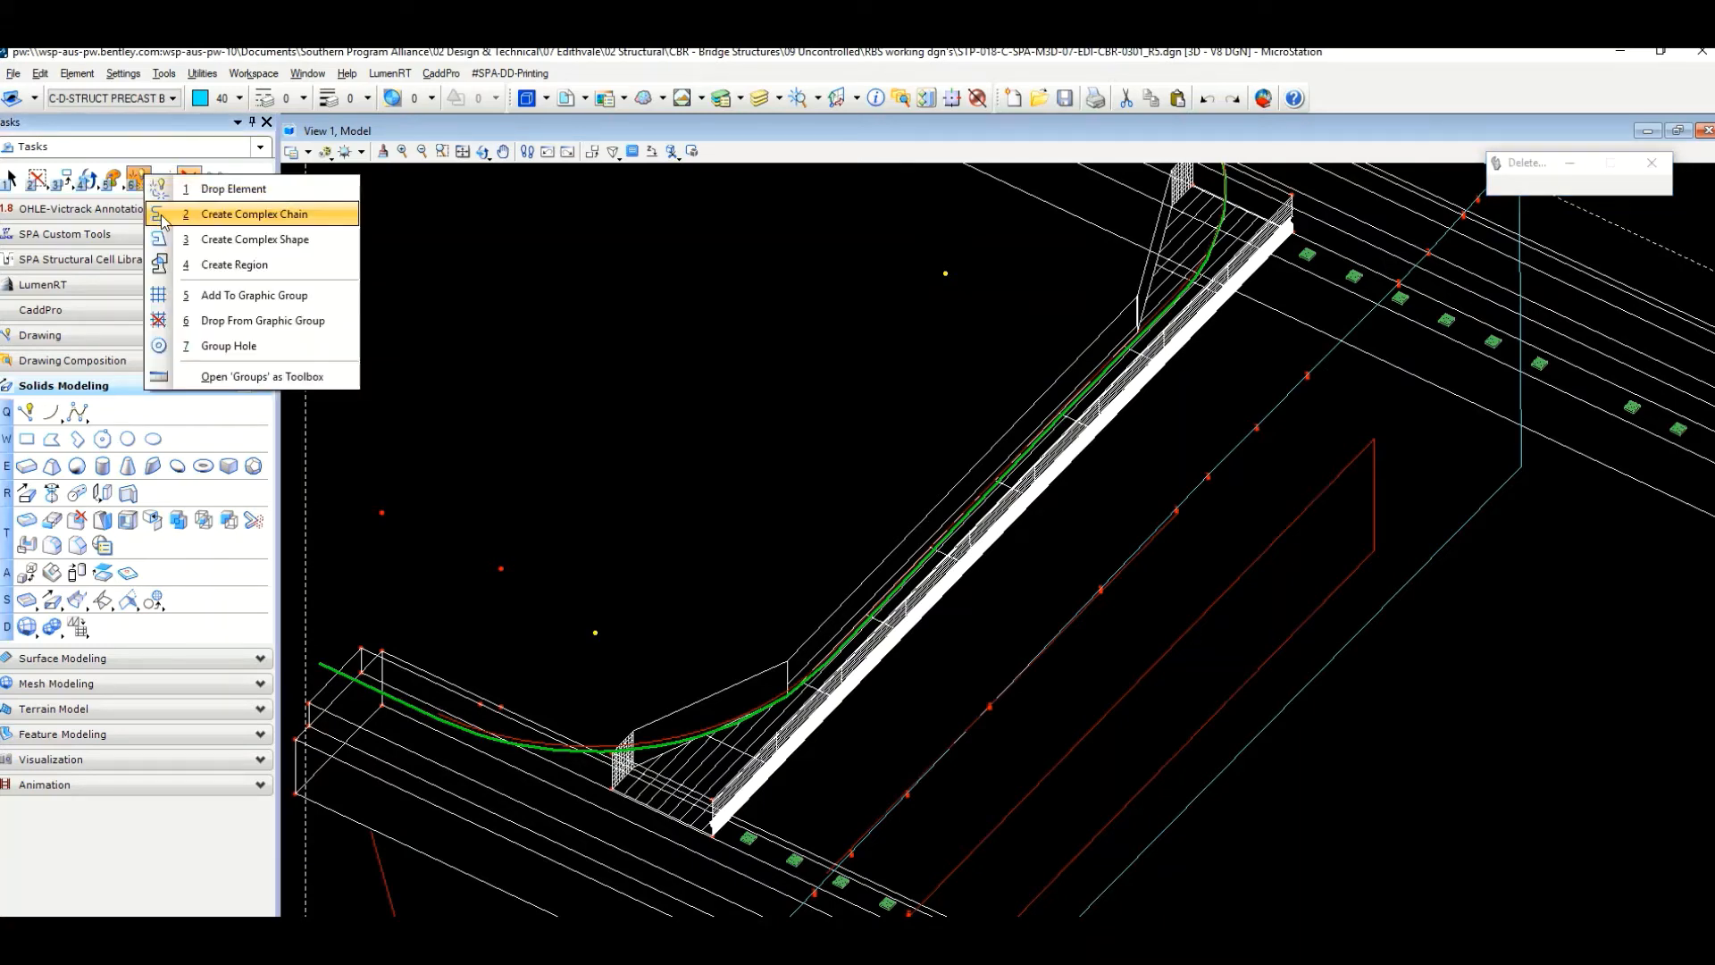
click(163, 215)
scroll(544, 734, up, 2)
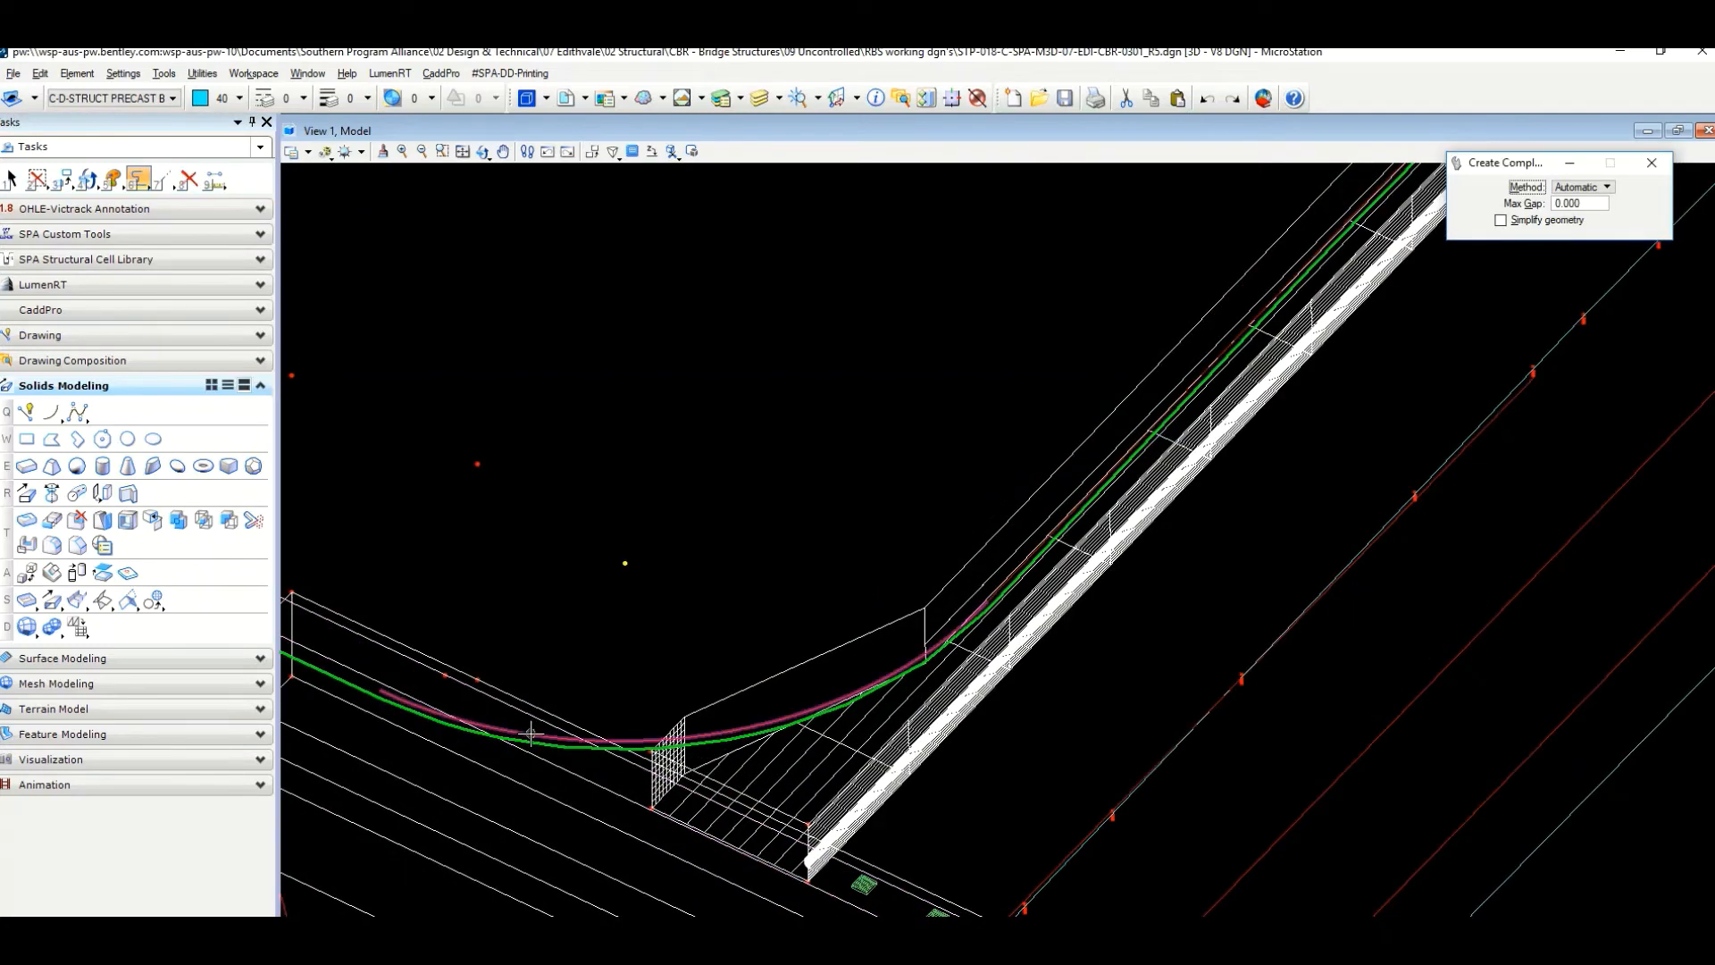
click(498, 720)
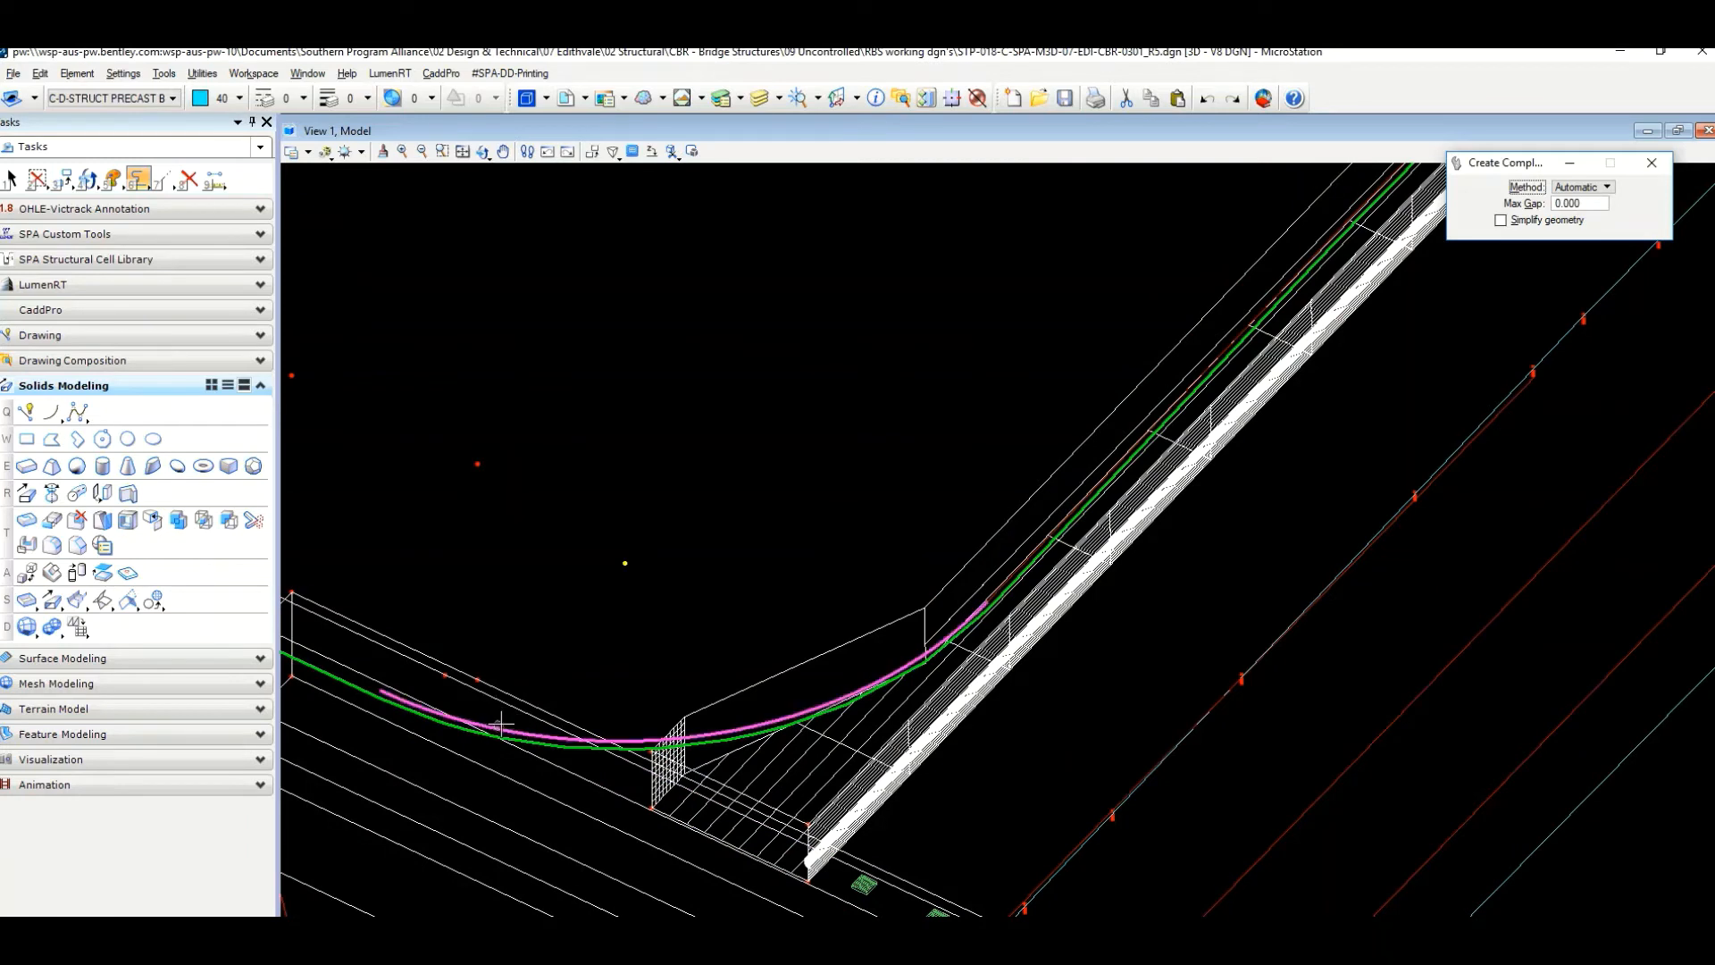
click(589, 576)
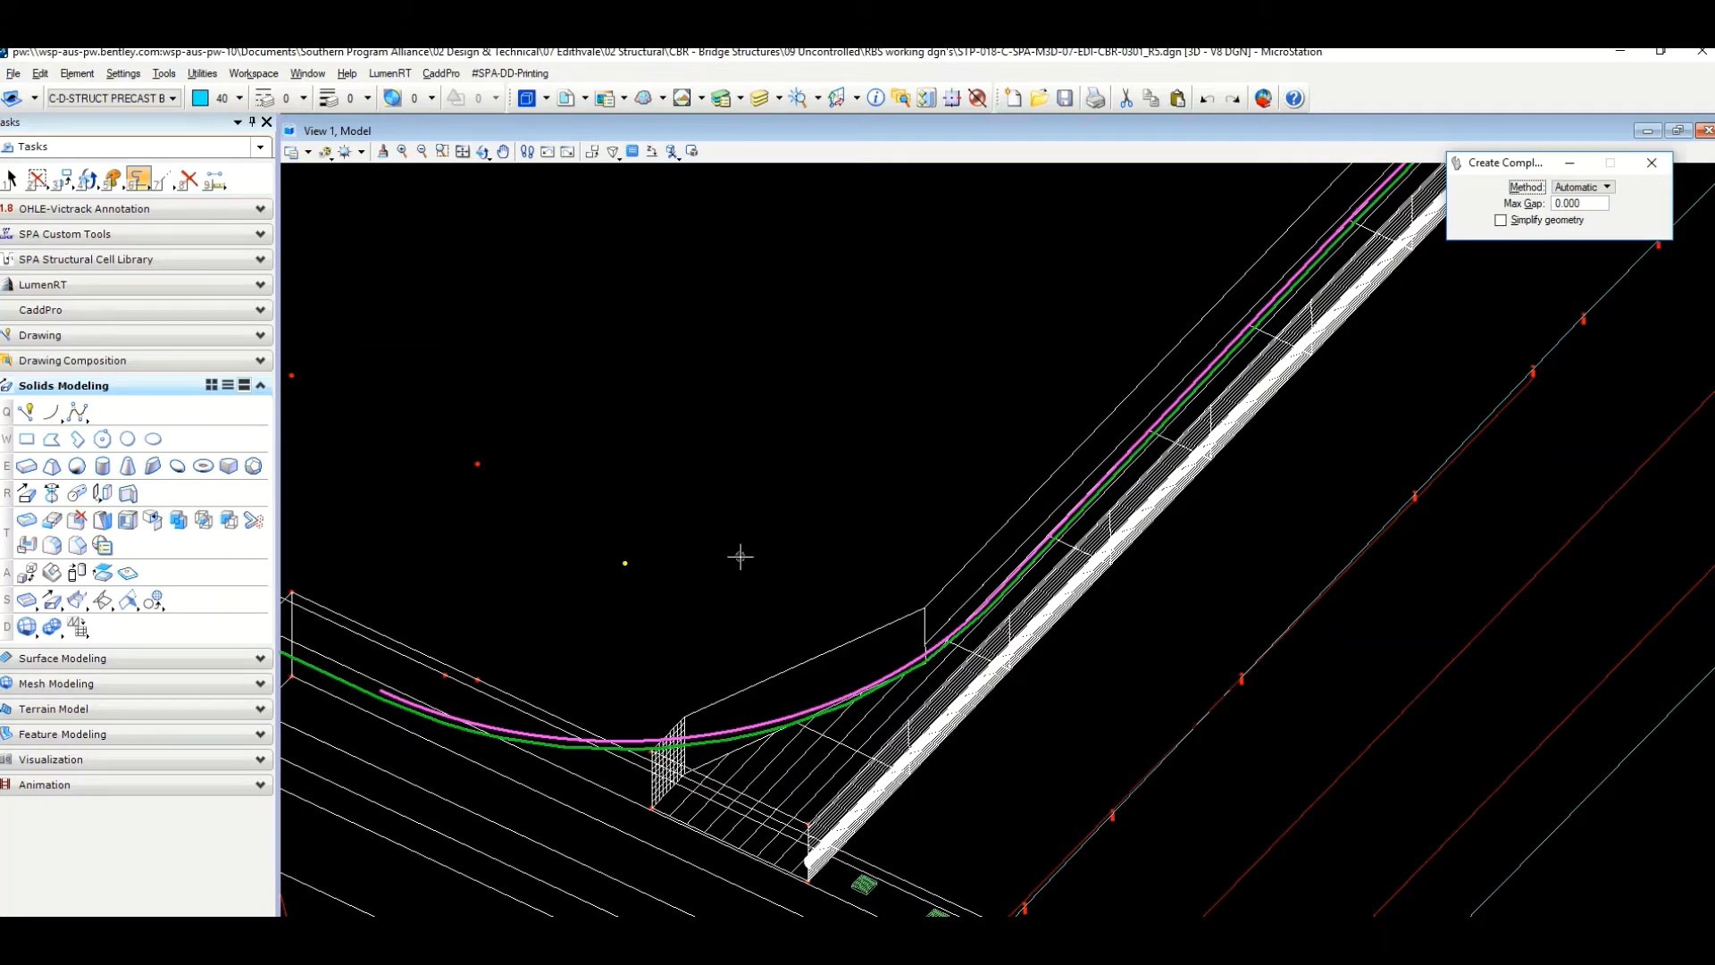
scroll(741, 556, down, 2)
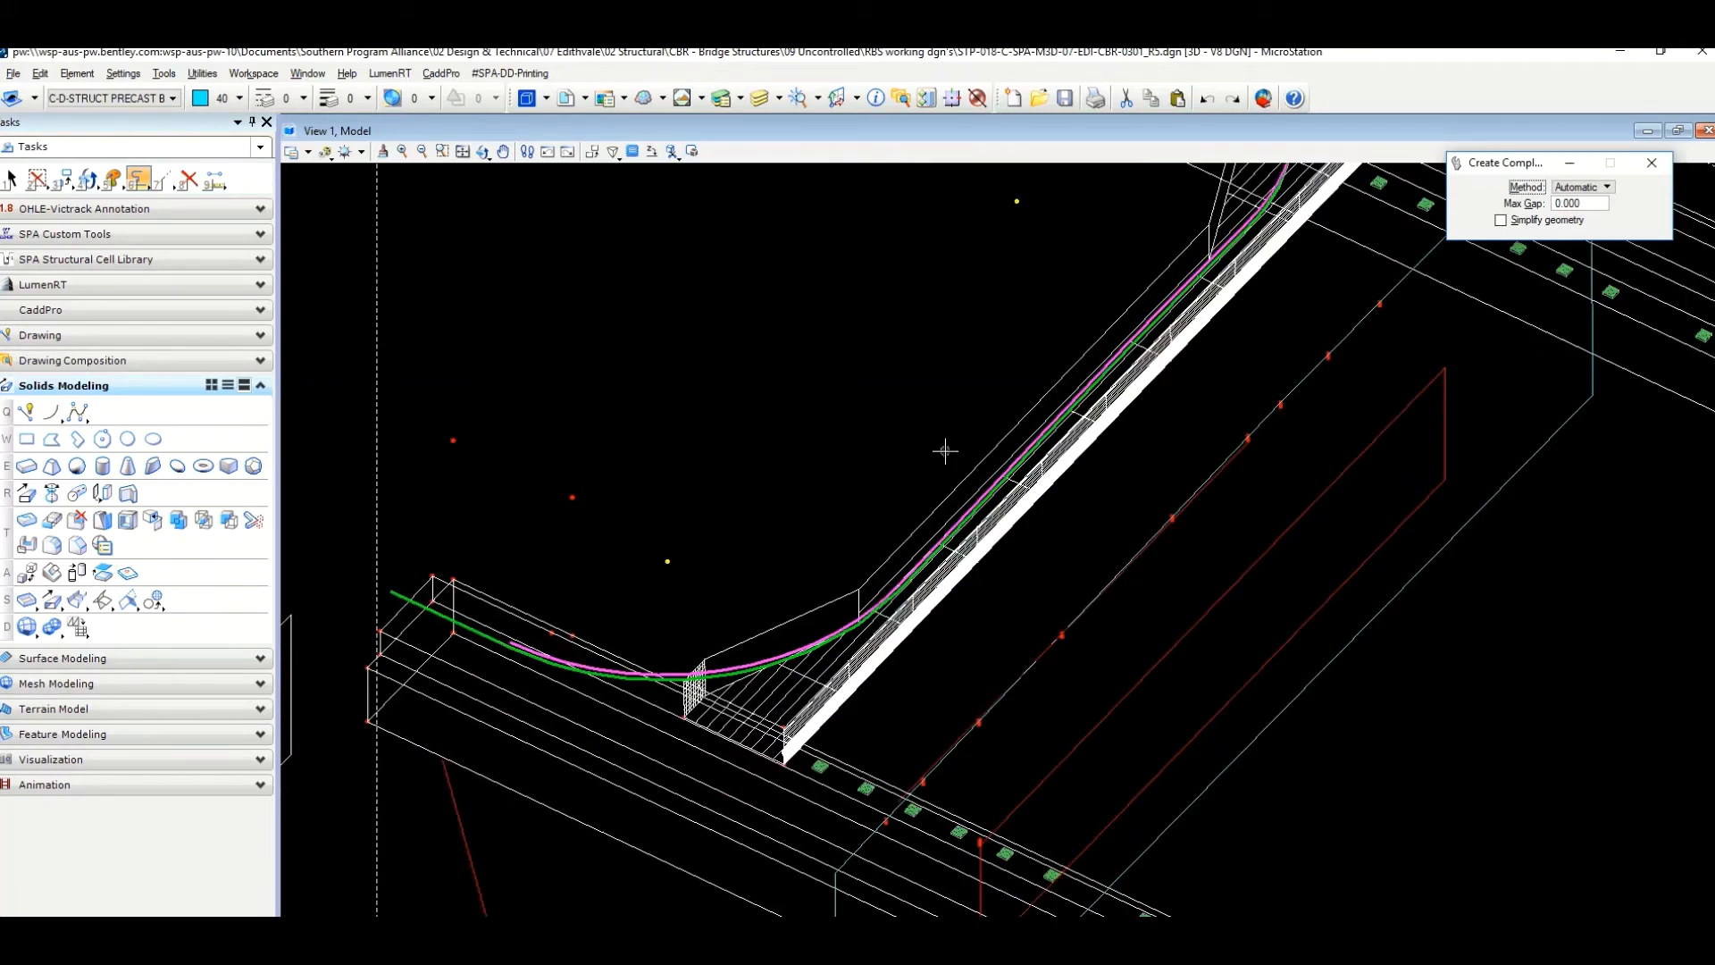
middle_drag(957, 480, 930, 647)
scroll(931, 647, down, 1)
middle_drag(970, 498, 971, 495)
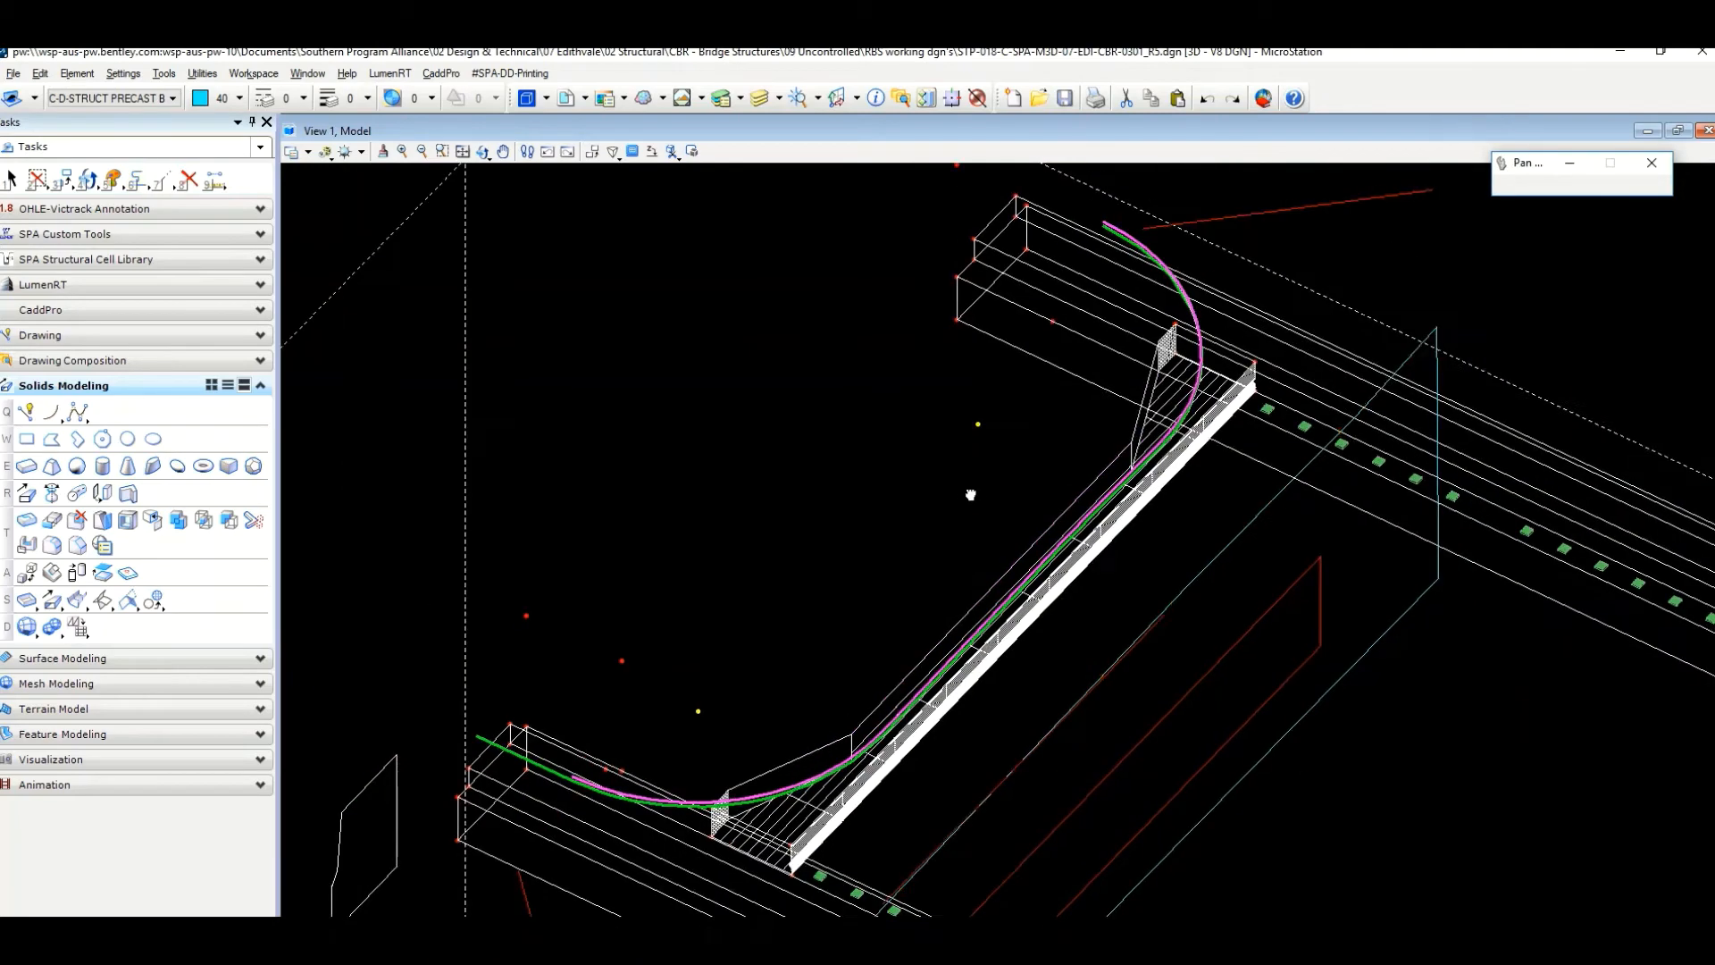
middle_drag(1013, 425, 989, 466)
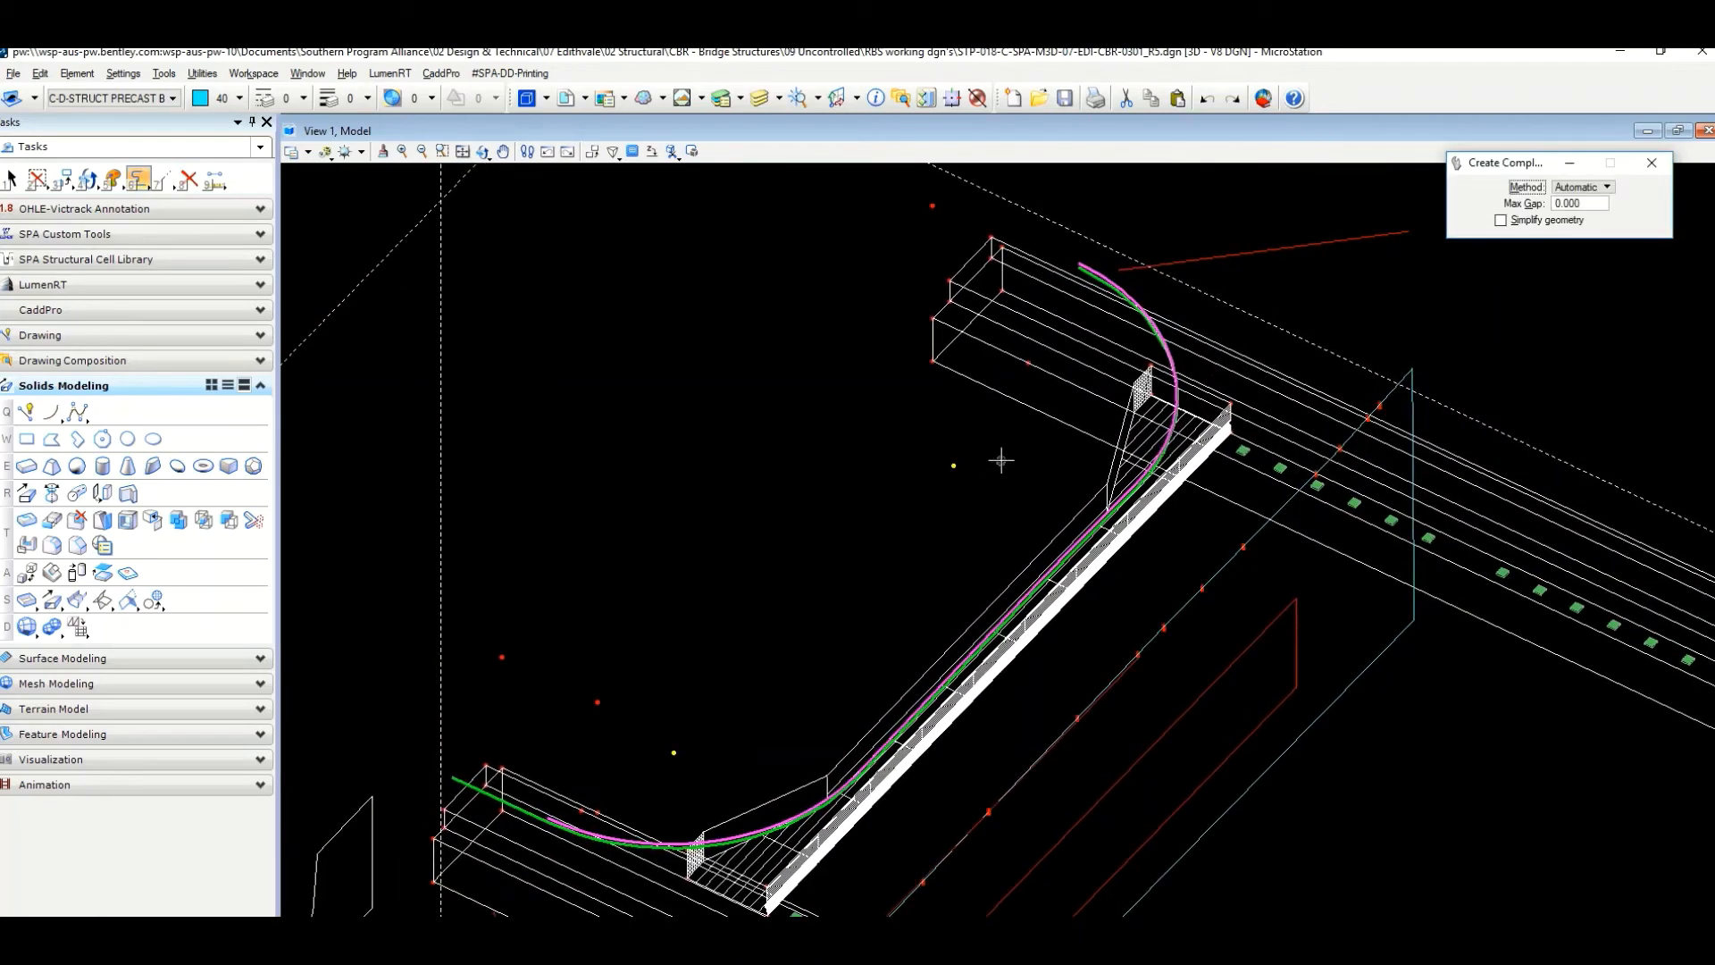
right_click(1001, 460)
Try to move the red curved edge near the closer beam, and undo the attempt.
middle_drag(777, 597, 908, 364)
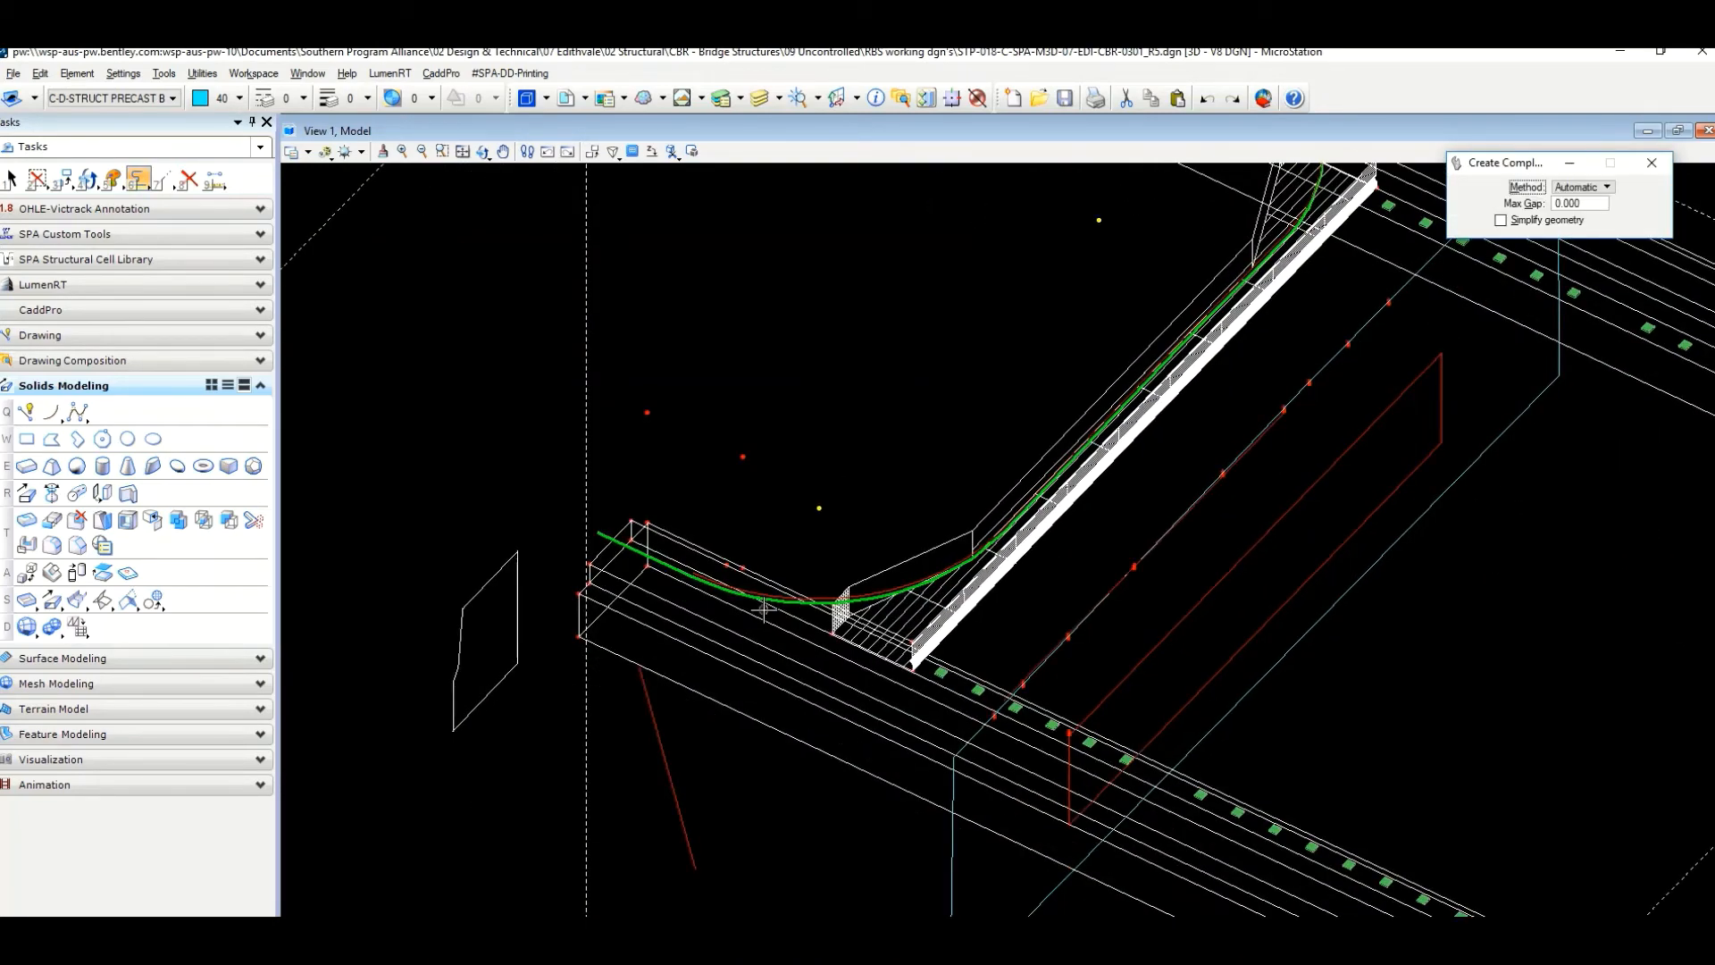
scroll(766, 576, up, 2)
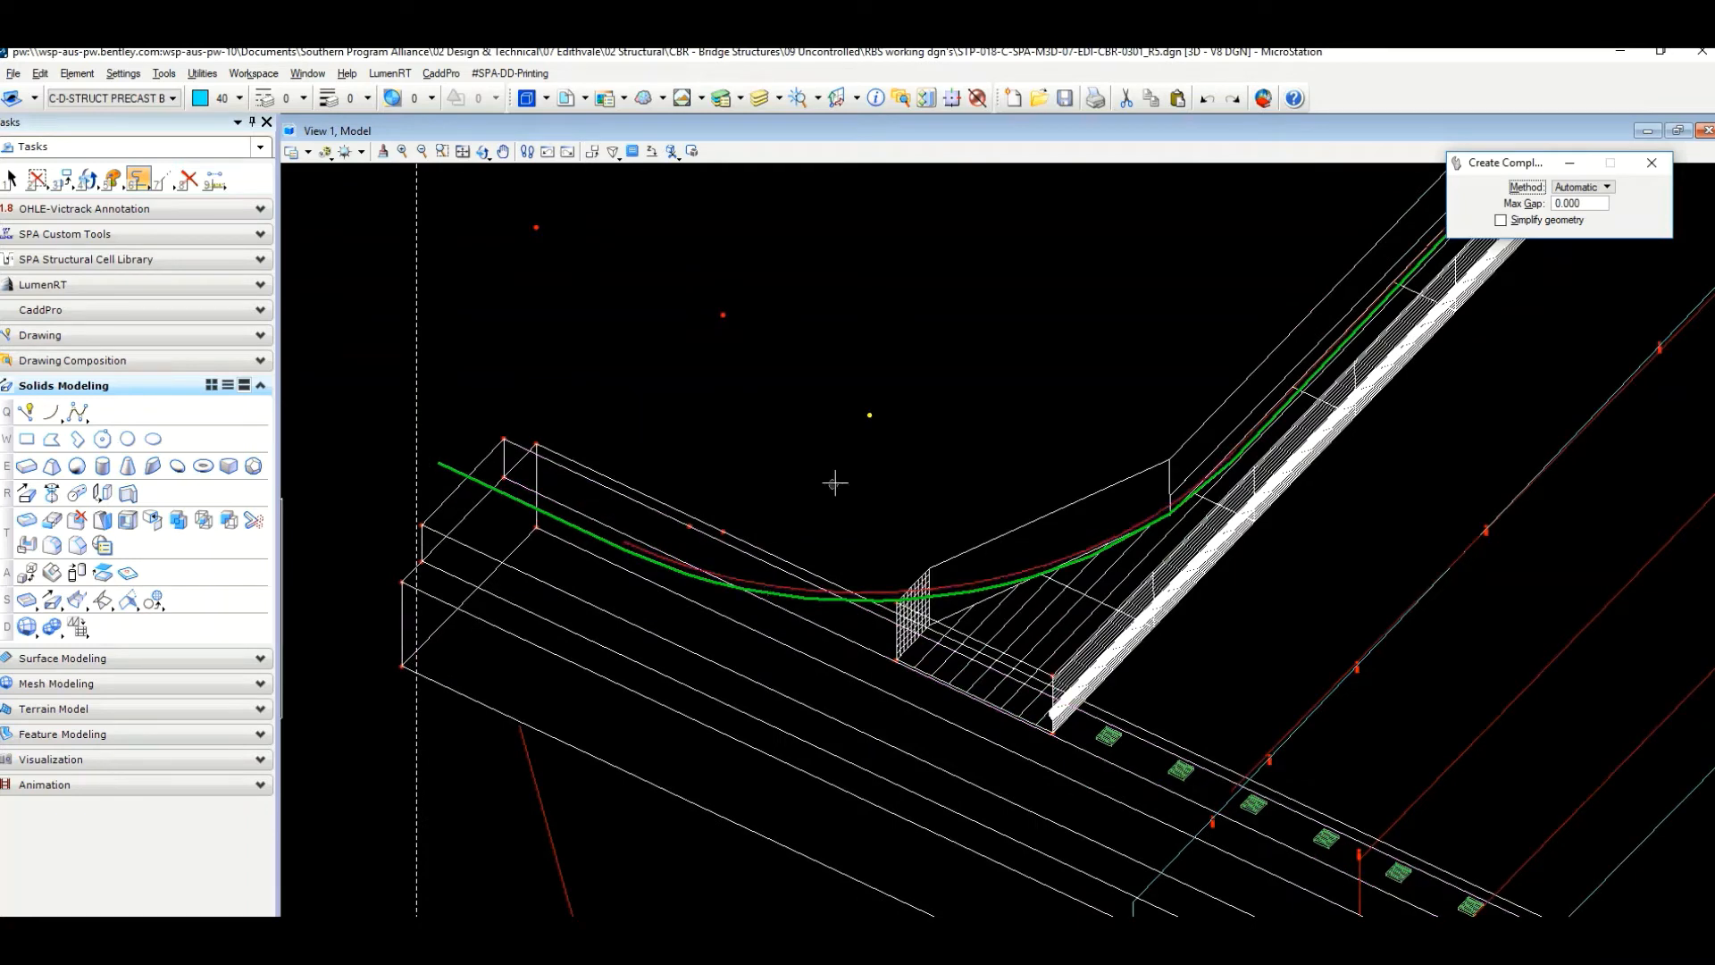
click(63, 179)
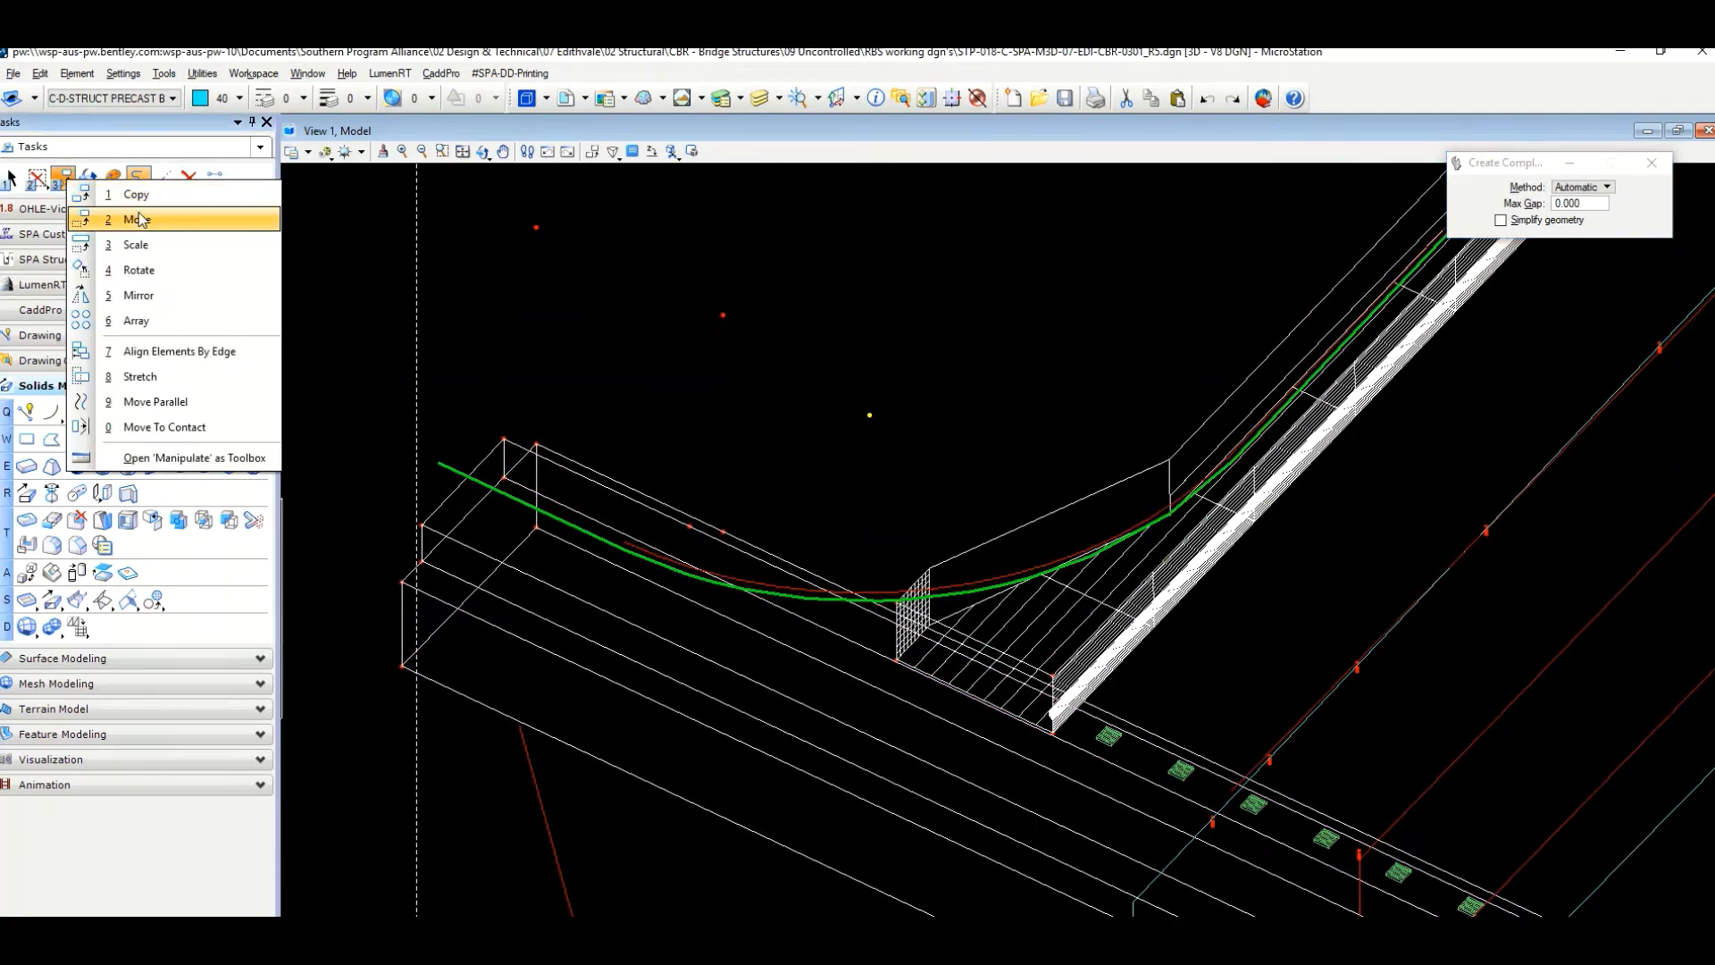
click(143, 218)
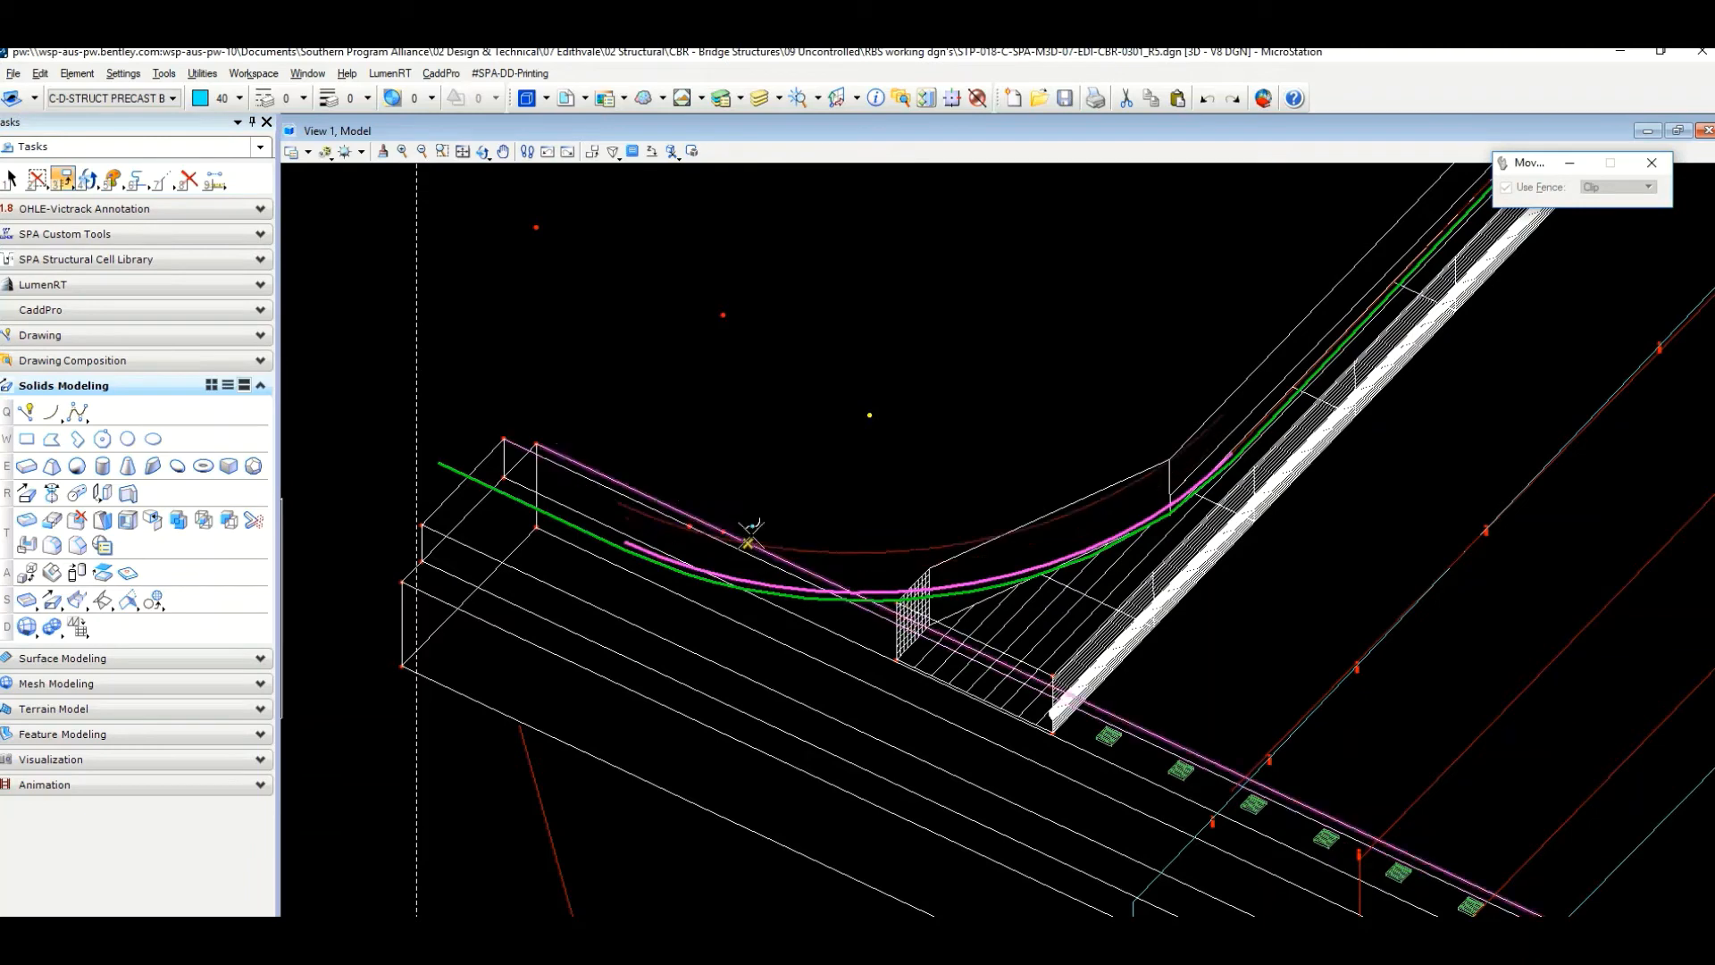
click(1208, 97)
Examine the red curve along the bridge section and around to its end above the farther beam.
scroll(1198, 428, down, 1)
middle_drag(1181, 490, 1061, 490)
scroll(1061, 491, up, 5)
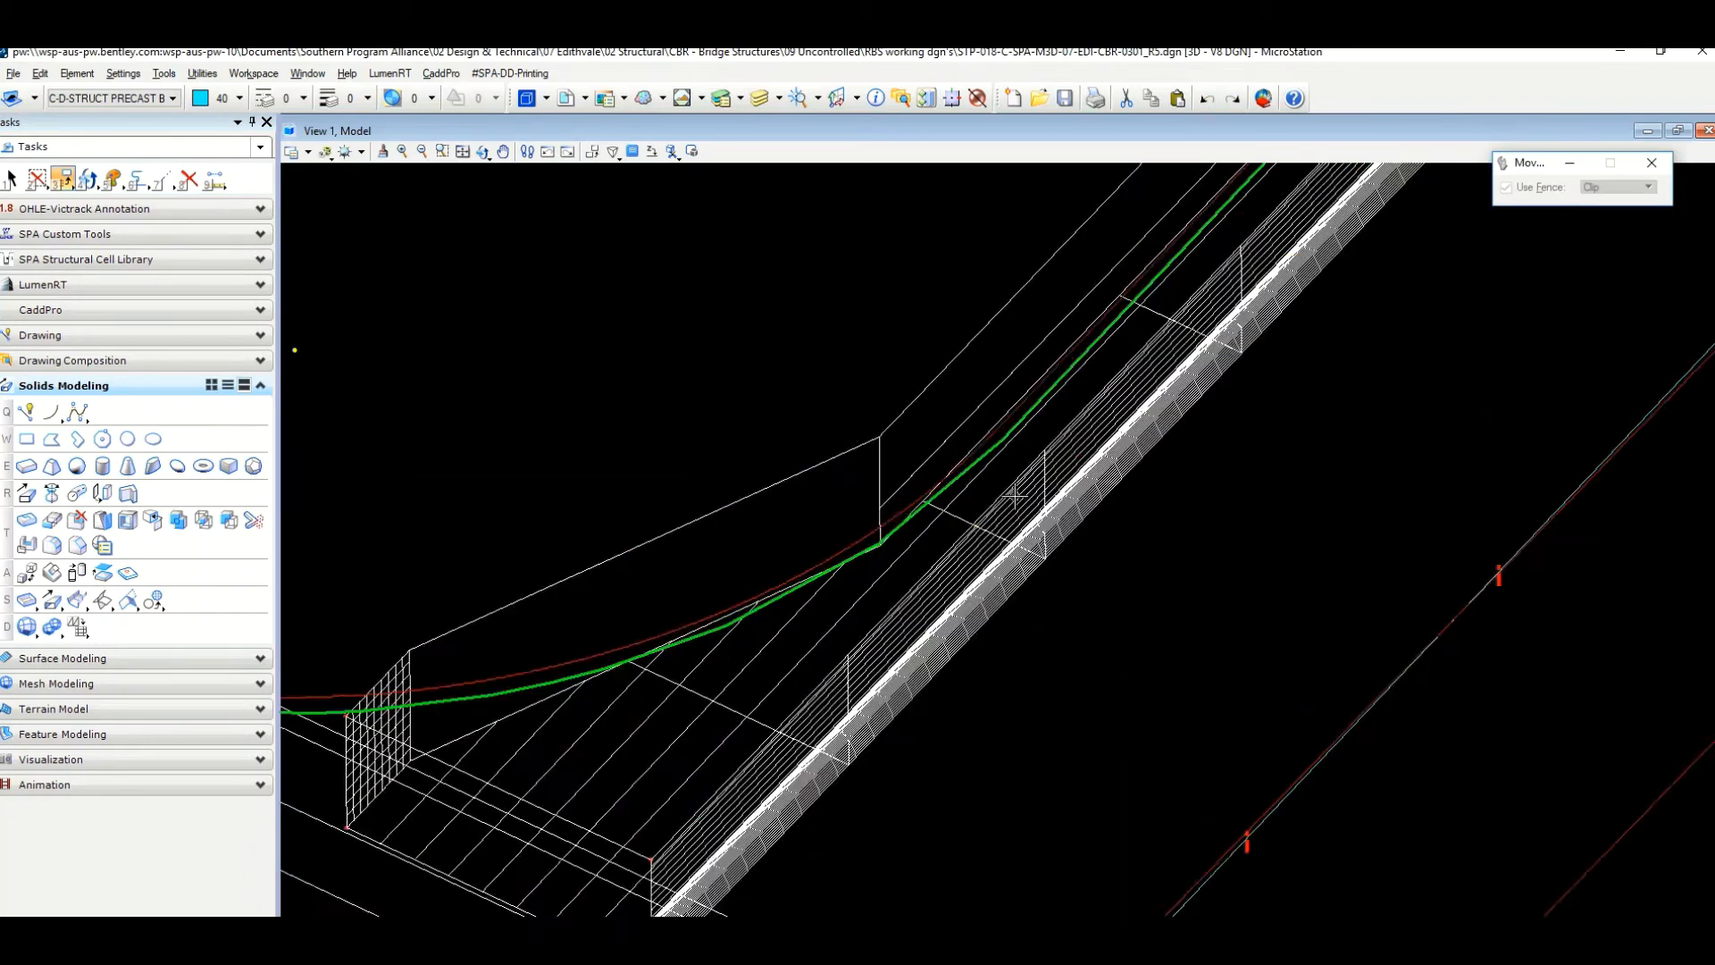
scroll(926, 468, down, 4)
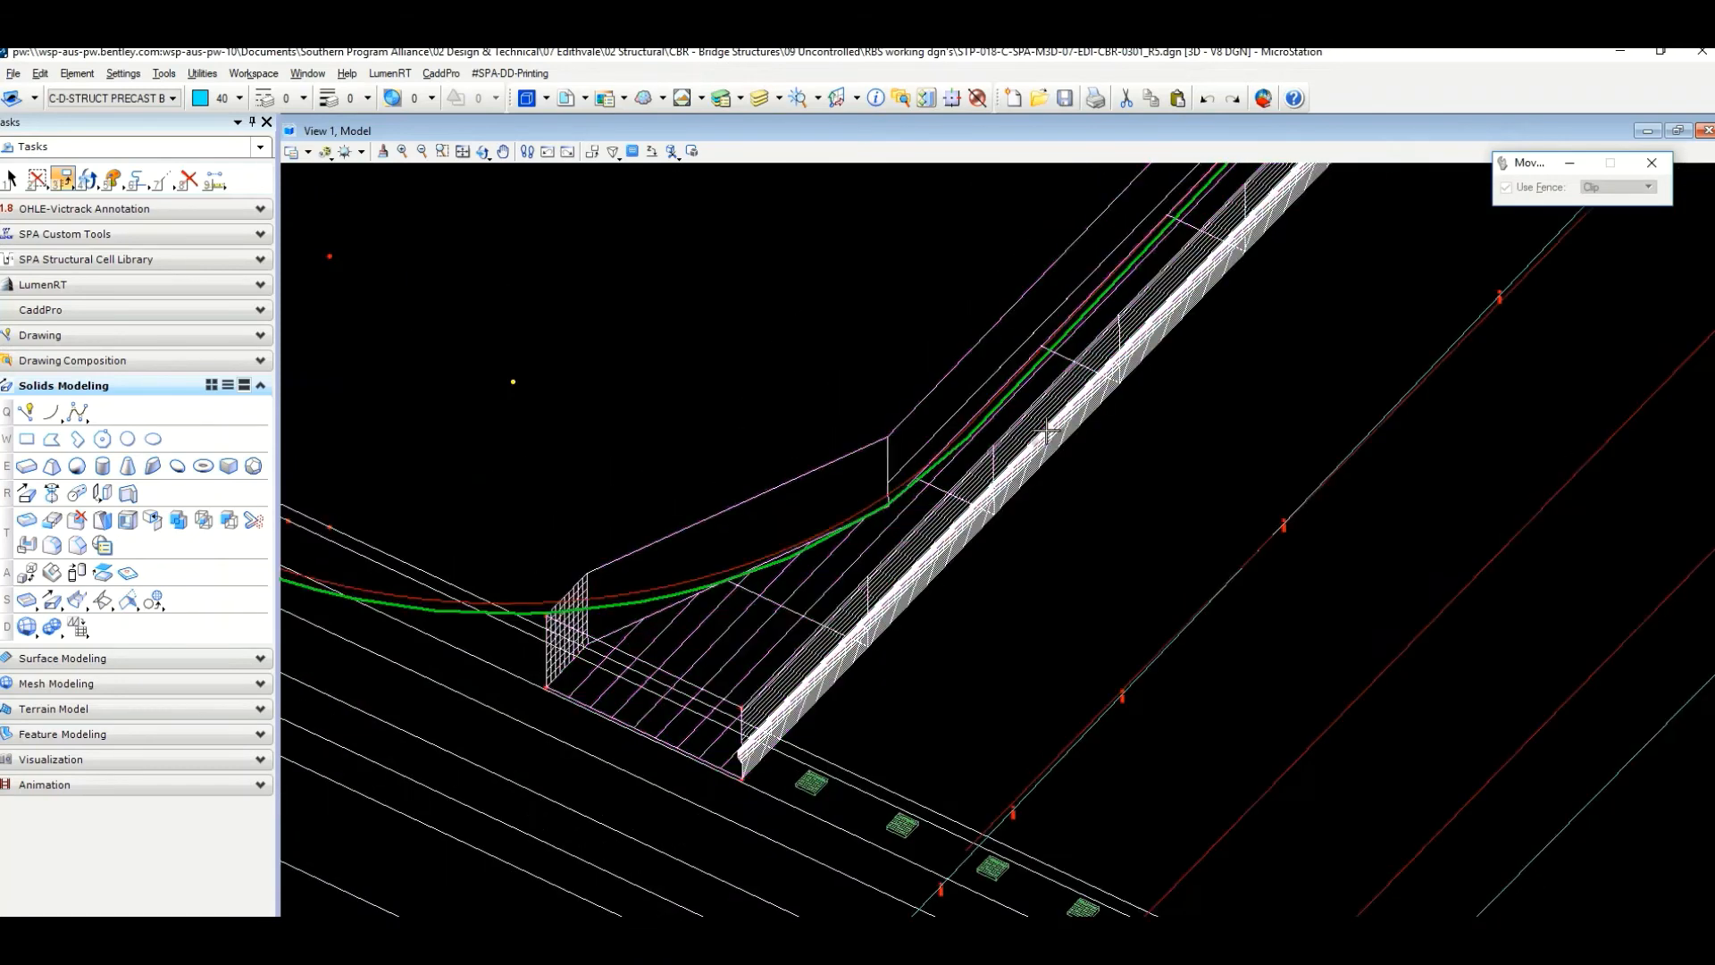
middle_drag(1053, 429, 1026, 610)
scroll(1020, 603, down, 1)
scroll(1020, 617, down, 2)
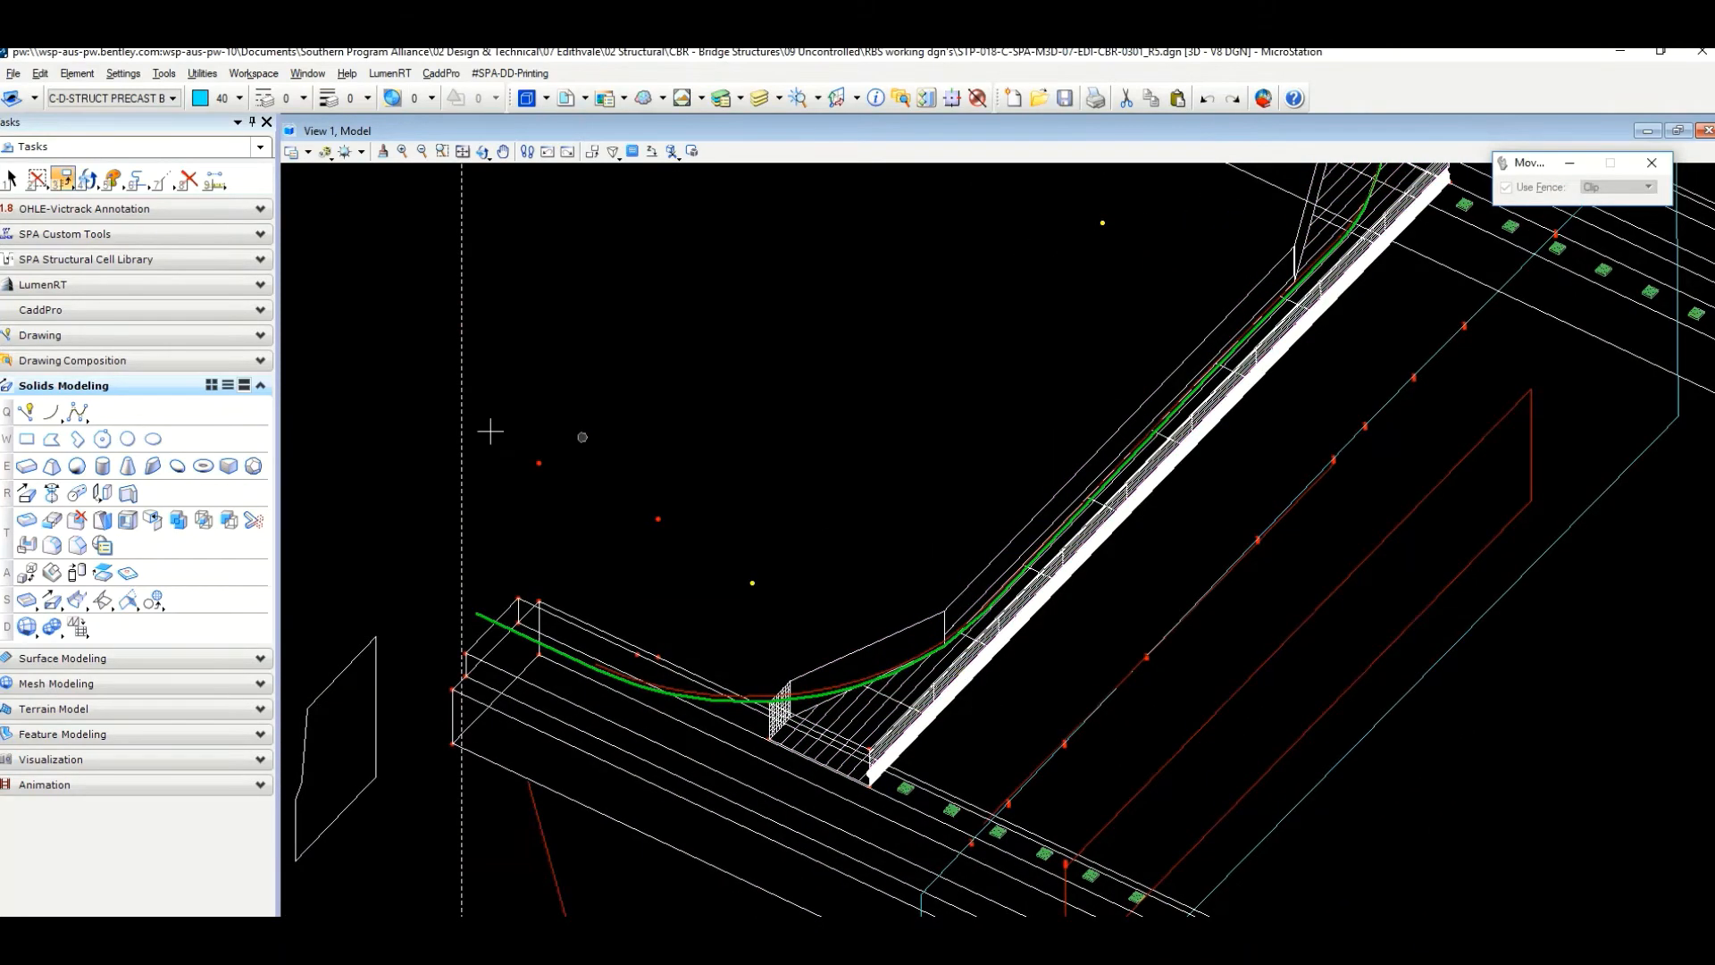
click(482, 151)
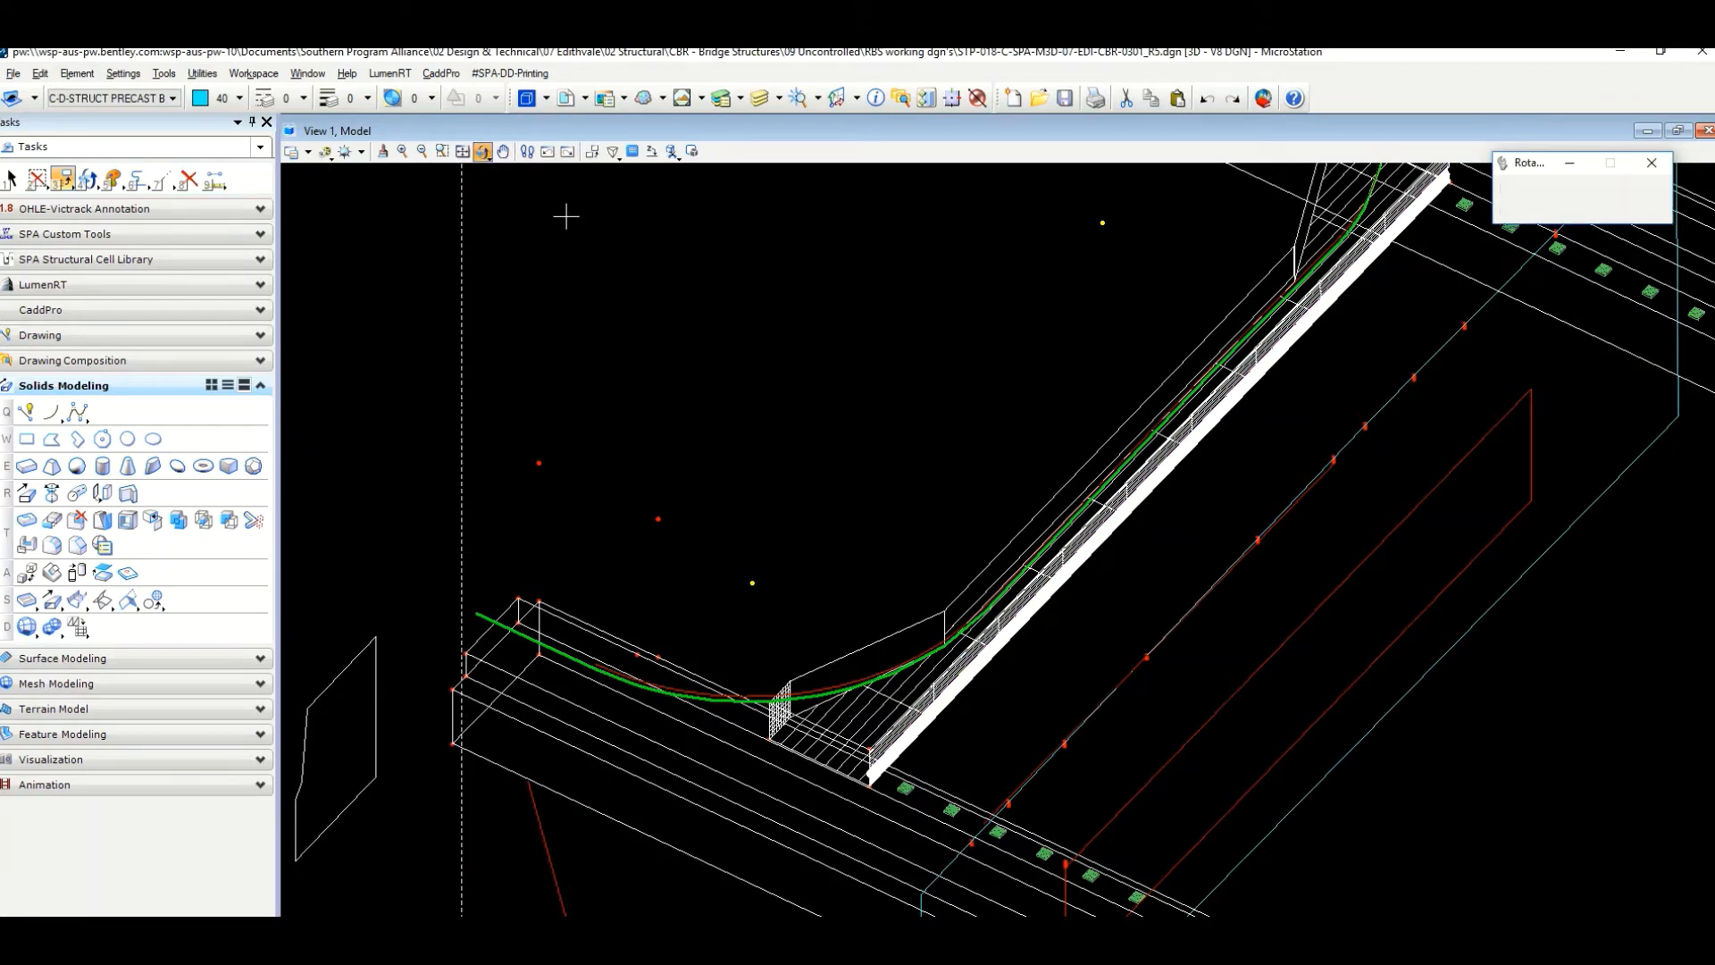
click(1064, 524)
drag(946, 444, 1016, 353)
middle_drag(1134, 268, 1064, 482)
scroll(1071, 429, up, 3)
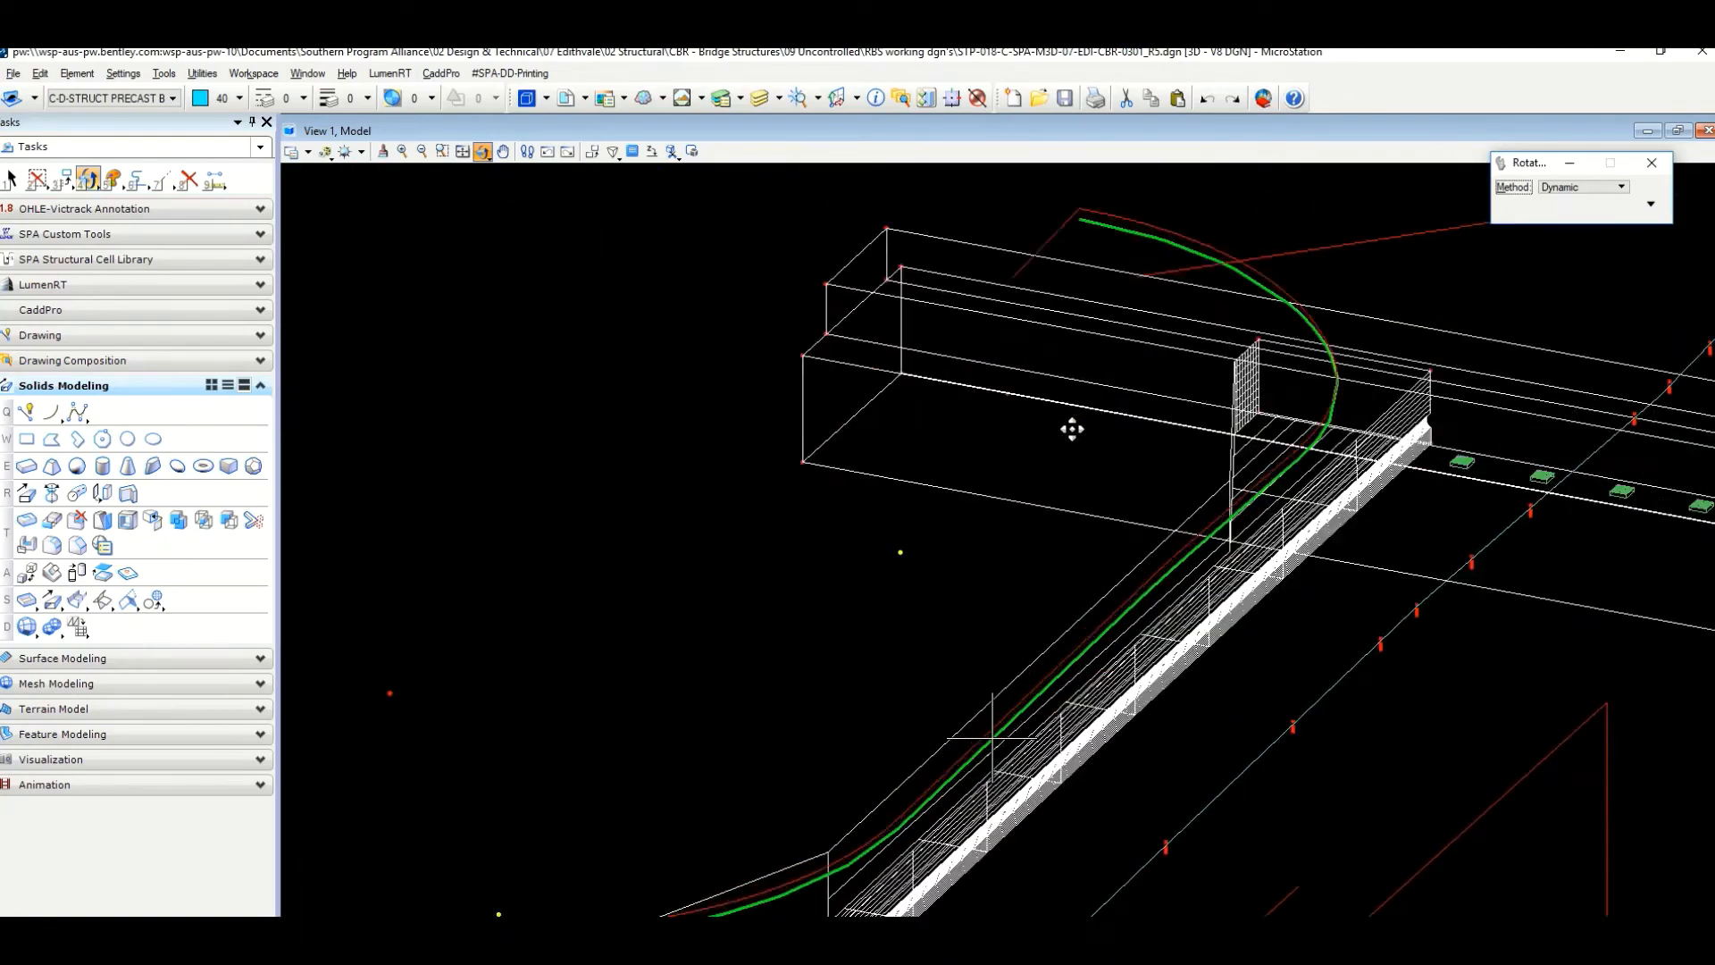
scroll(1079, 424, down, 1)
middle_drag(1102, 385, 1047, 565)
right_click(1063, 475)
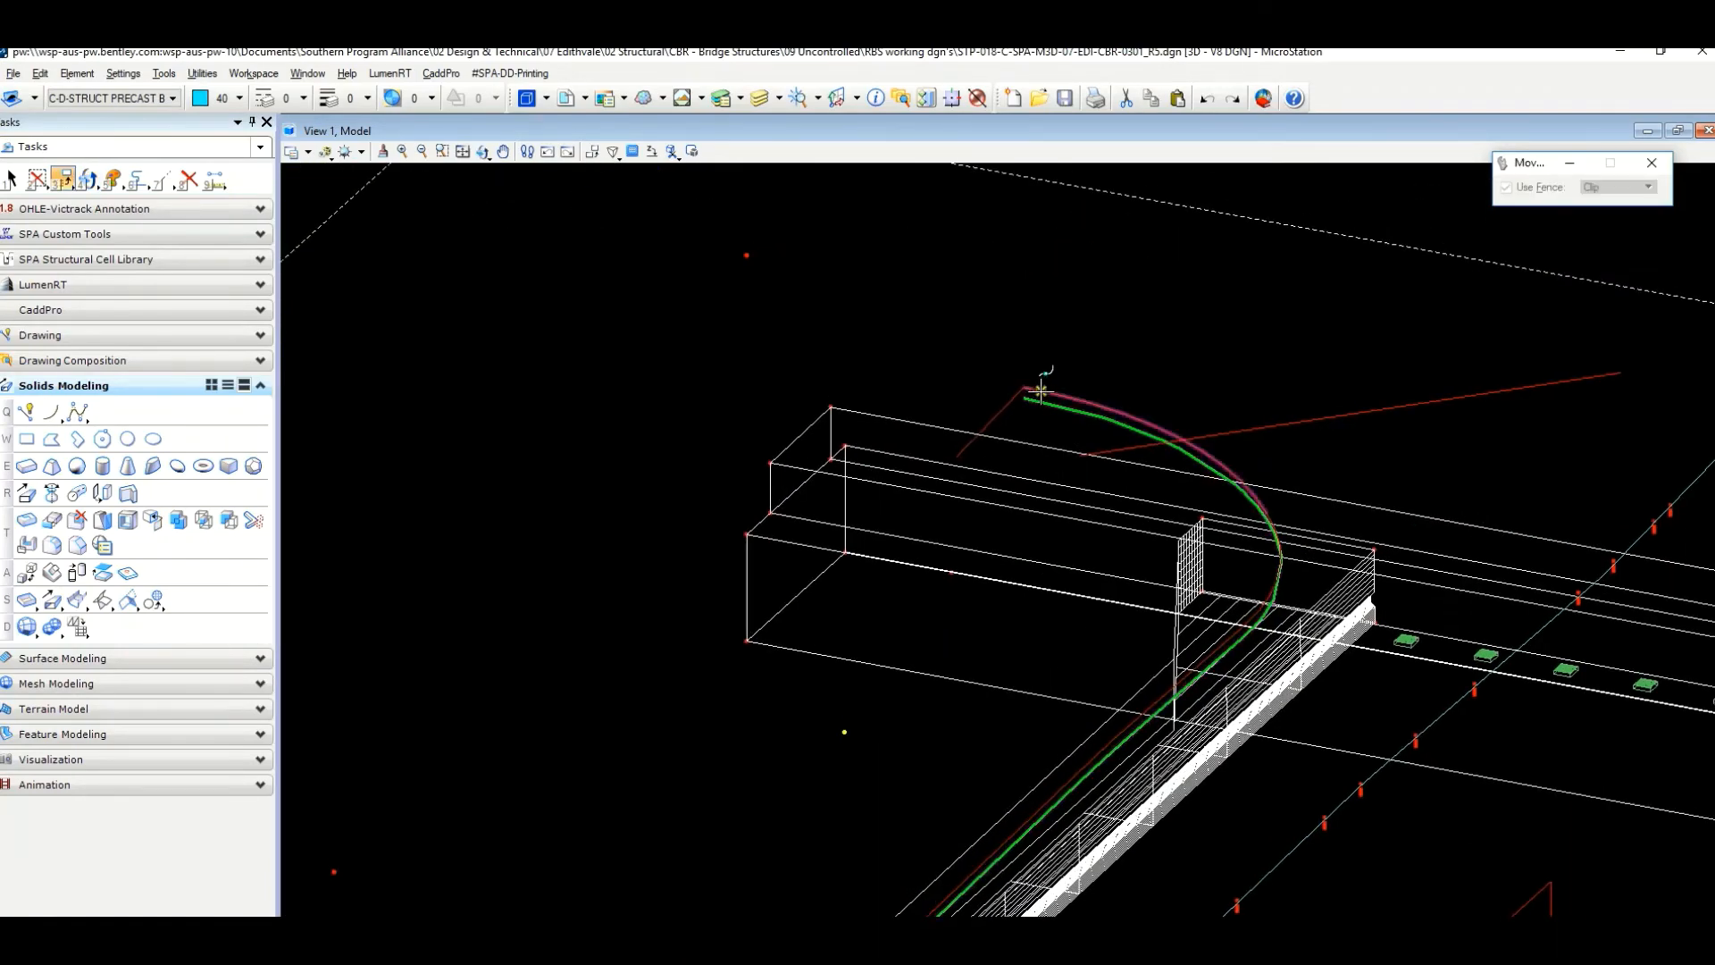
Delete the short straight red line attached to the curve's end above the farther beam.
scroll(1027, 384, up, 3)
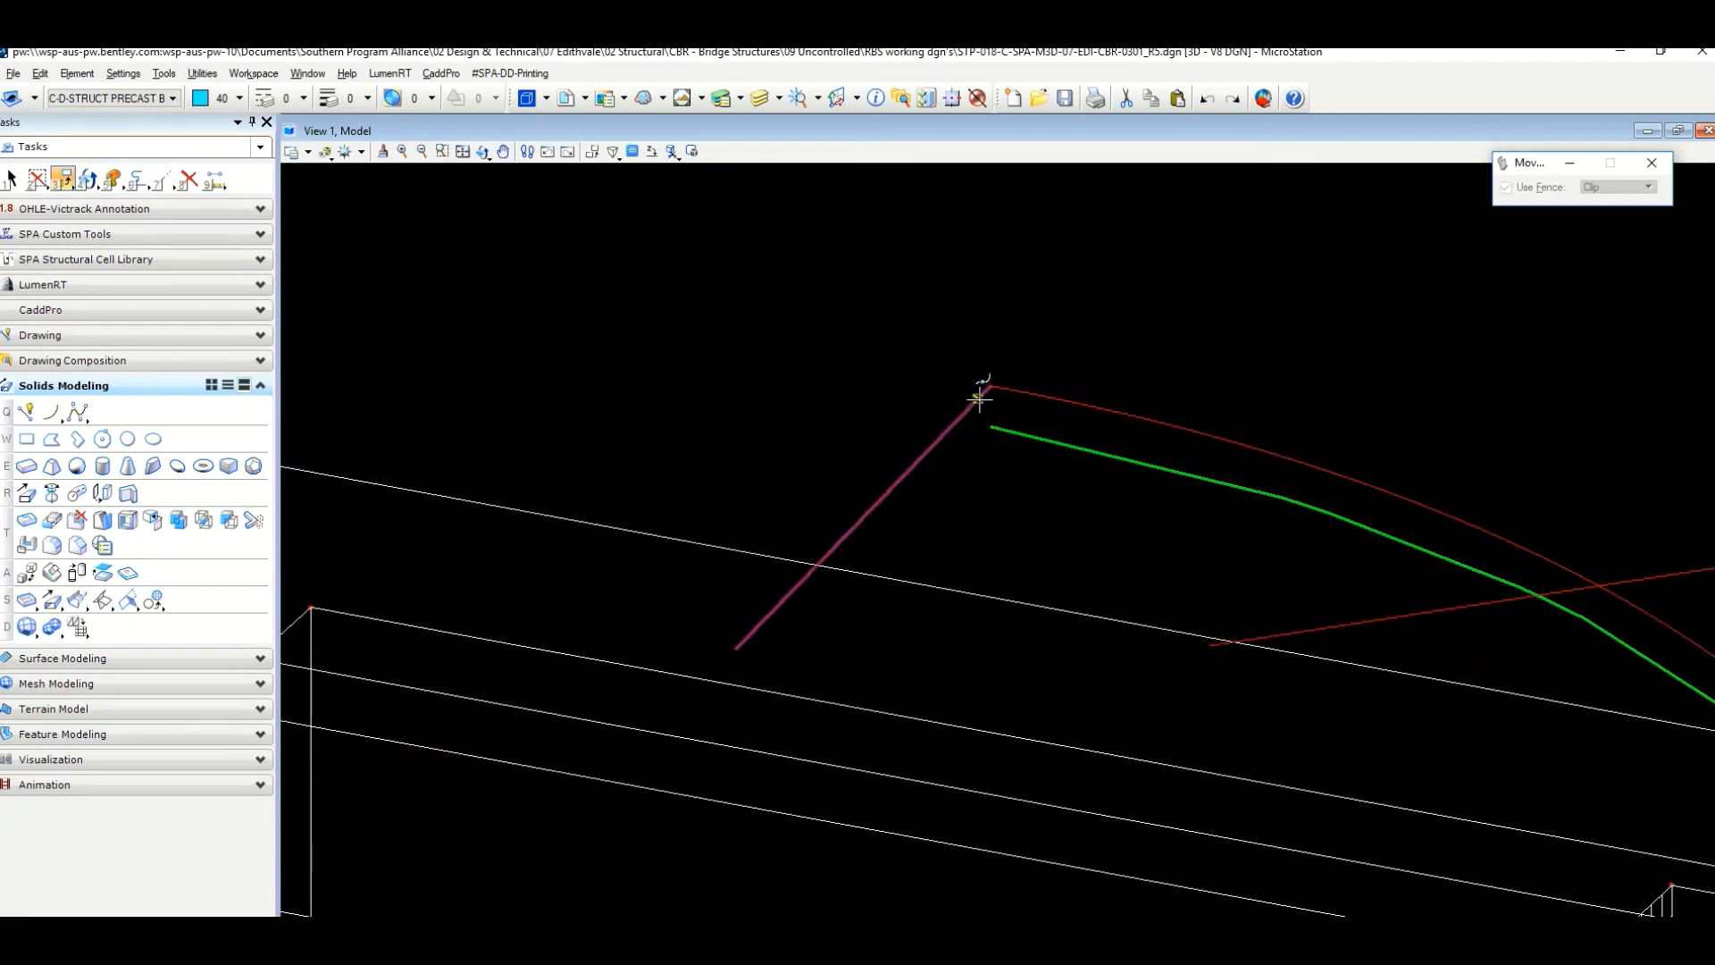
scroll(987, 388, up, 2)
scroll(989, 382, down, 4)
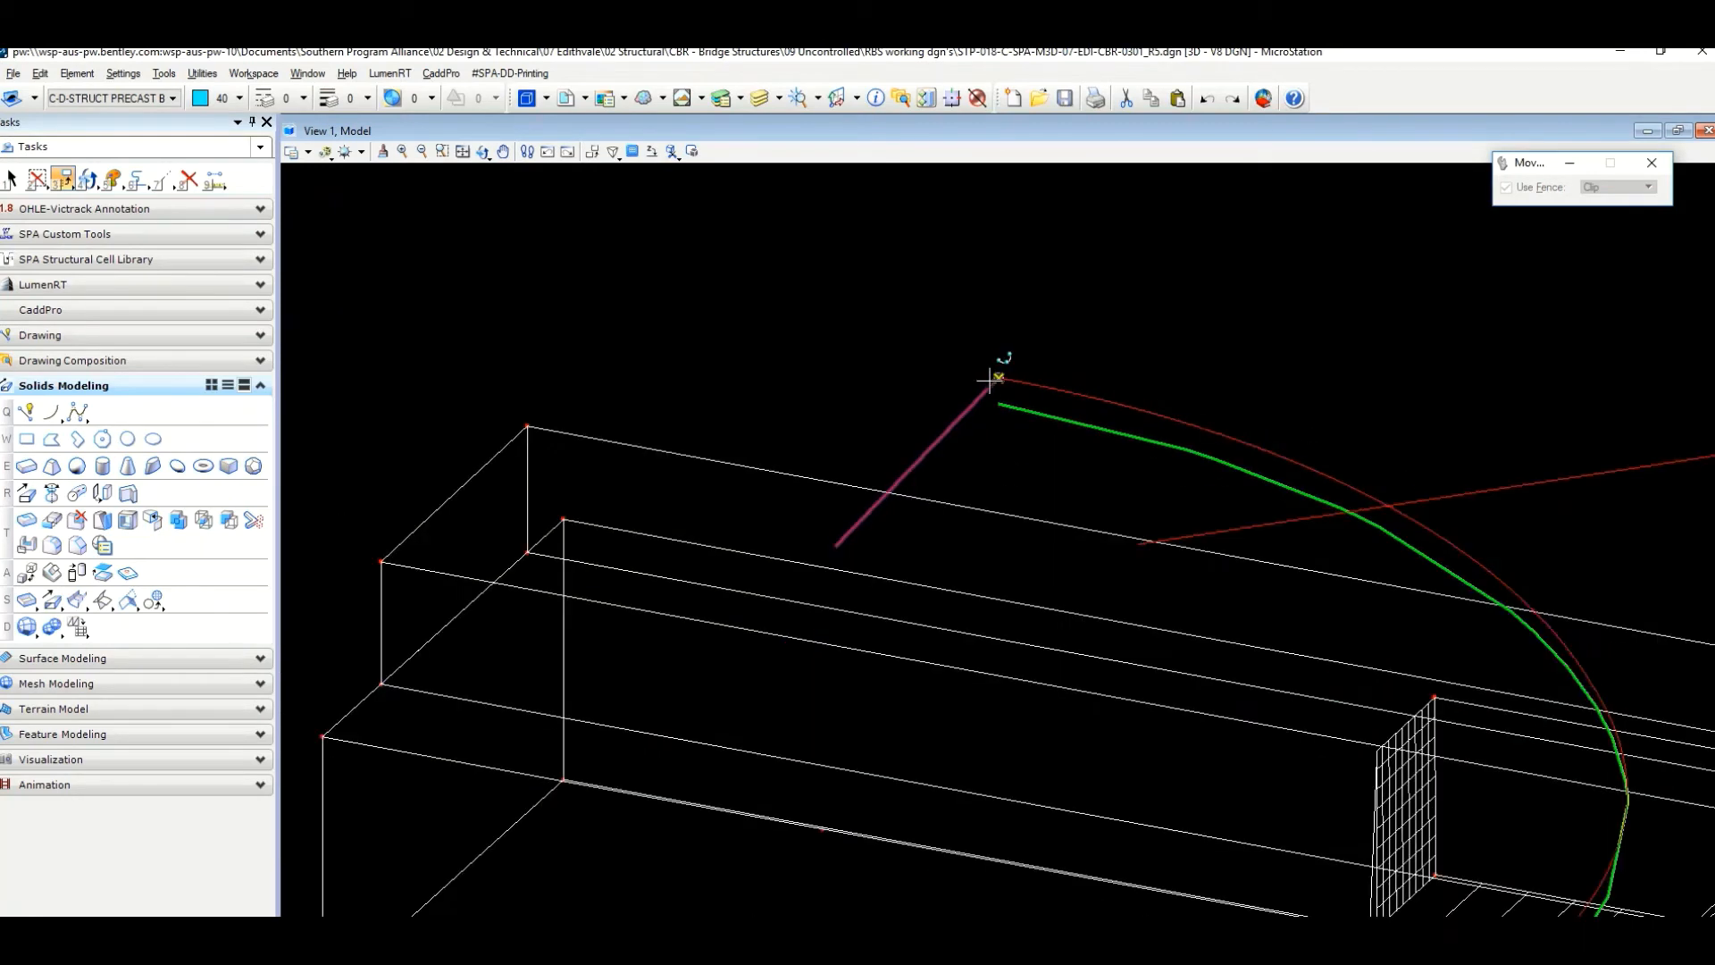
click(189, 180)
click(942, 431)
scroll(973, 435, down, 1)
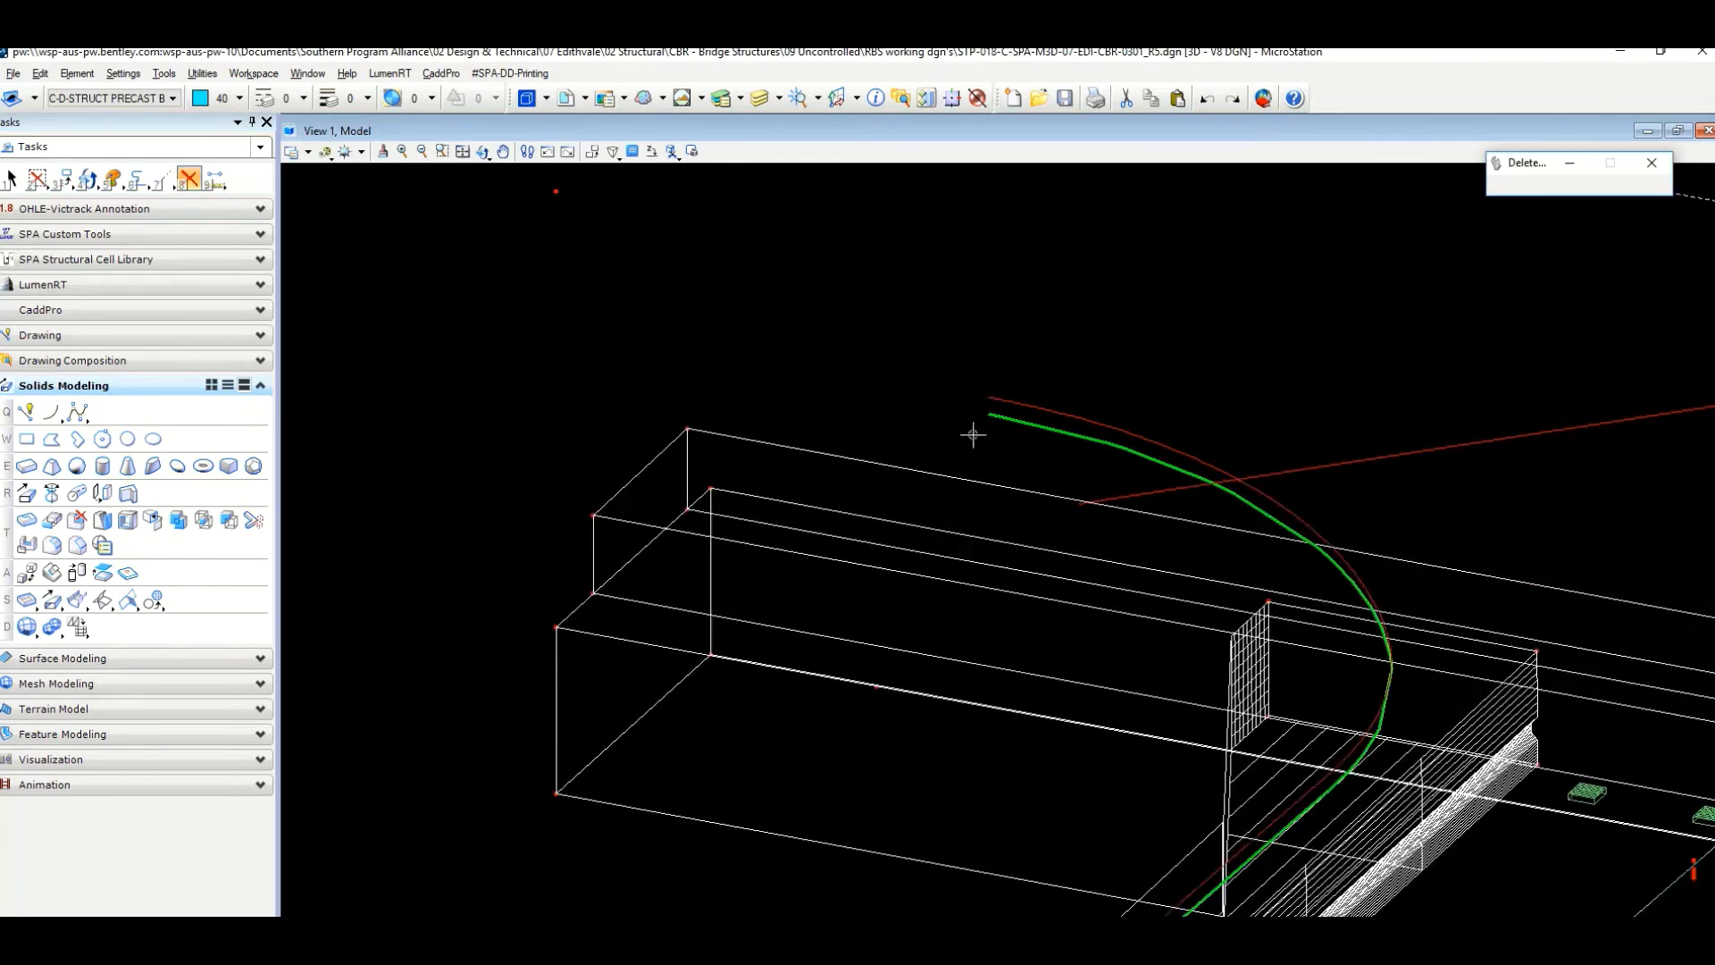
Join the whole red curve between both beams with Create Complex Chain, using the Automatic method and Max Gap 0.000.
scroll(973, 435, down, 3)
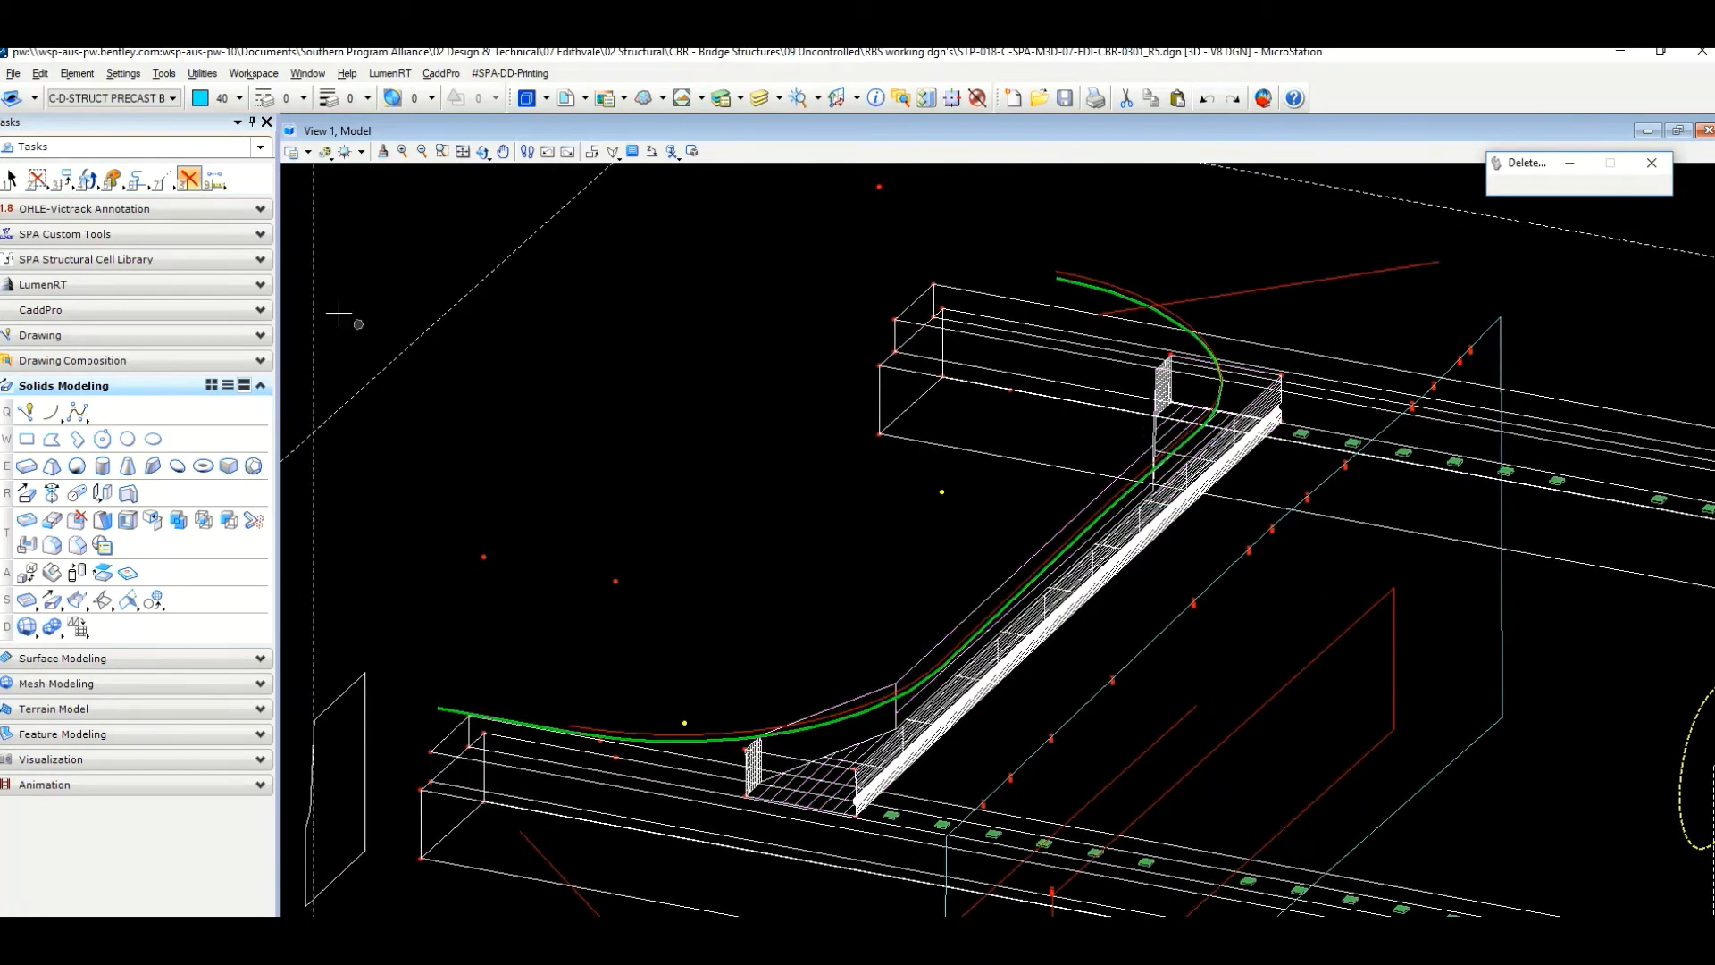
click(138, 180)
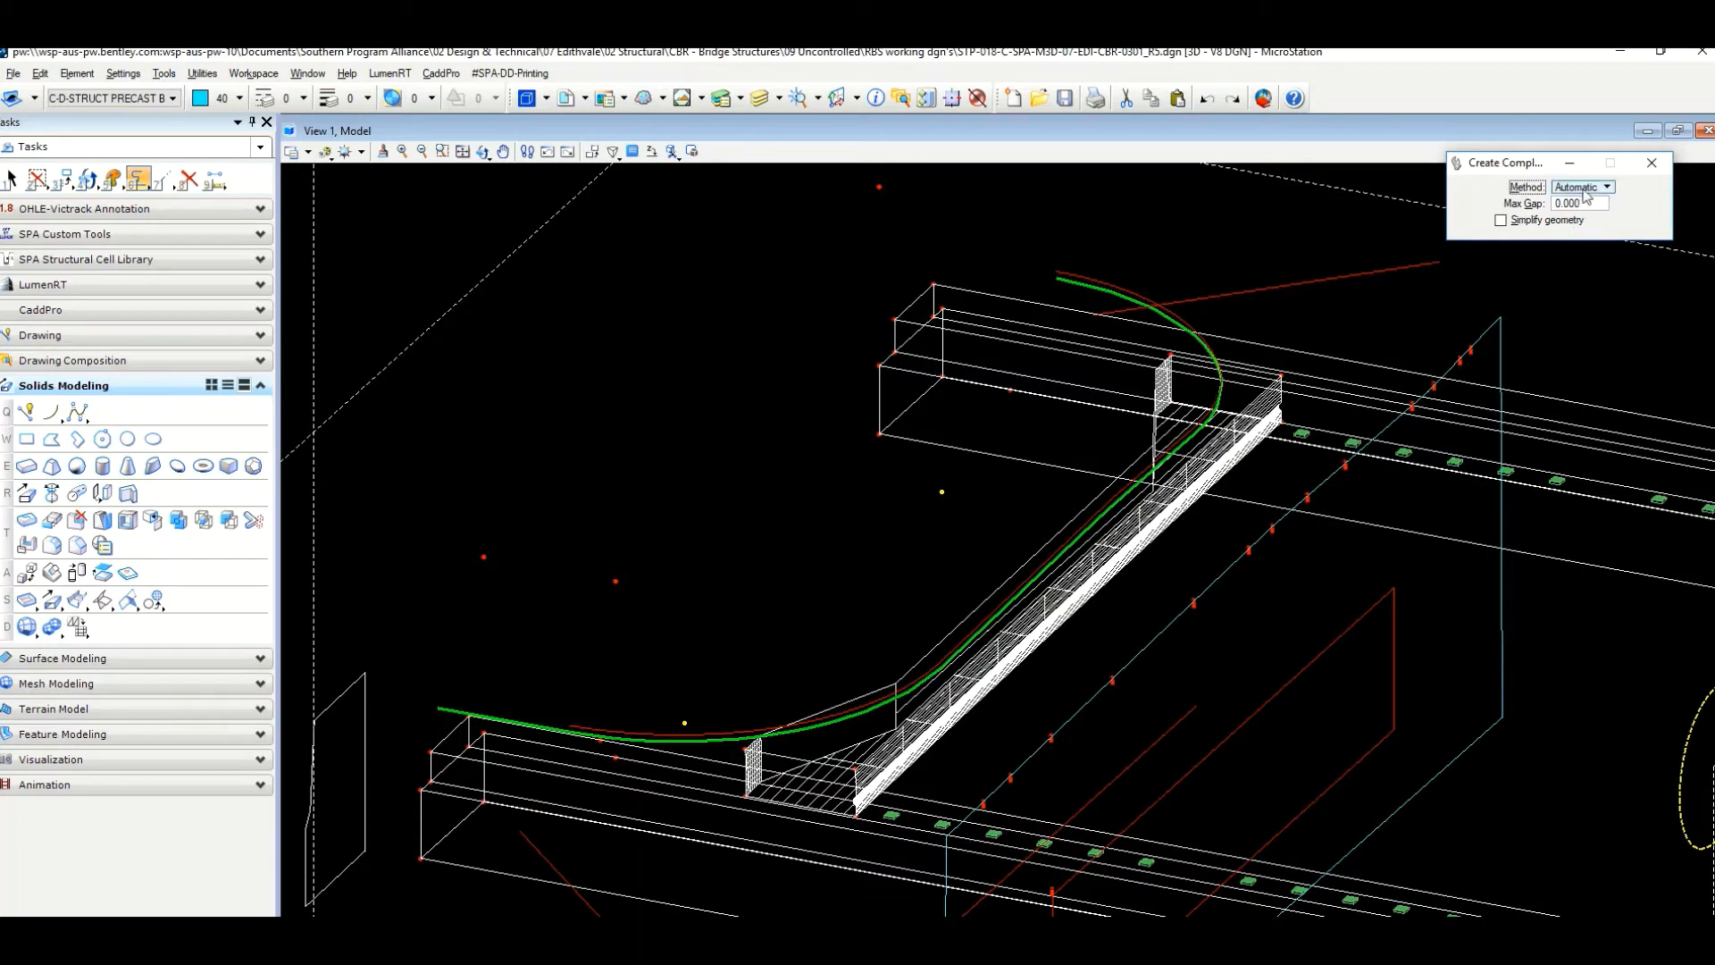
click(638, 731)
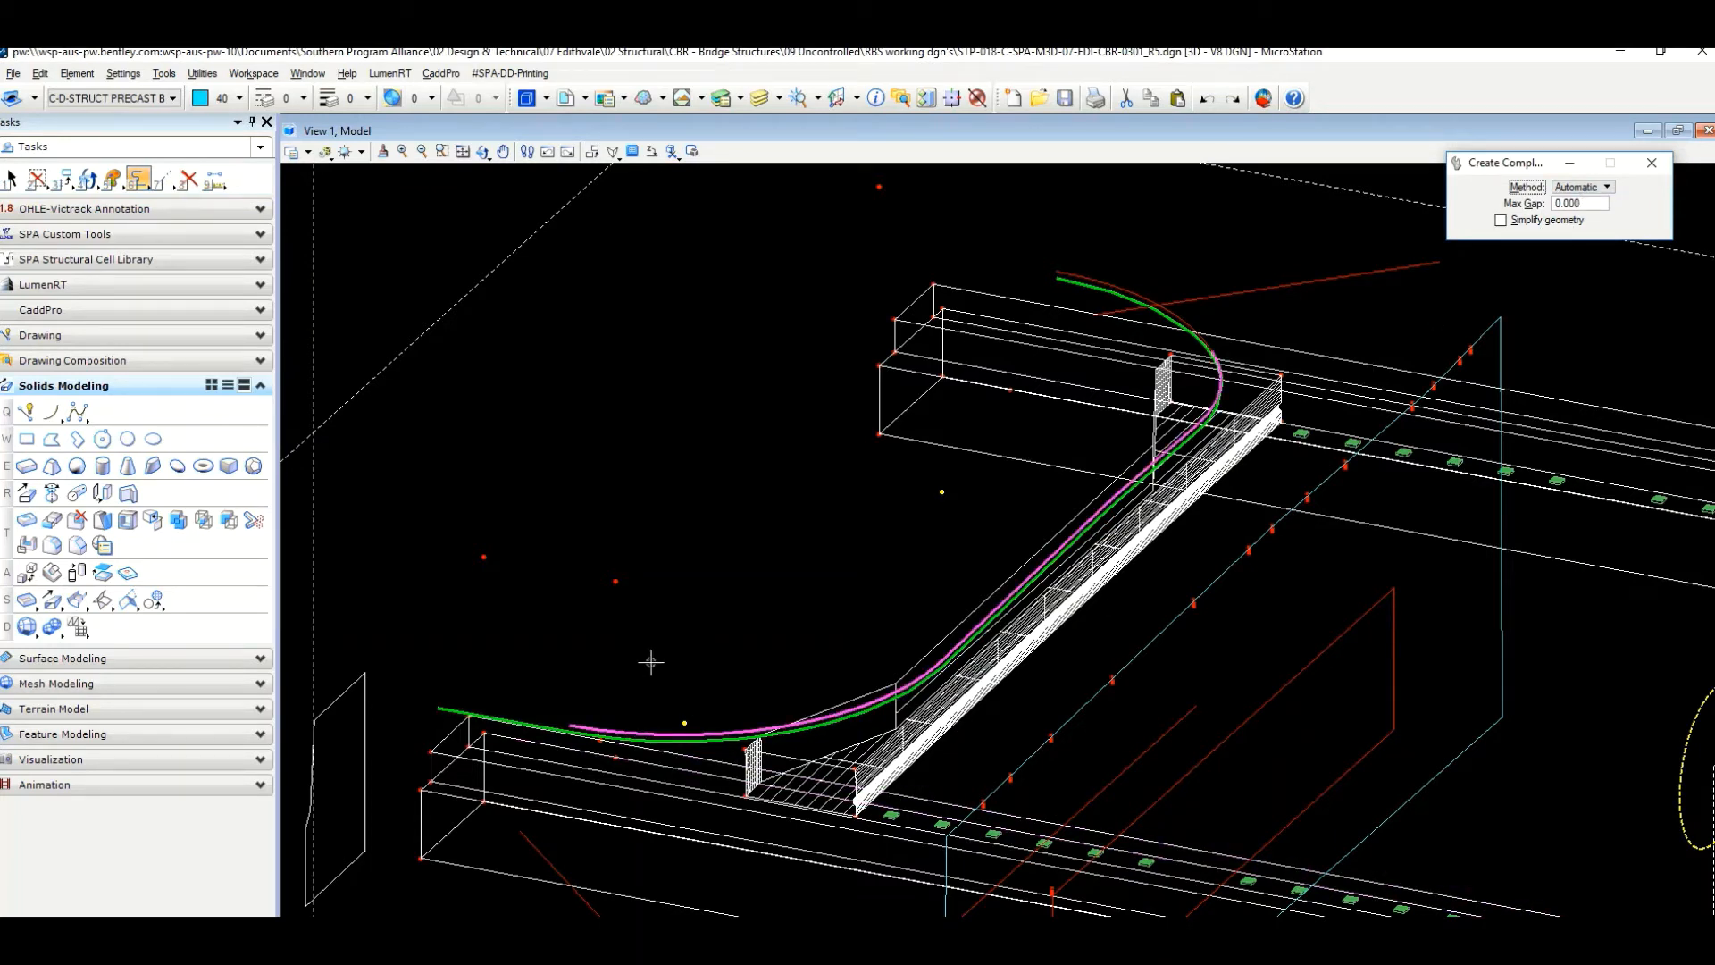
click(652, 662)
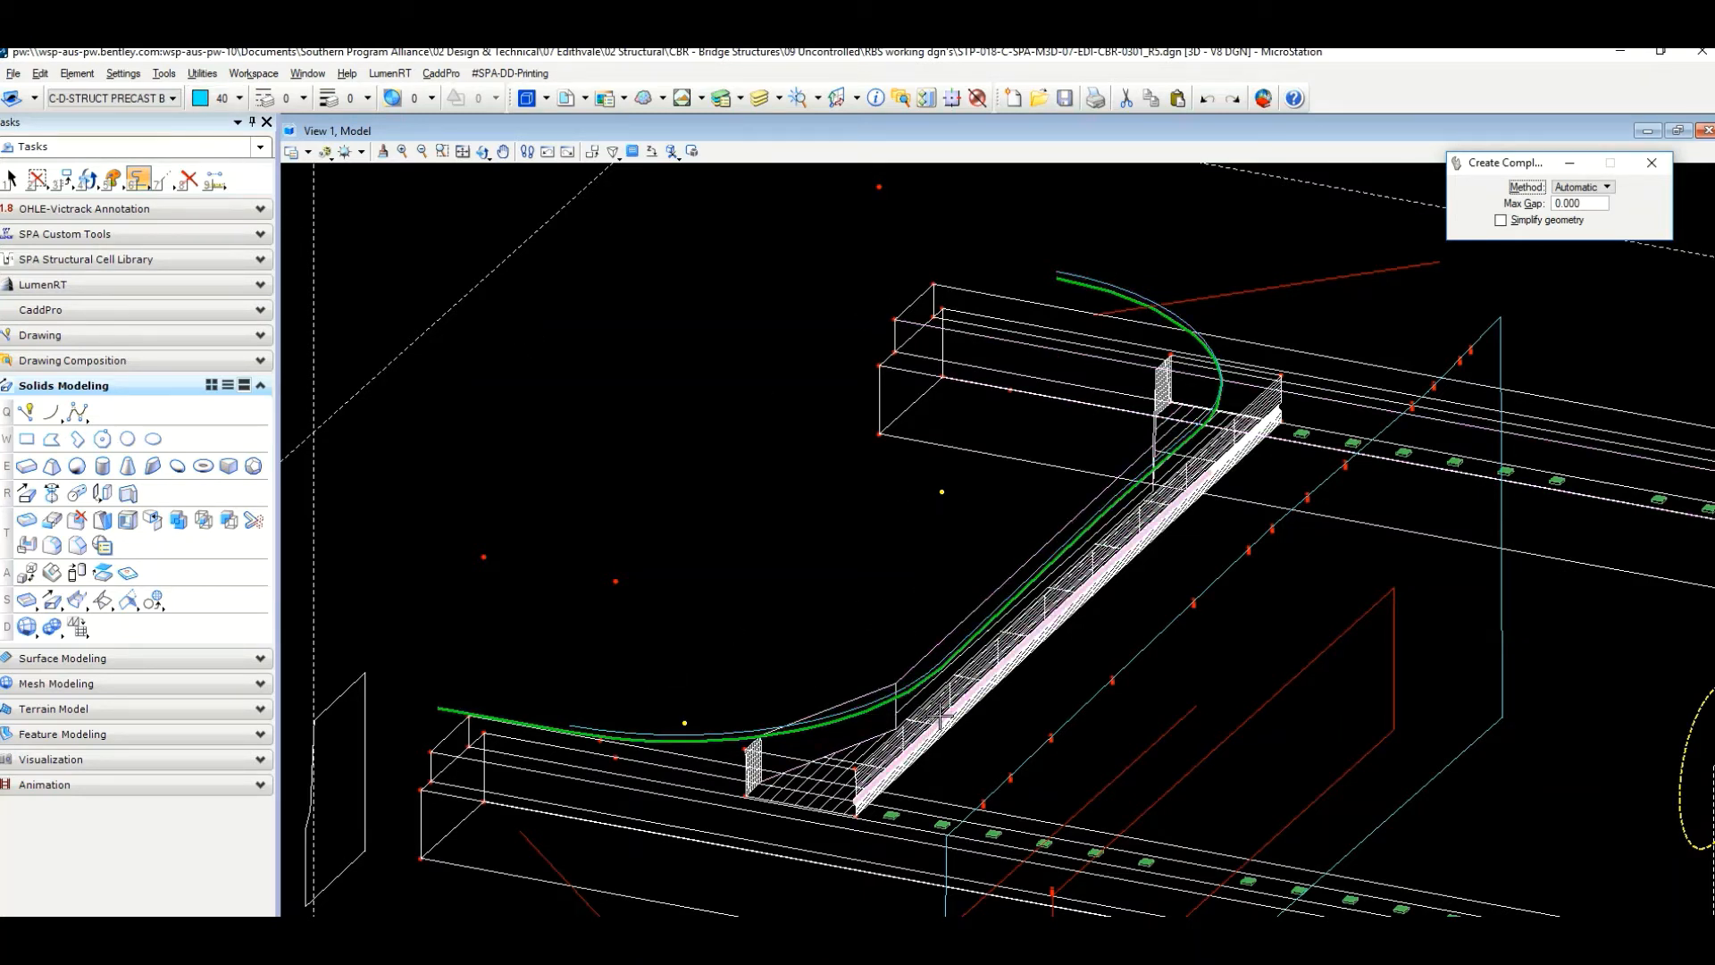
Delete the large blue vertical rectangle outline running beside the bridge section between the beams.
middle_drag(877, 735, 877, 706)
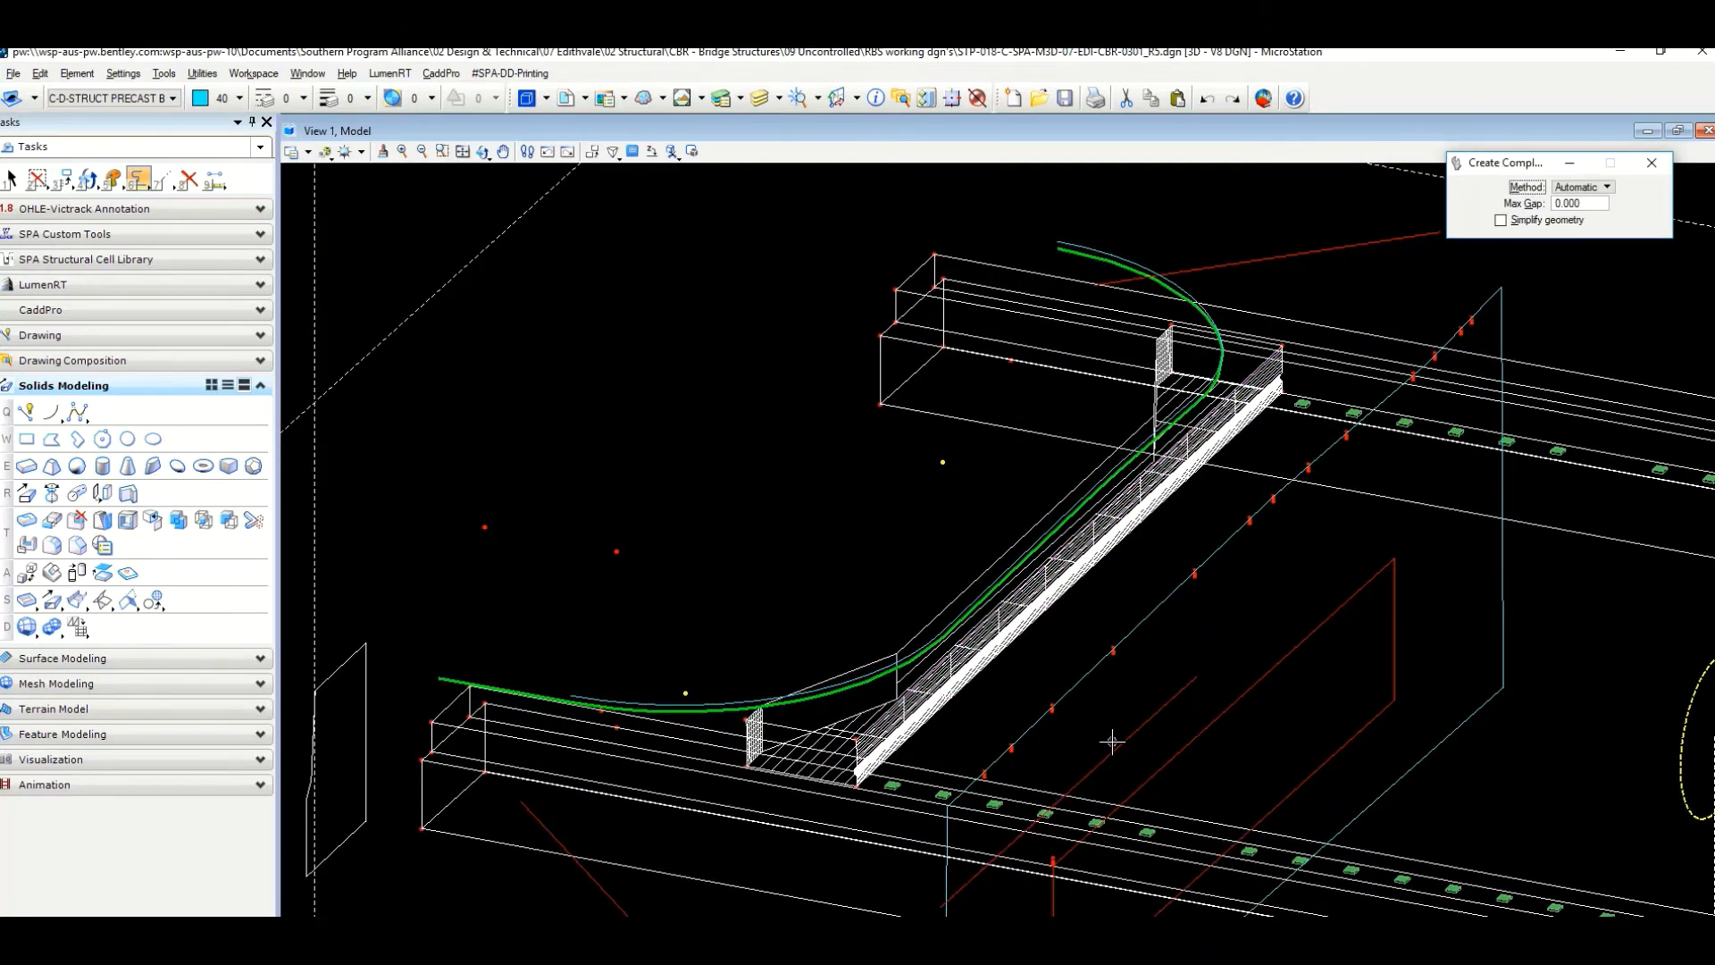
scroll(1110, 749, down, 1)
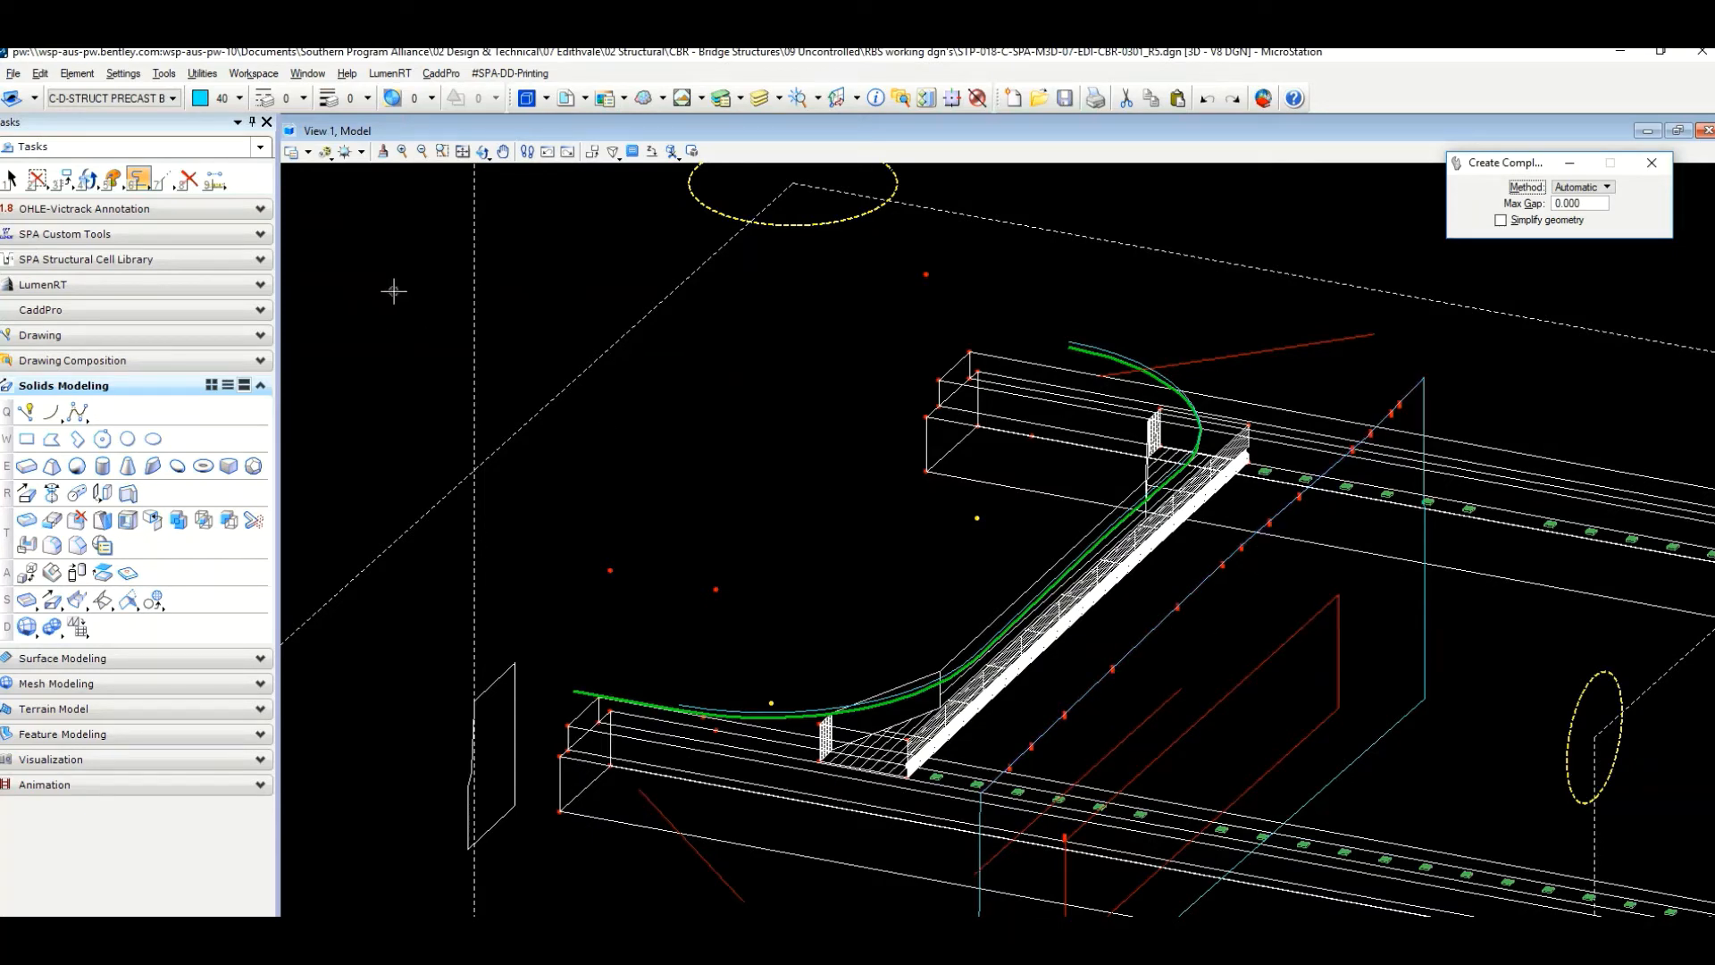
click(189, 179)
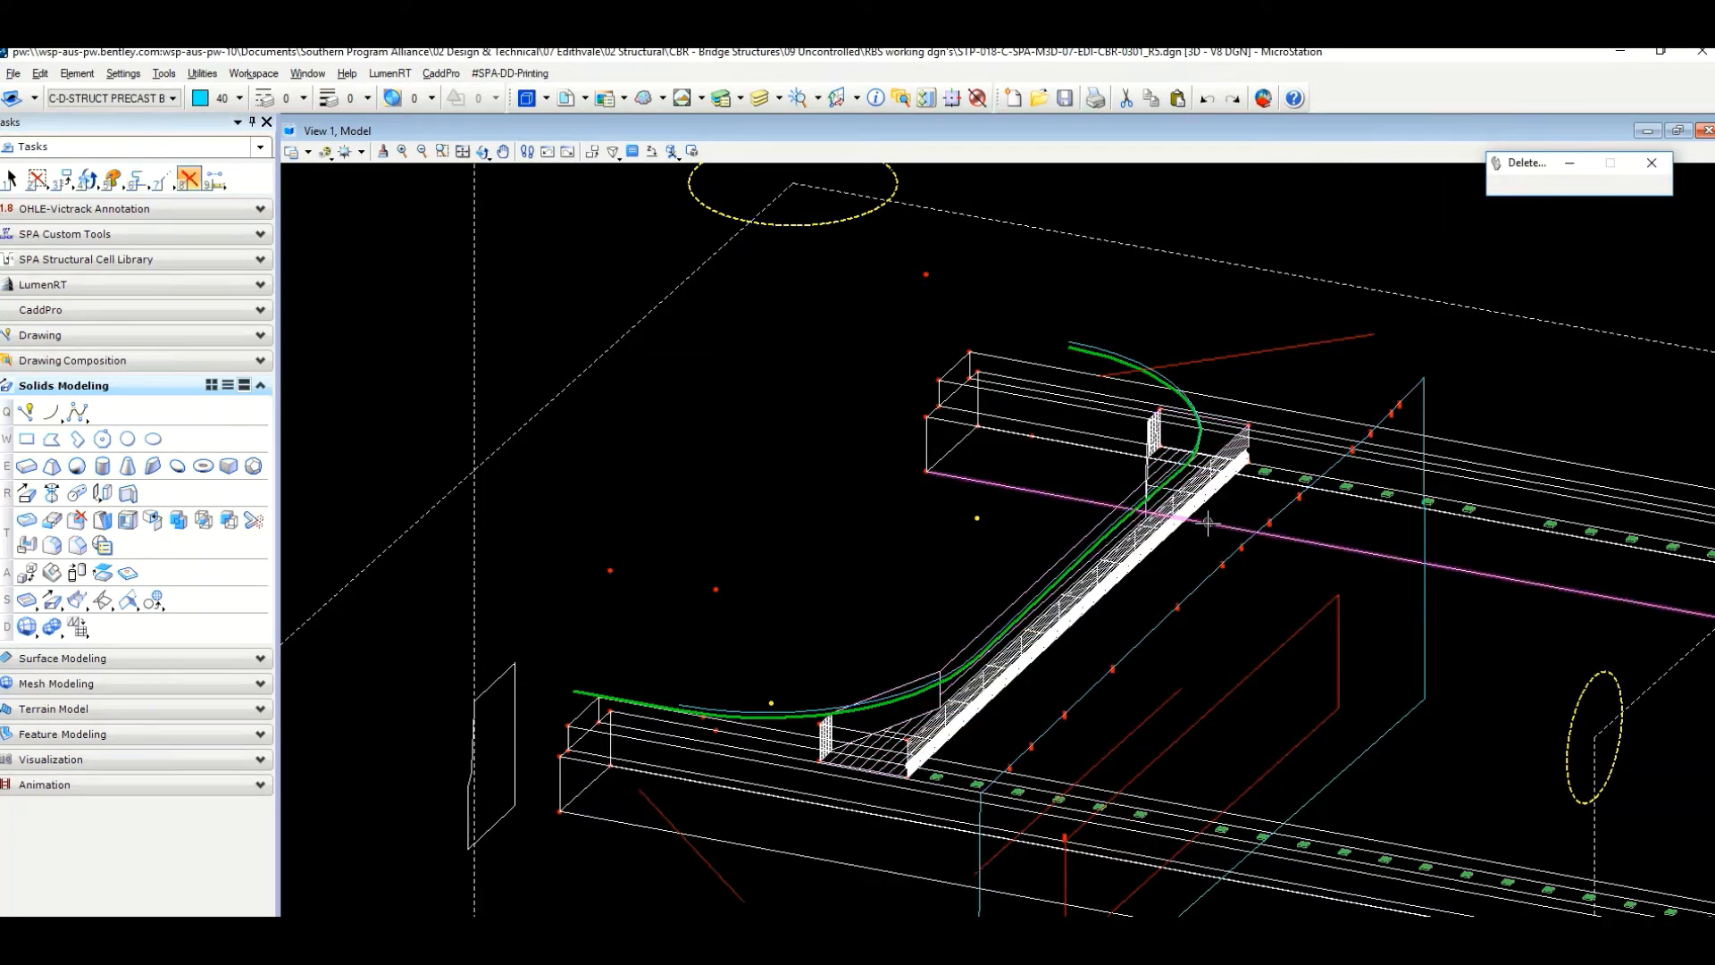
click(1211, 572)
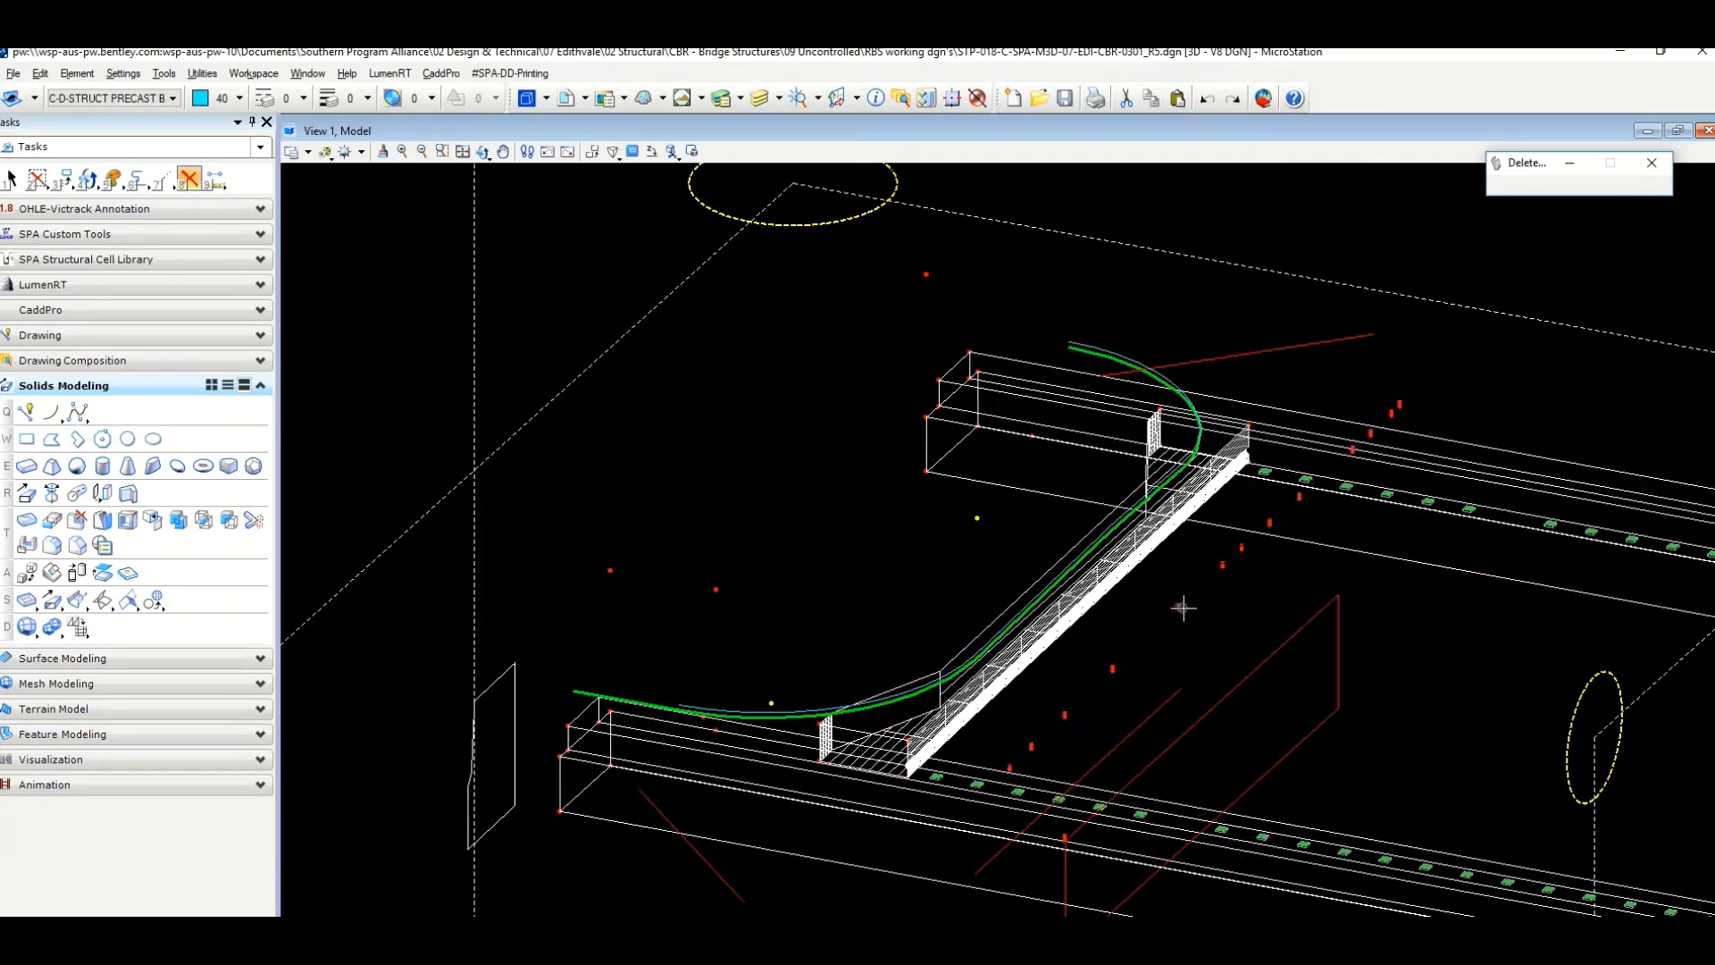
Adjust the lock settings and move the closed profile by its lower bend vertex onto the joined curve's end at the nearer beam.
scroll(1203, 598, down, 1)
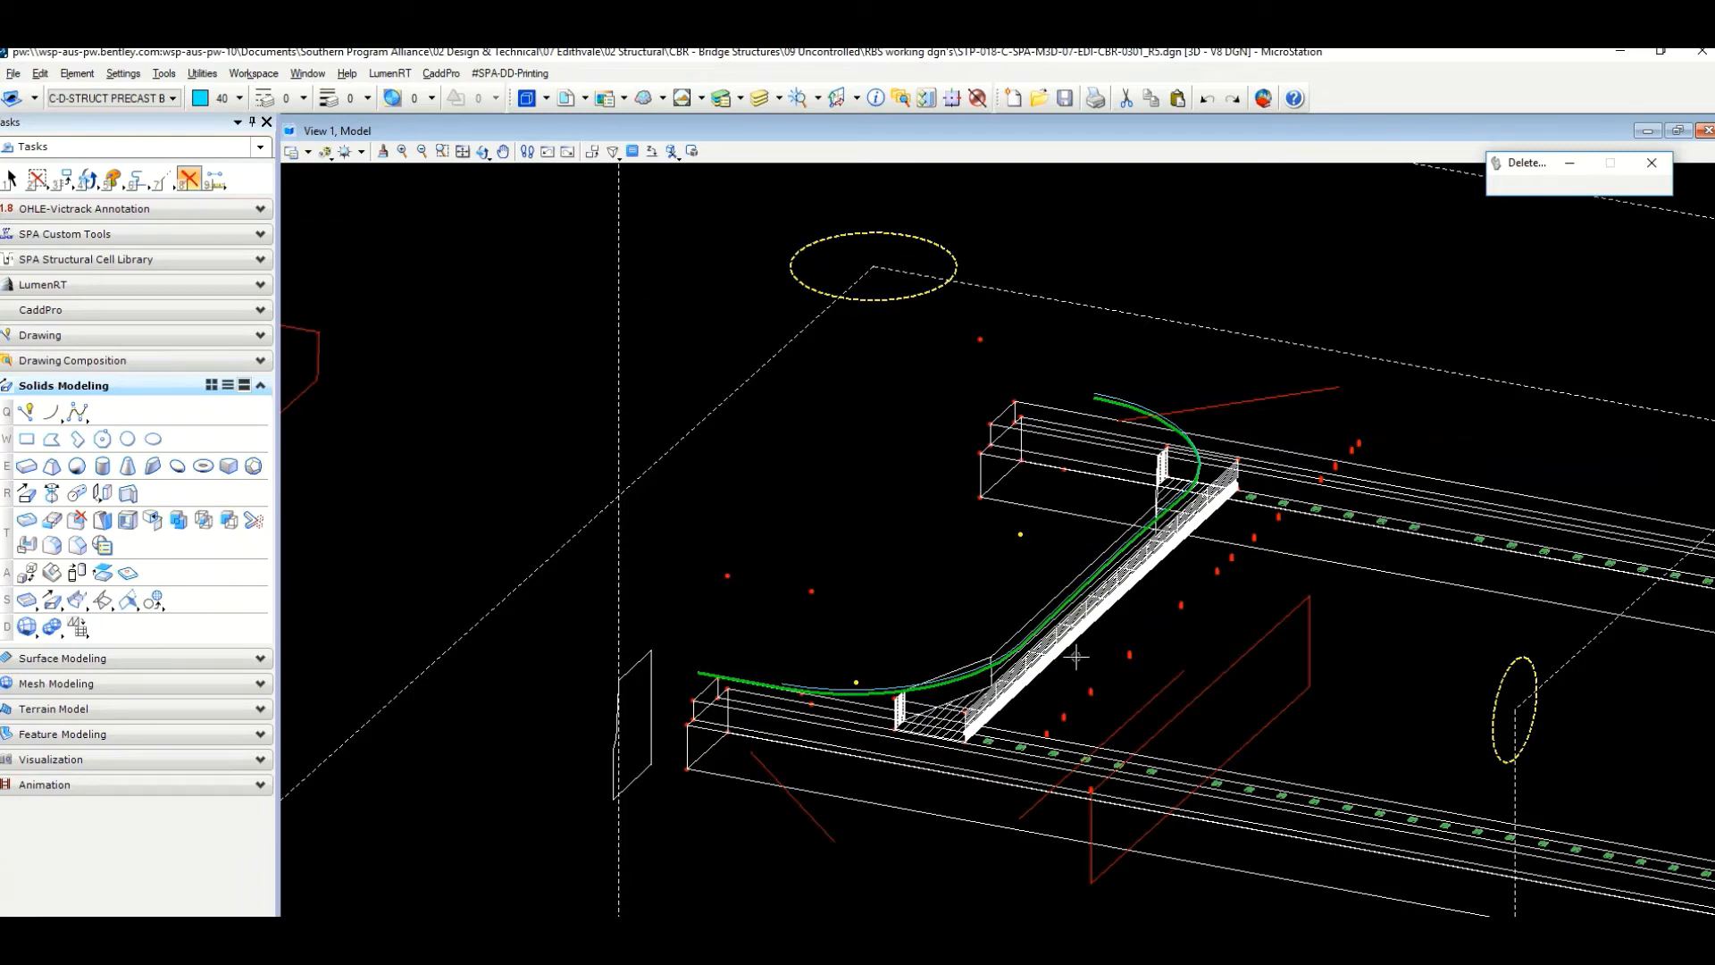
scroll(757, 706, up, 2)
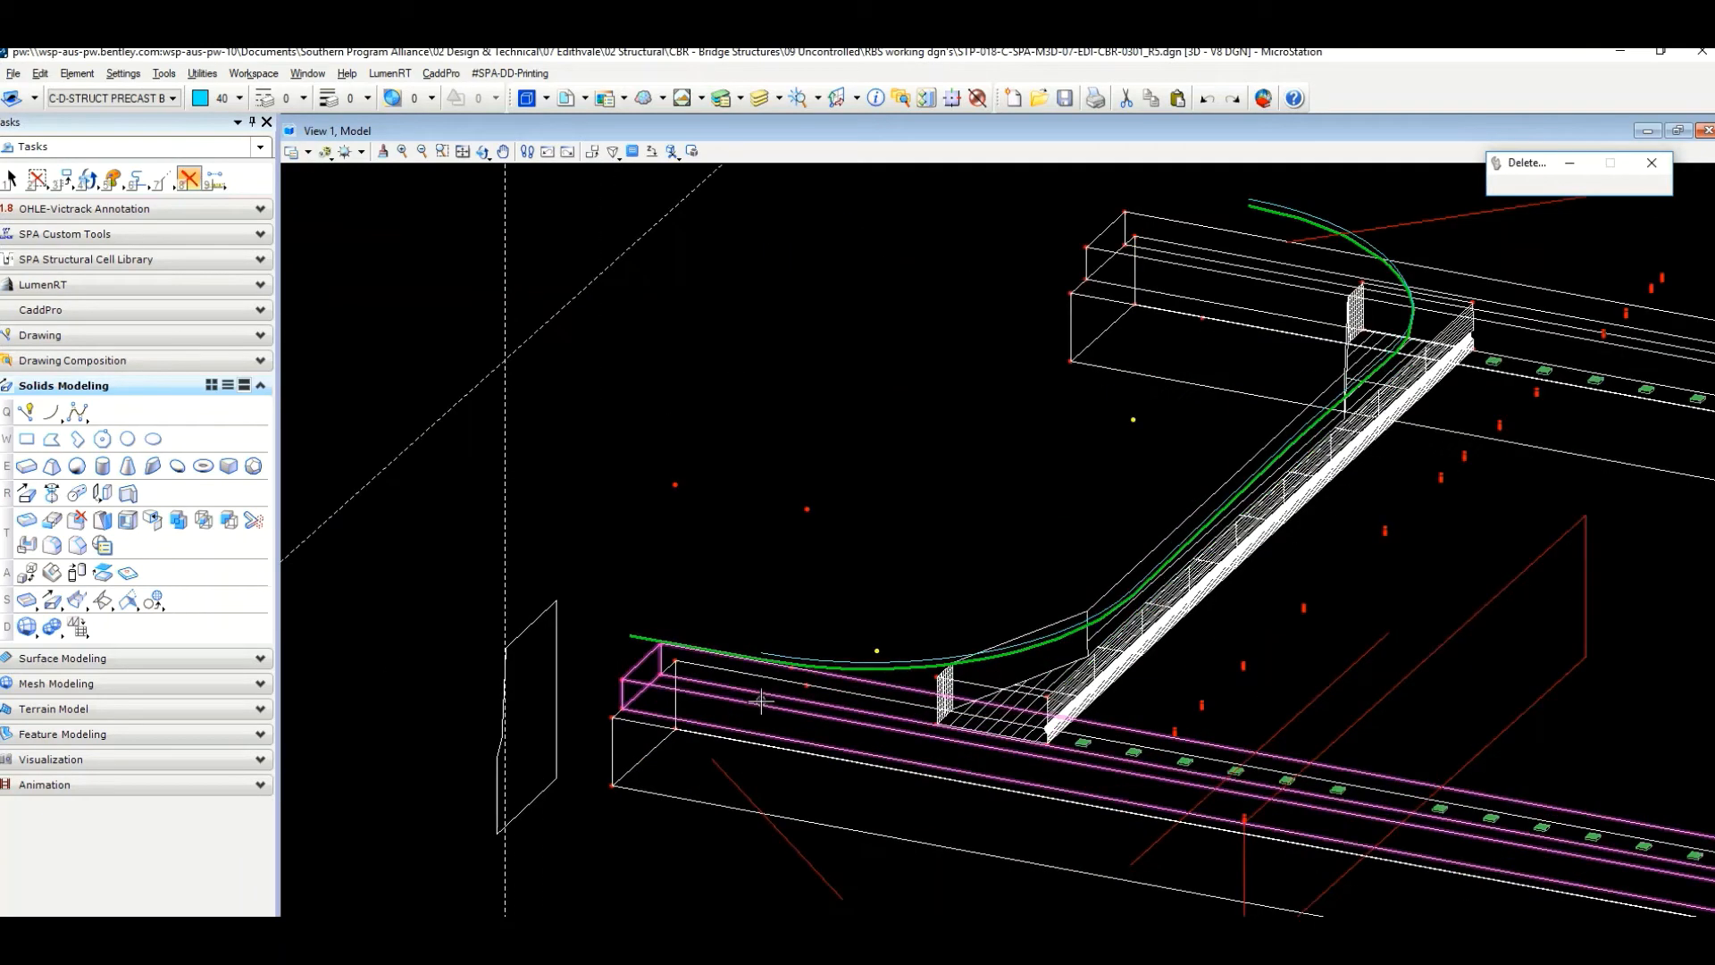
scroll(761, 702, up, 3)
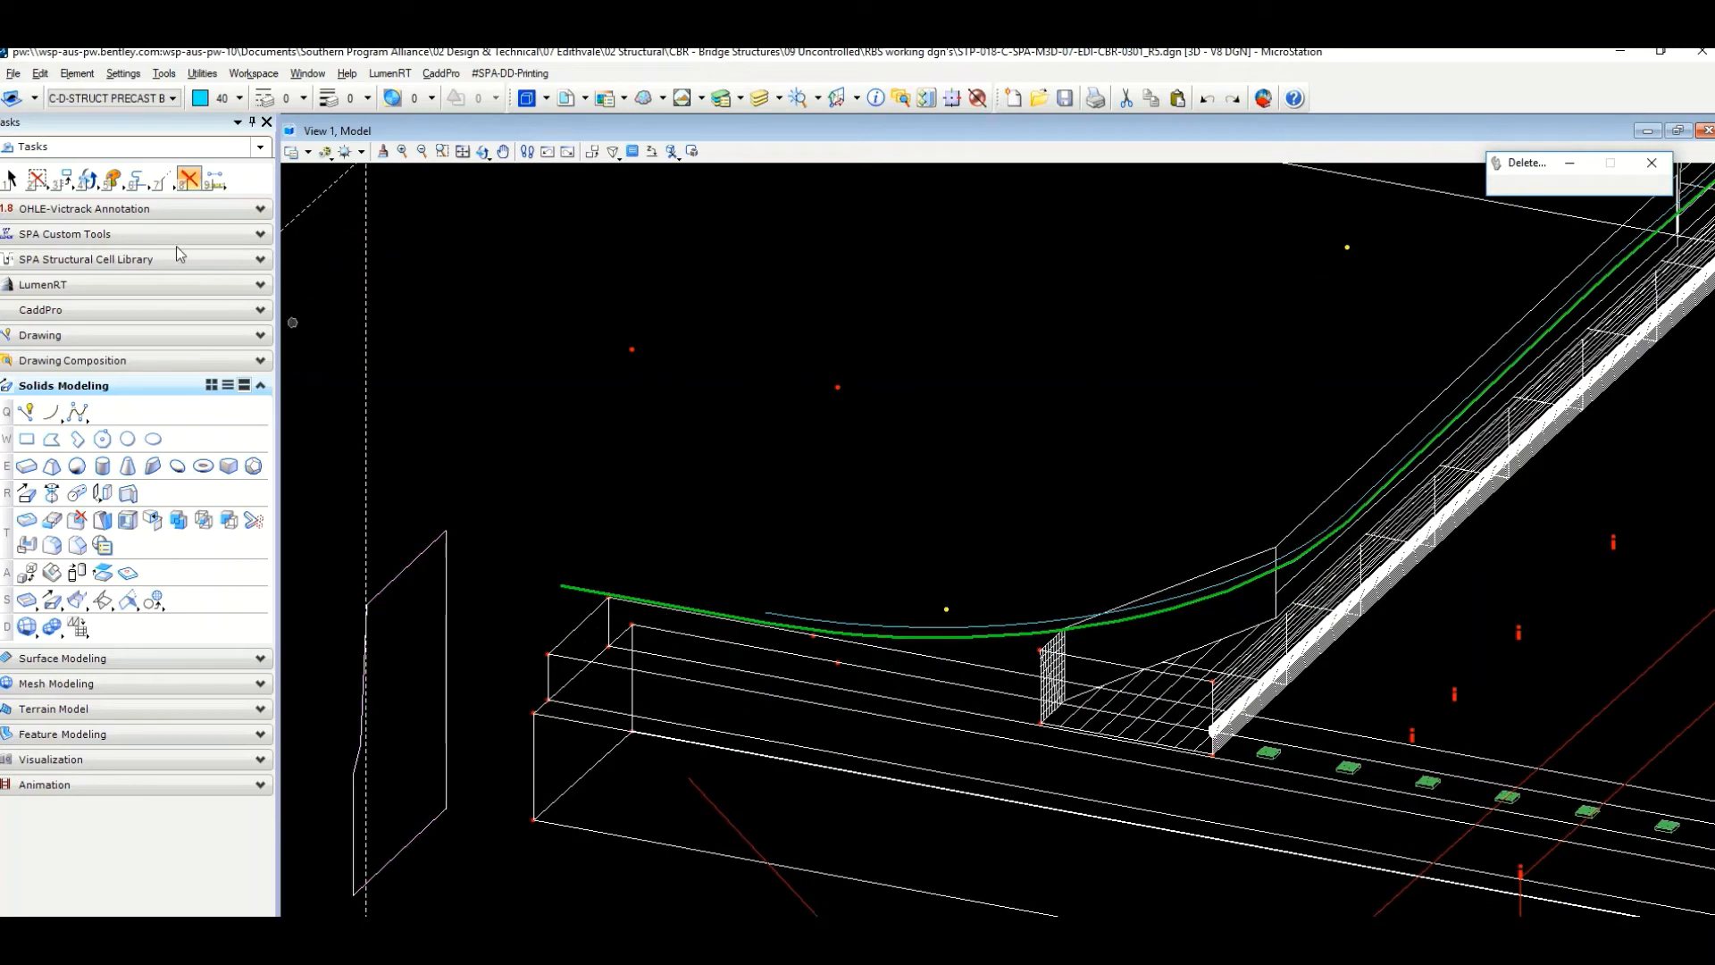
click(63, 177)
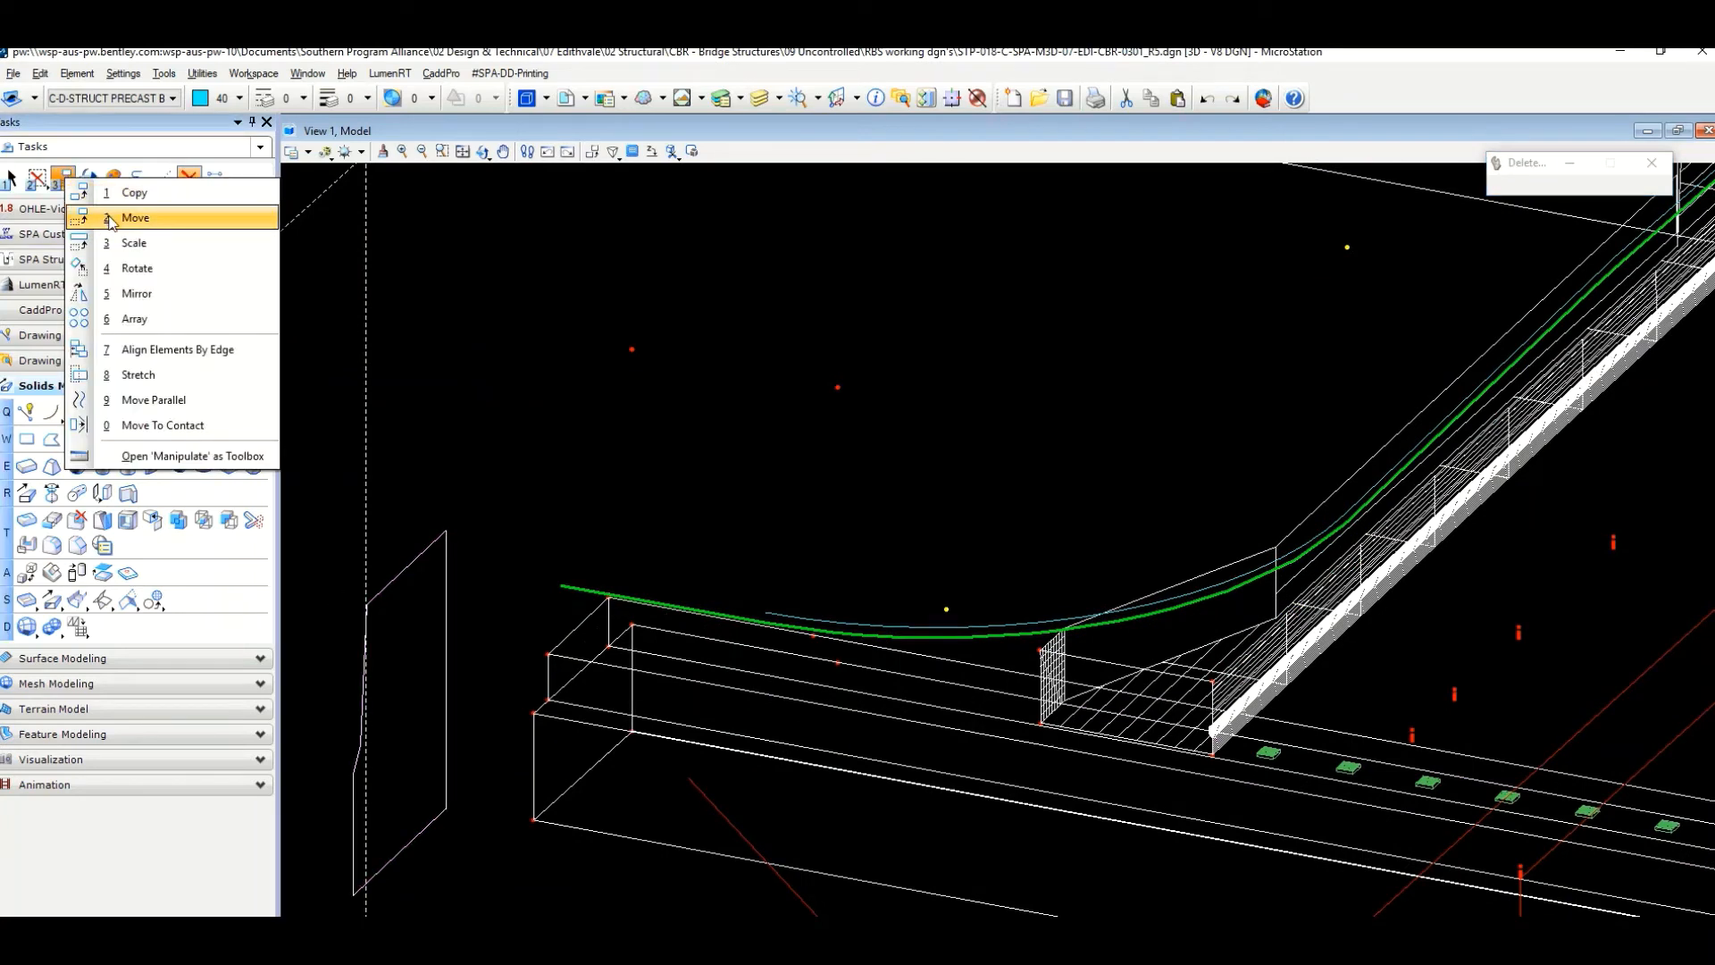
click(111, 221)
click(357, 761)
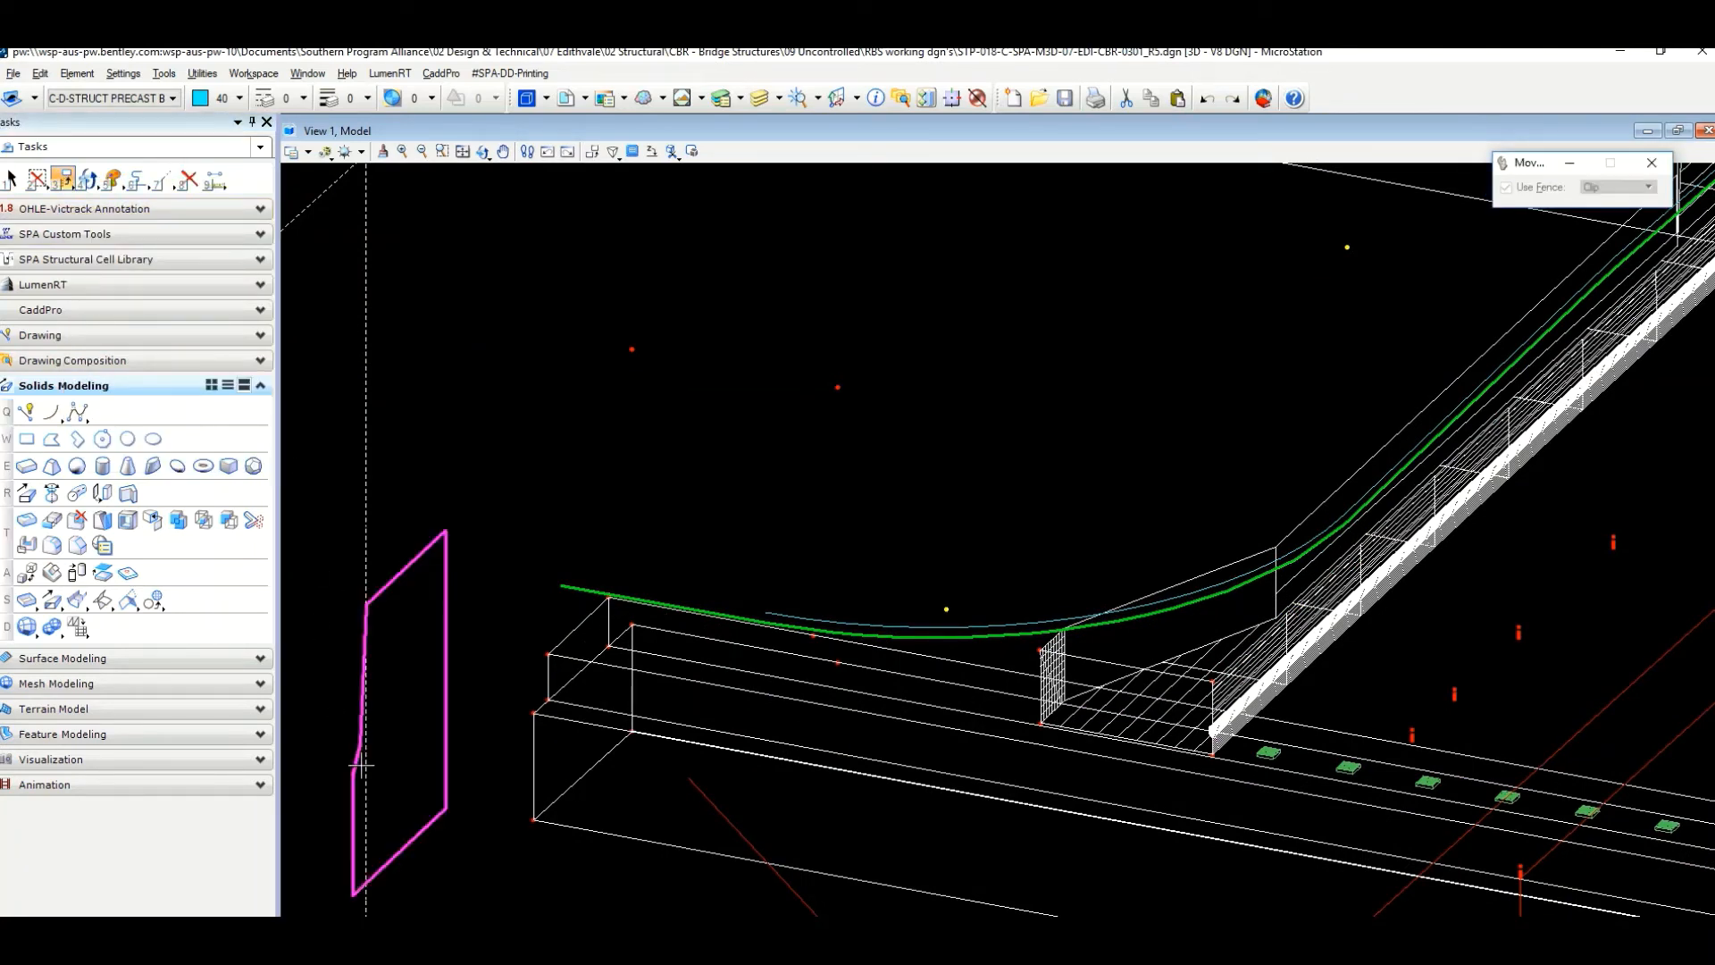
right_click(576, 501)
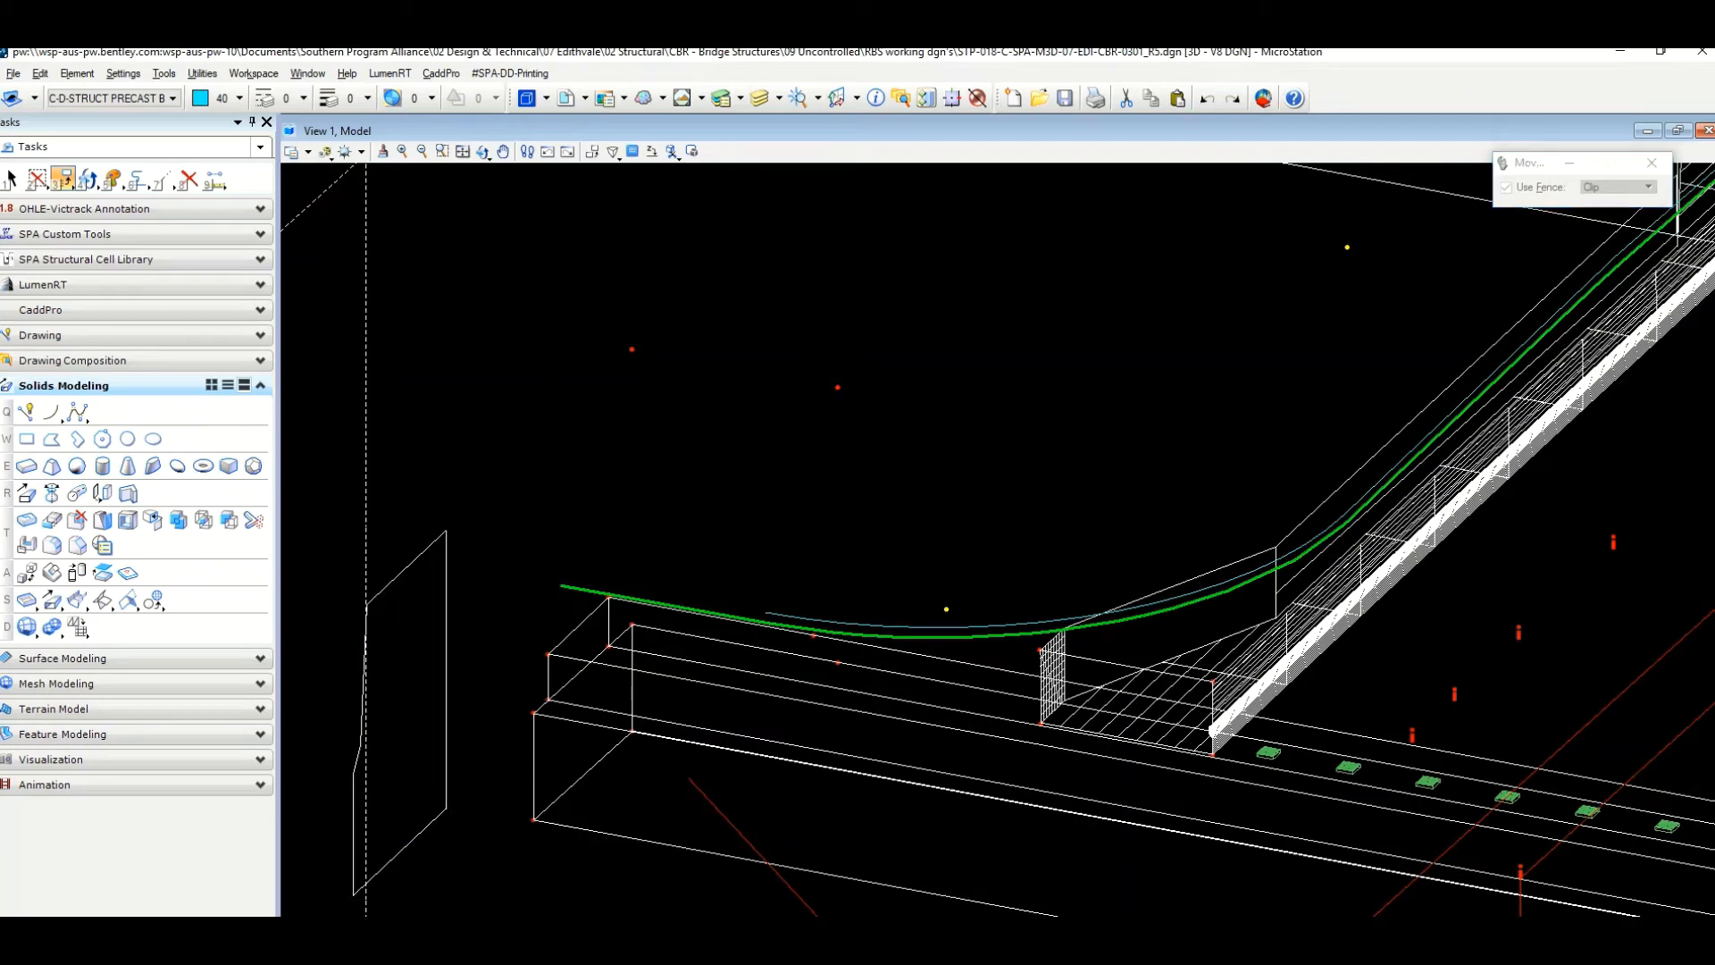
right_click(1327, 723)
click(1378, 925)
click(1332, 924)
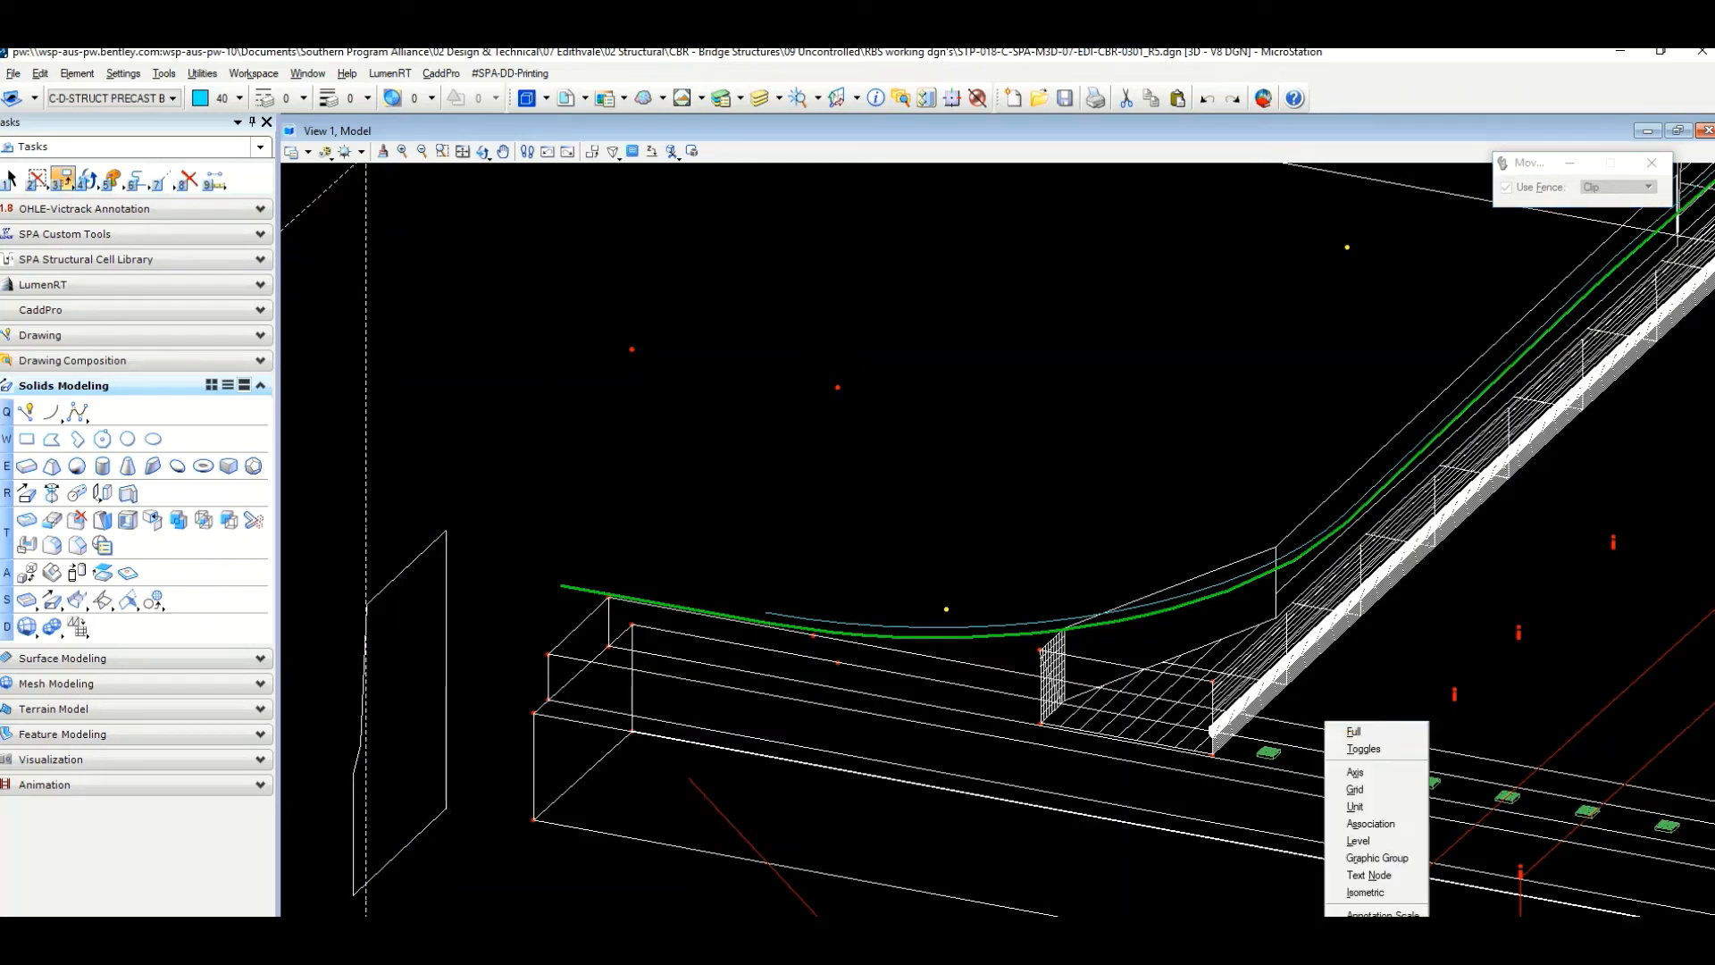
click(1378, 925)
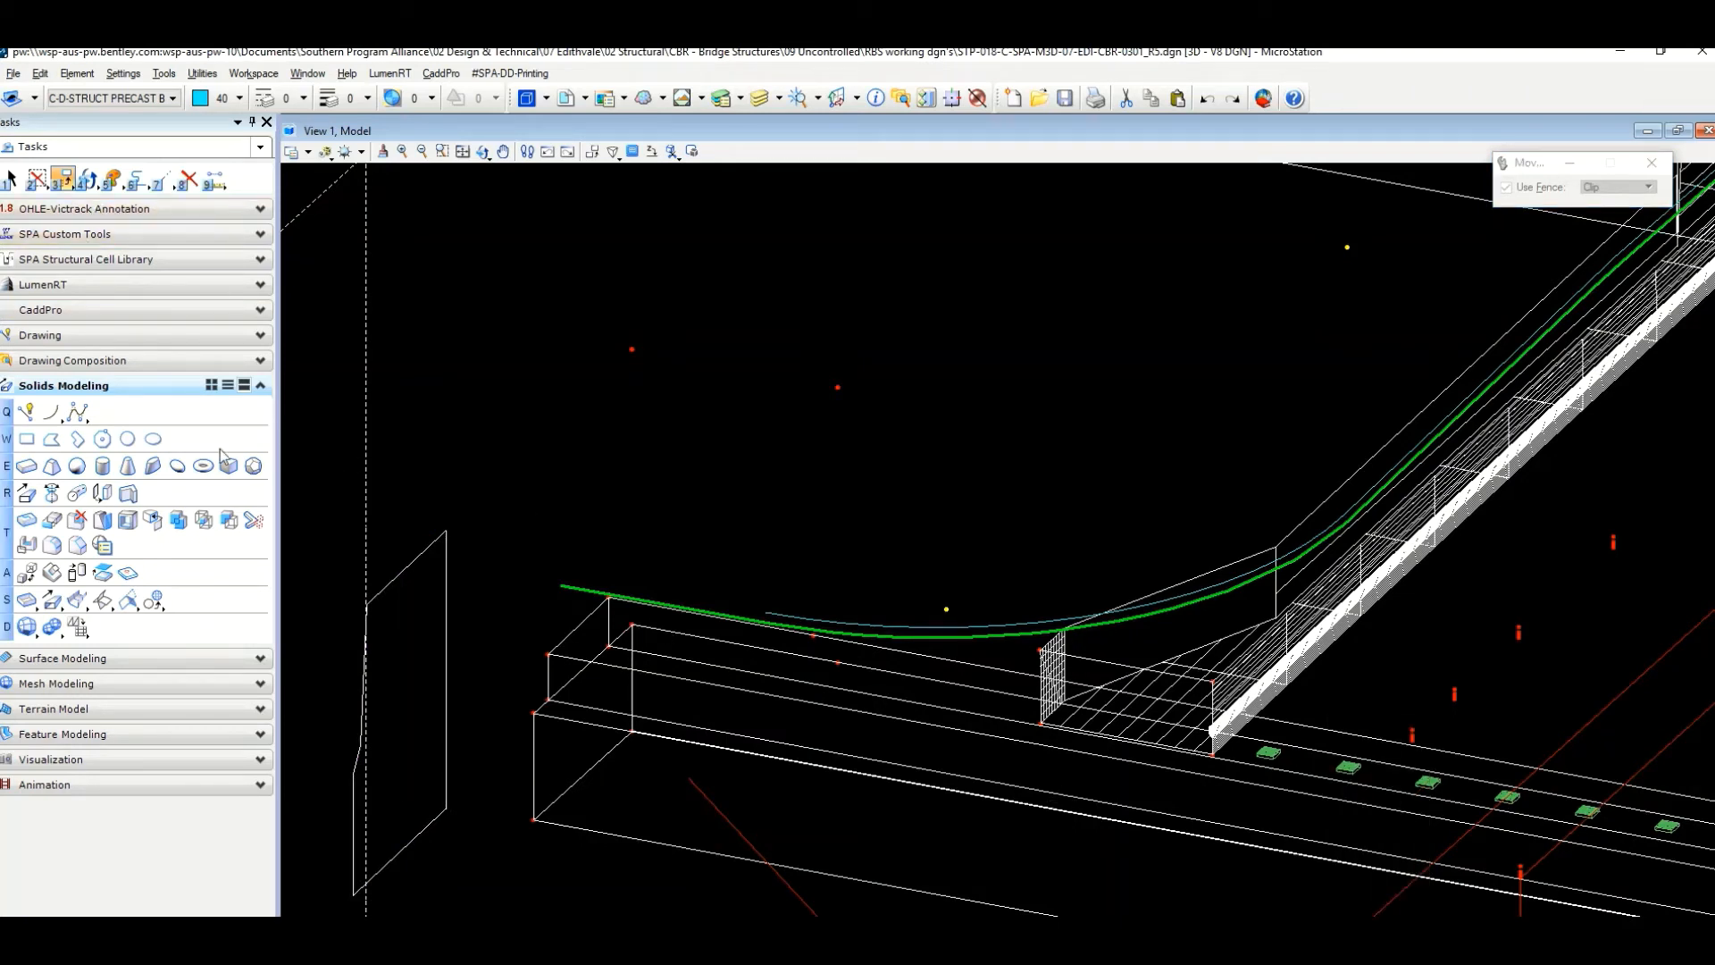
click(354, 767)
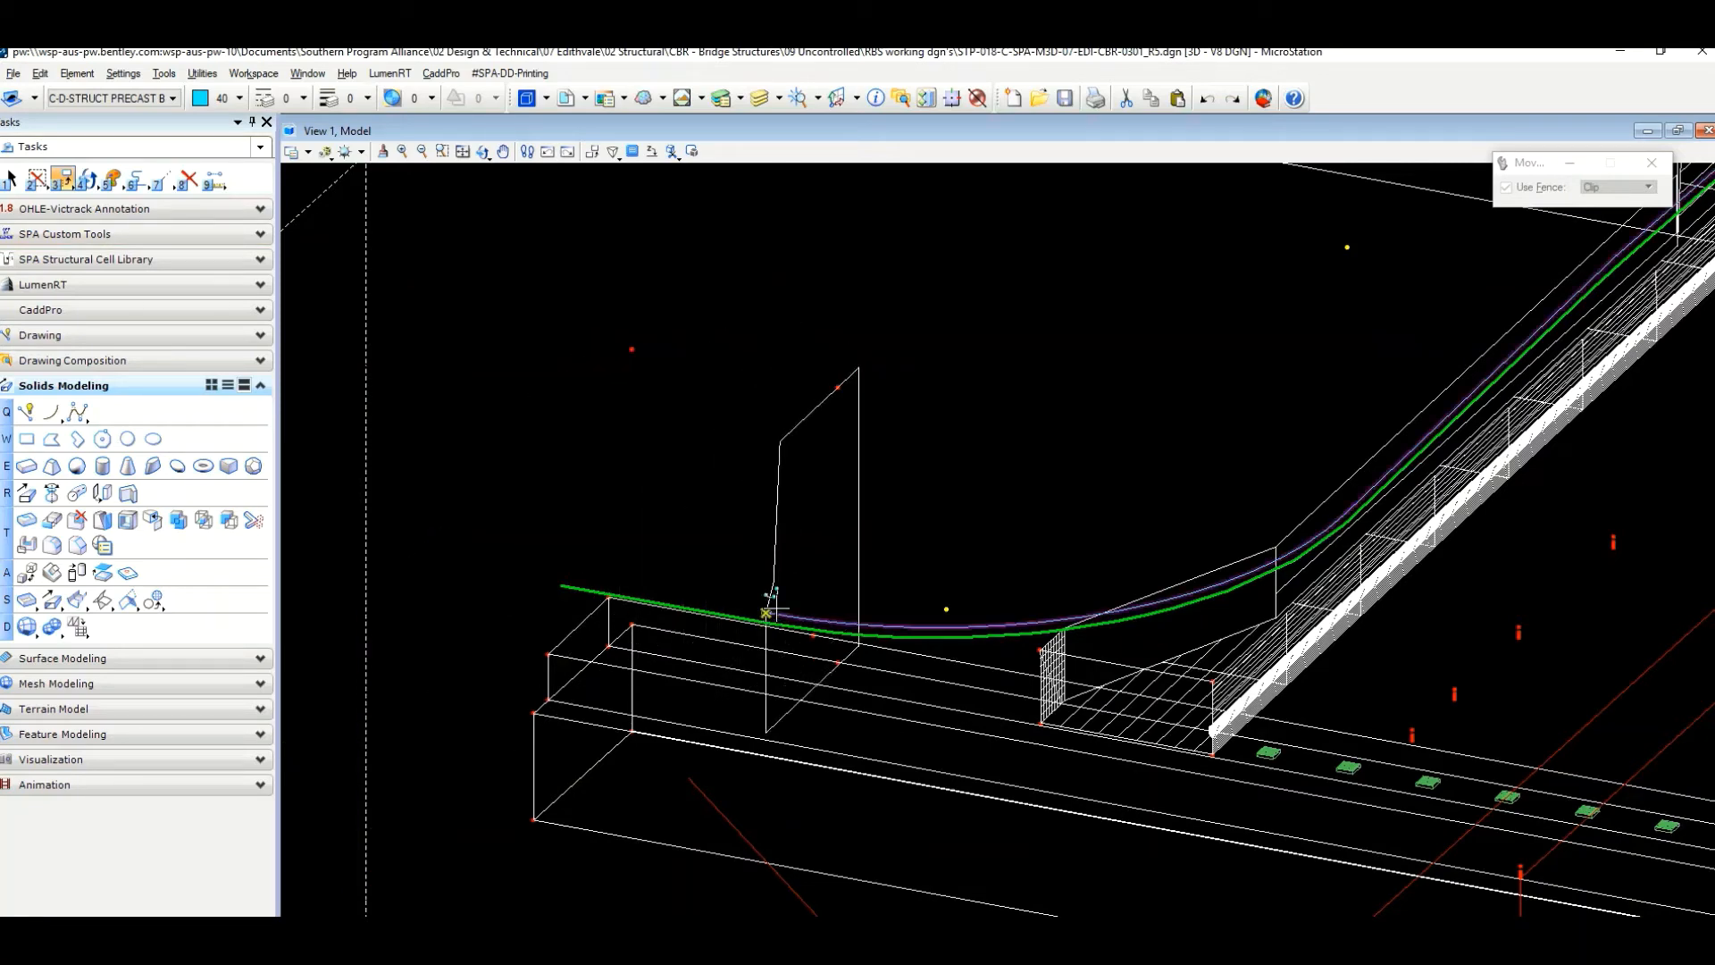
Extrude the closed profile along the joined curve between the beams, using Normal alignment with Lock Profile Rotation and Keep Path on.
middle_drag(923, 540, 723, 676)
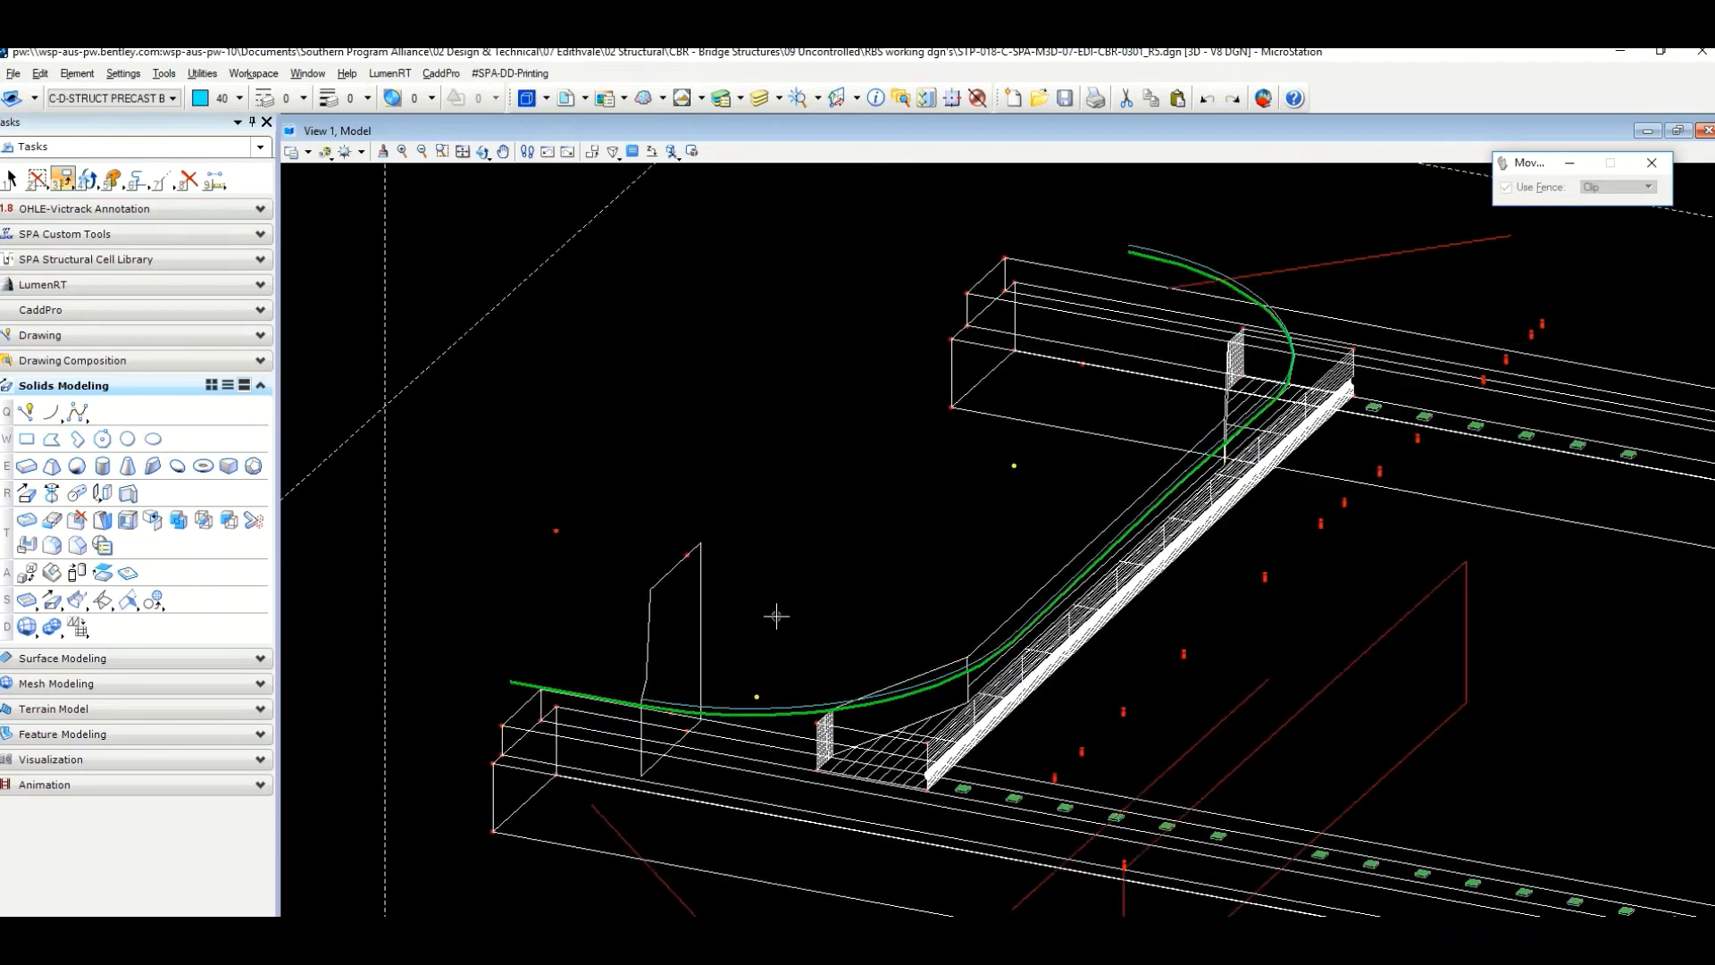
scroll(773, 613, down, 4)
scroll(793, 649, up, 2)
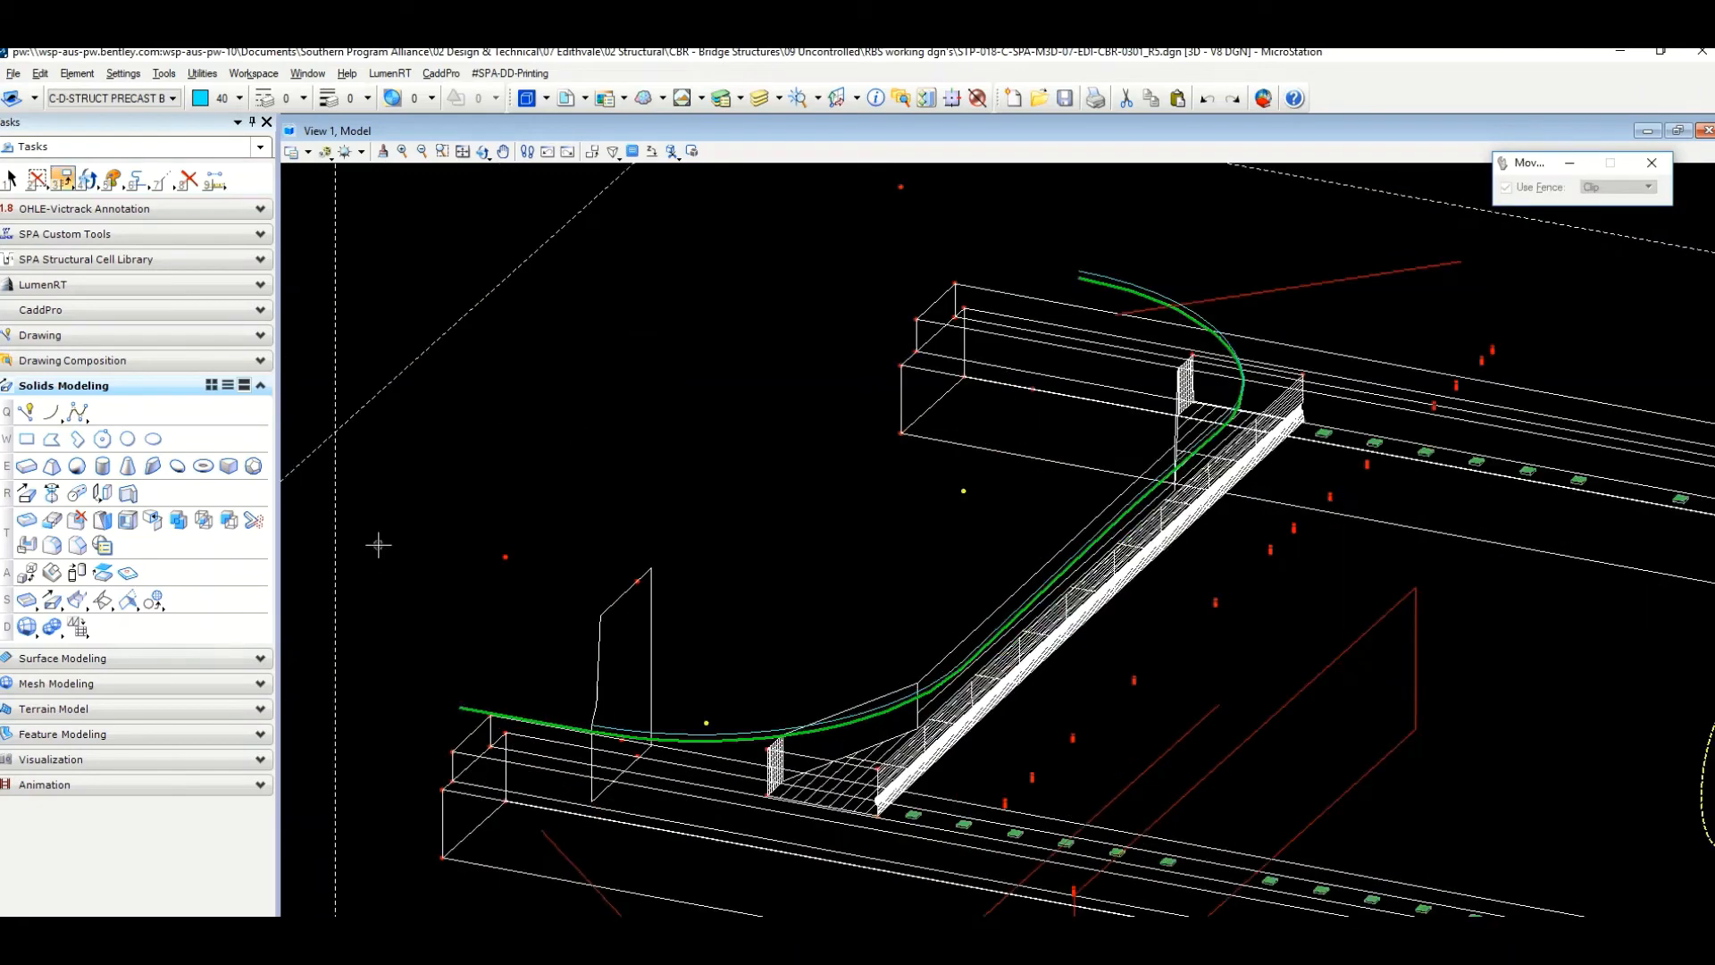
click(81, 494)
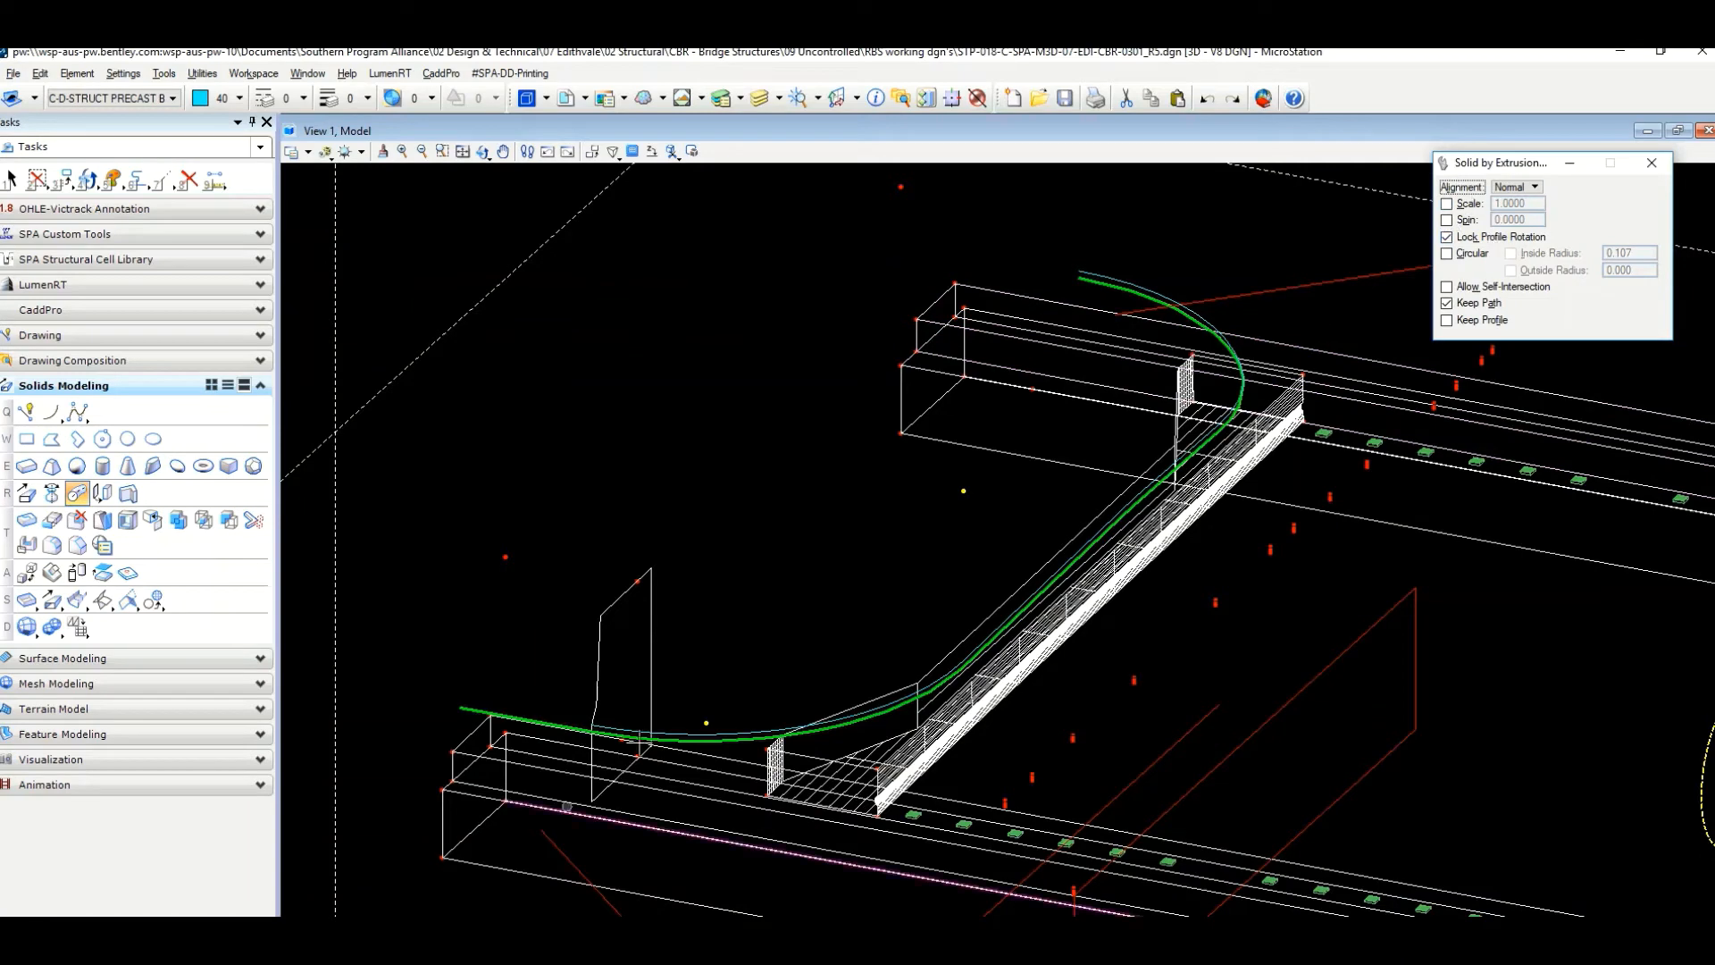
scroll(669, 681, up, 1)
click(670, 745)
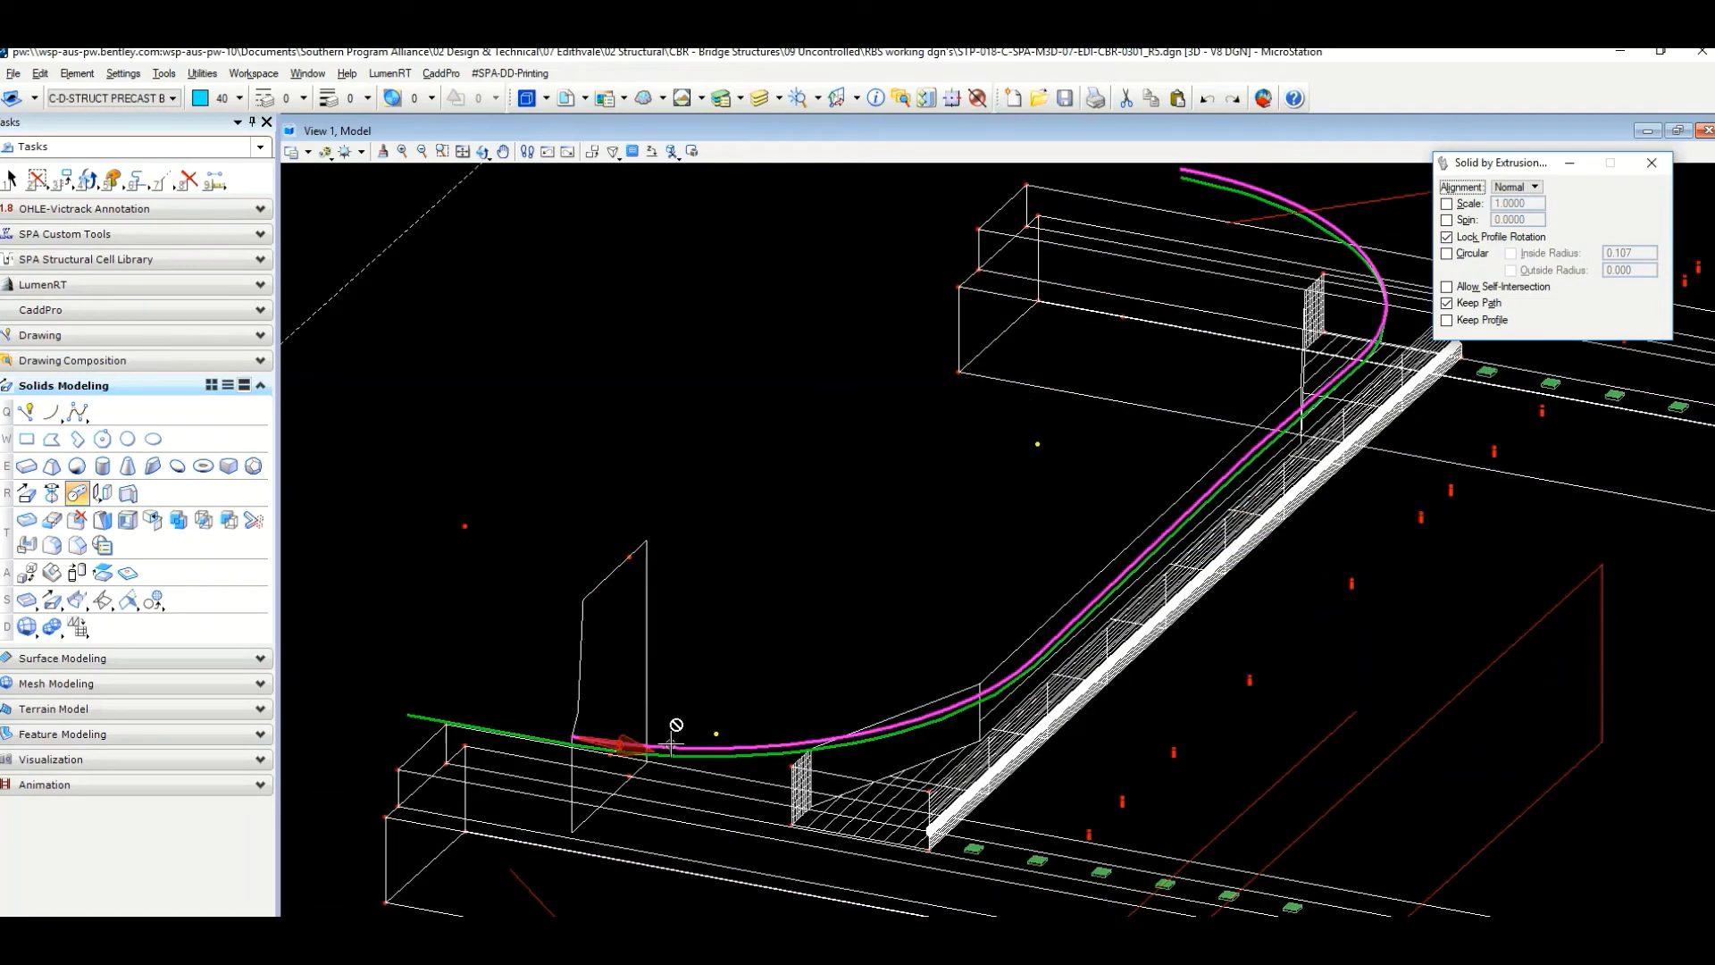
scroll(658, 768, up, 2)
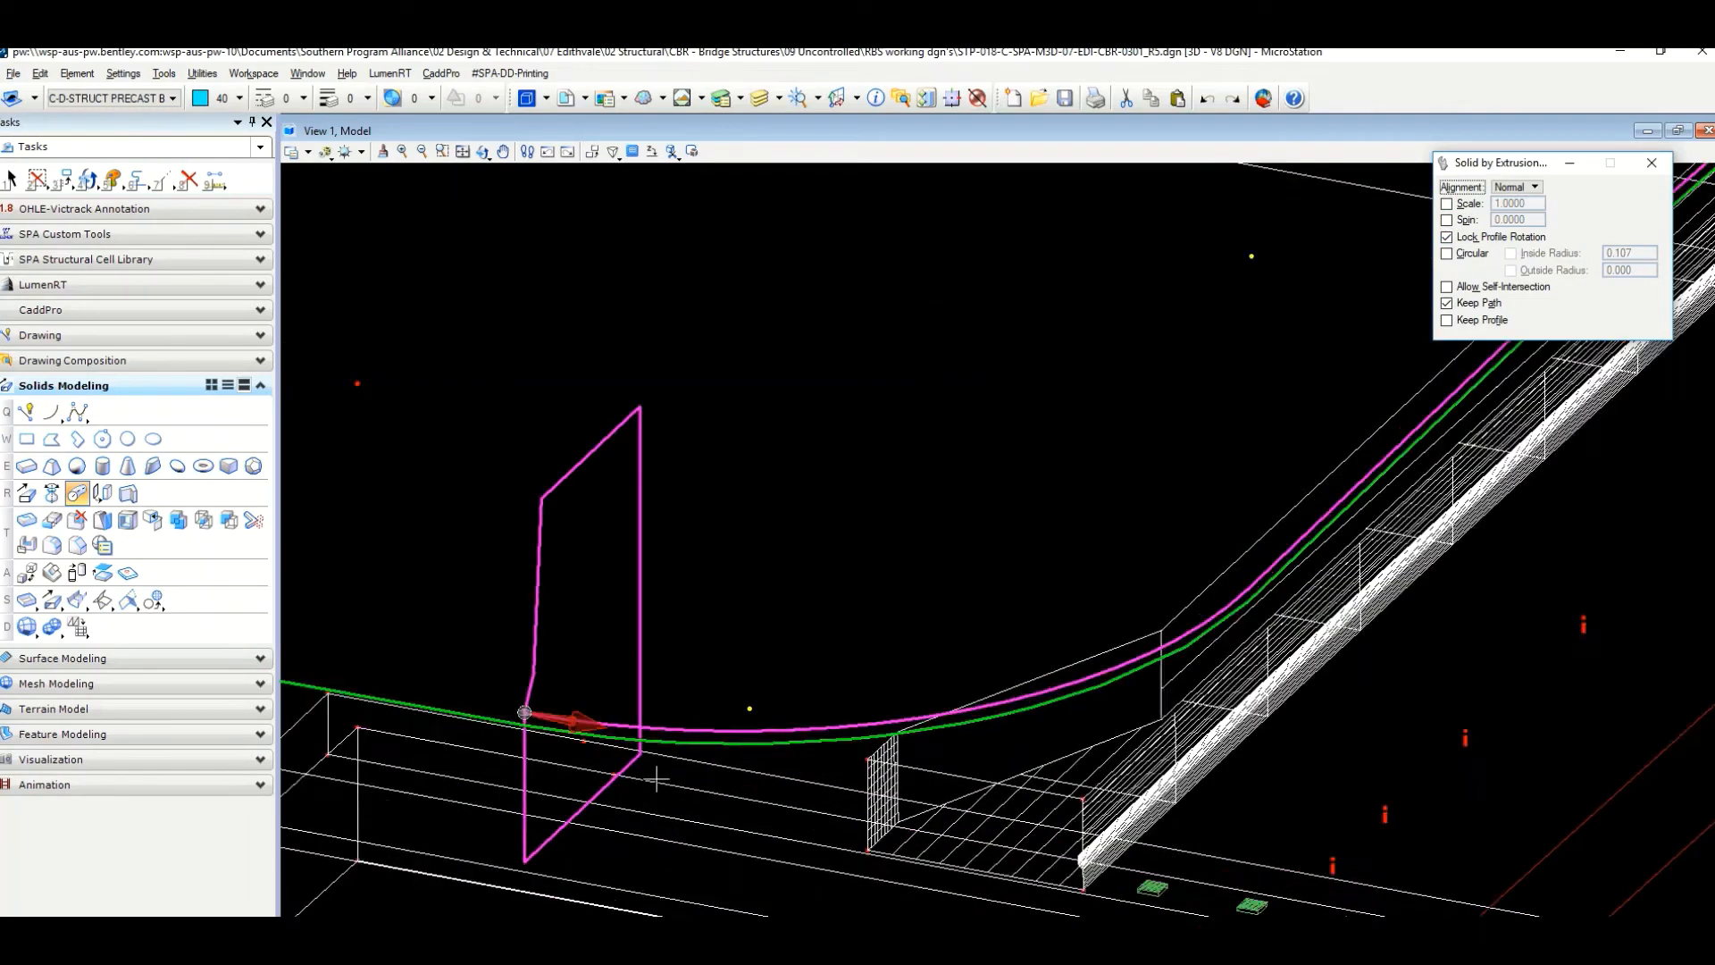
click(638, 748)
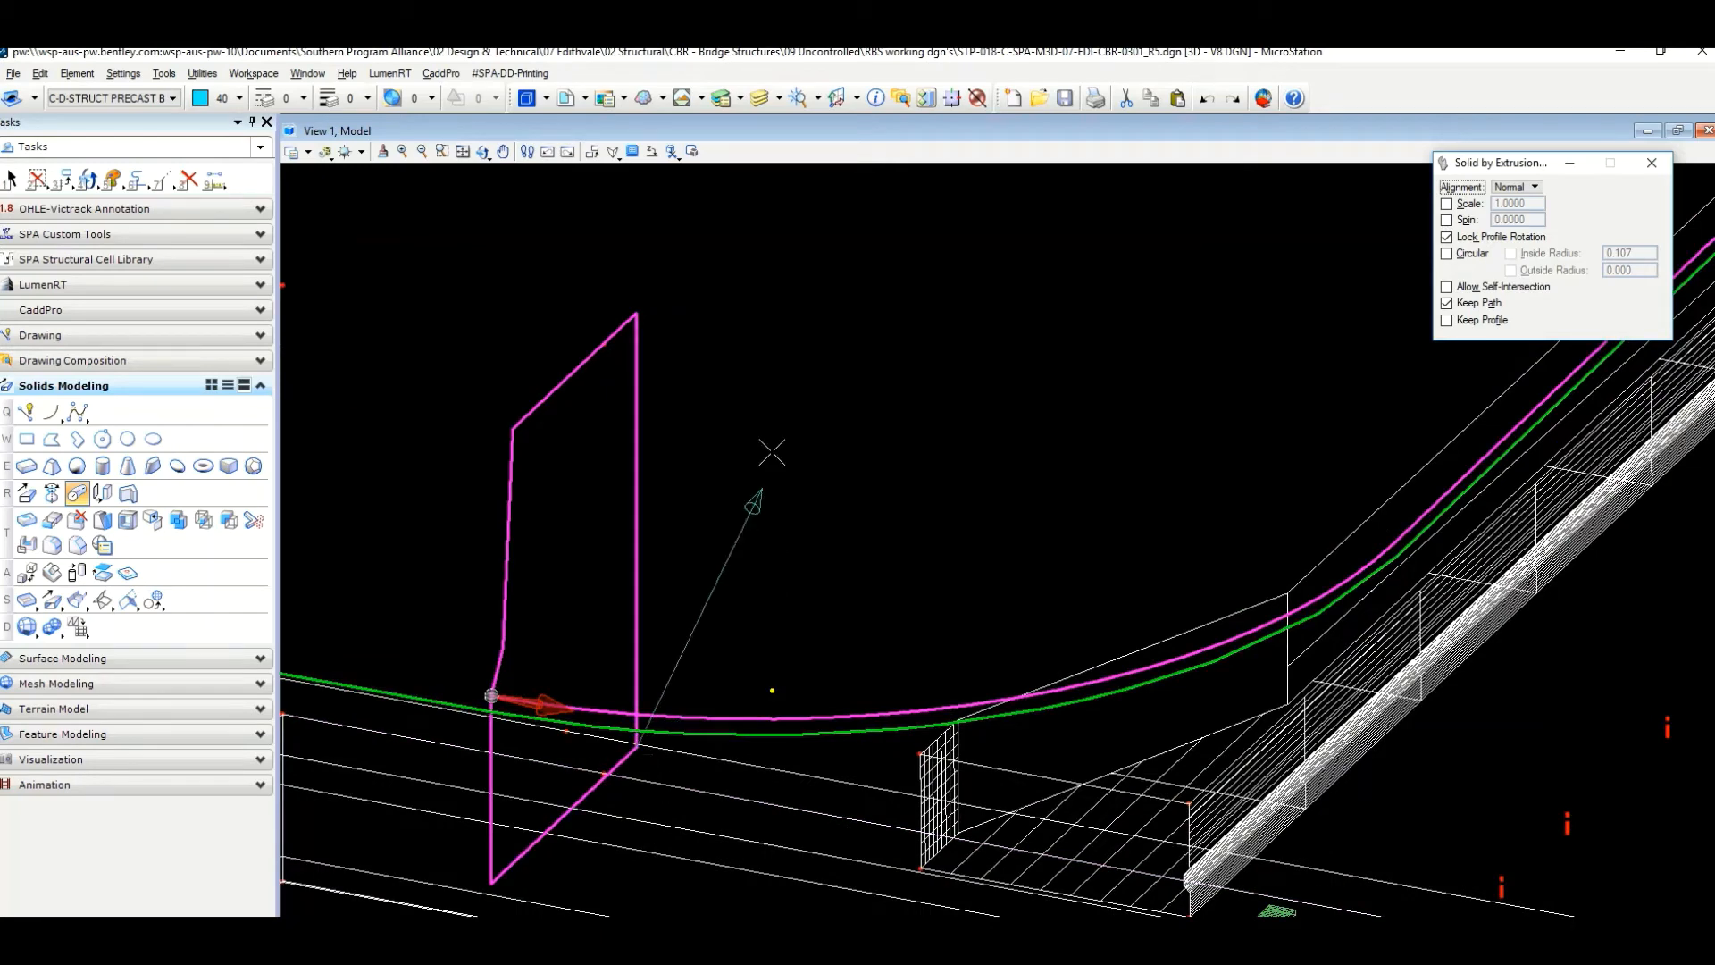
click(649, 308)
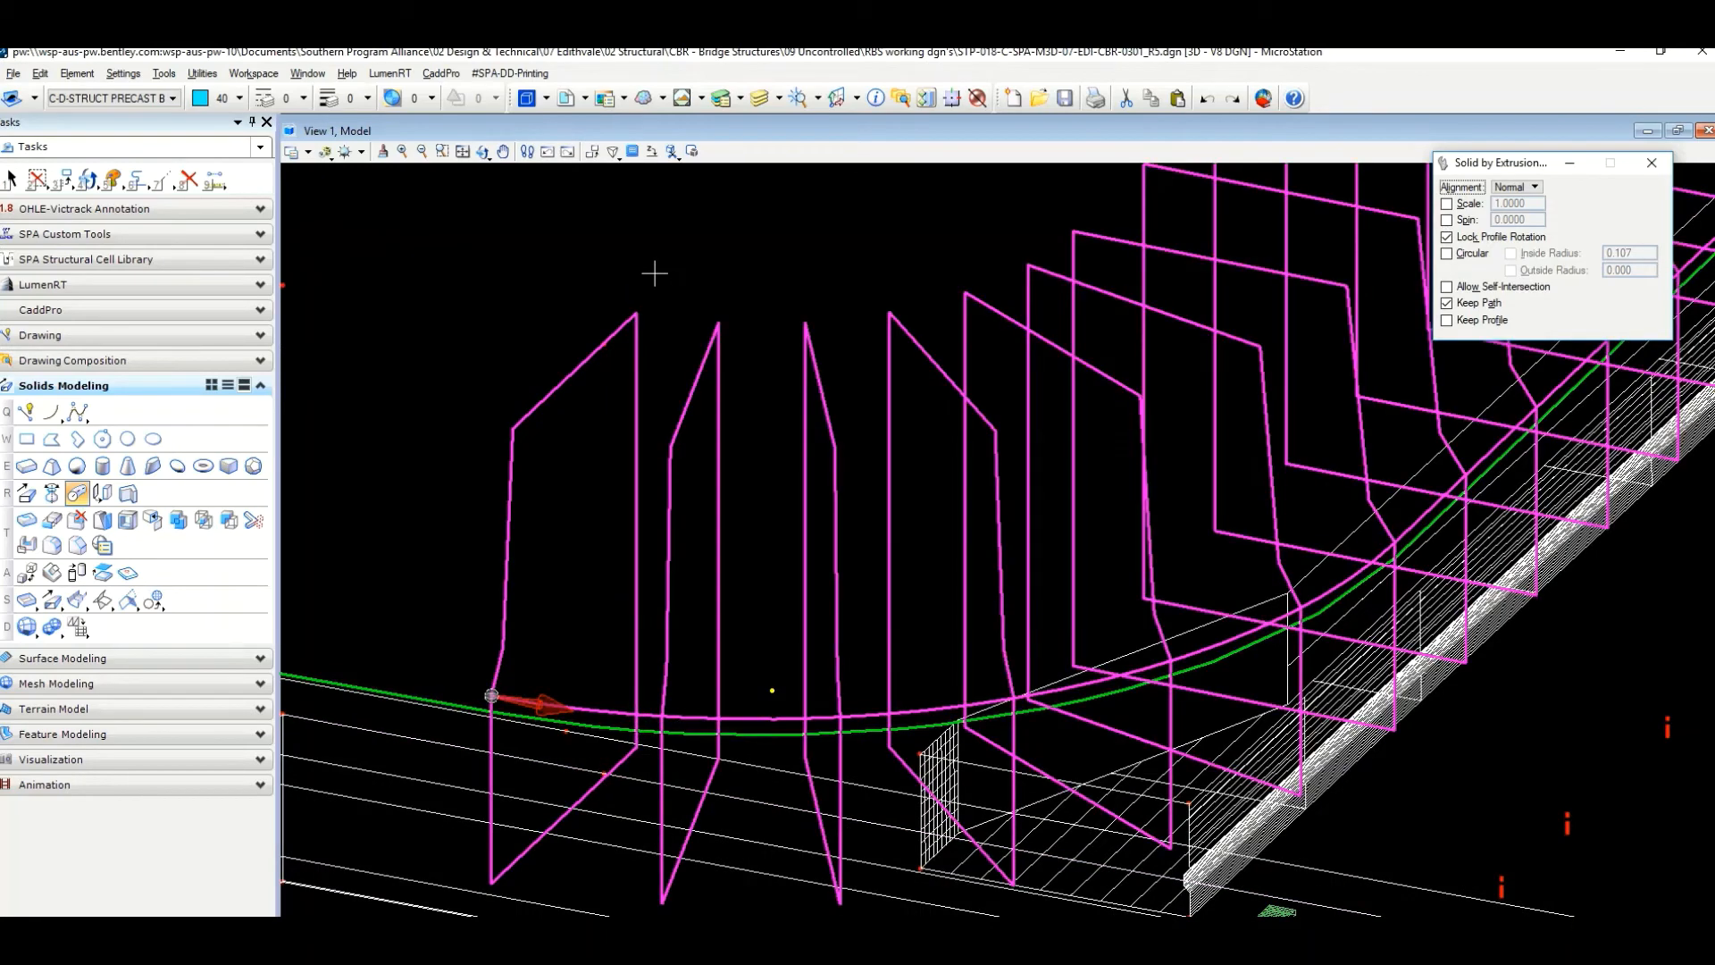
scroll(655, 274, down, 6)
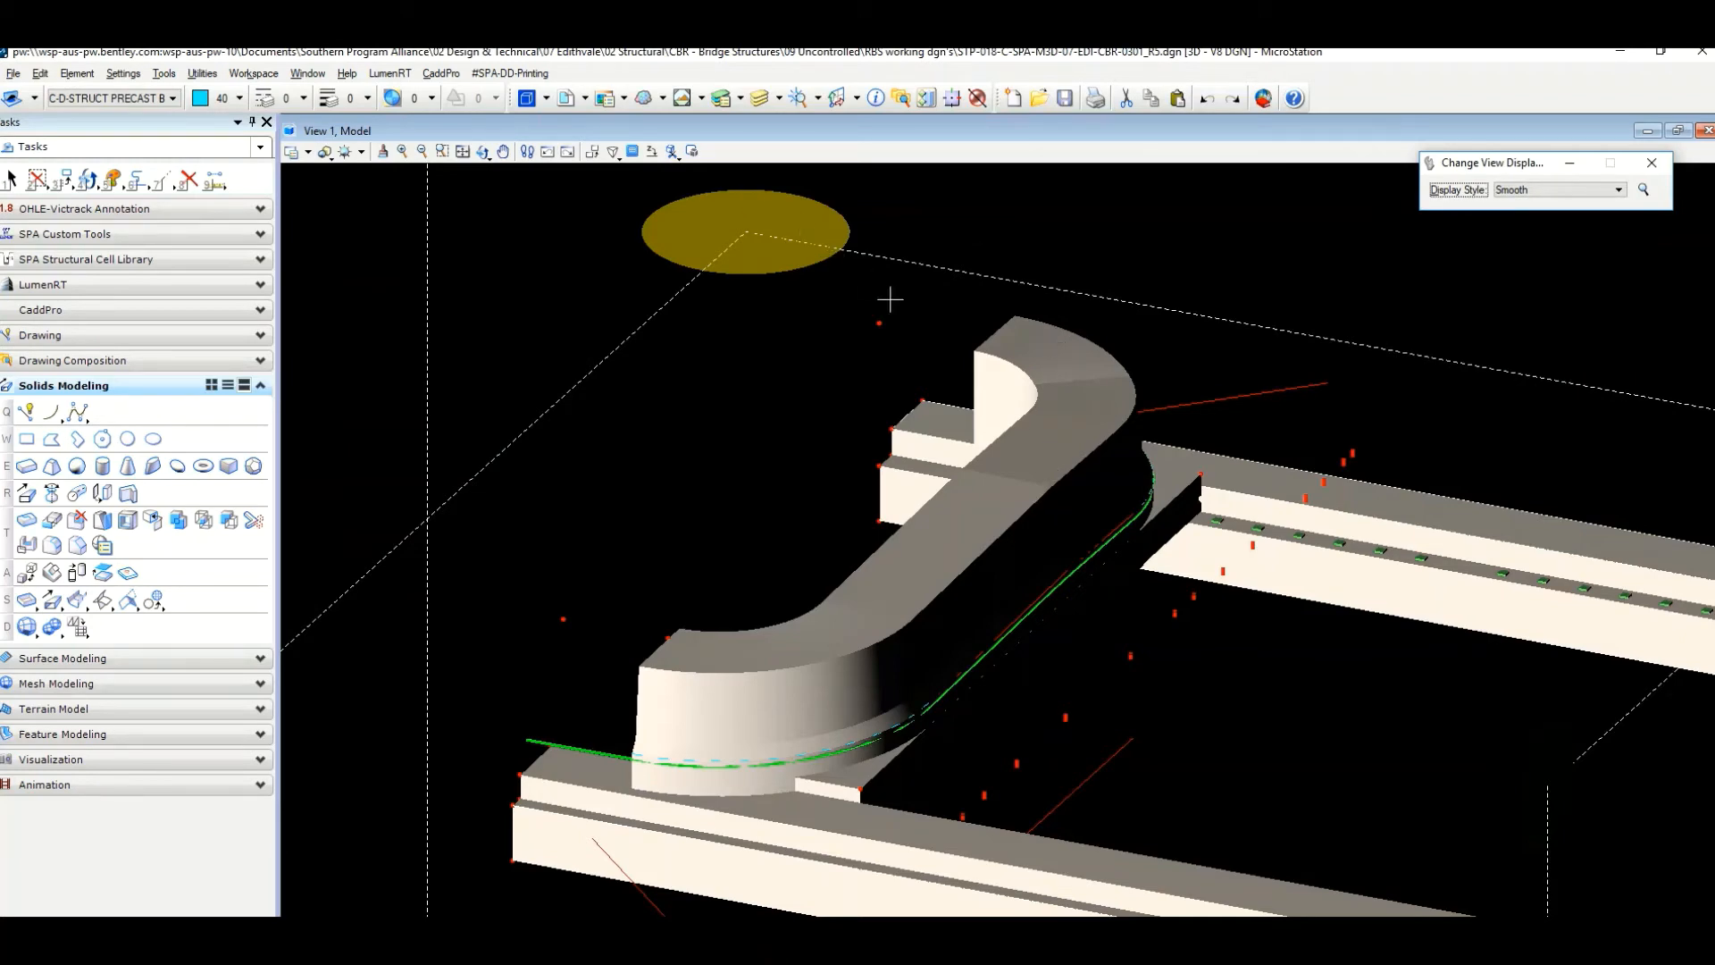
Rotate the shaded model to examine the new curved solid sitting across the two beams.
click(482, 151)
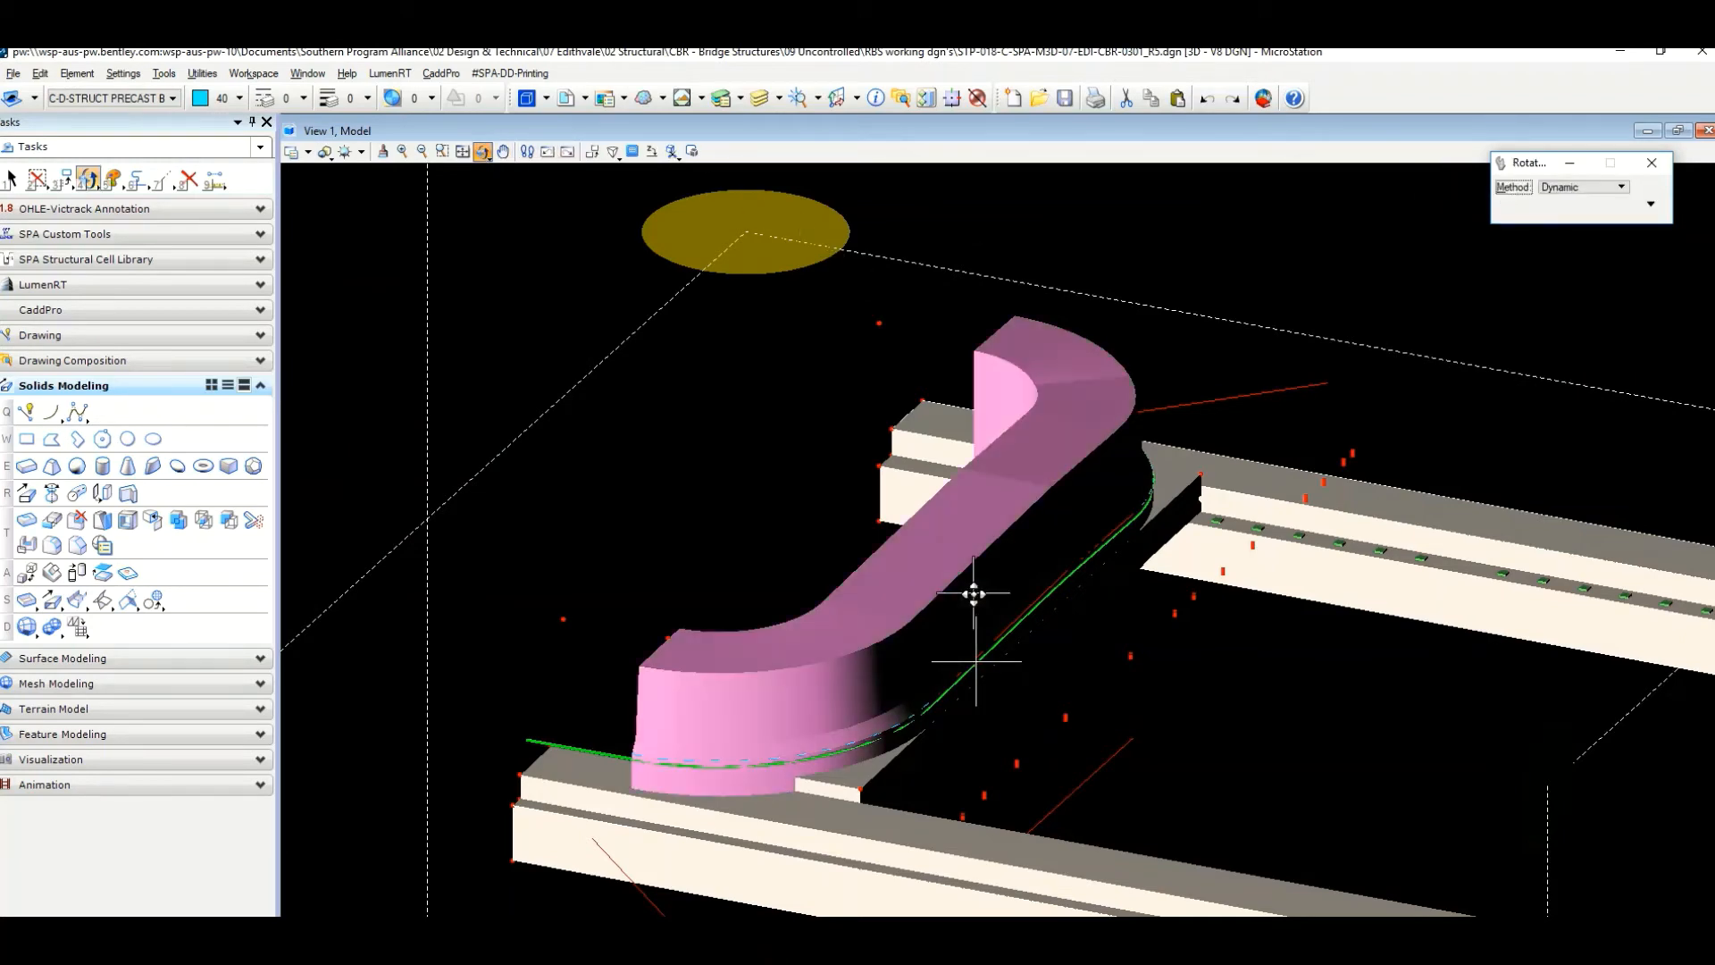
click(974, 594)
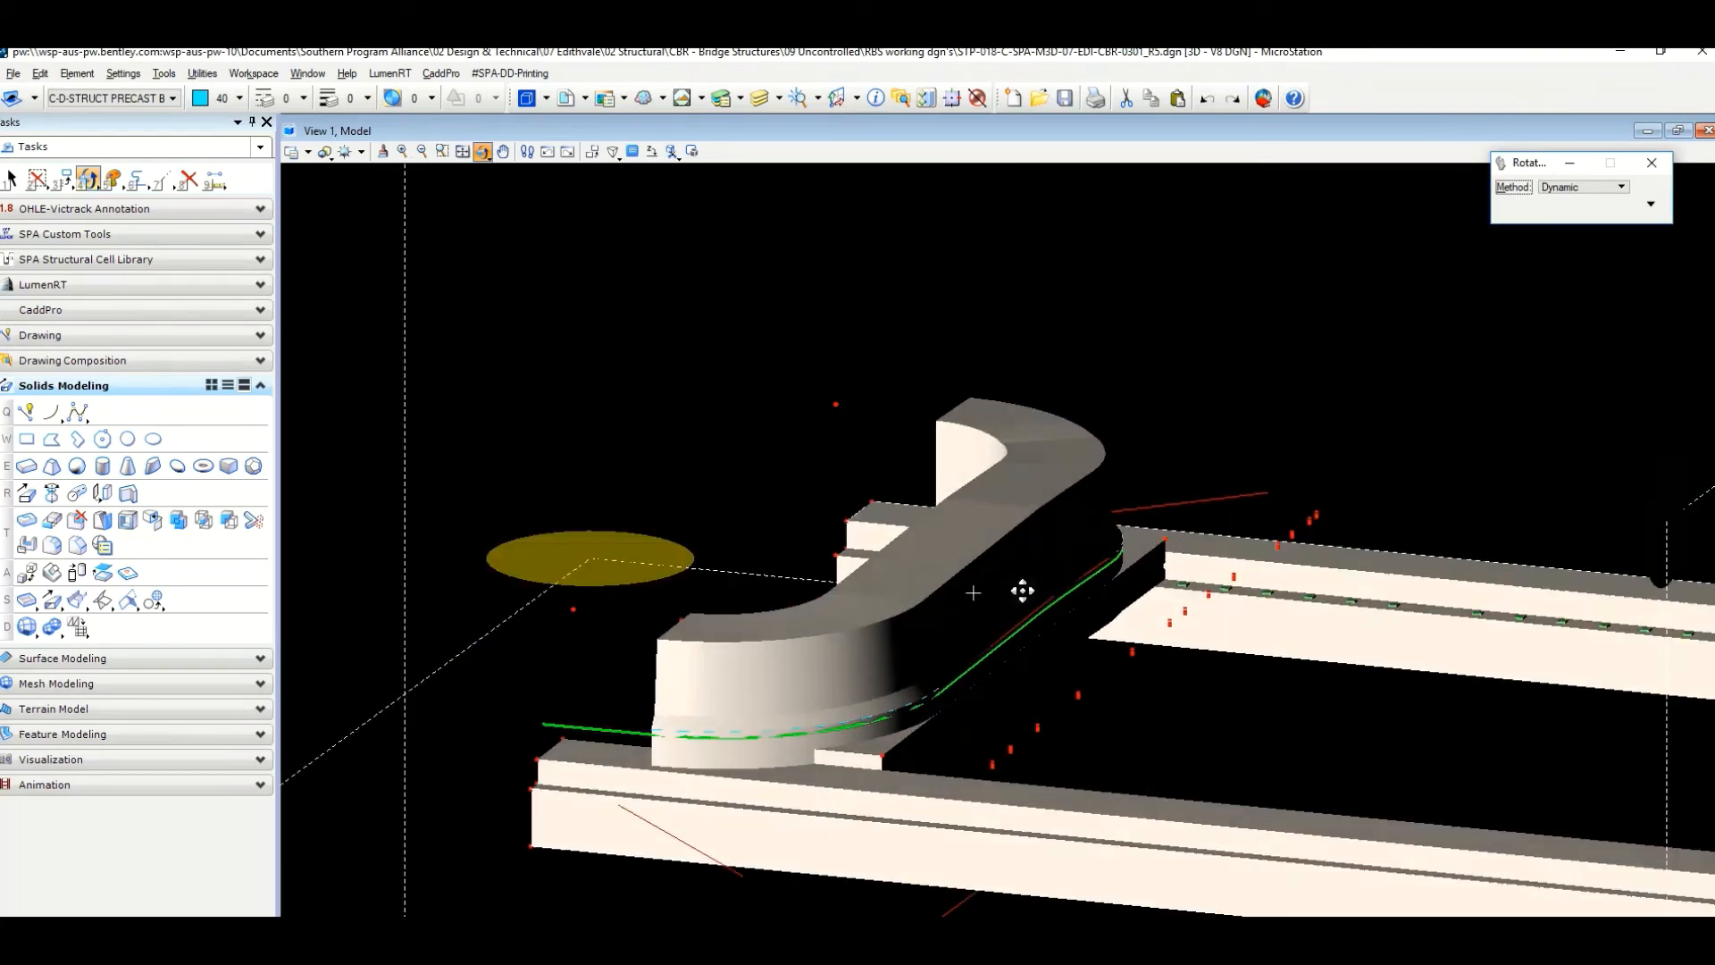
click(974, 592)
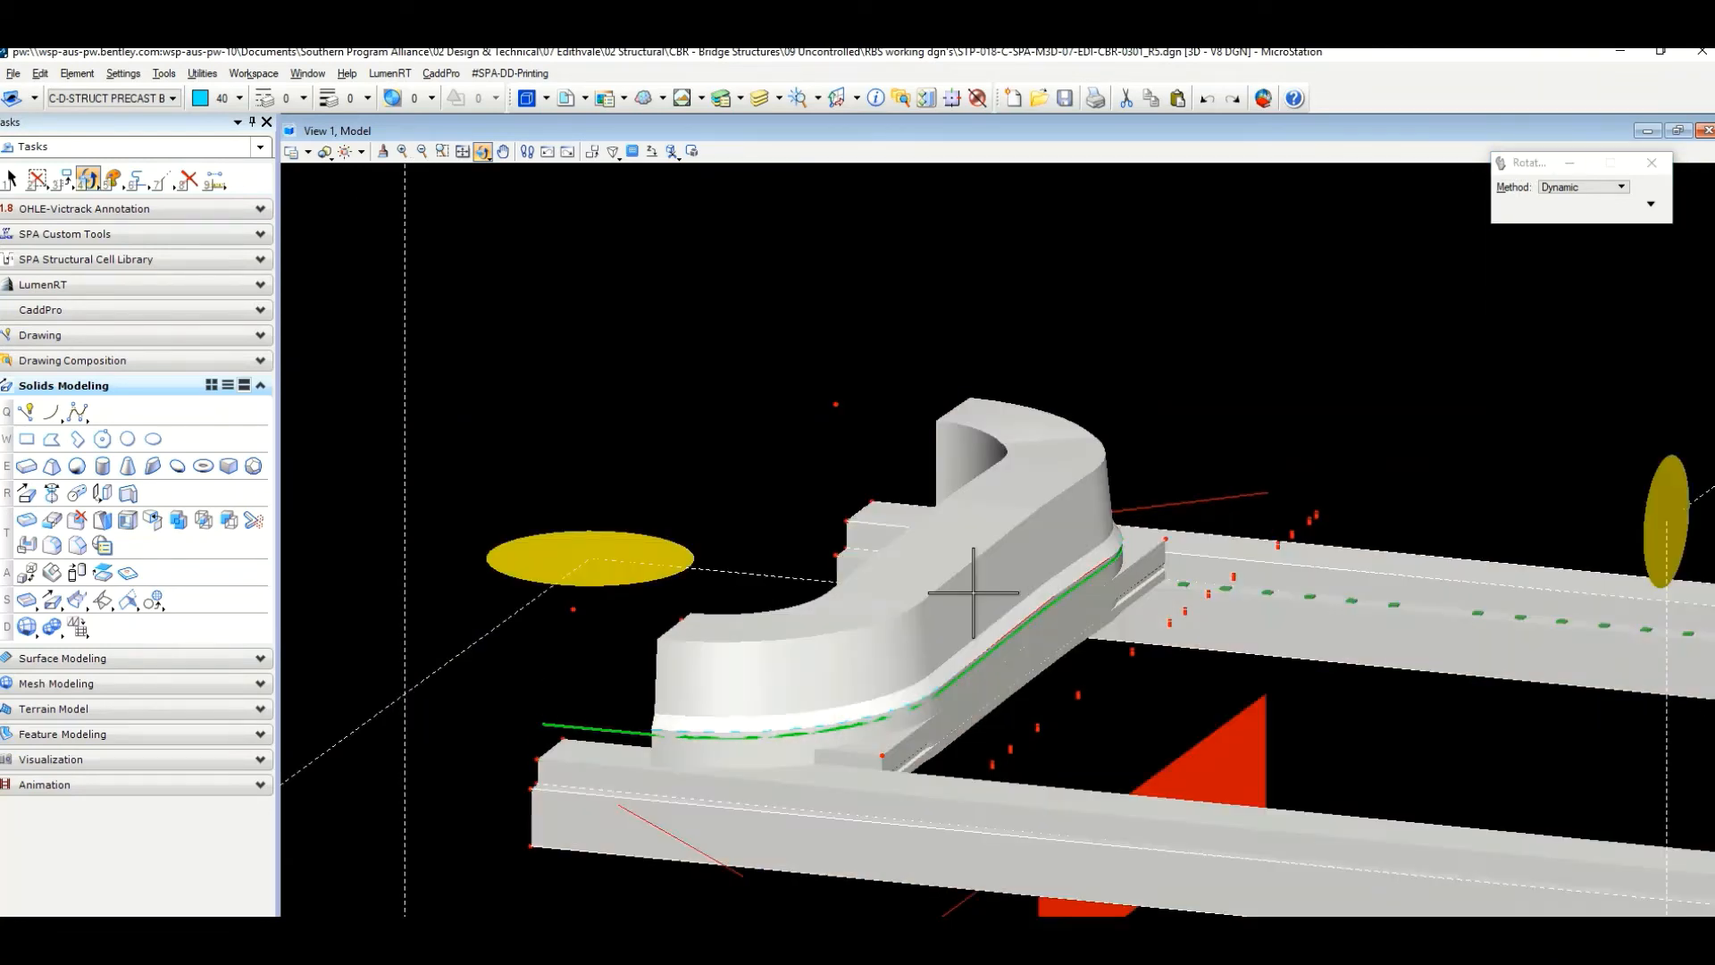
scroll(884, 582, up, 2)
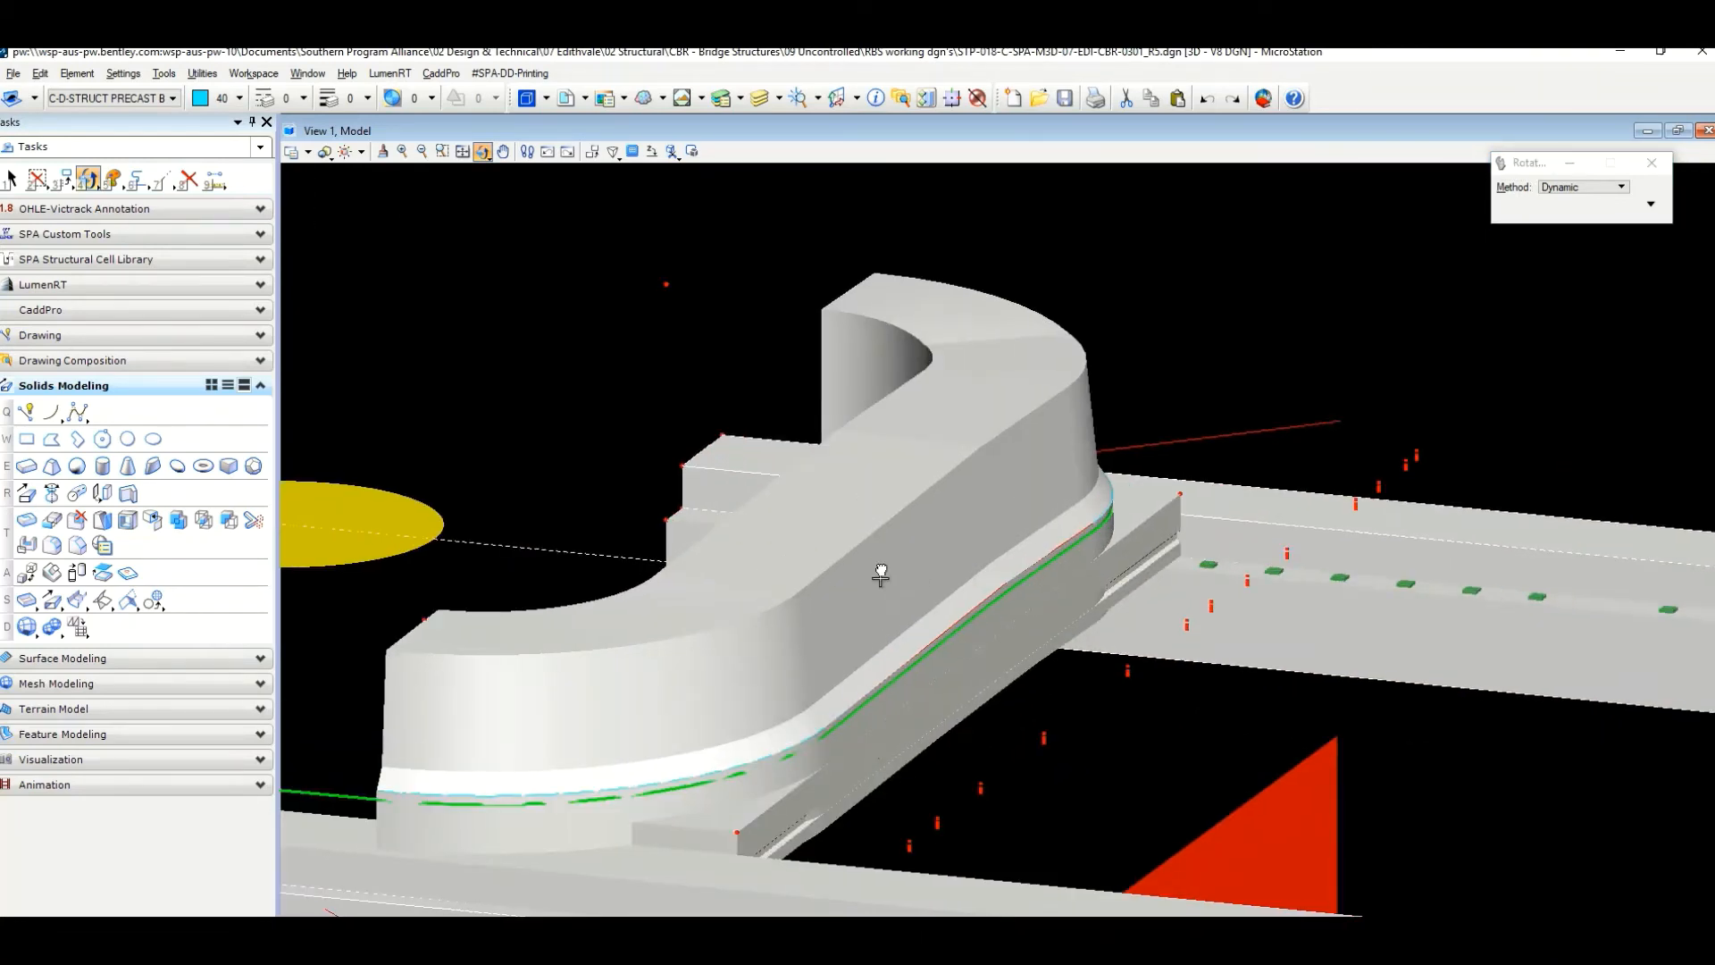
scroll(875, 558, up, 1)
right_click(873, 553)
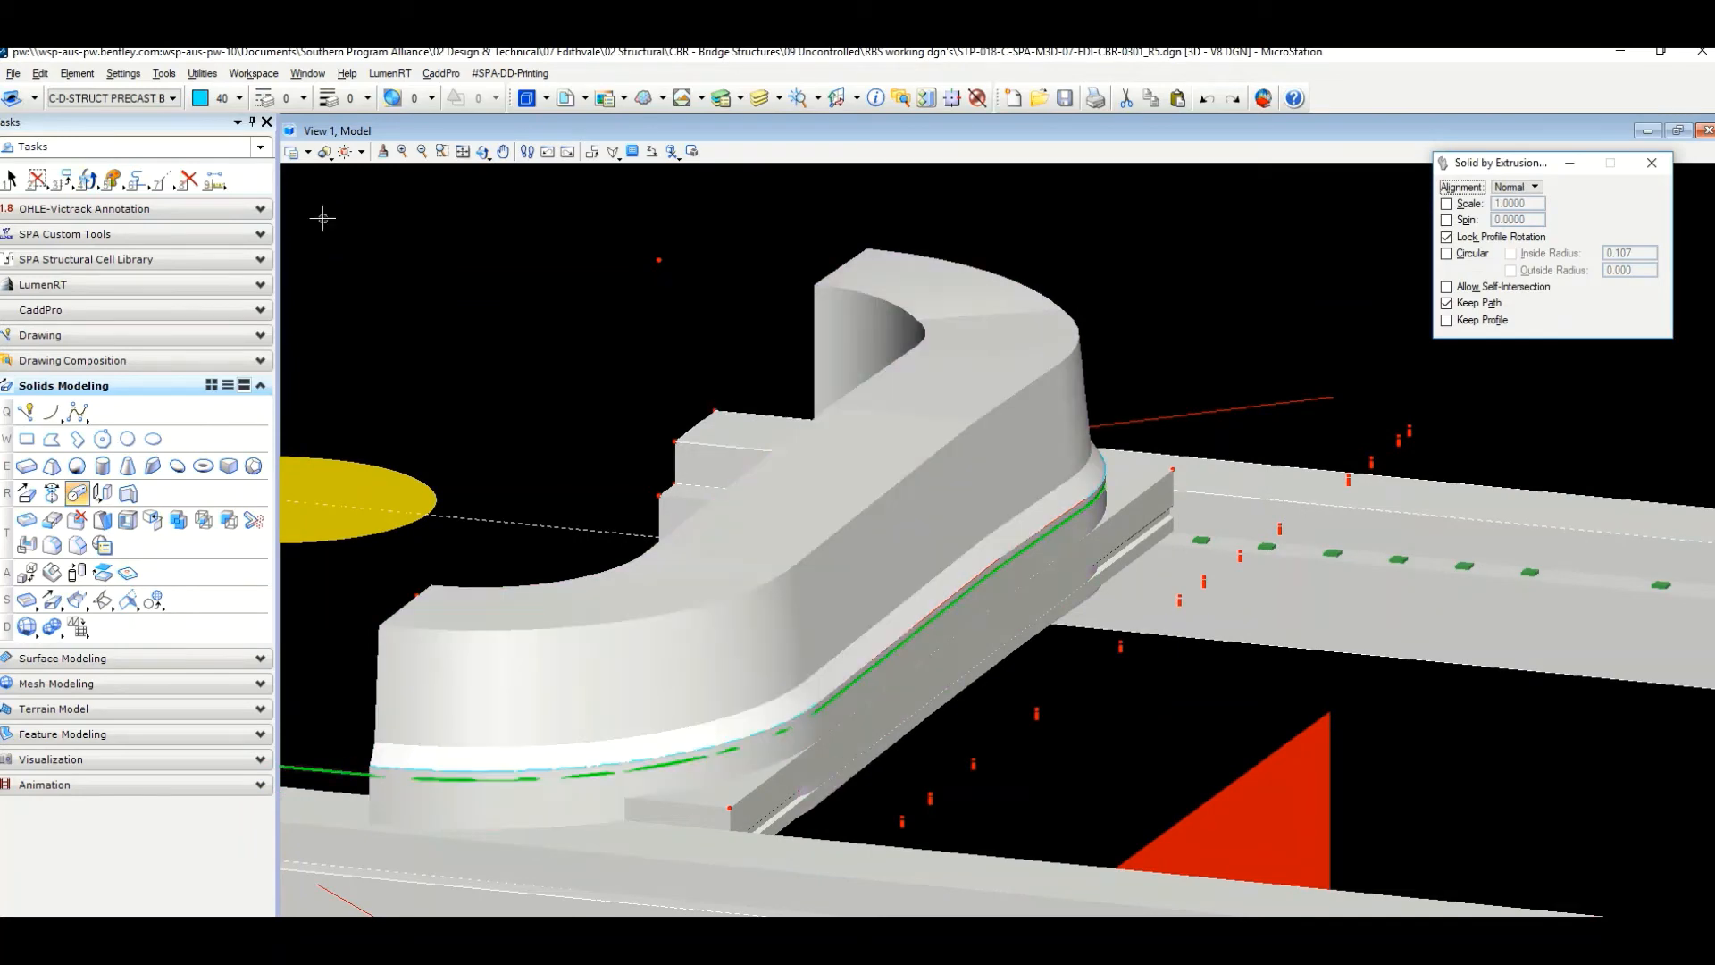
Examine the curved solid from a low side angle, including its sloped outer face, lower bend and fit beneath the deck.
click(483, 152)
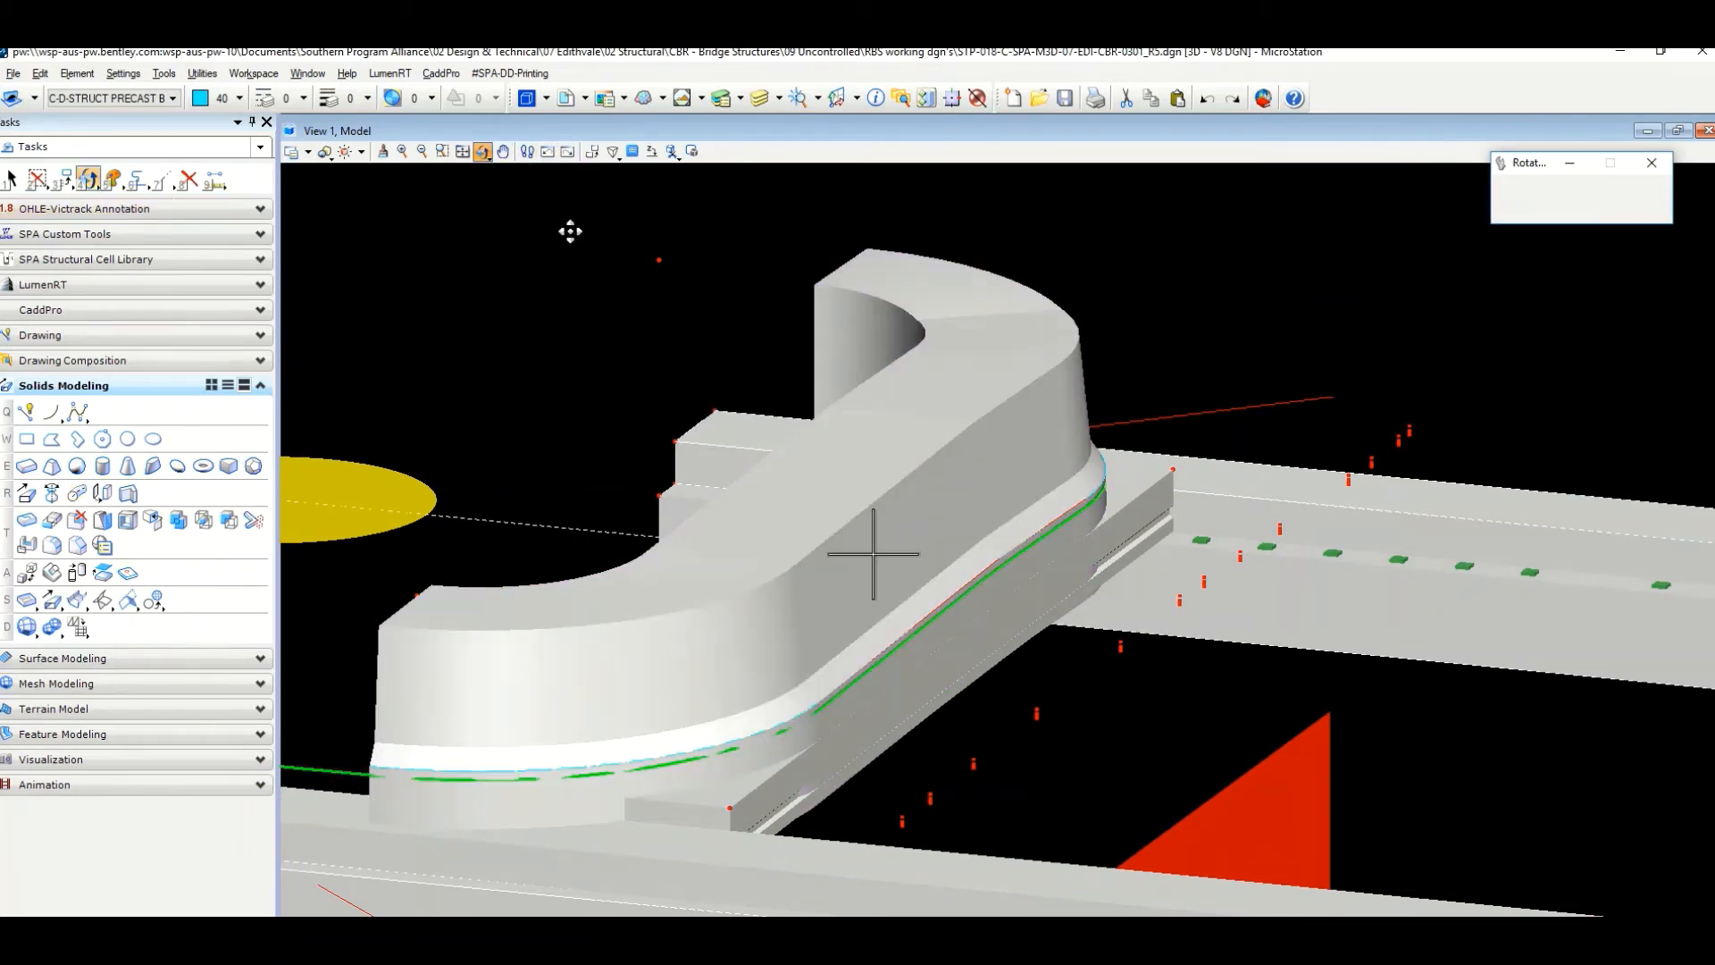
click(815, 601)
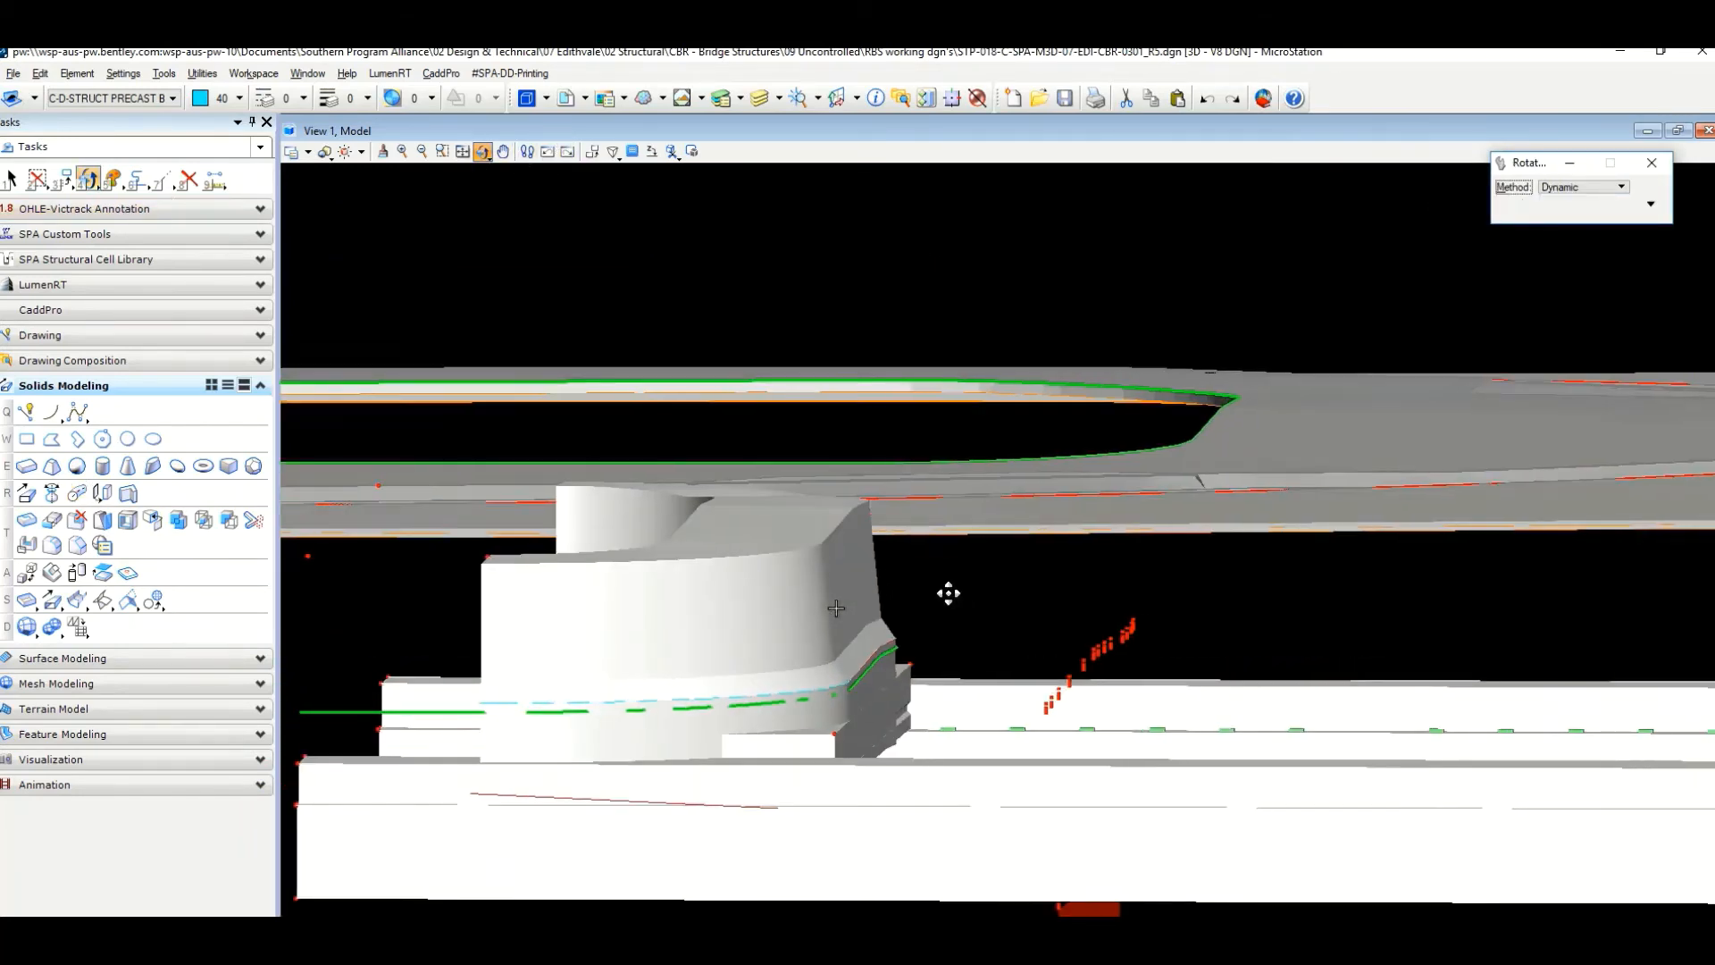
click(959, 588)
scroll(859, 666, up, 4)
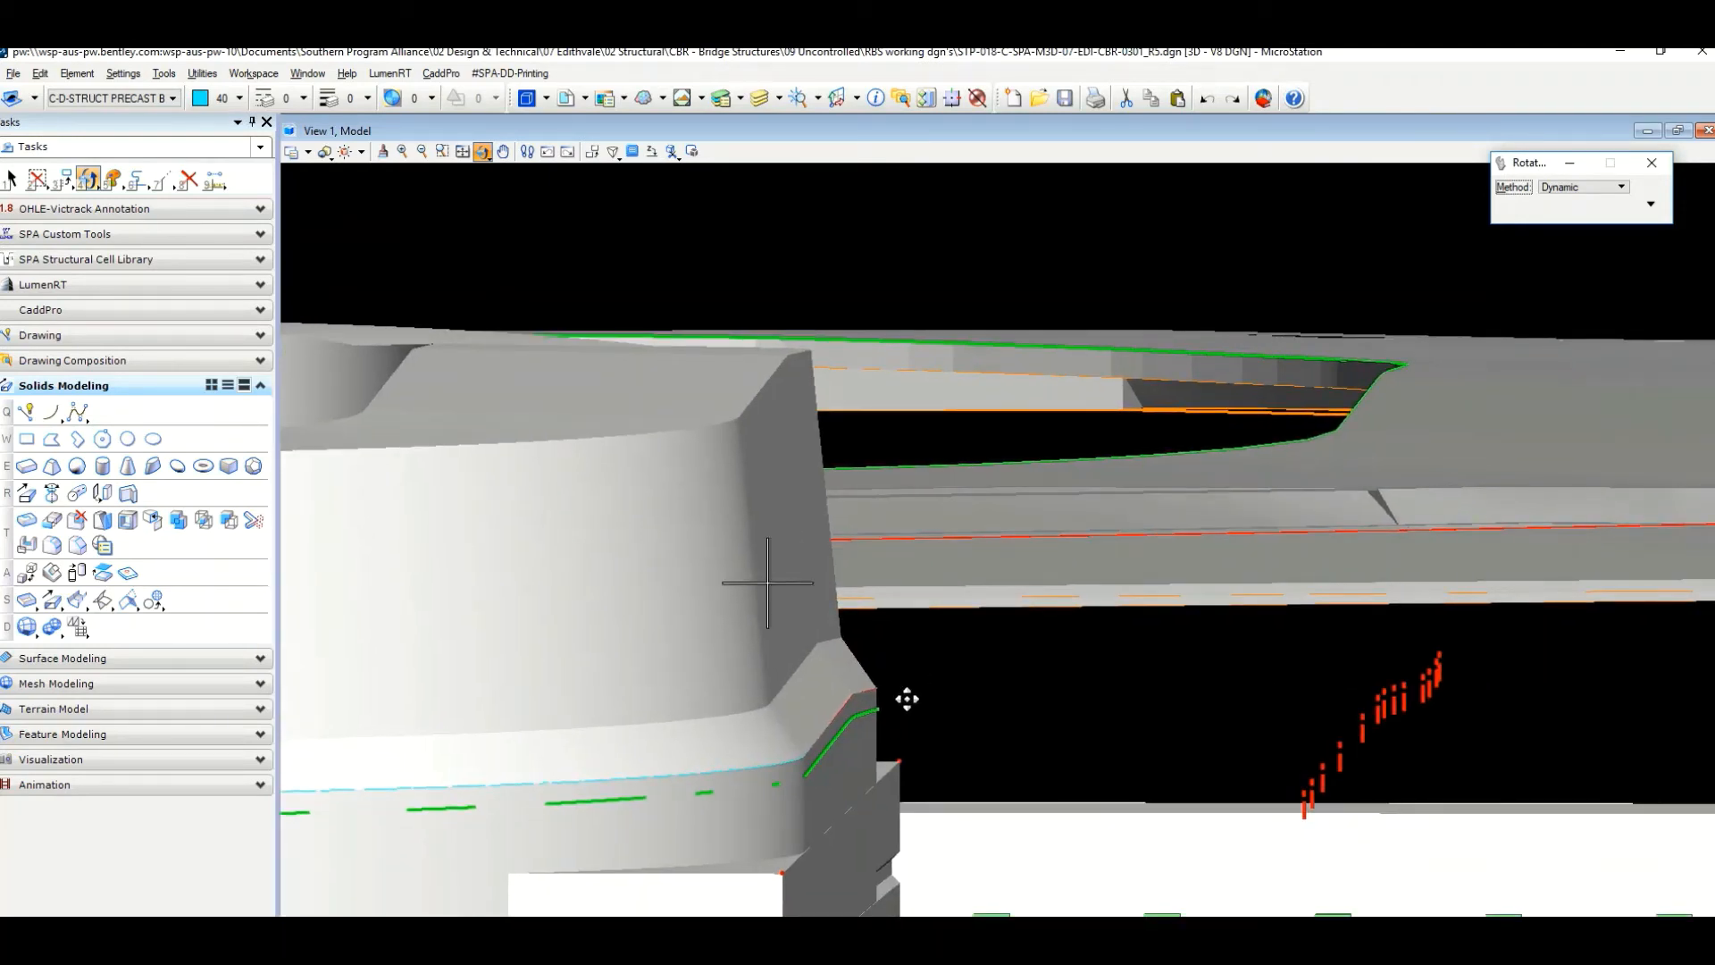
scroll(906, 699, up, 2)
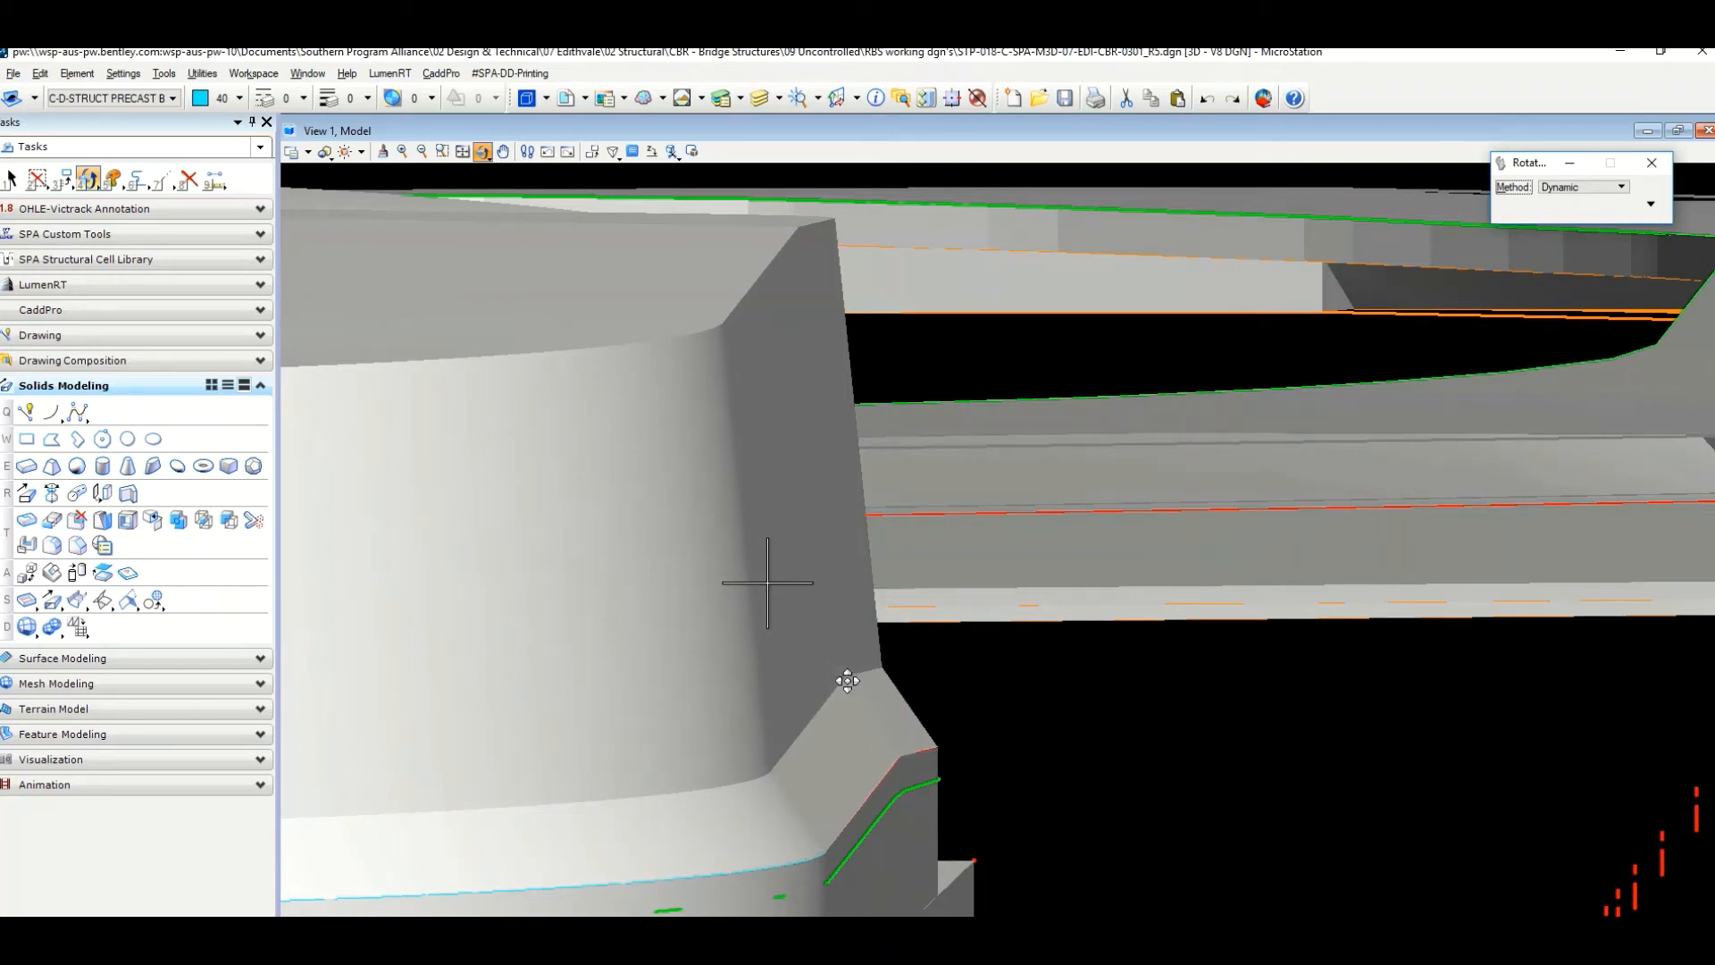
scroll(913, 779, up, 2)
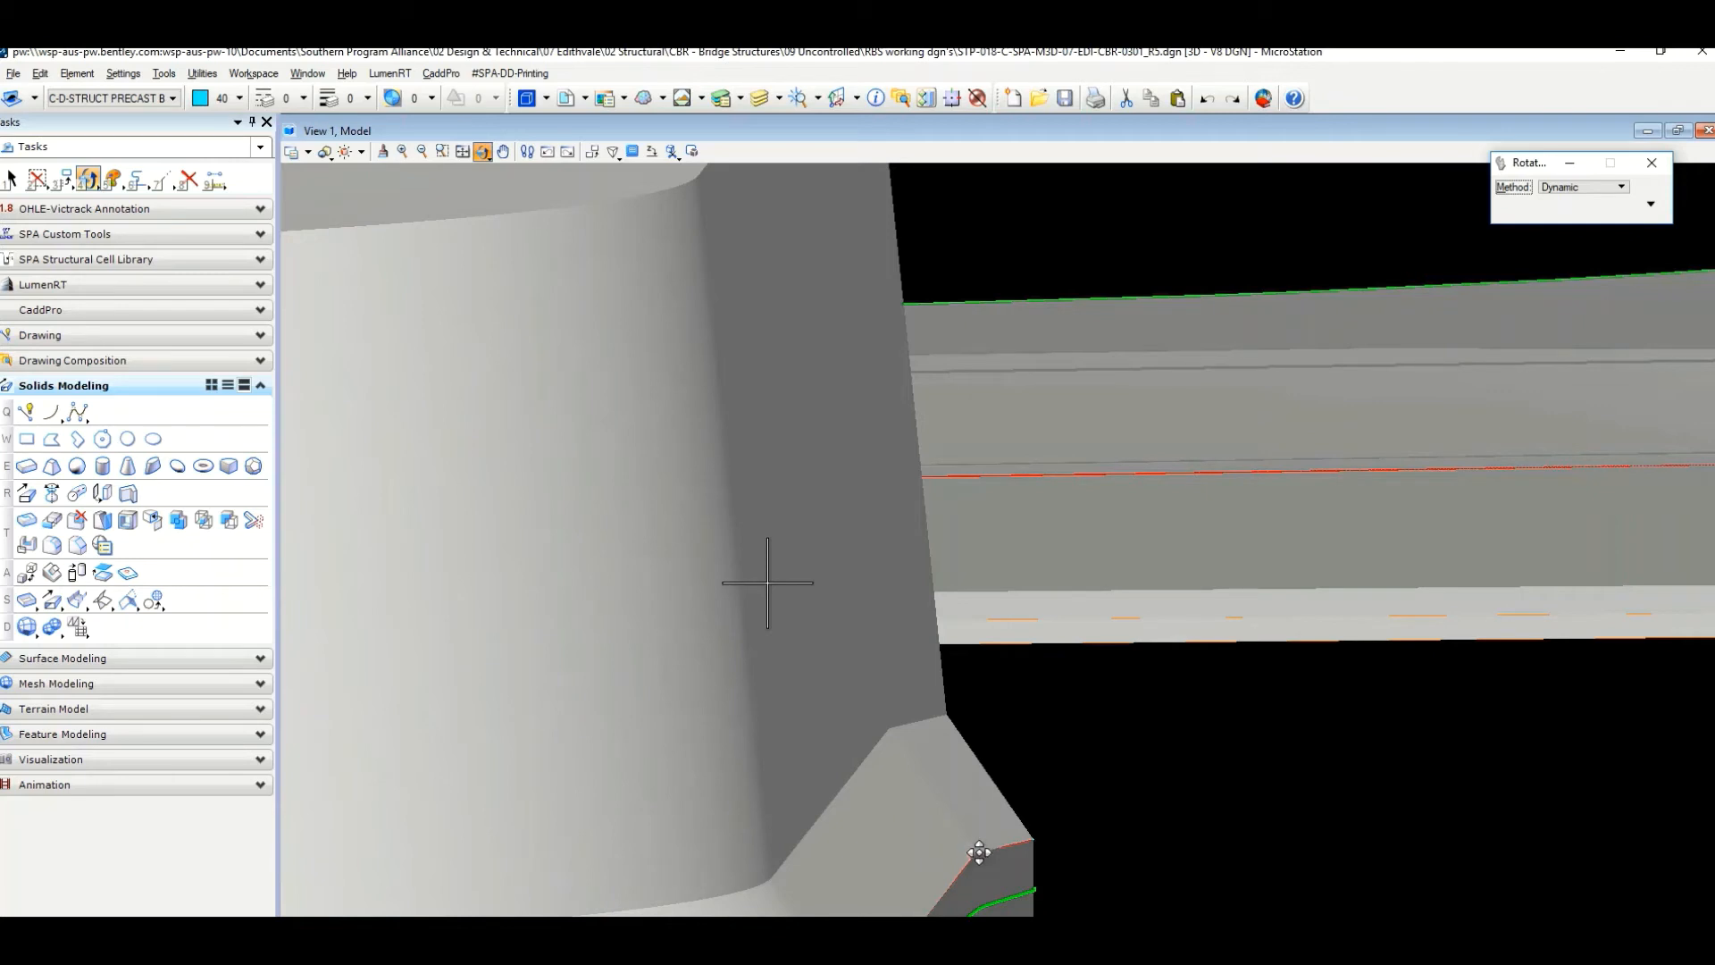
scroll(979, 853, down, 3)
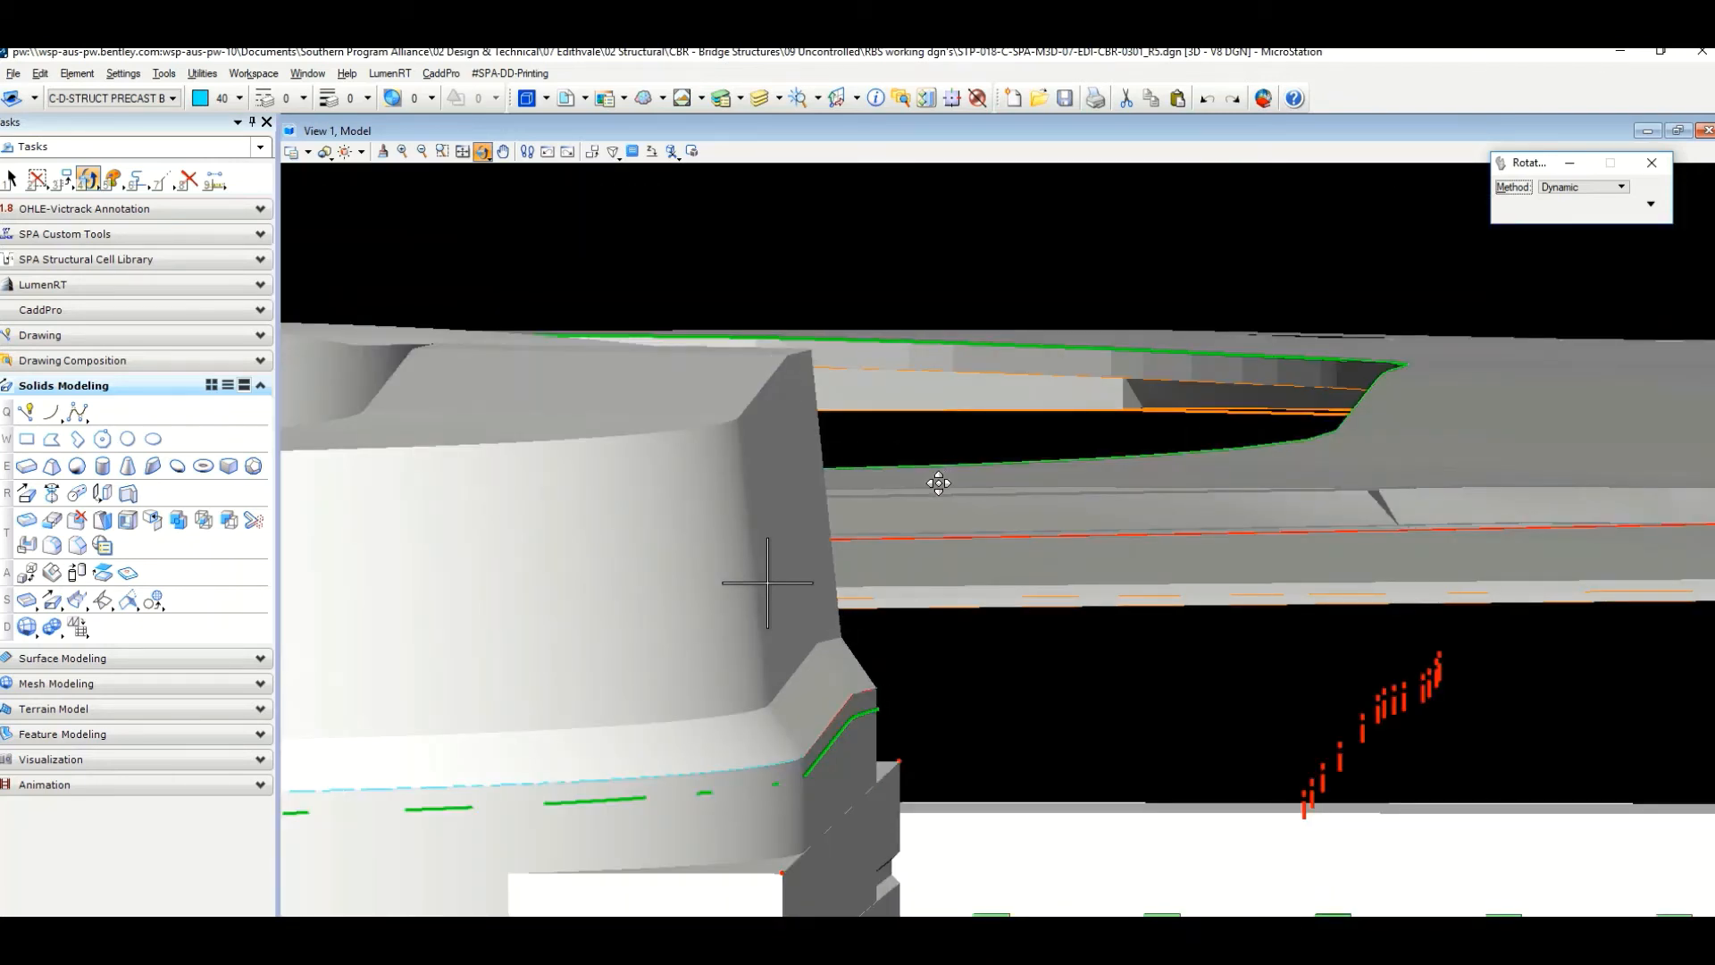
scroll(950, 501, down, 3)
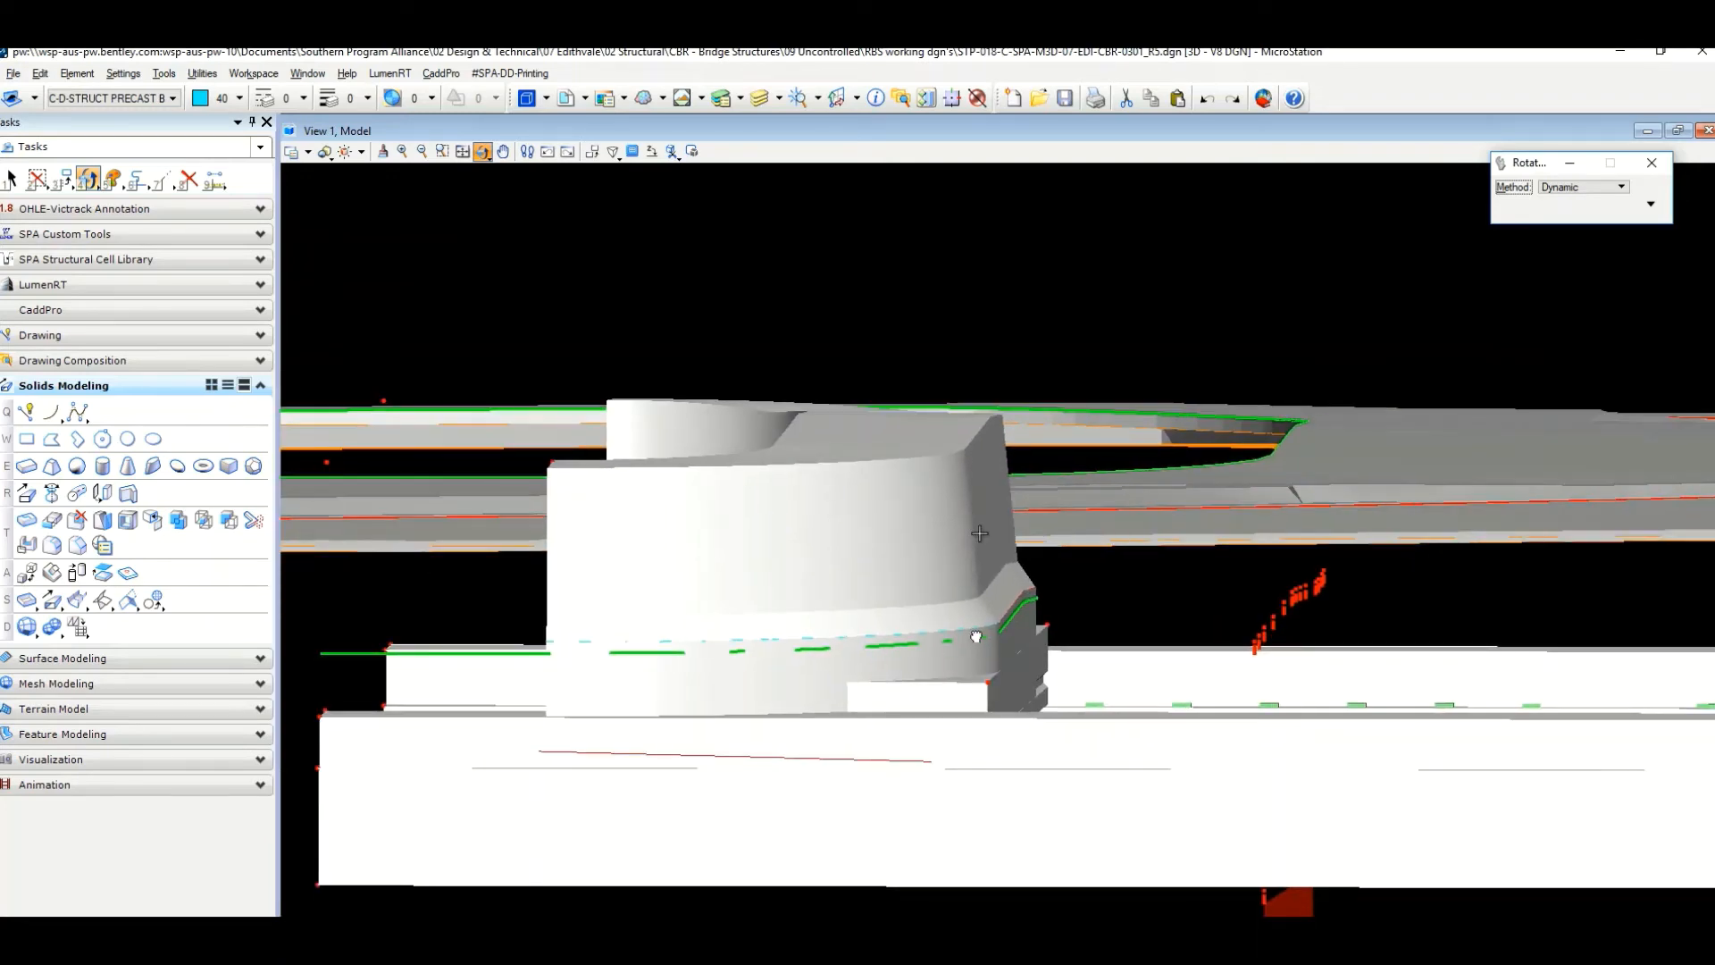
scroll(939, 672, up, 2)
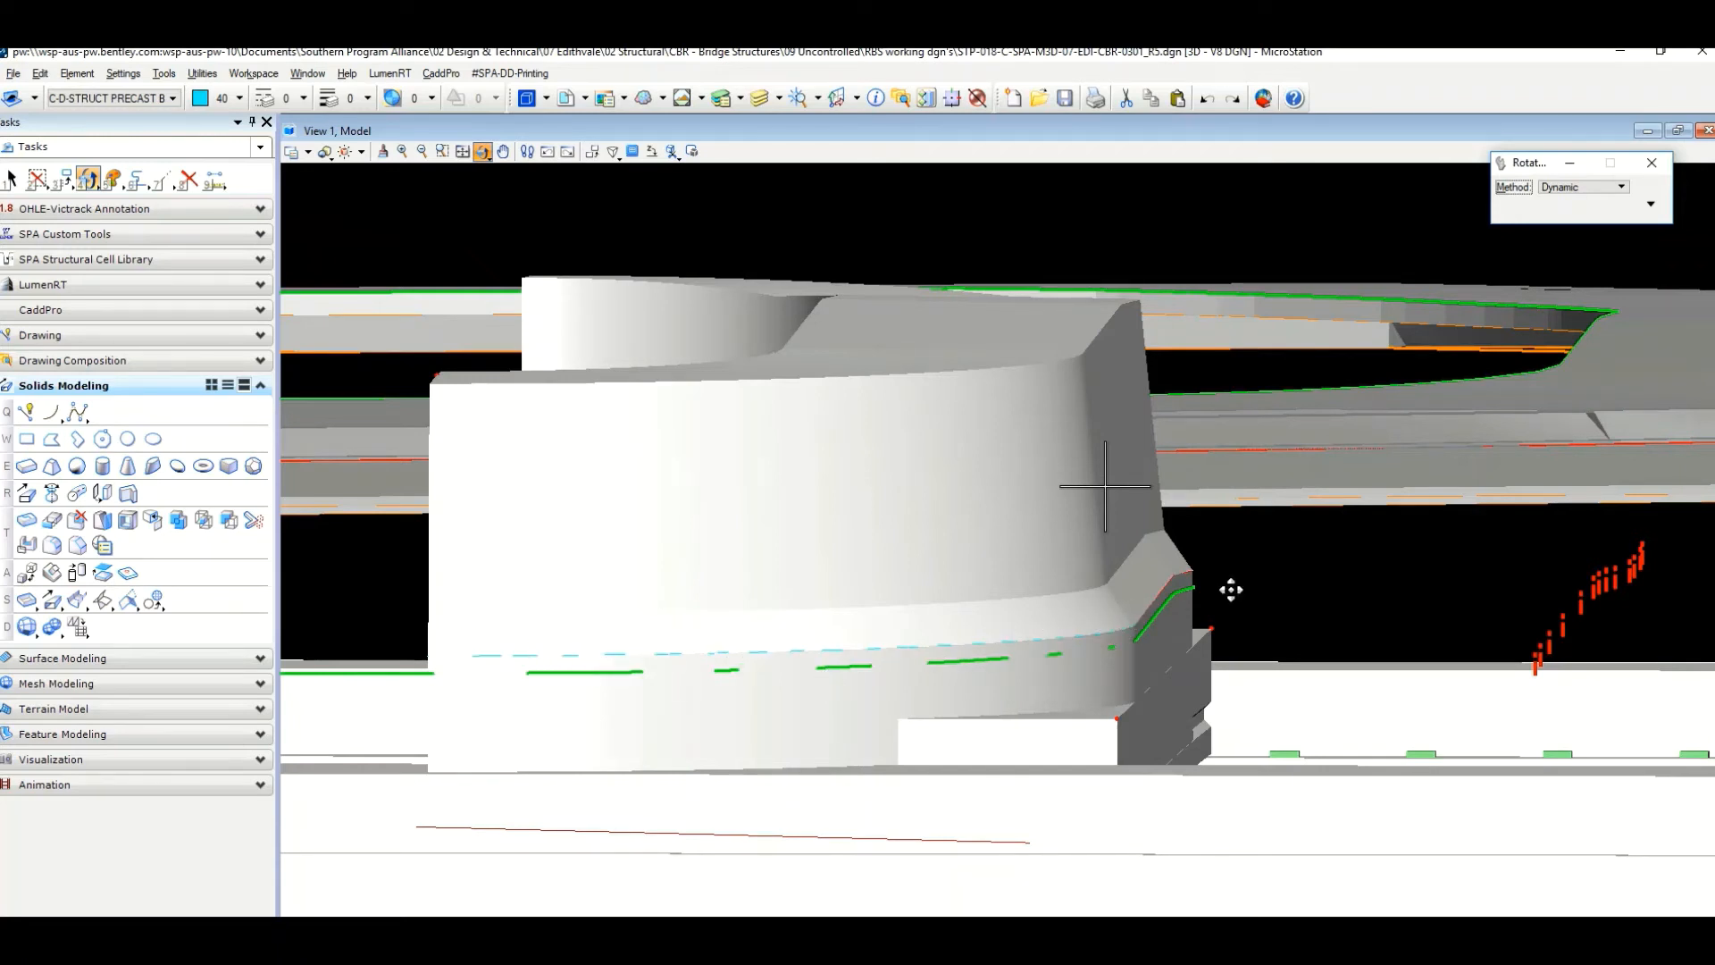
scroll(1217, 597, down, 1)
middle_drag(1238, 588, 1082, 628)
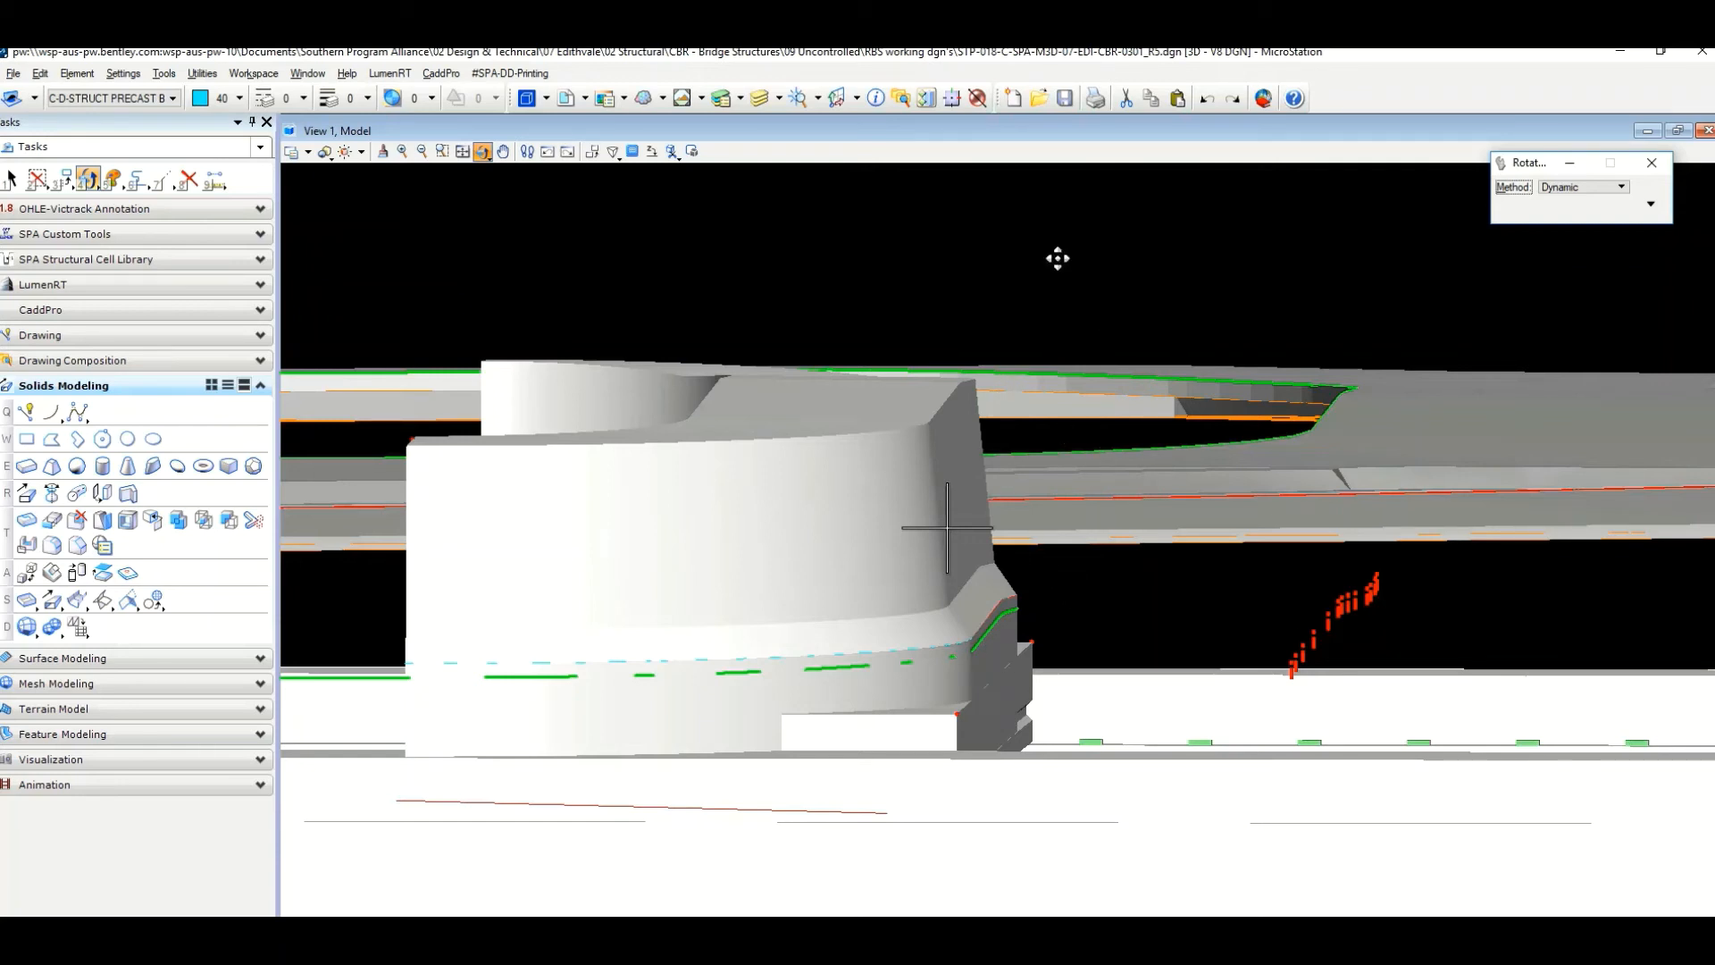
click(974, 369)
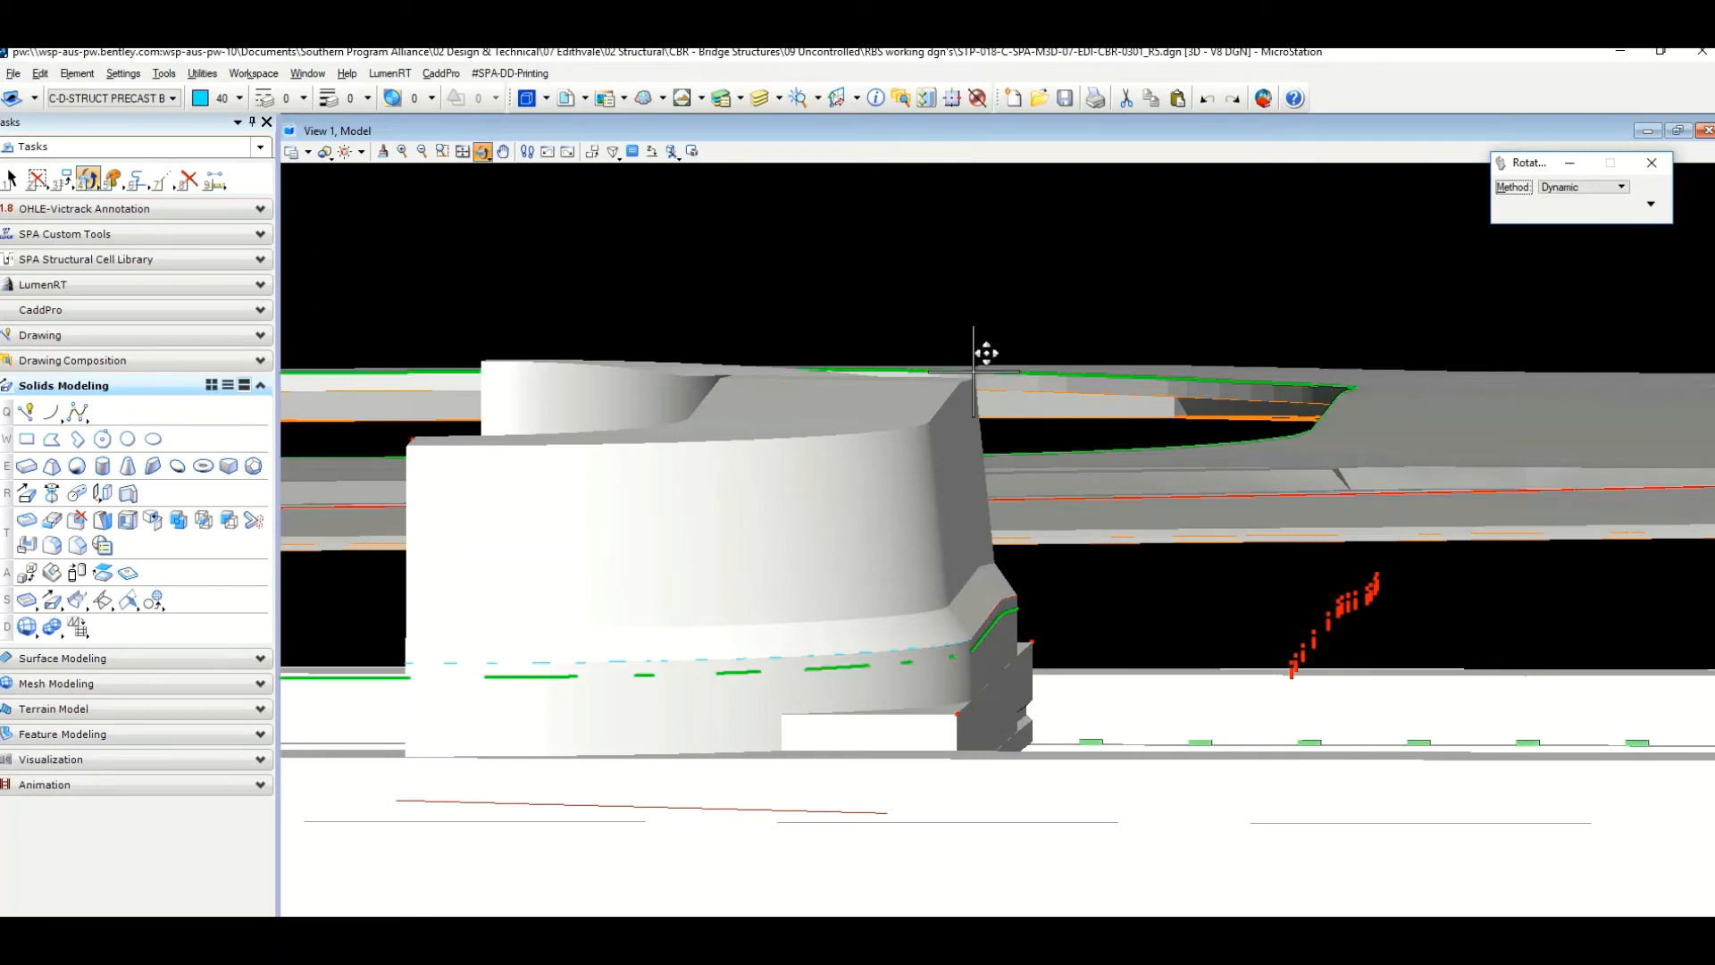
drag(984, 352, 889, 432)
shift+middle_drag(901, 431, 930, 433)
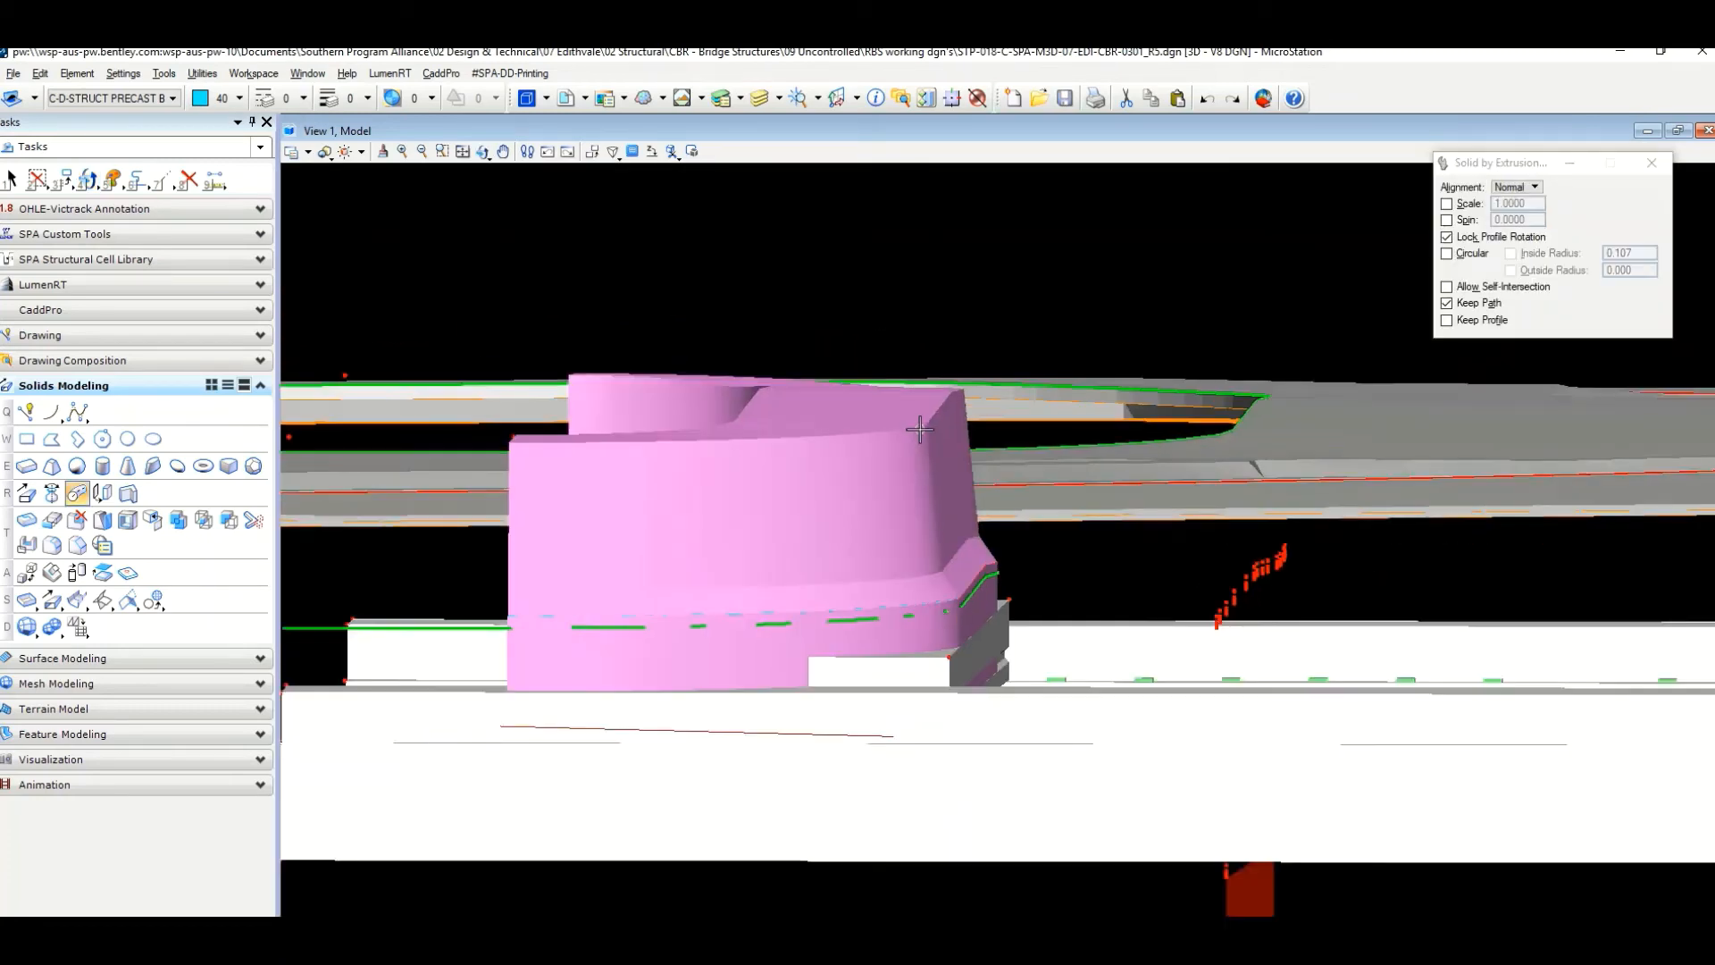
scroll(930, 433, down, 1)
middle_drag(1003, 590, 908, 681)
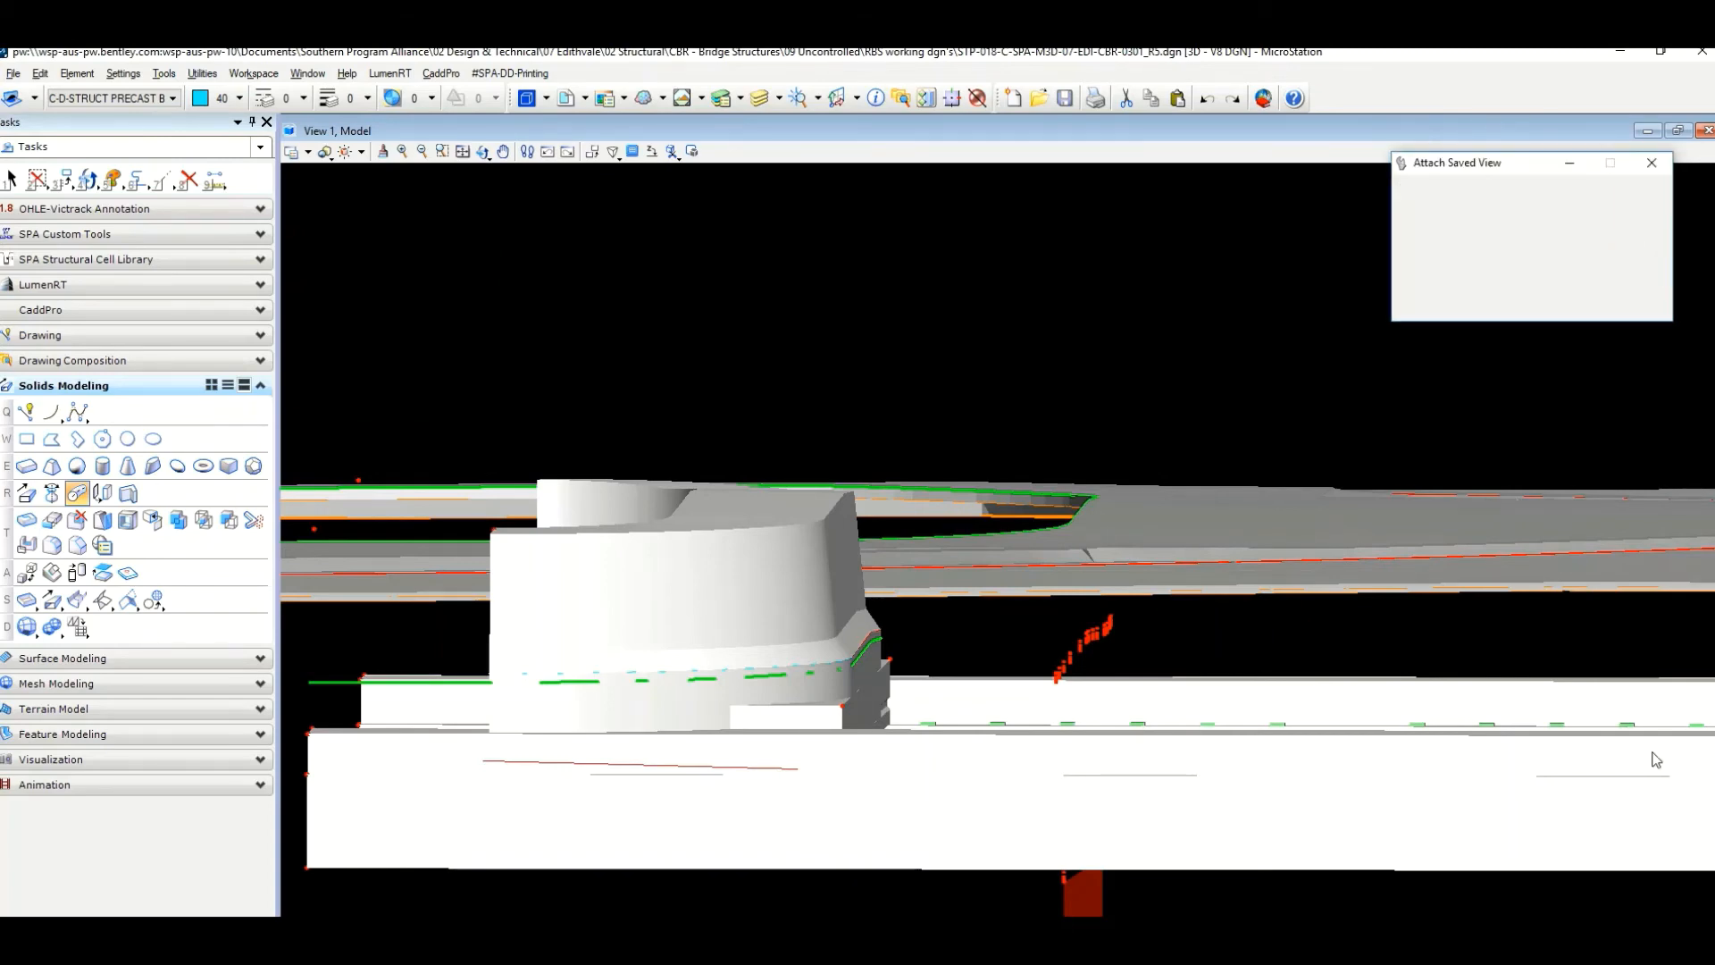
Apply the saved view "rom top" and copy the red cutting outline by its bend vertex onto the matching corner within the curved solid.
click(843, 564)
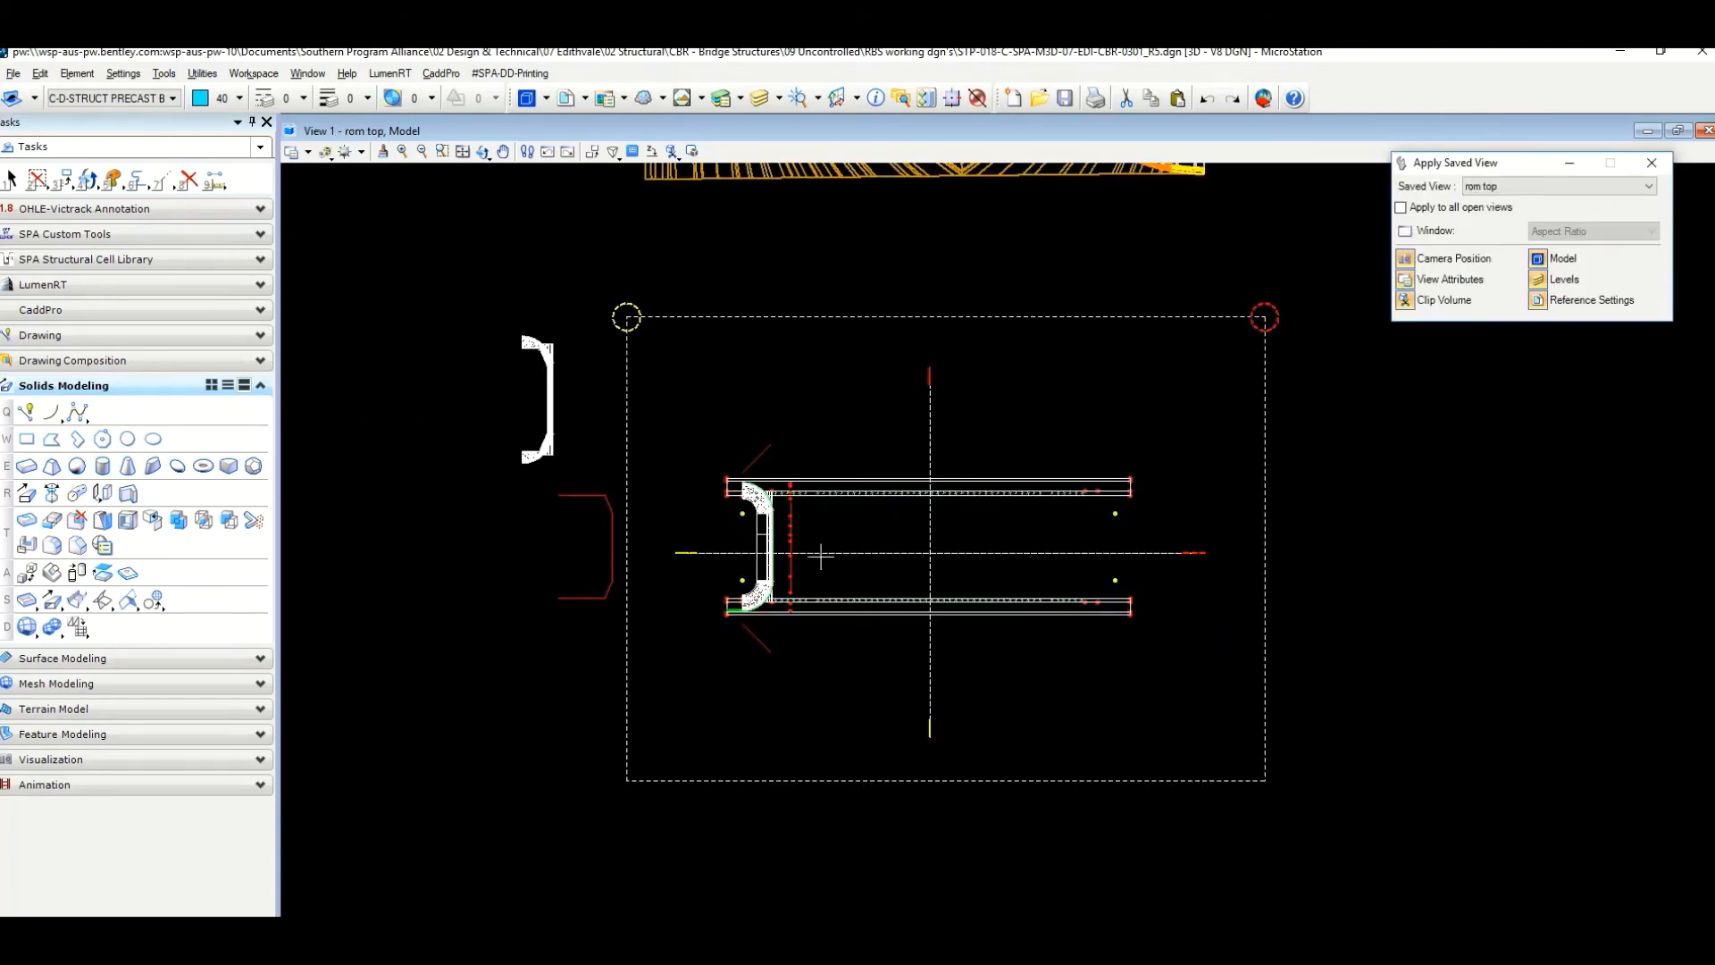
scroll(678, 501, up, 7)
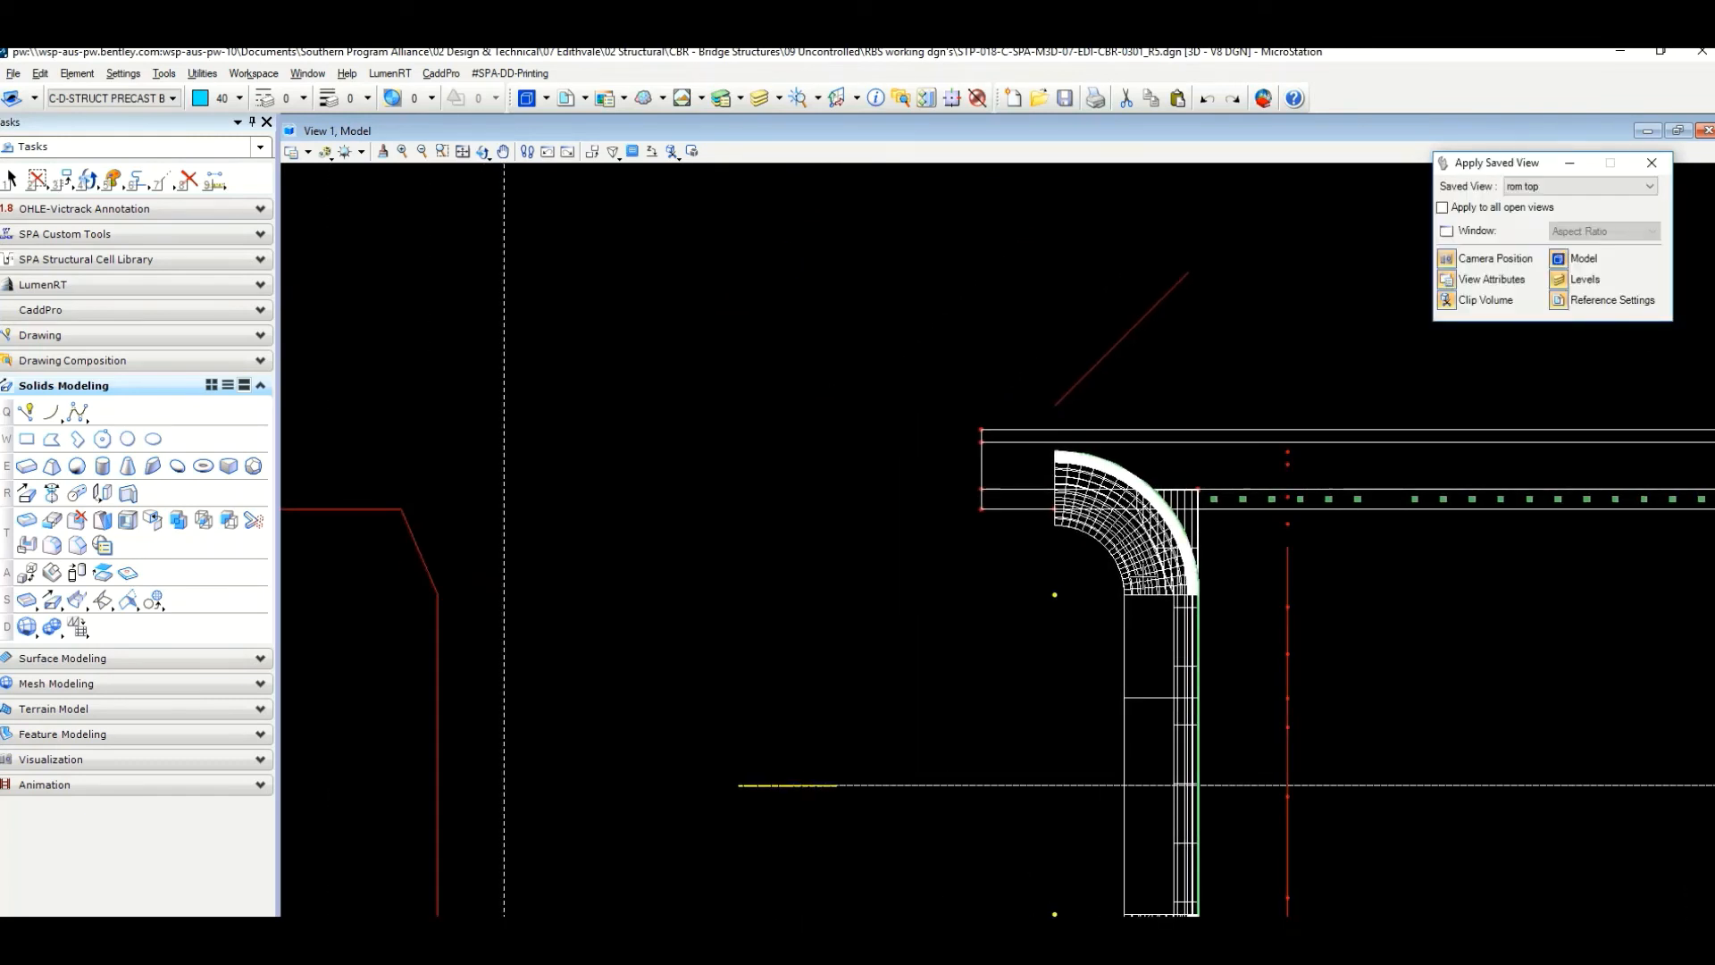
drag(63, 176, 134, 189)
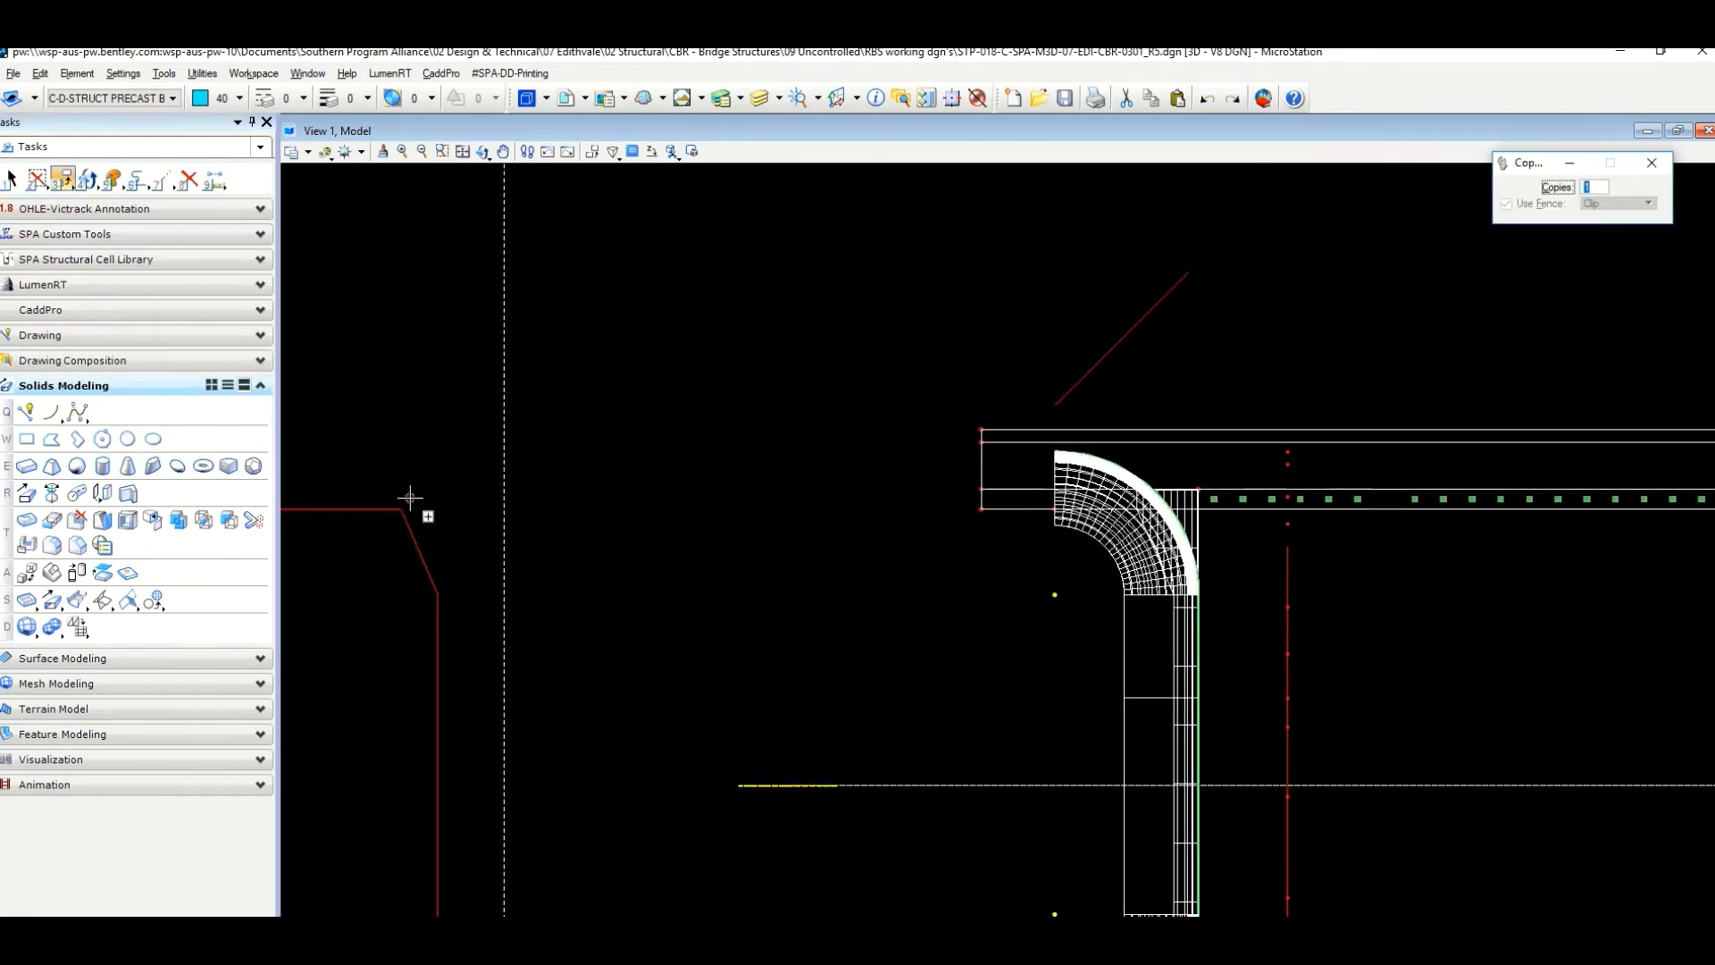
scroll(1084, 567, up, 2)
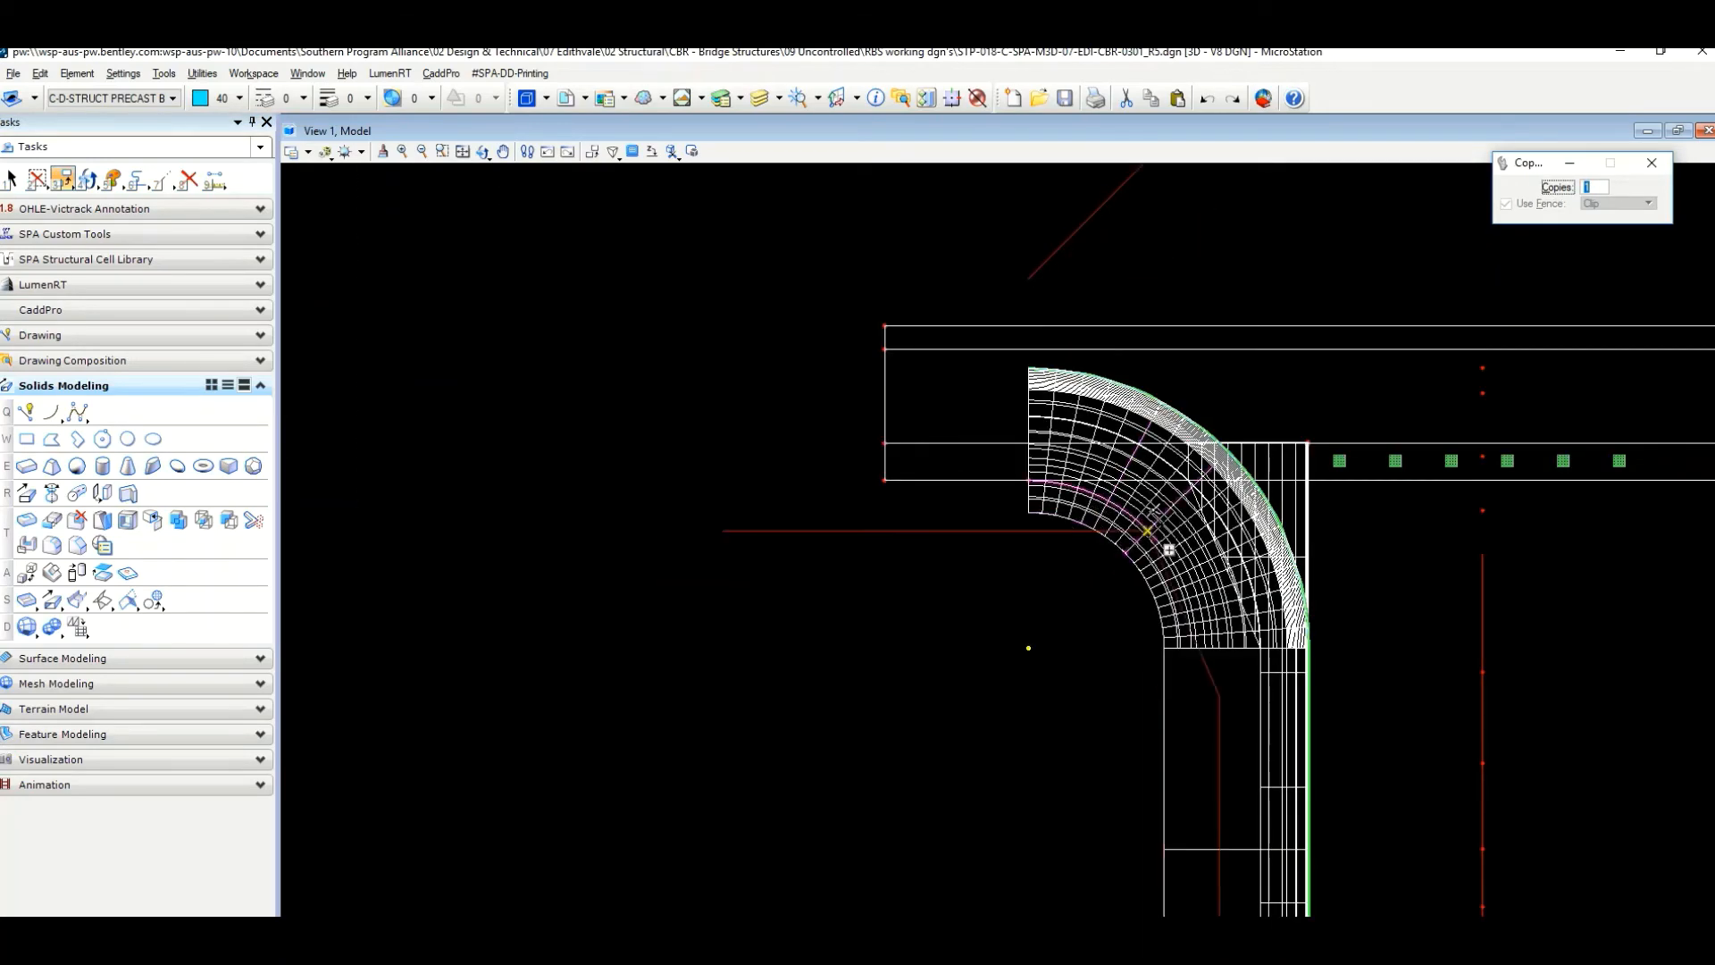
middle_drag(1174, 501, 855, 561)
scroll(855, 561, up, 6)
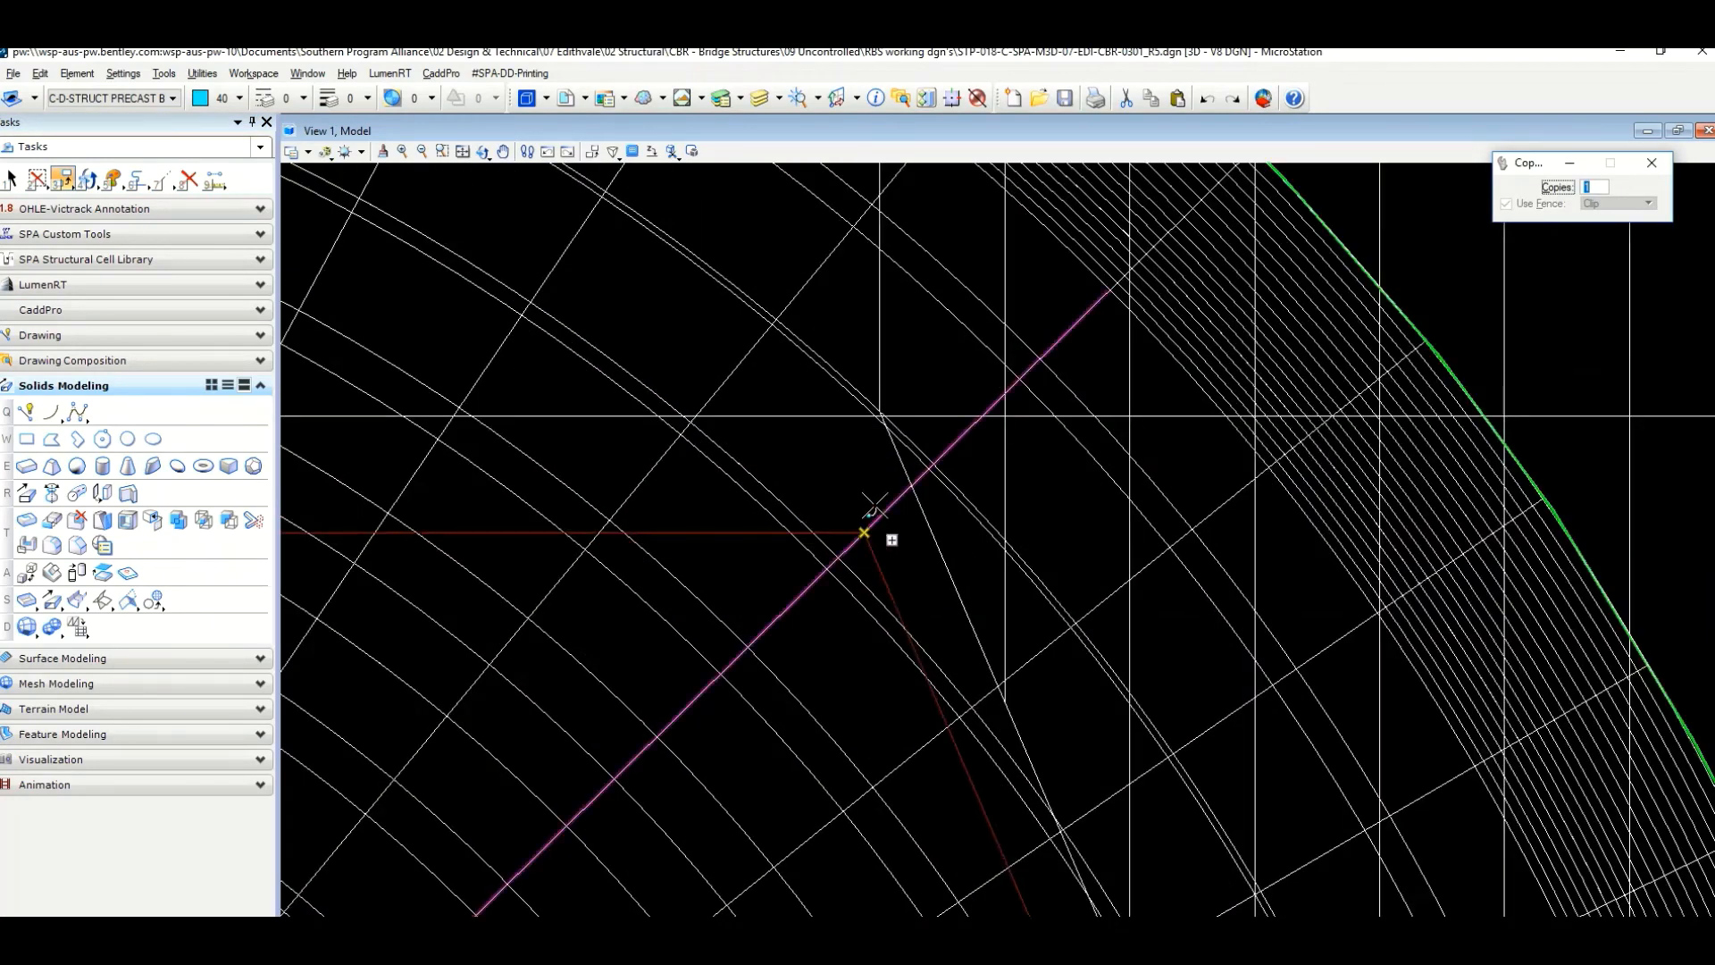
scroll(893, 424, up, 2)
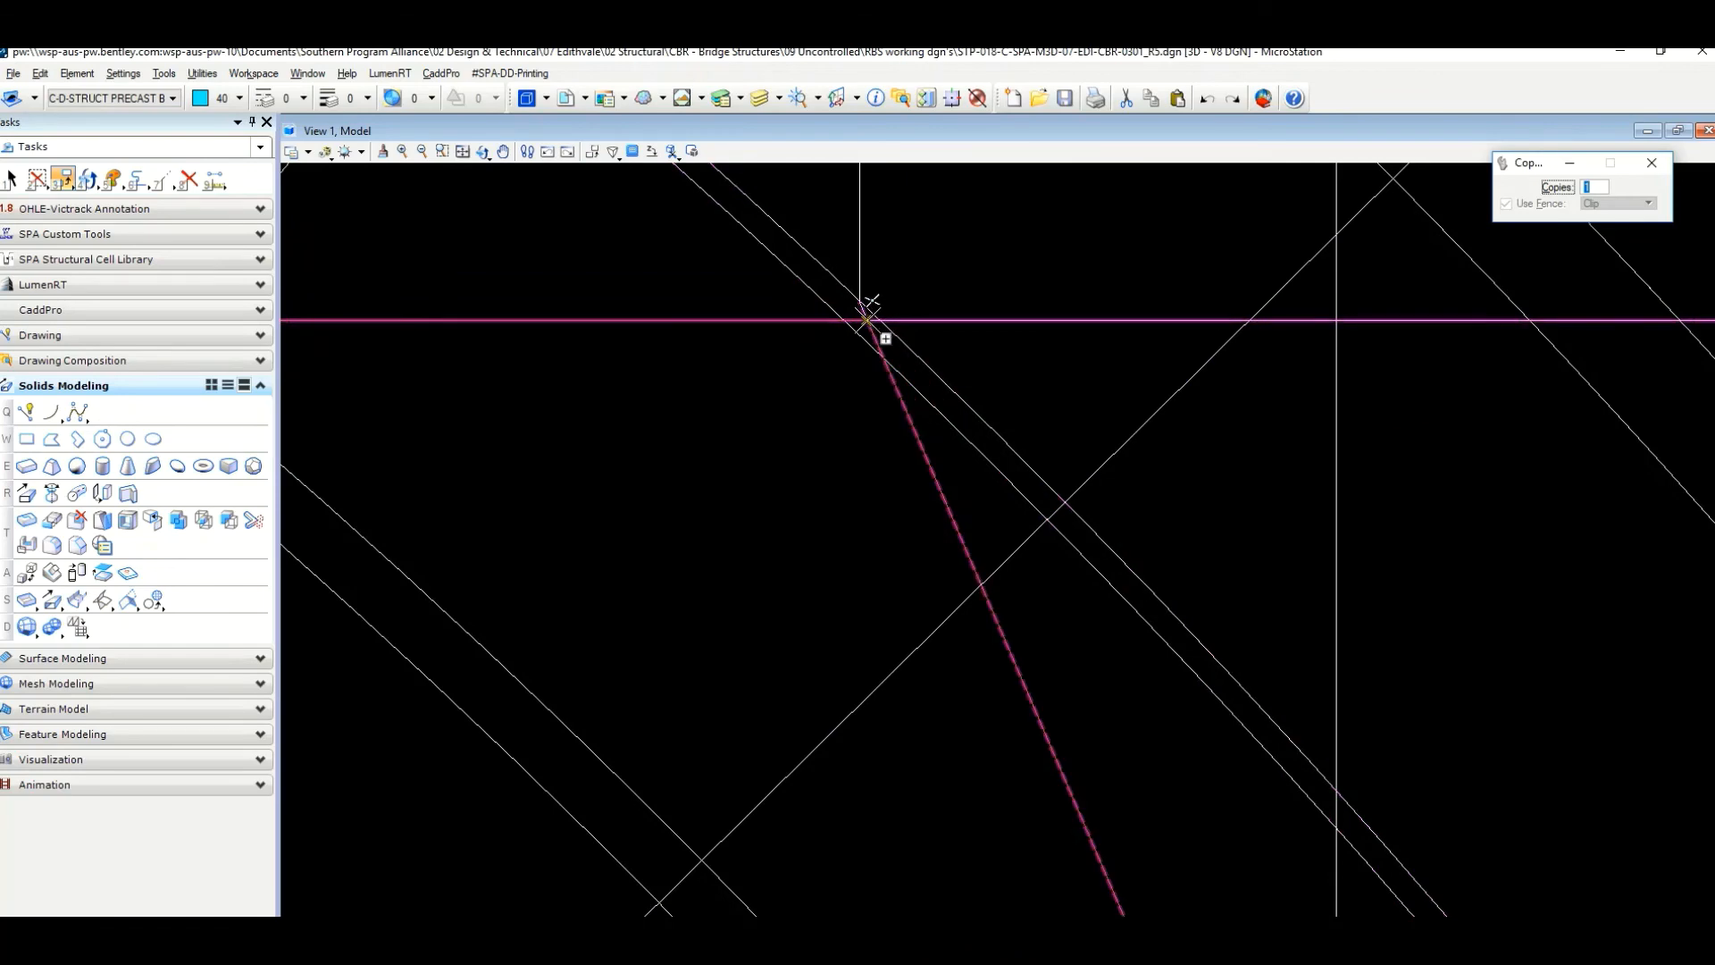
click(869, 318)
scroll(913, 364, down, 2)
scroll(920, 367, down, 5)
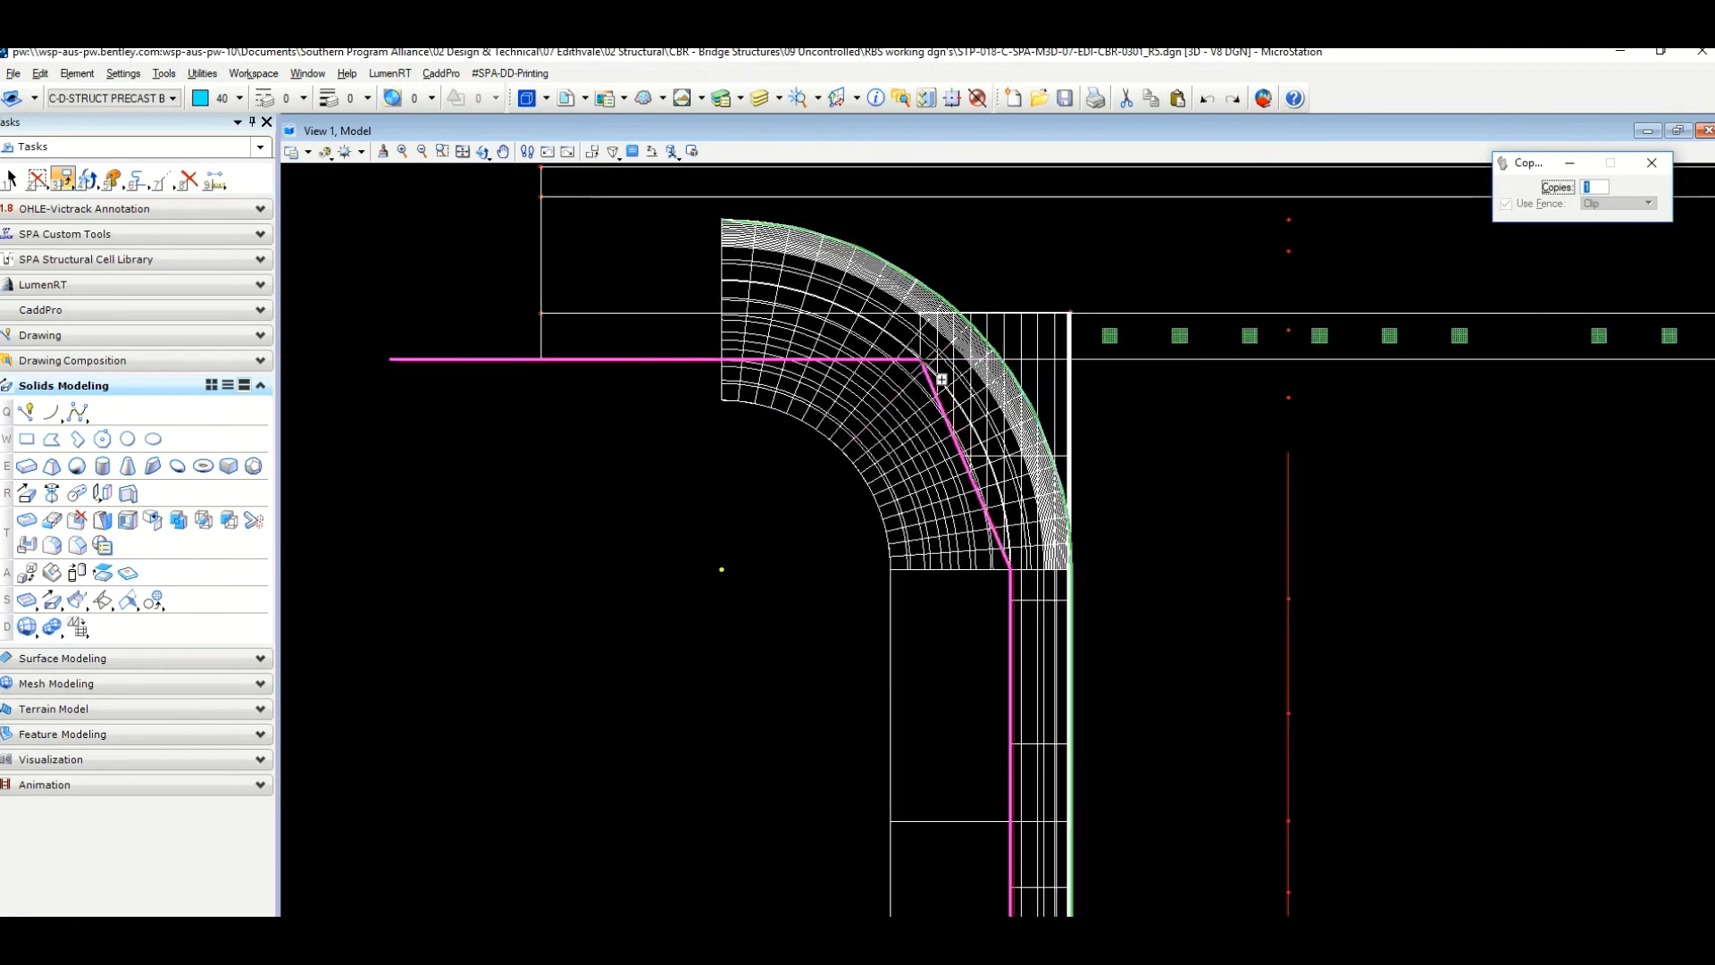
right_click(1175, 471)
scroll(1168, 471, down, 2)
middle_drag(1167, 500, 1112, 386)
scroll(1112, 386, down, 1)
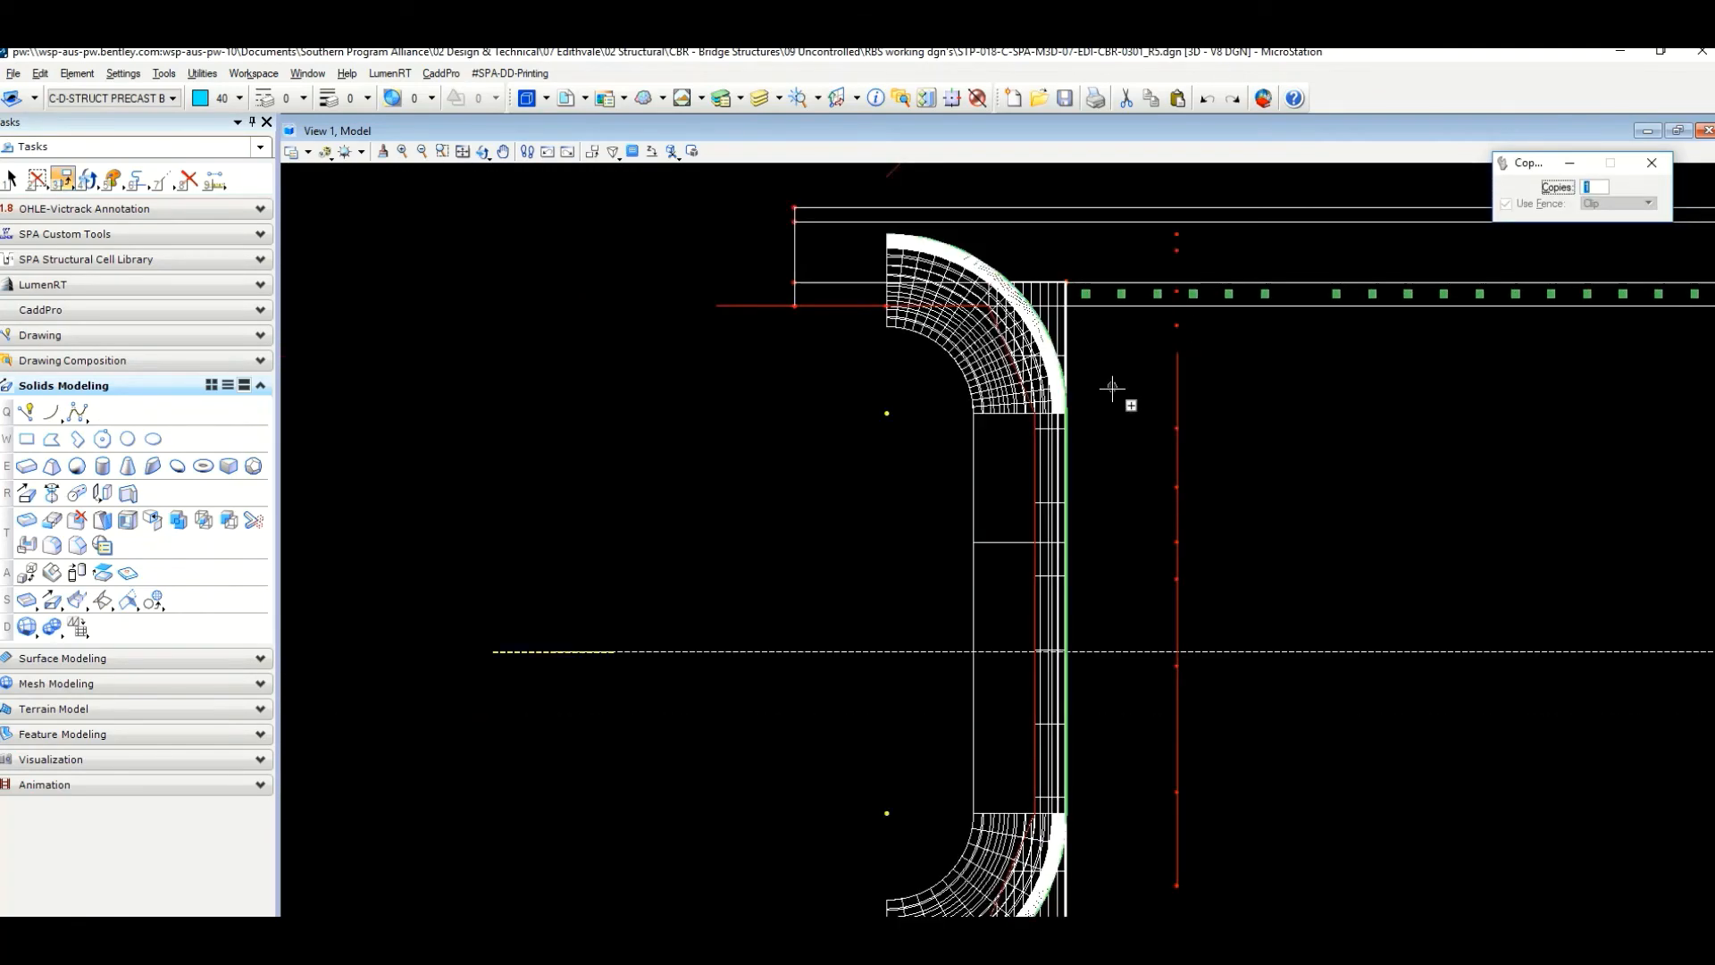
middle_drag(1175, 461, 1129, 427)
right_click(1128, 428)
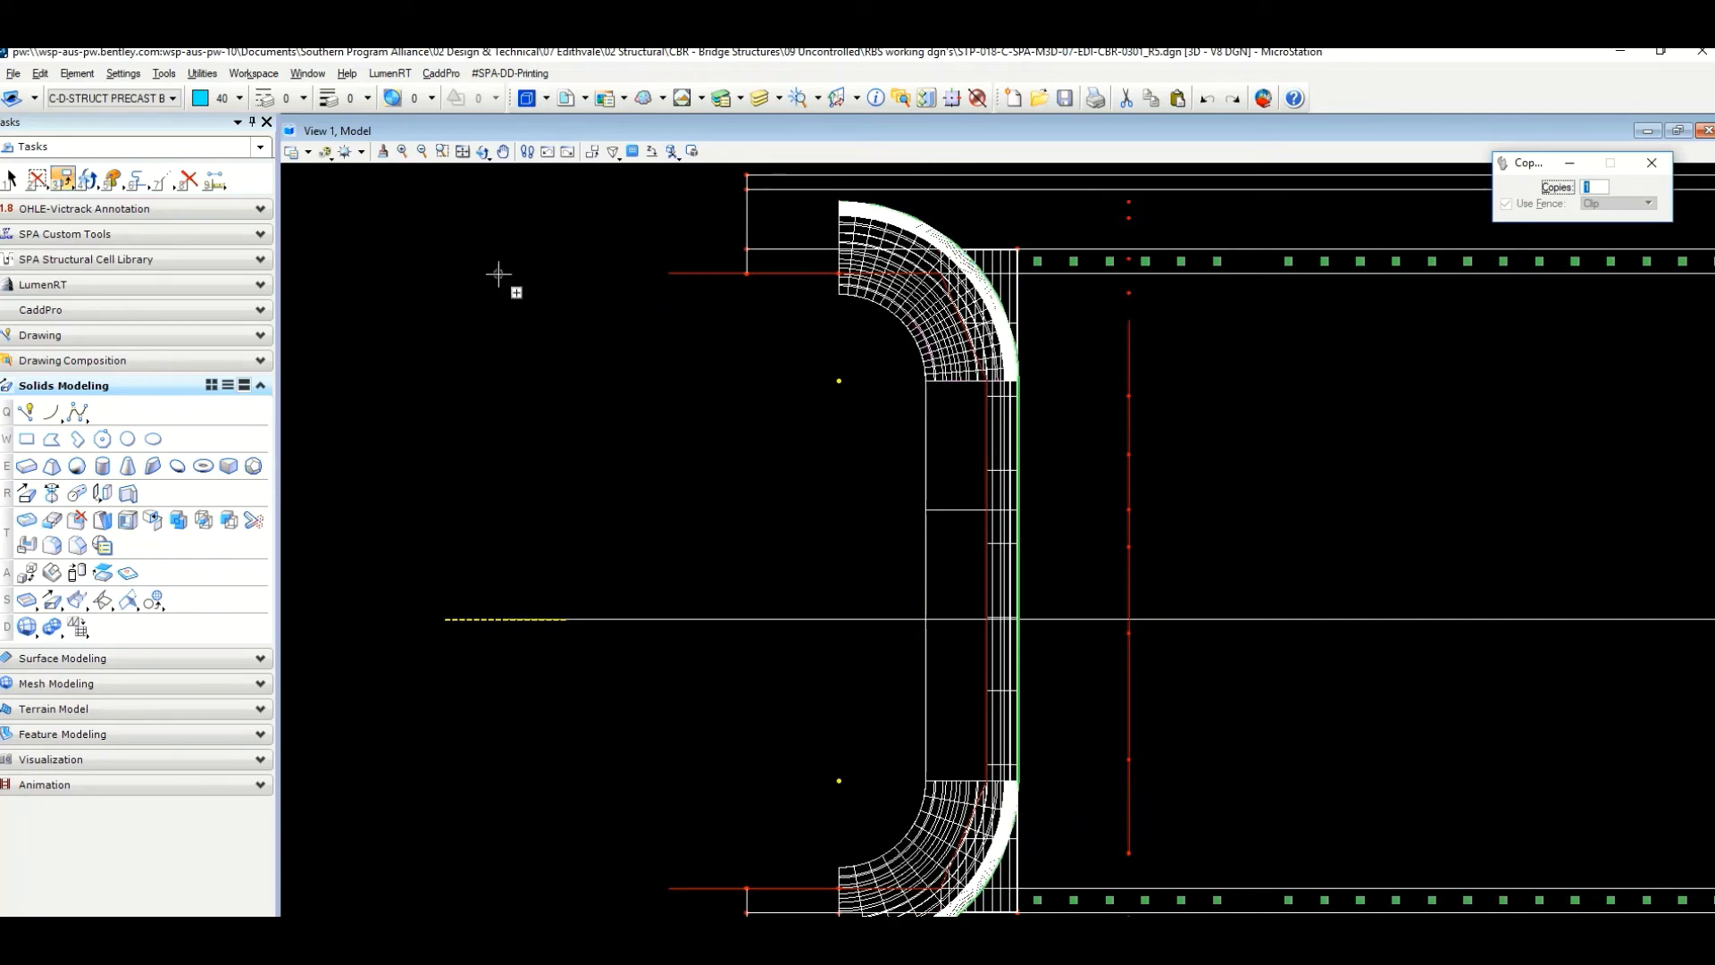
Try cutting the curved solid with the copied red outline, with Split Solid and Keep Profile on, and undo the cut.
click(31, 545)
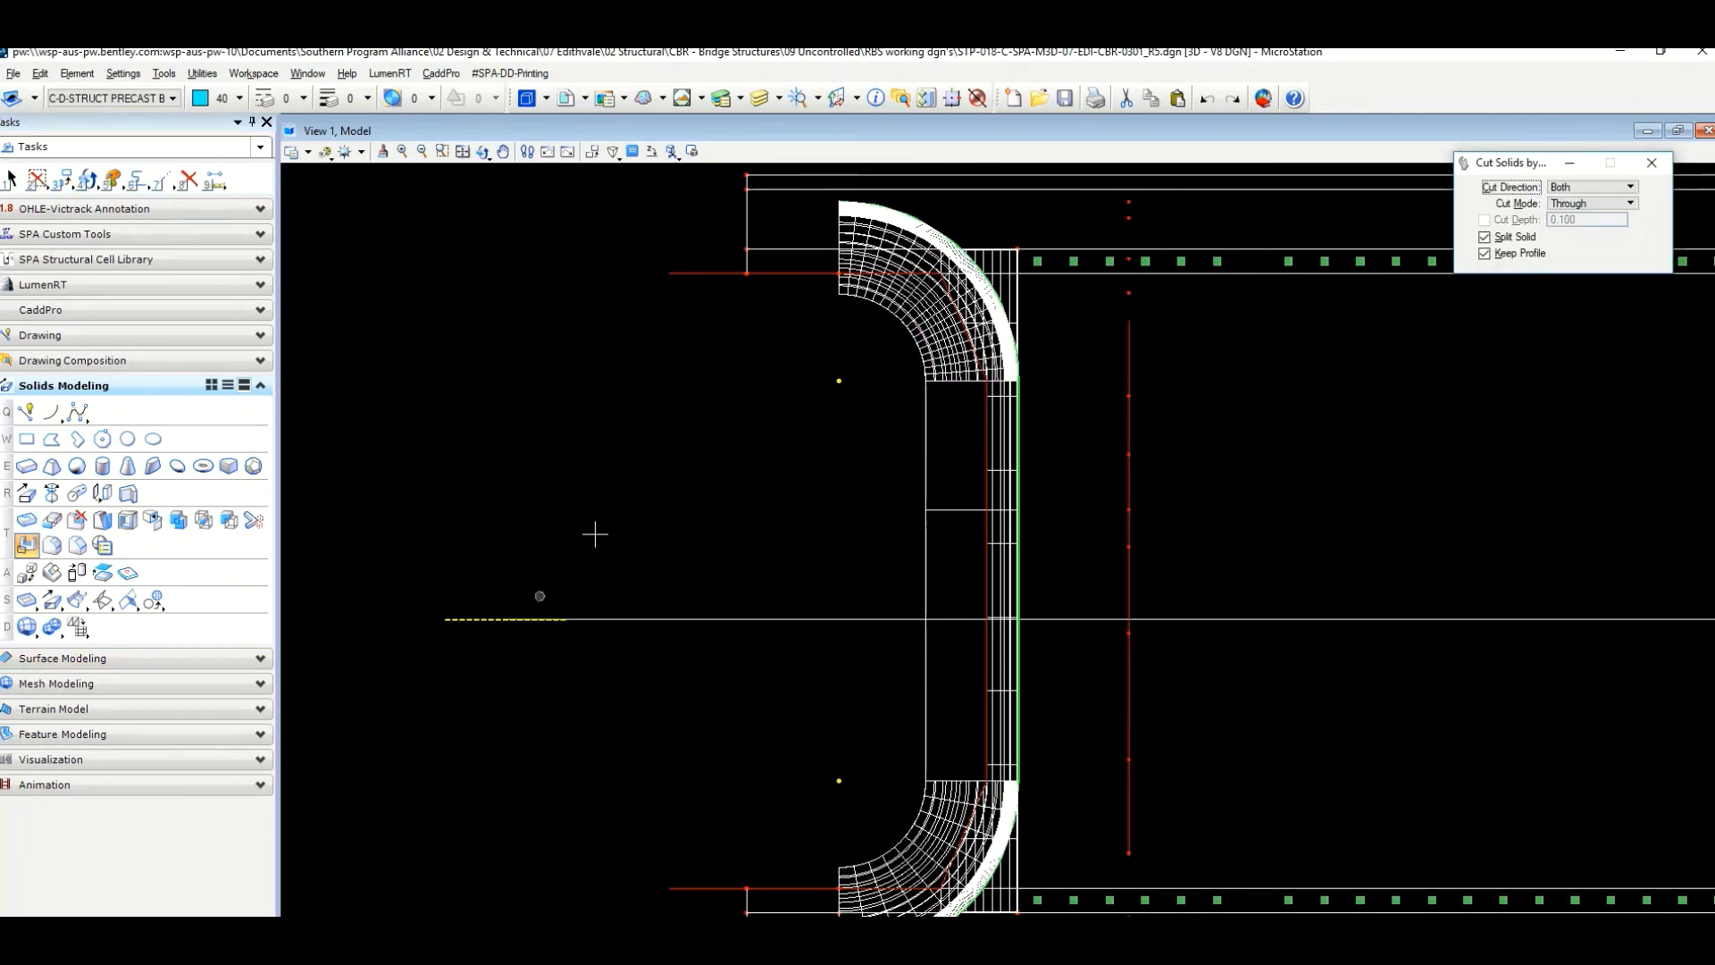
click(860, 303)
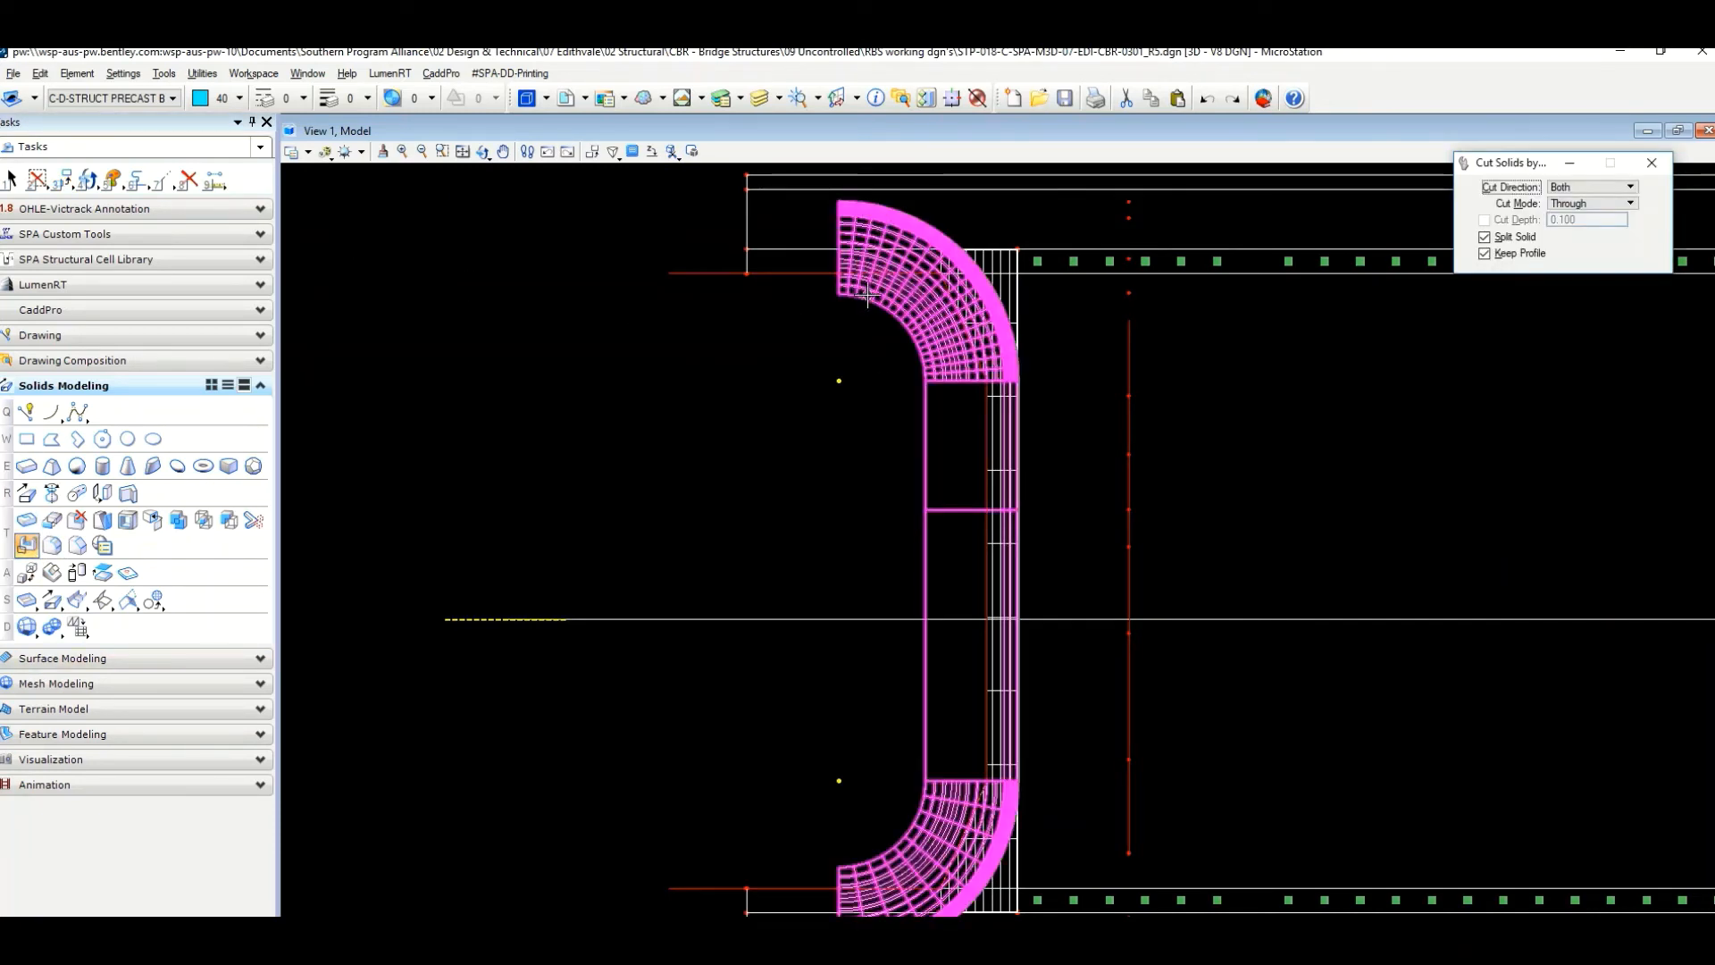
click(703, 273)
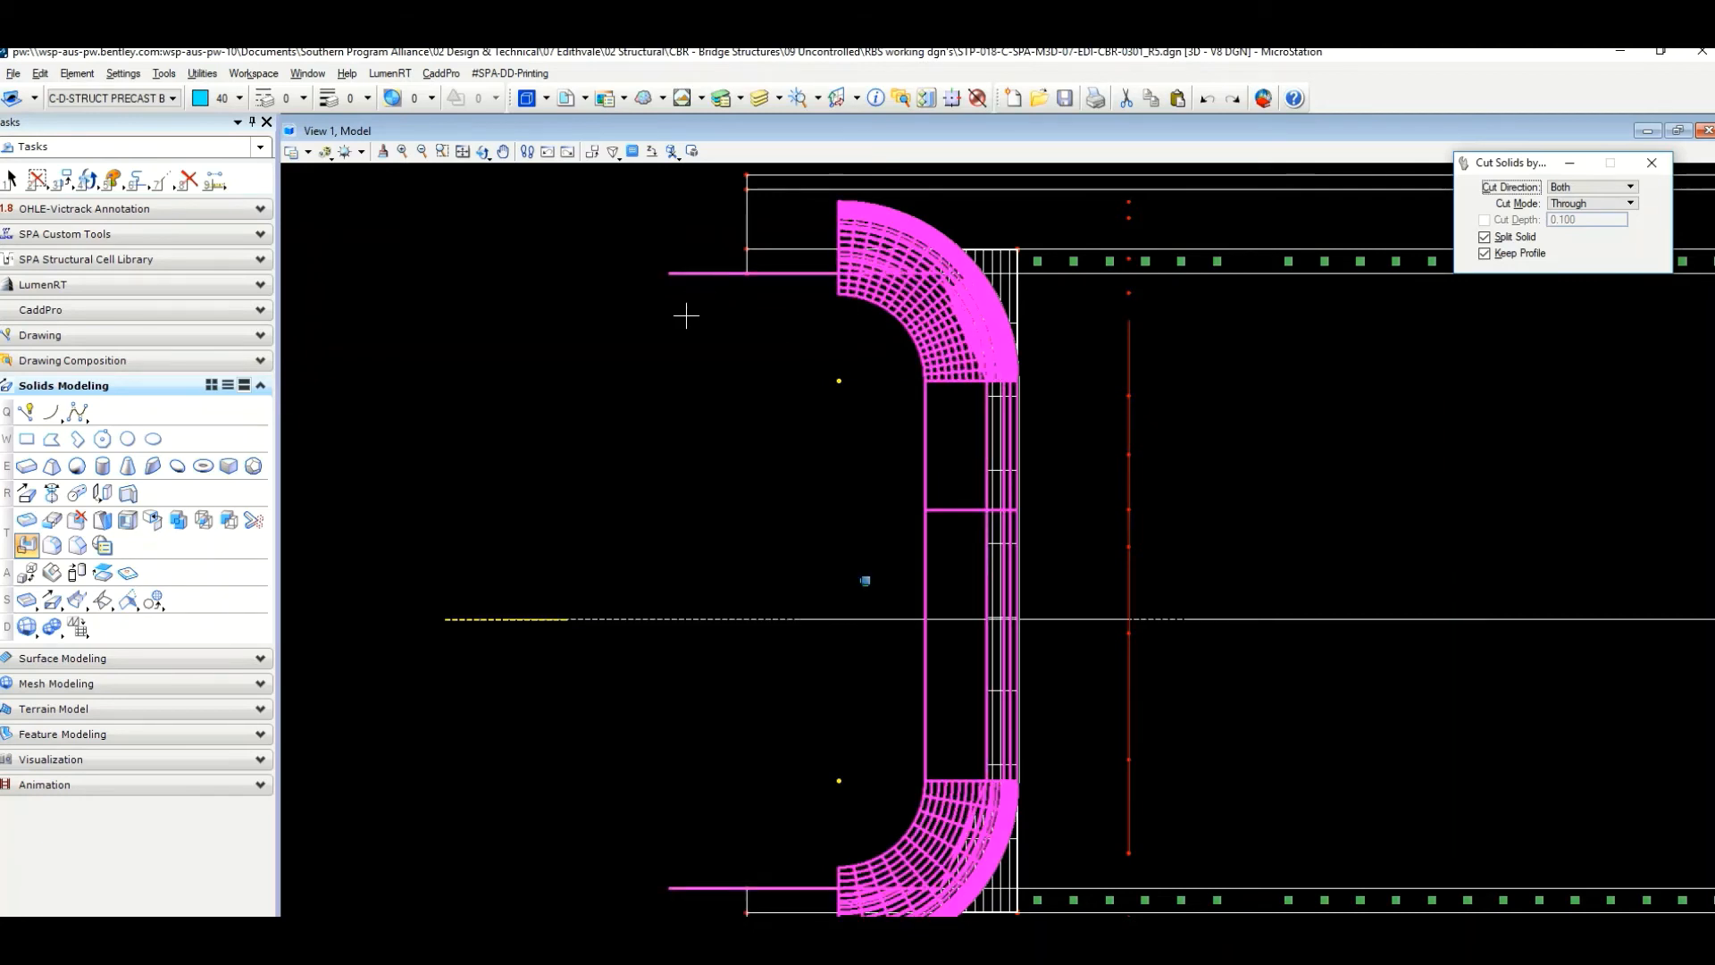
click(688, 313)
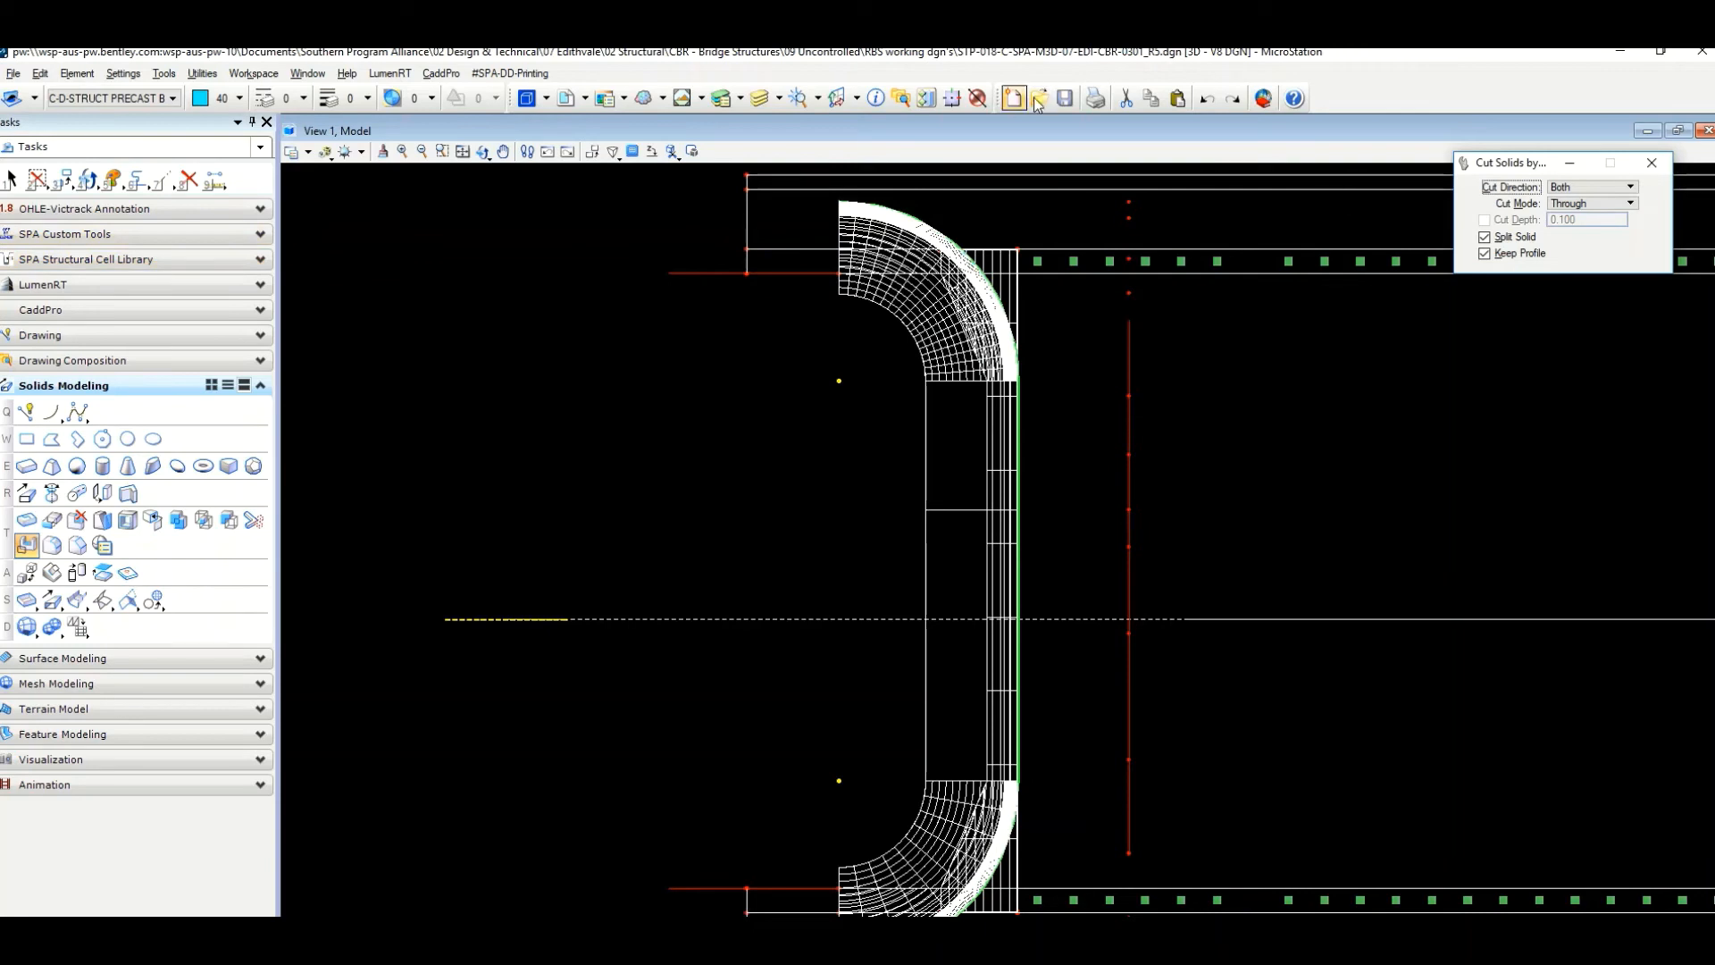
click(1208, 100)
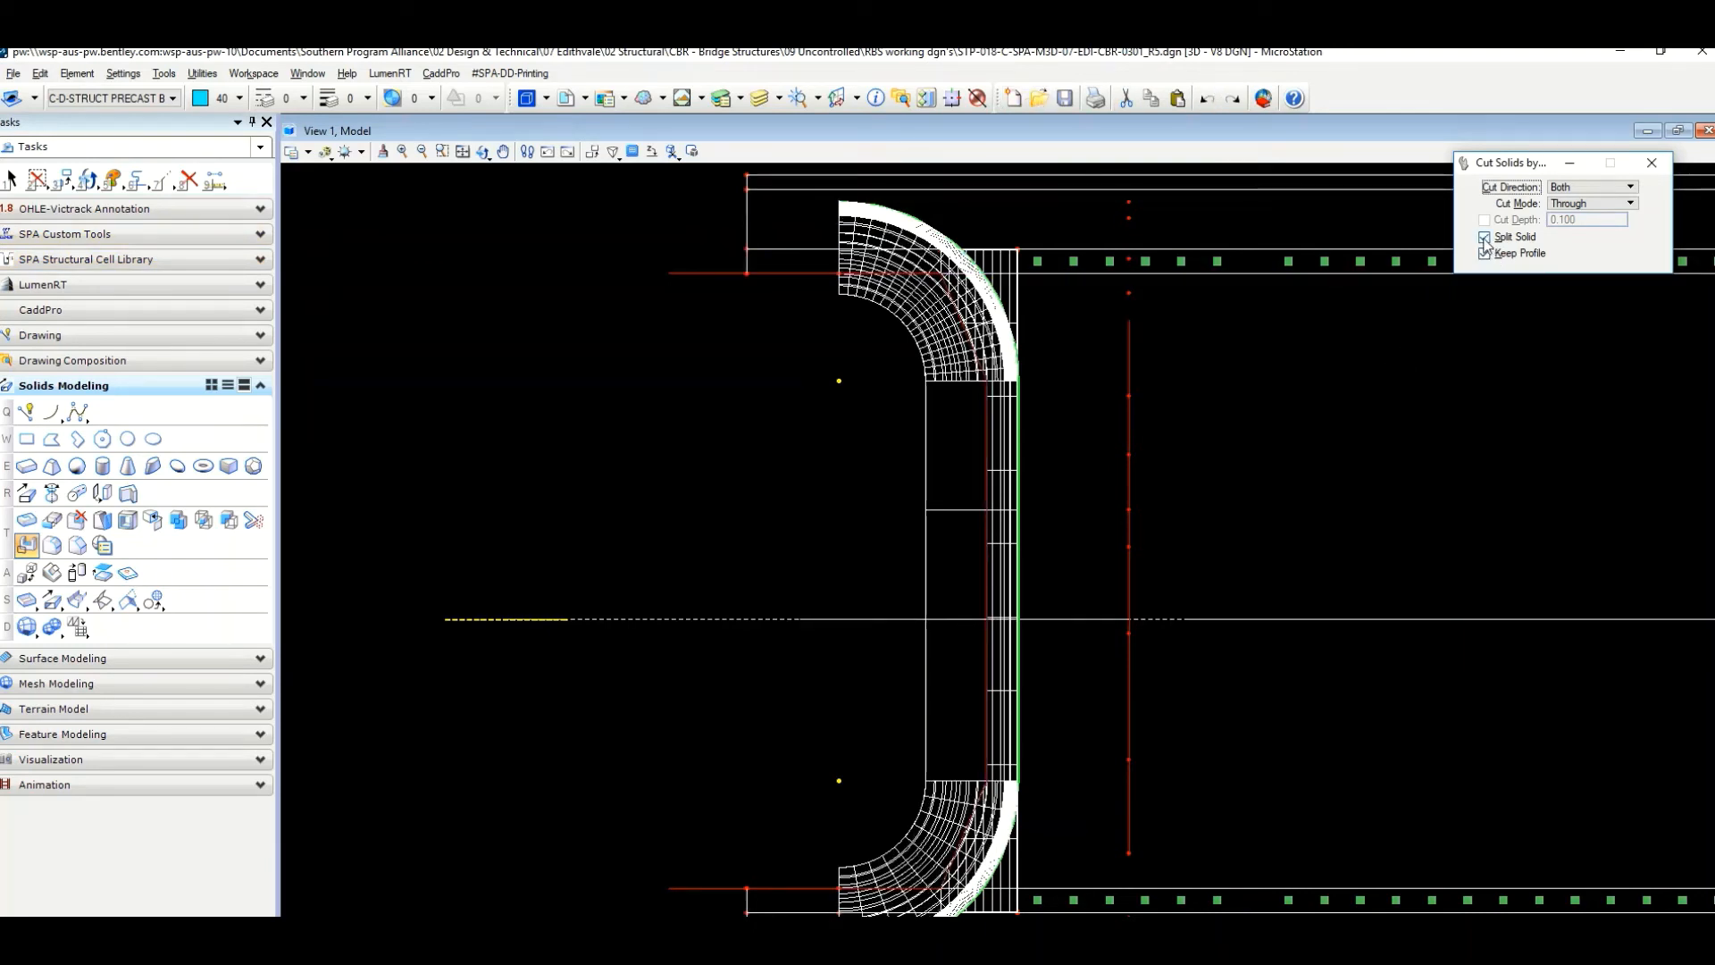
Try the red outline cut again with Split Solid off, retaining the inner part of the solid, and undo it.
click(865, 318)
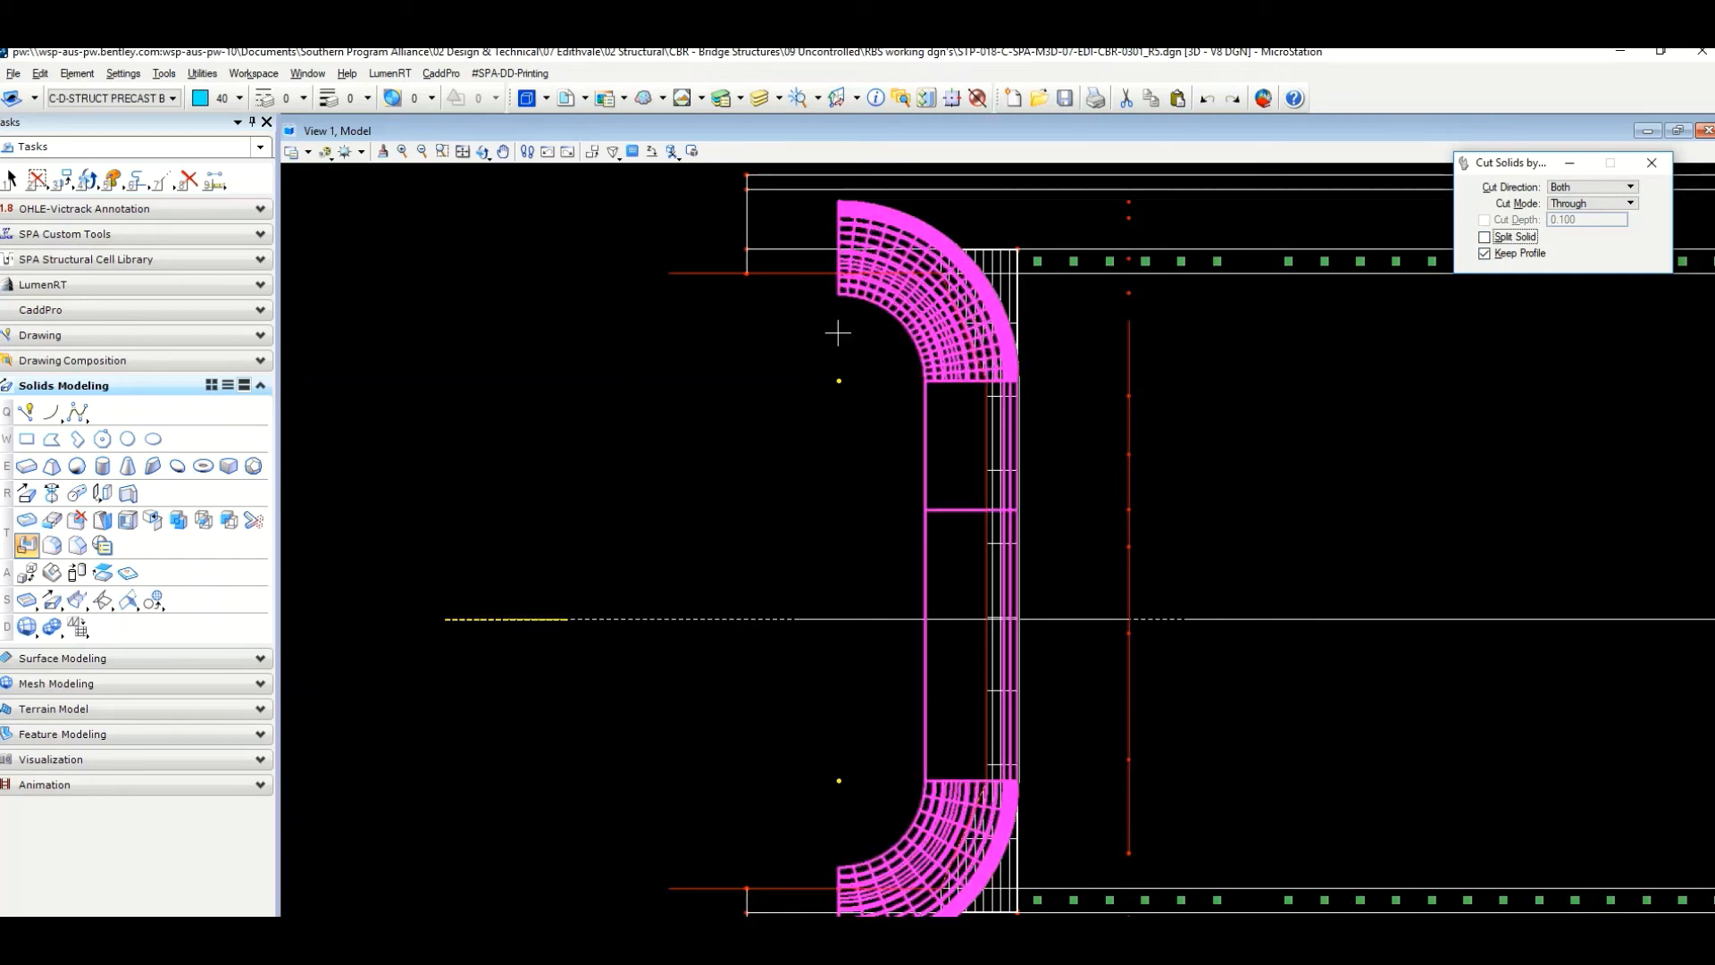
click(695, 273)
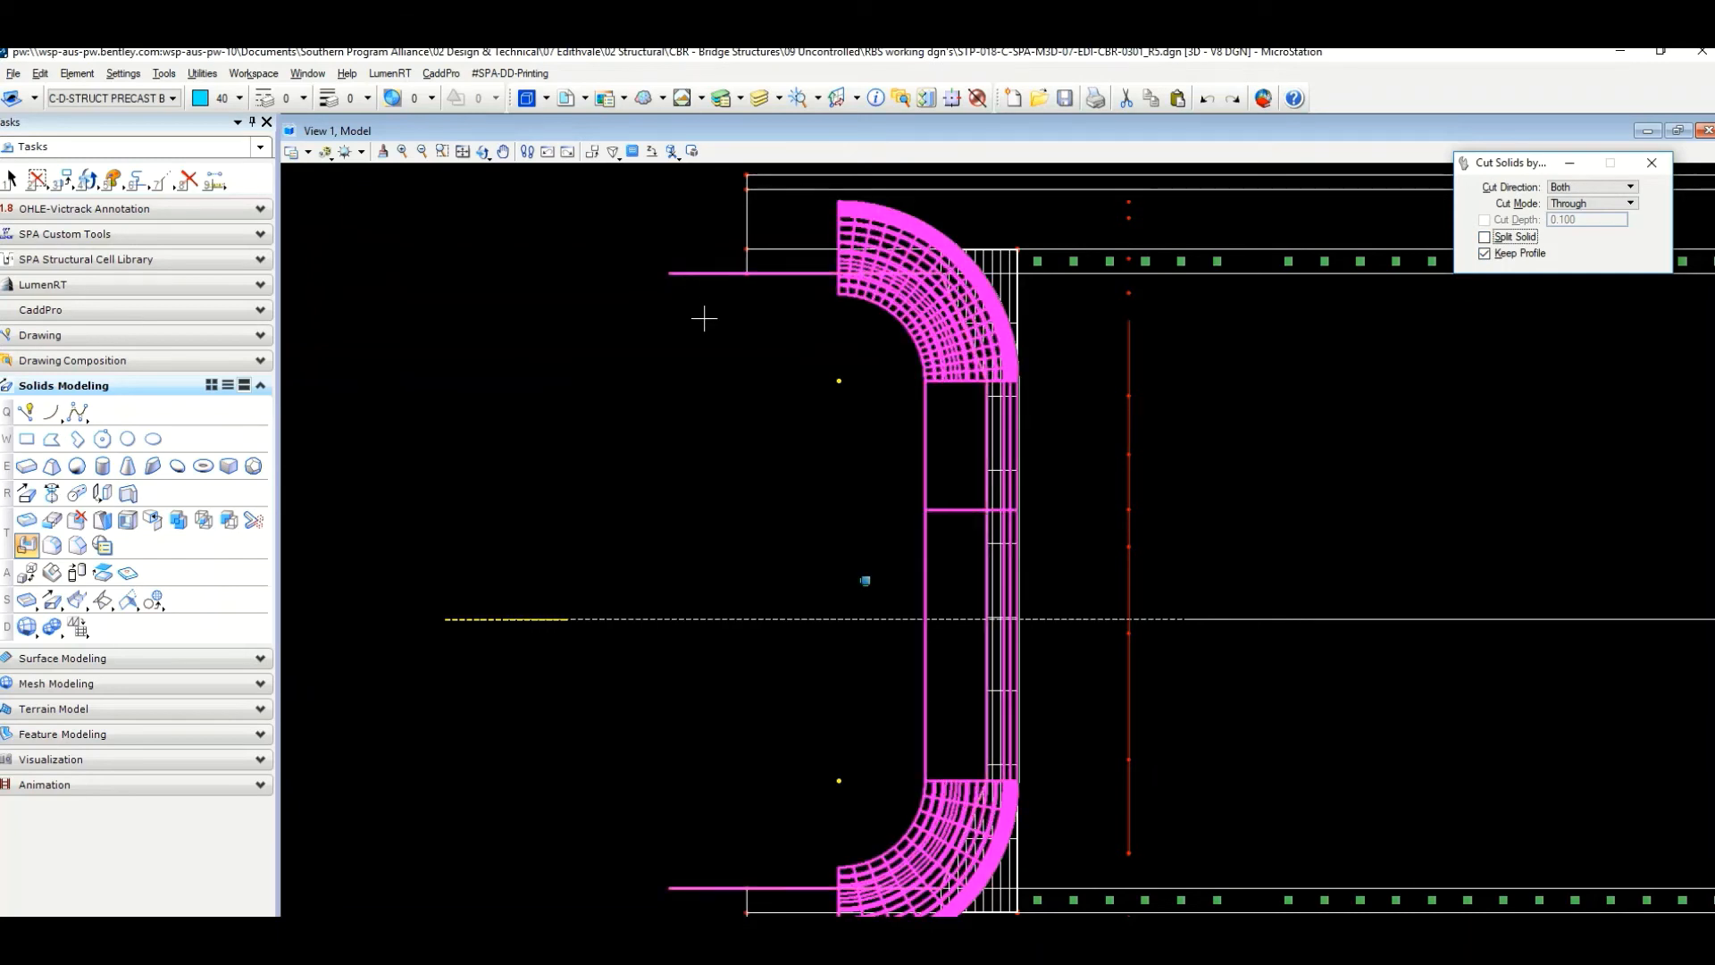
click(703, 315)
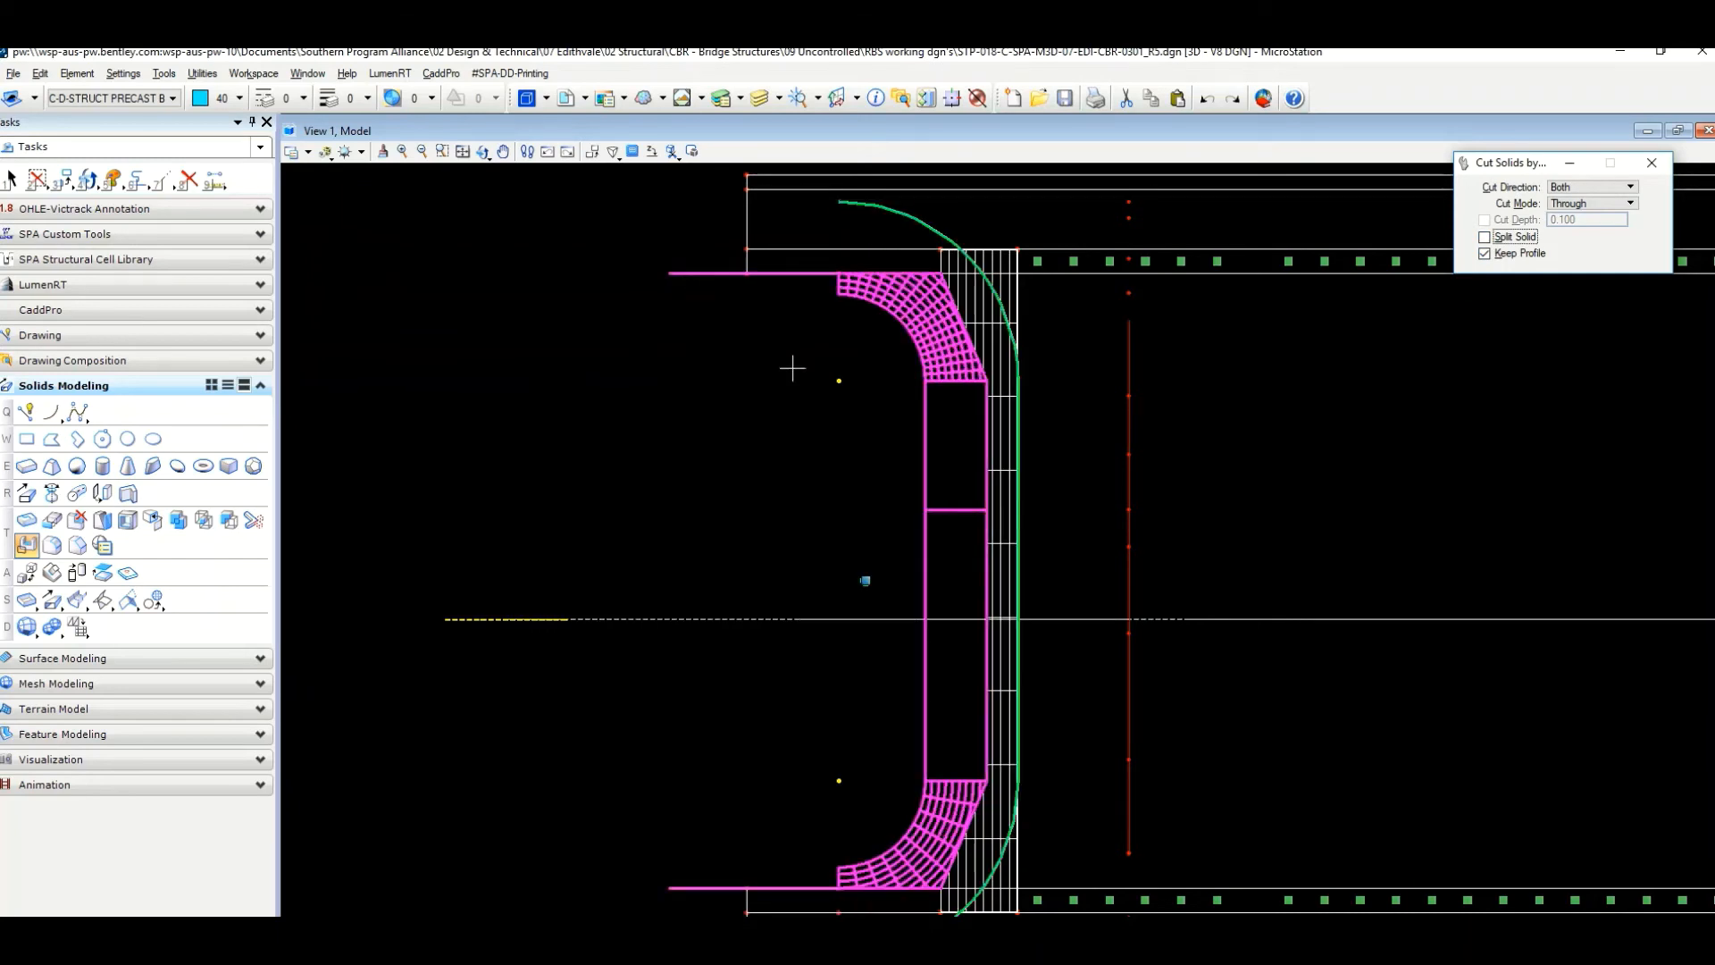
click(1208, 99)
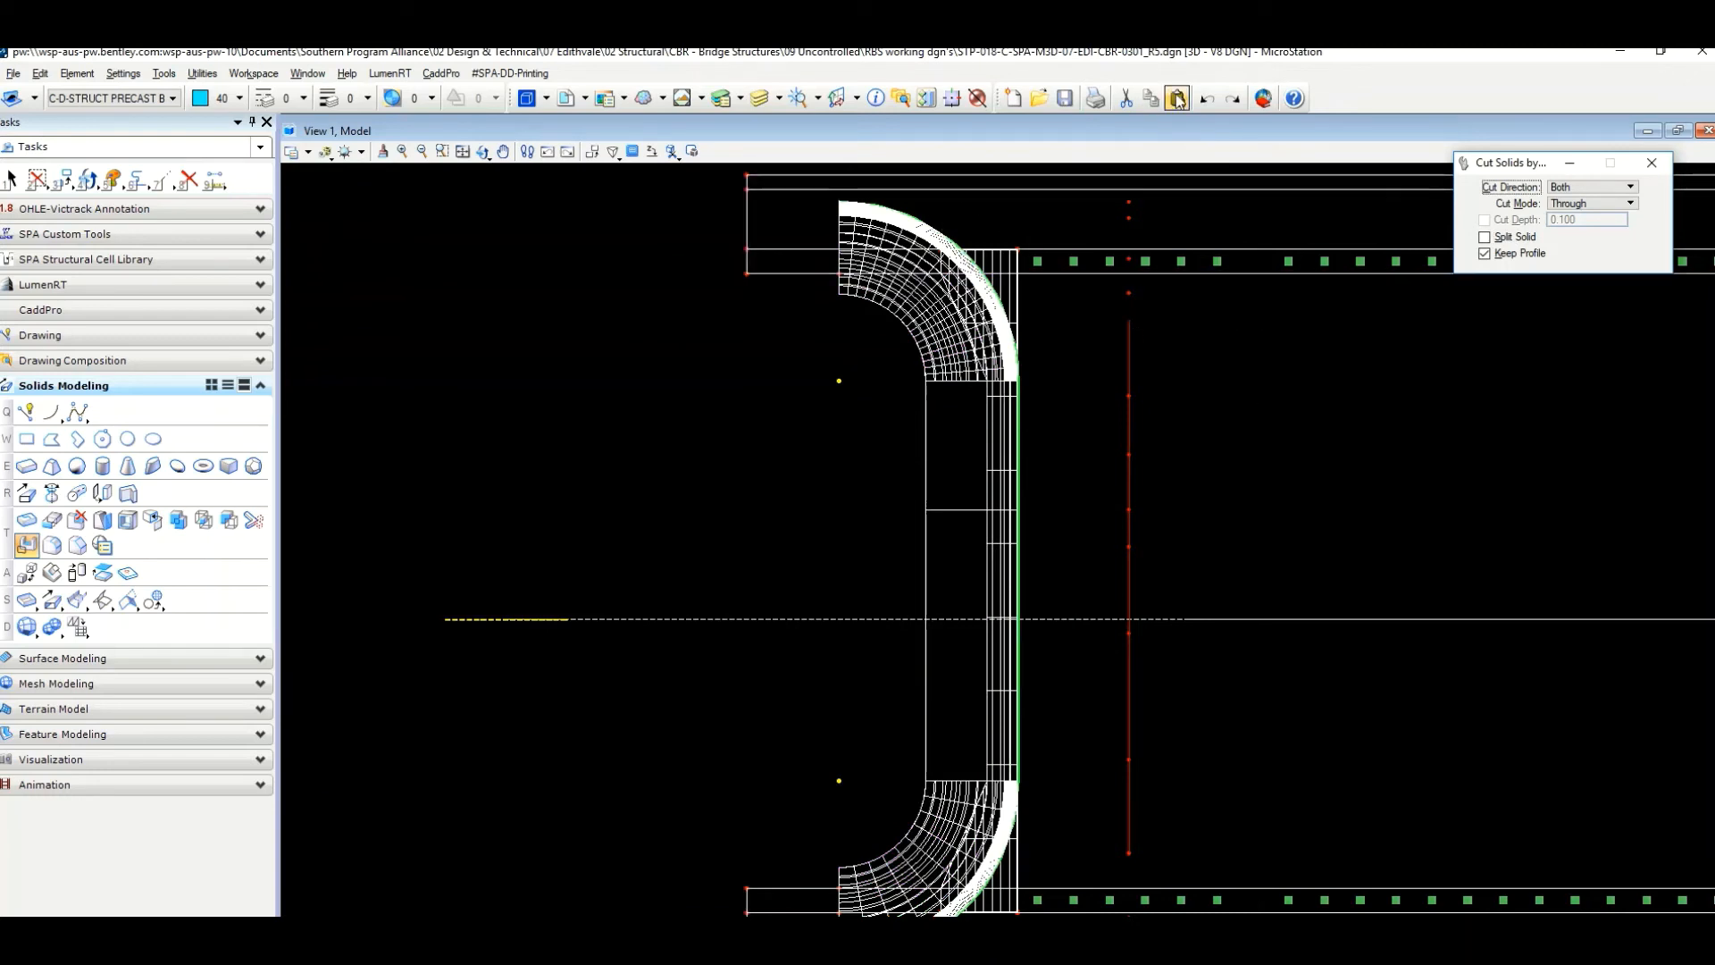
click(1233, 100)
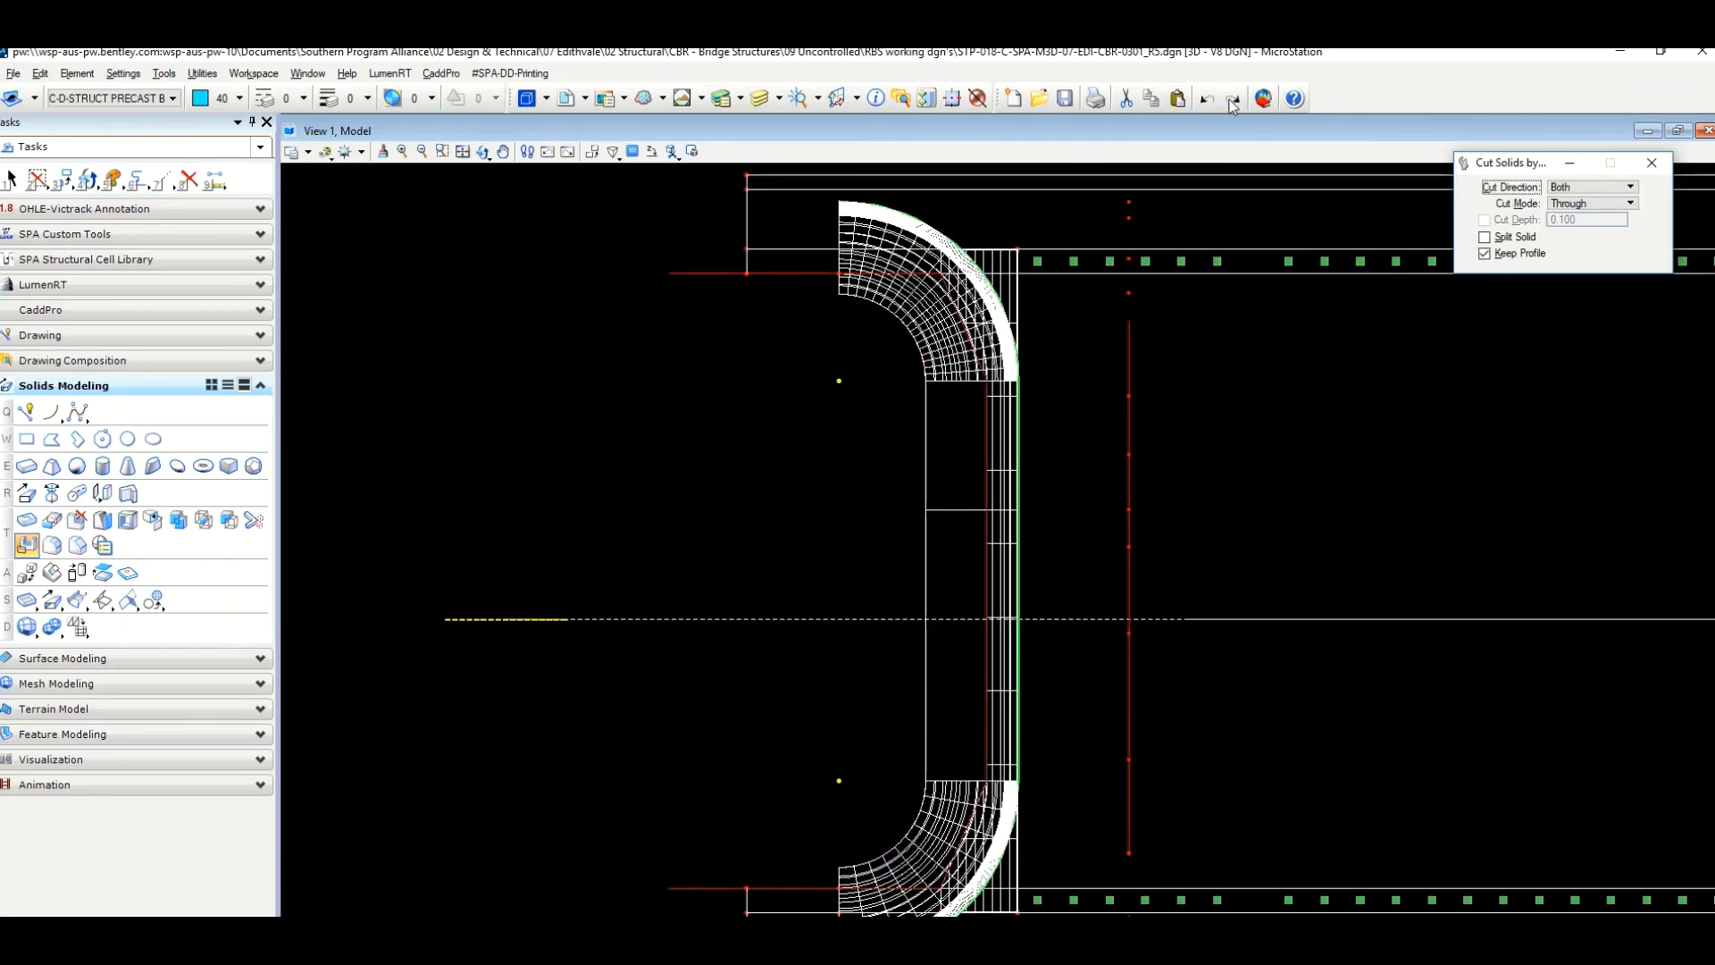
Cut the curved solid through in both directions with the red outline, Split Solid off and Keep Profile on, retaining its outer part.
click(871, 197)
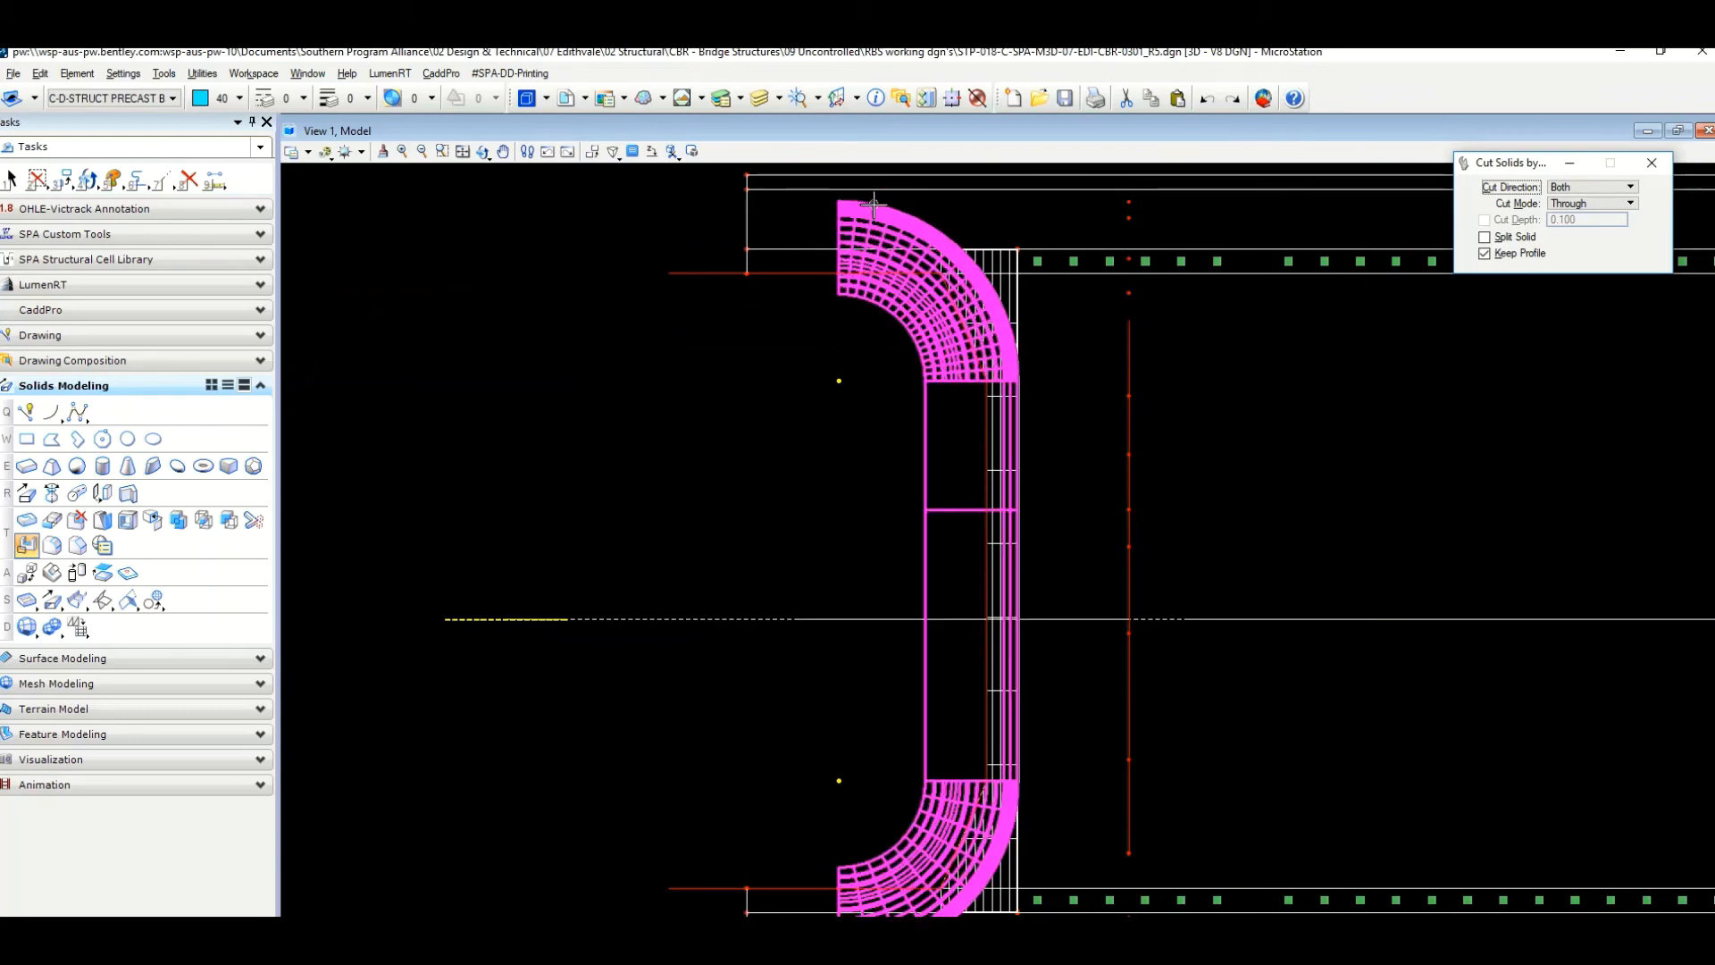
click(701, 274)
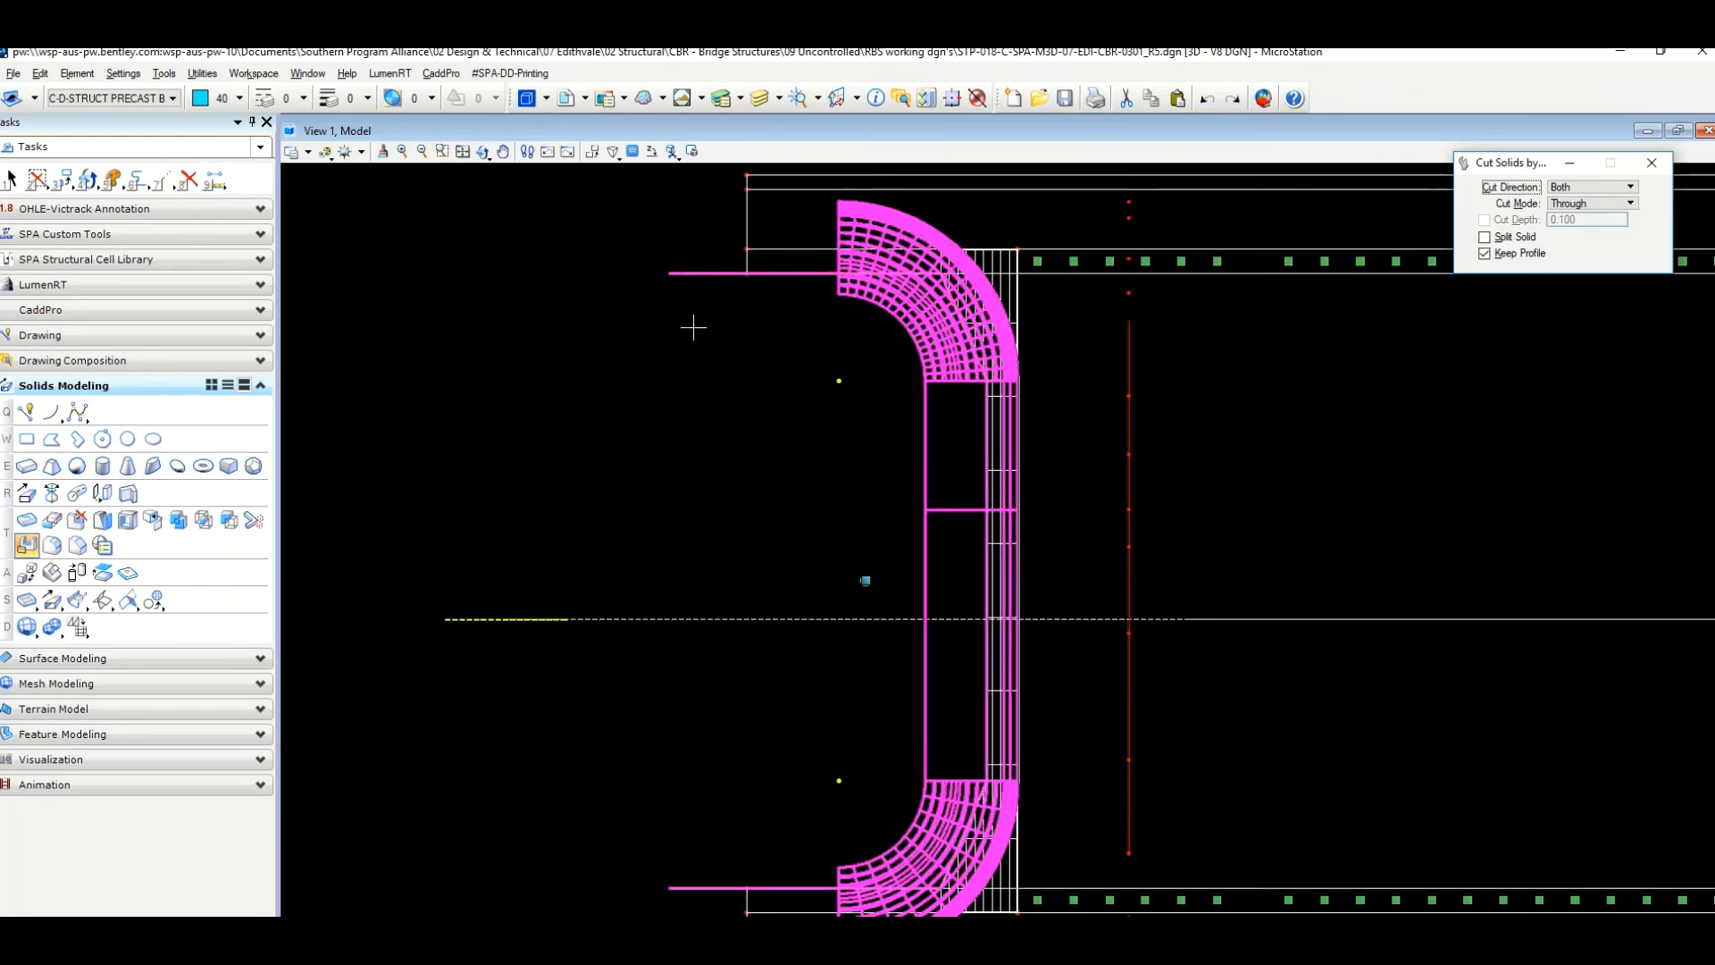
click(681, 336)
scroll(857, 429, down, 2)
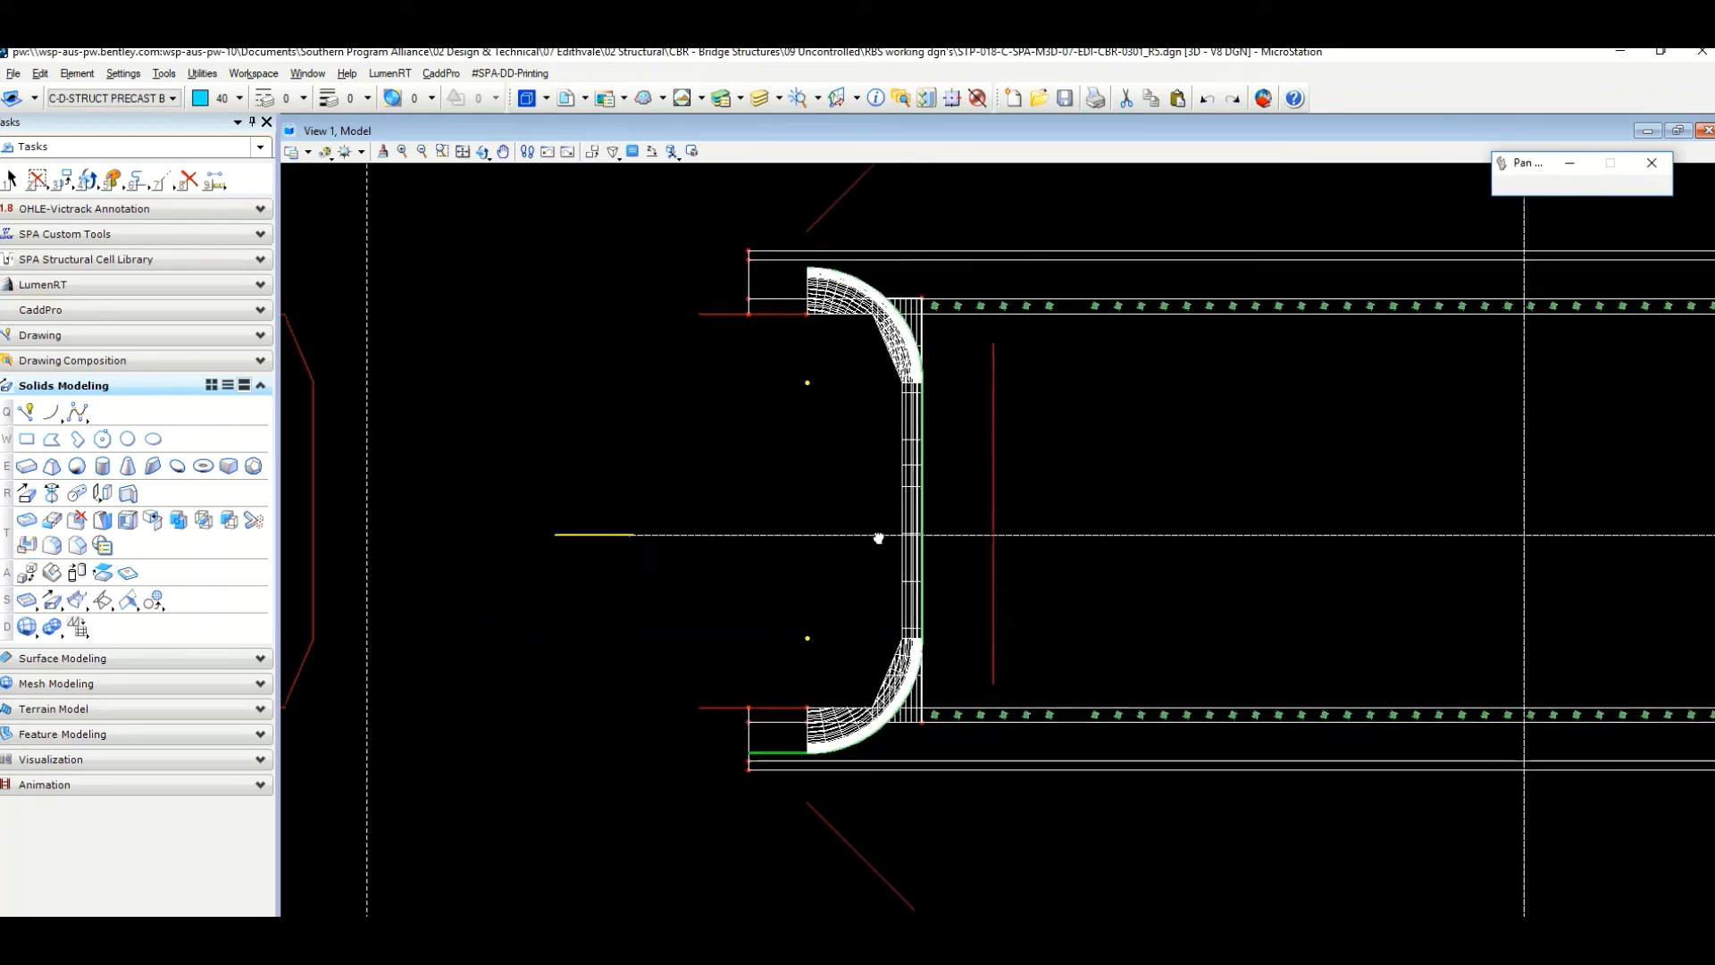
Move the upper red diagonal line by its lower endpoint onto the inner corner of the trimmed solid's upper bend.
scroll(896, 592, up, 2)
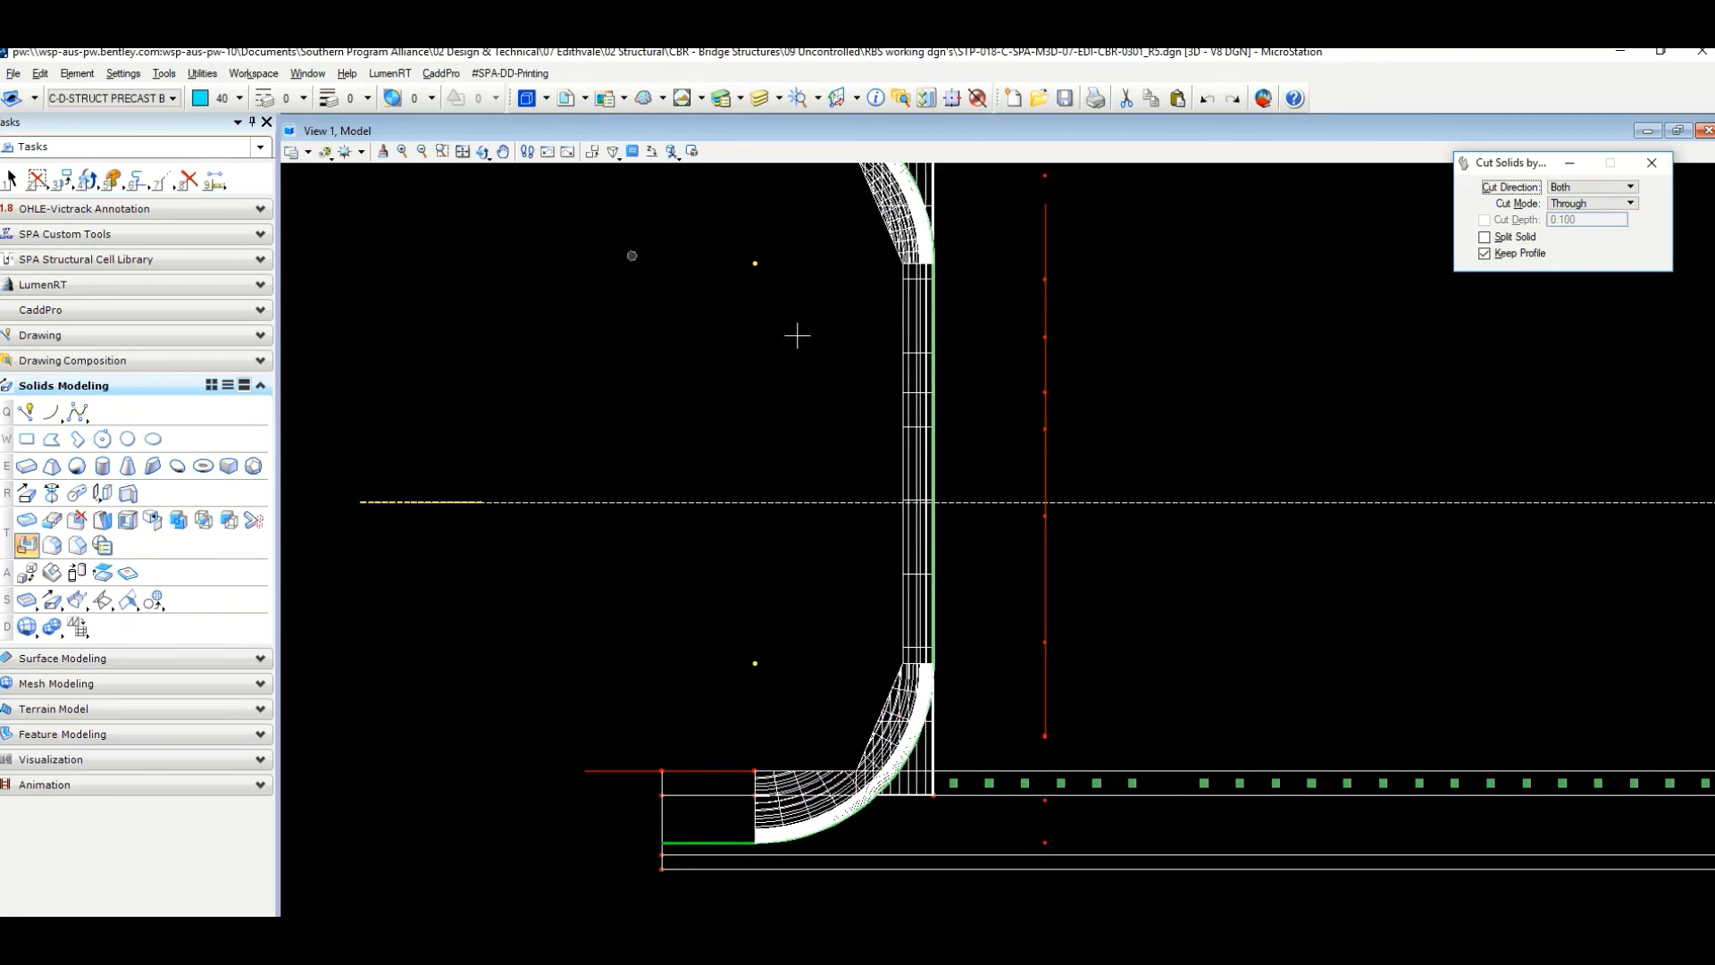
middle_drag(980, 327, 973, 490)
scroll(971, 494, down, 1)
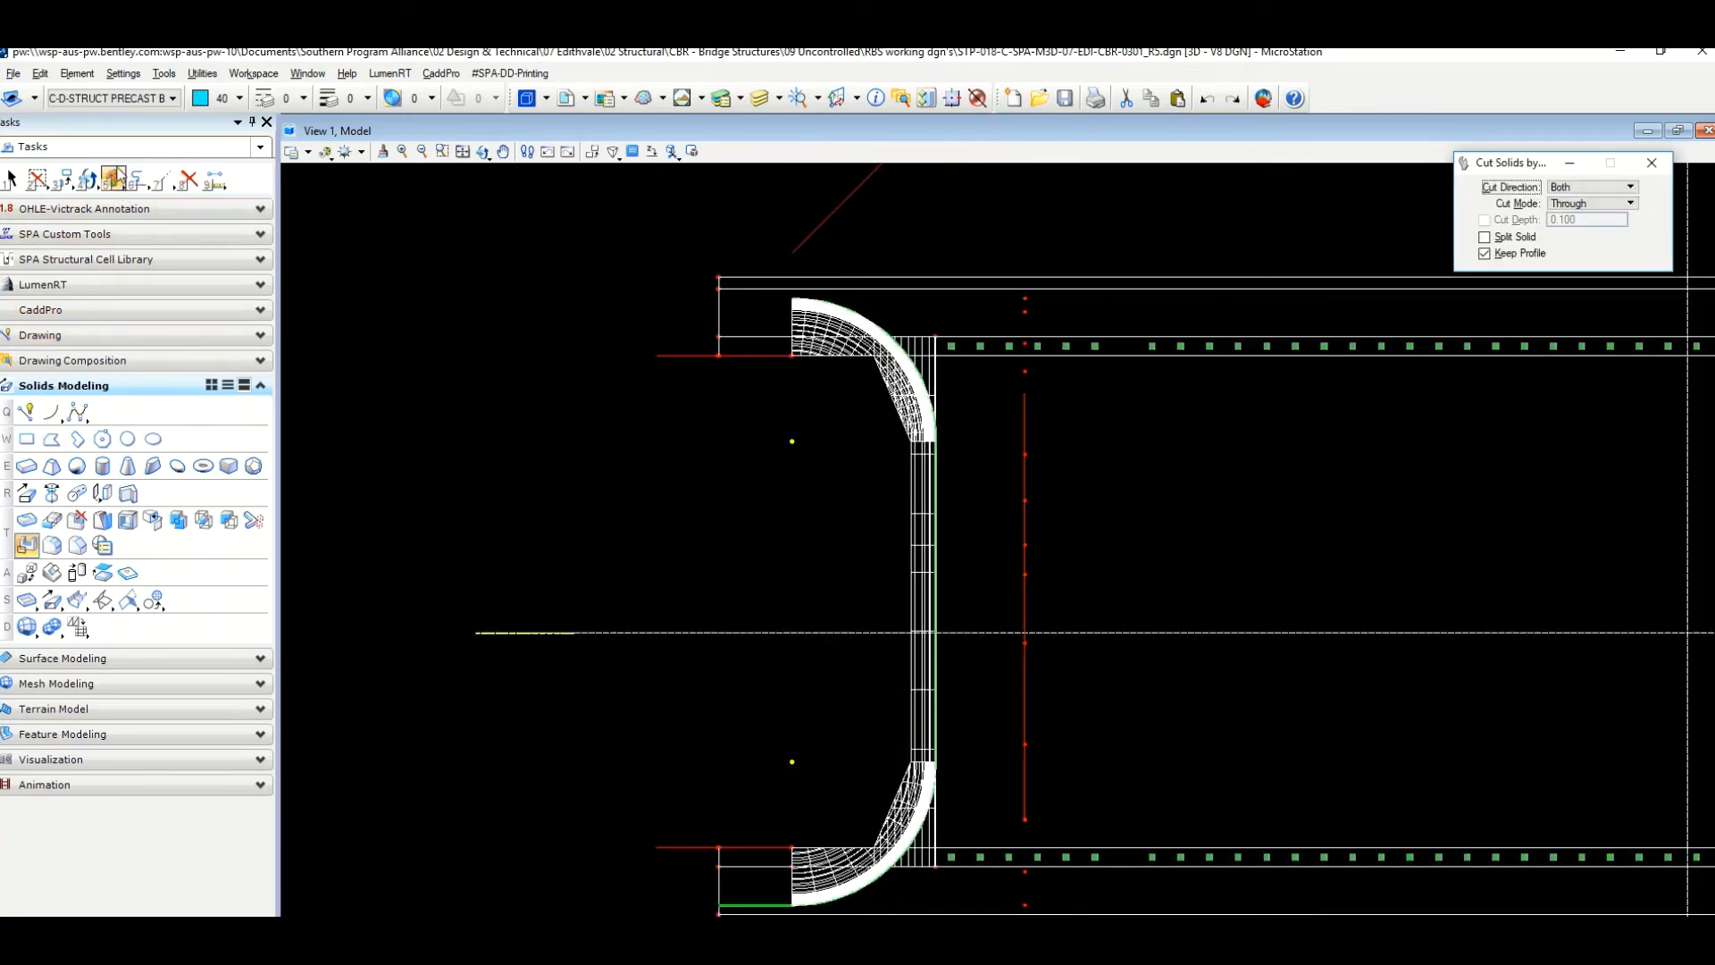
click(61, 178)
click(134, 218)
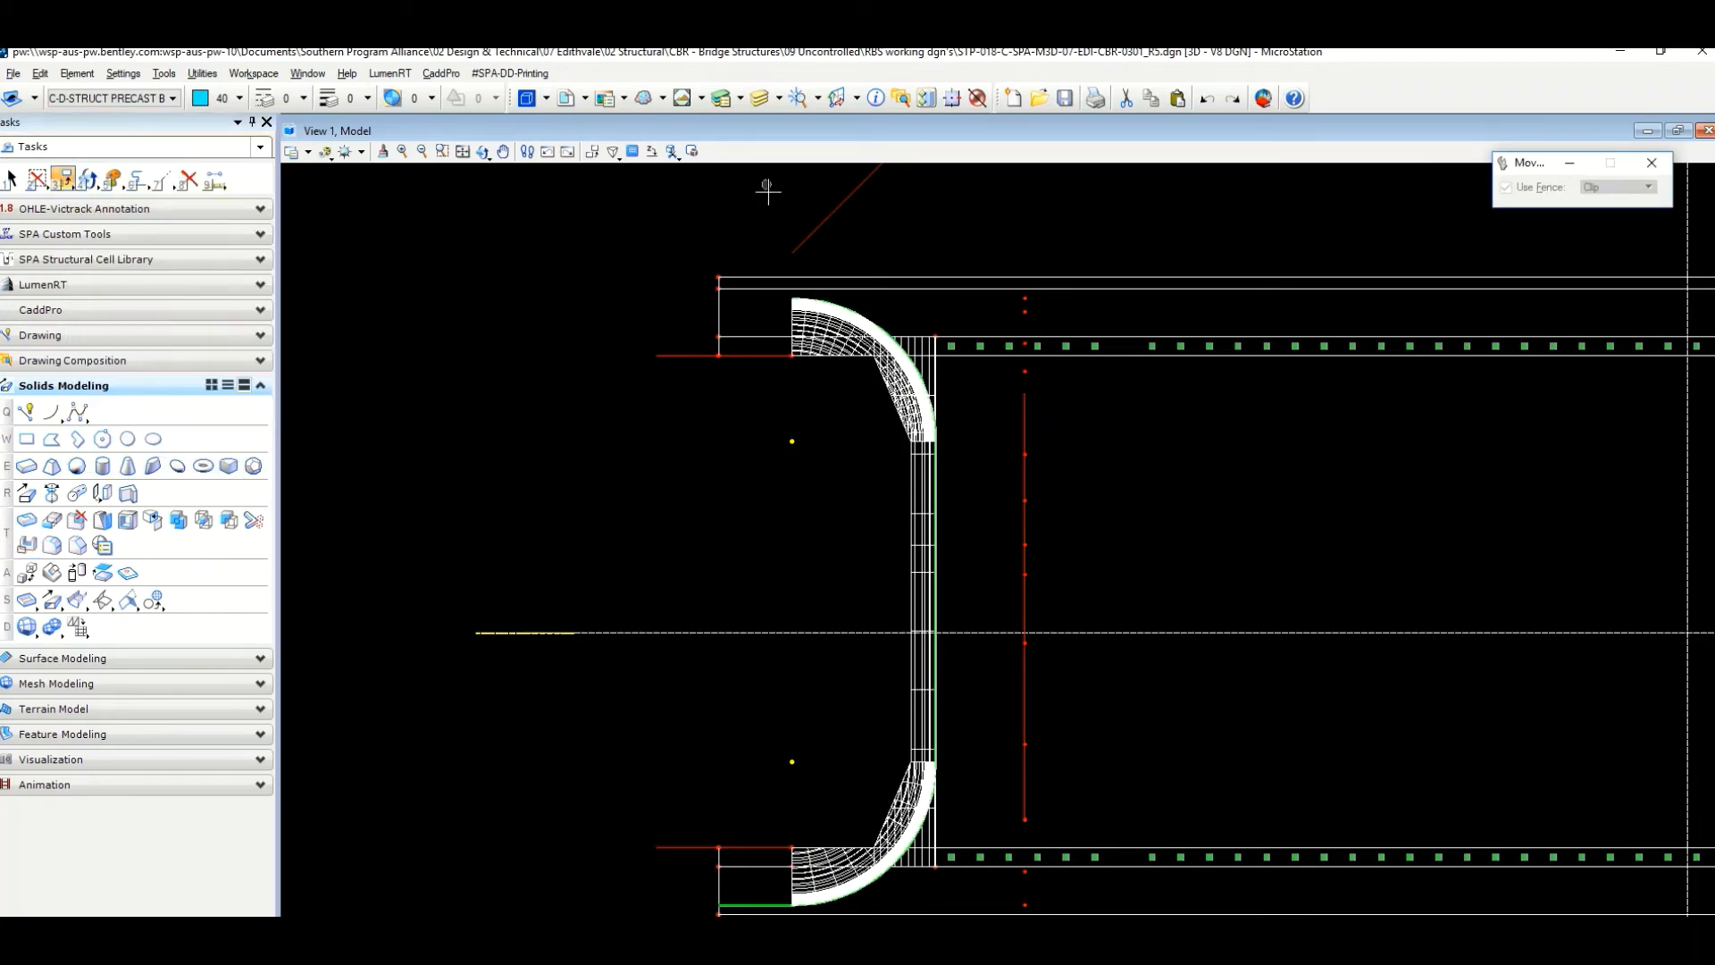
scroll(808, 272, up, 8)
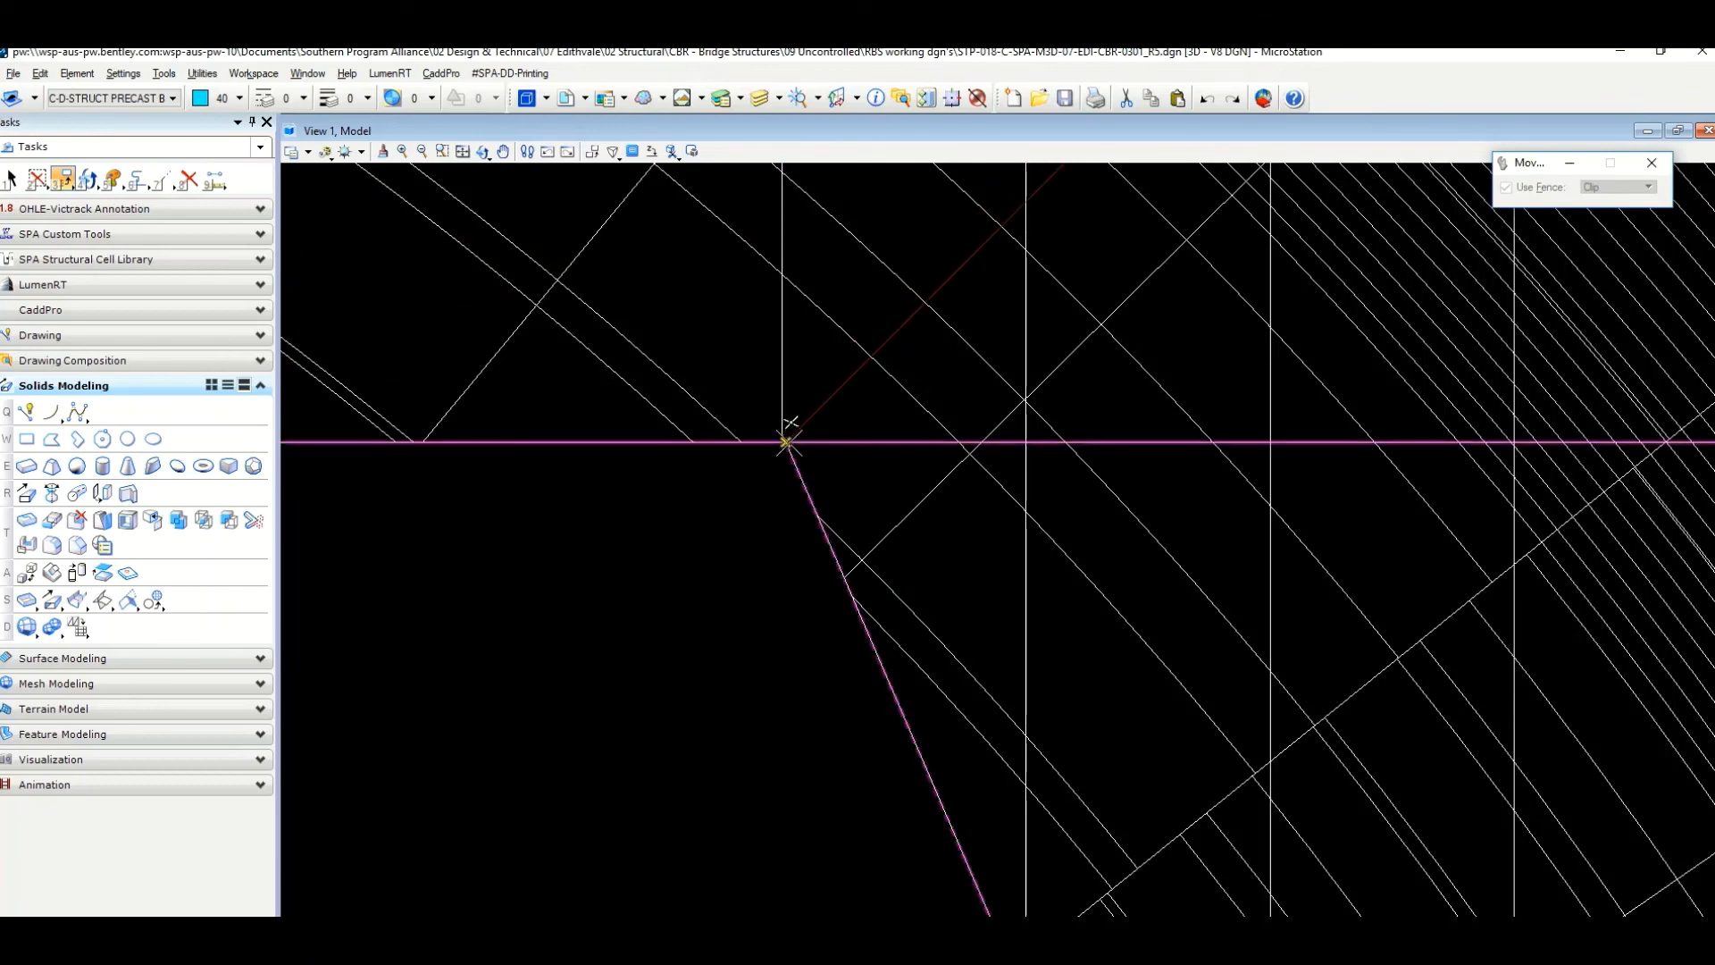
scroll(857, 451, down, 4)
scroll(875, 458, down, 2)
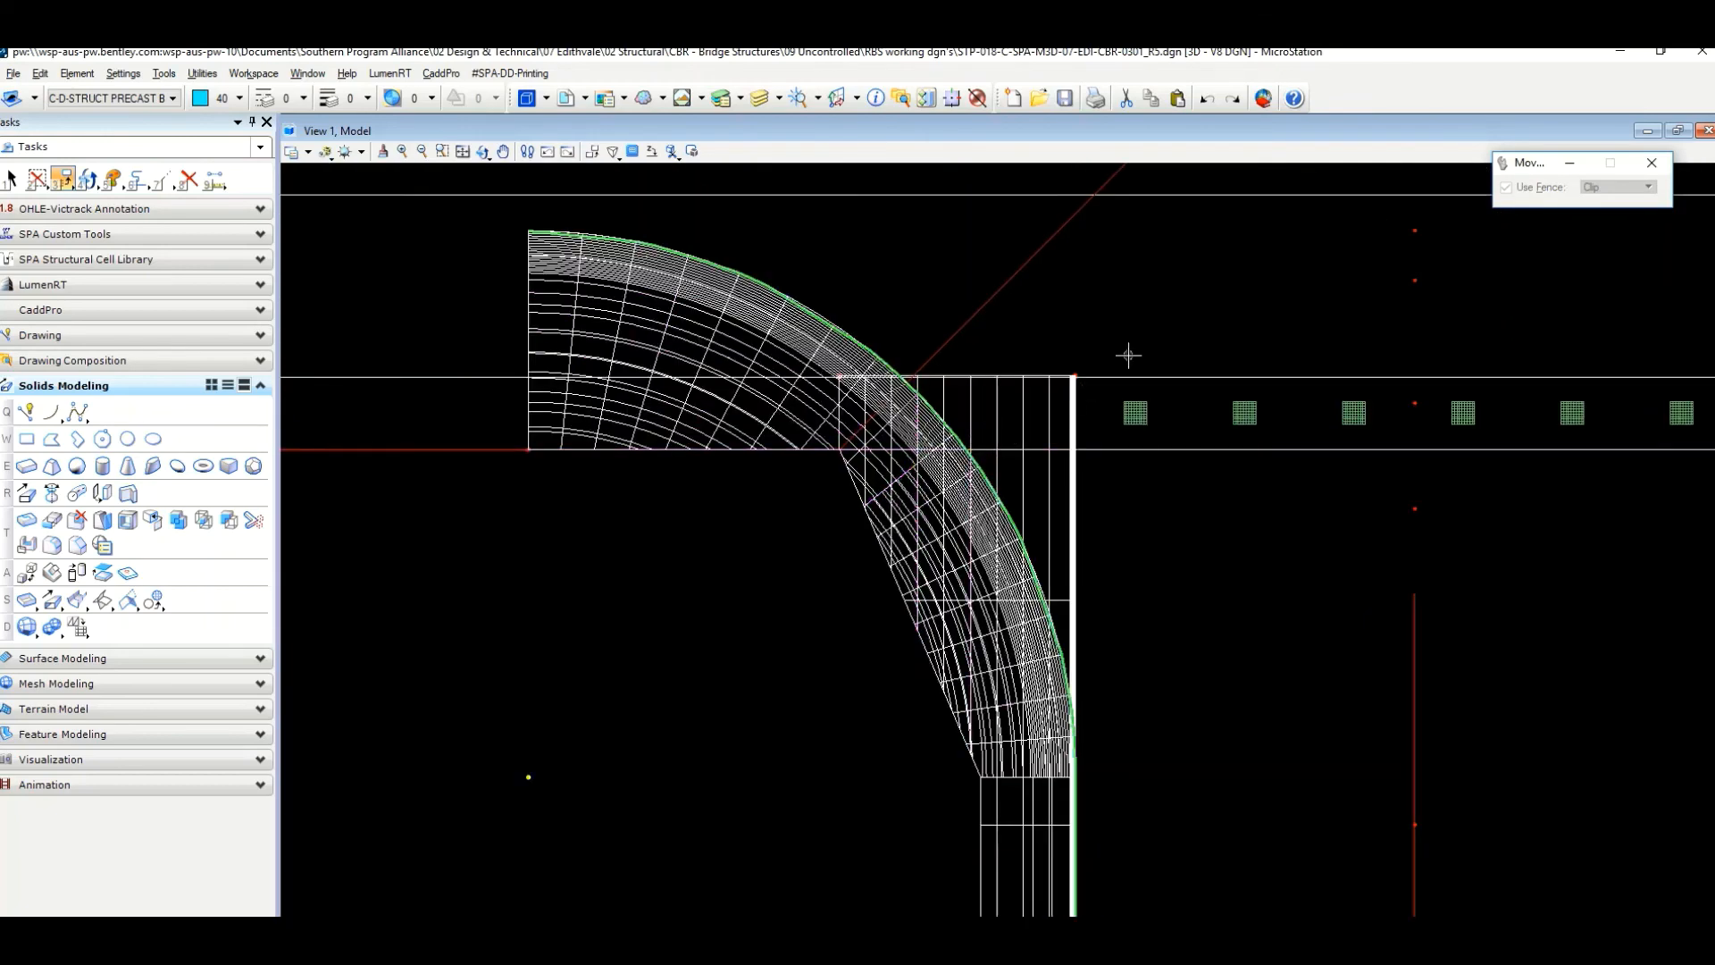
scroll(1129, 356, down, 3)
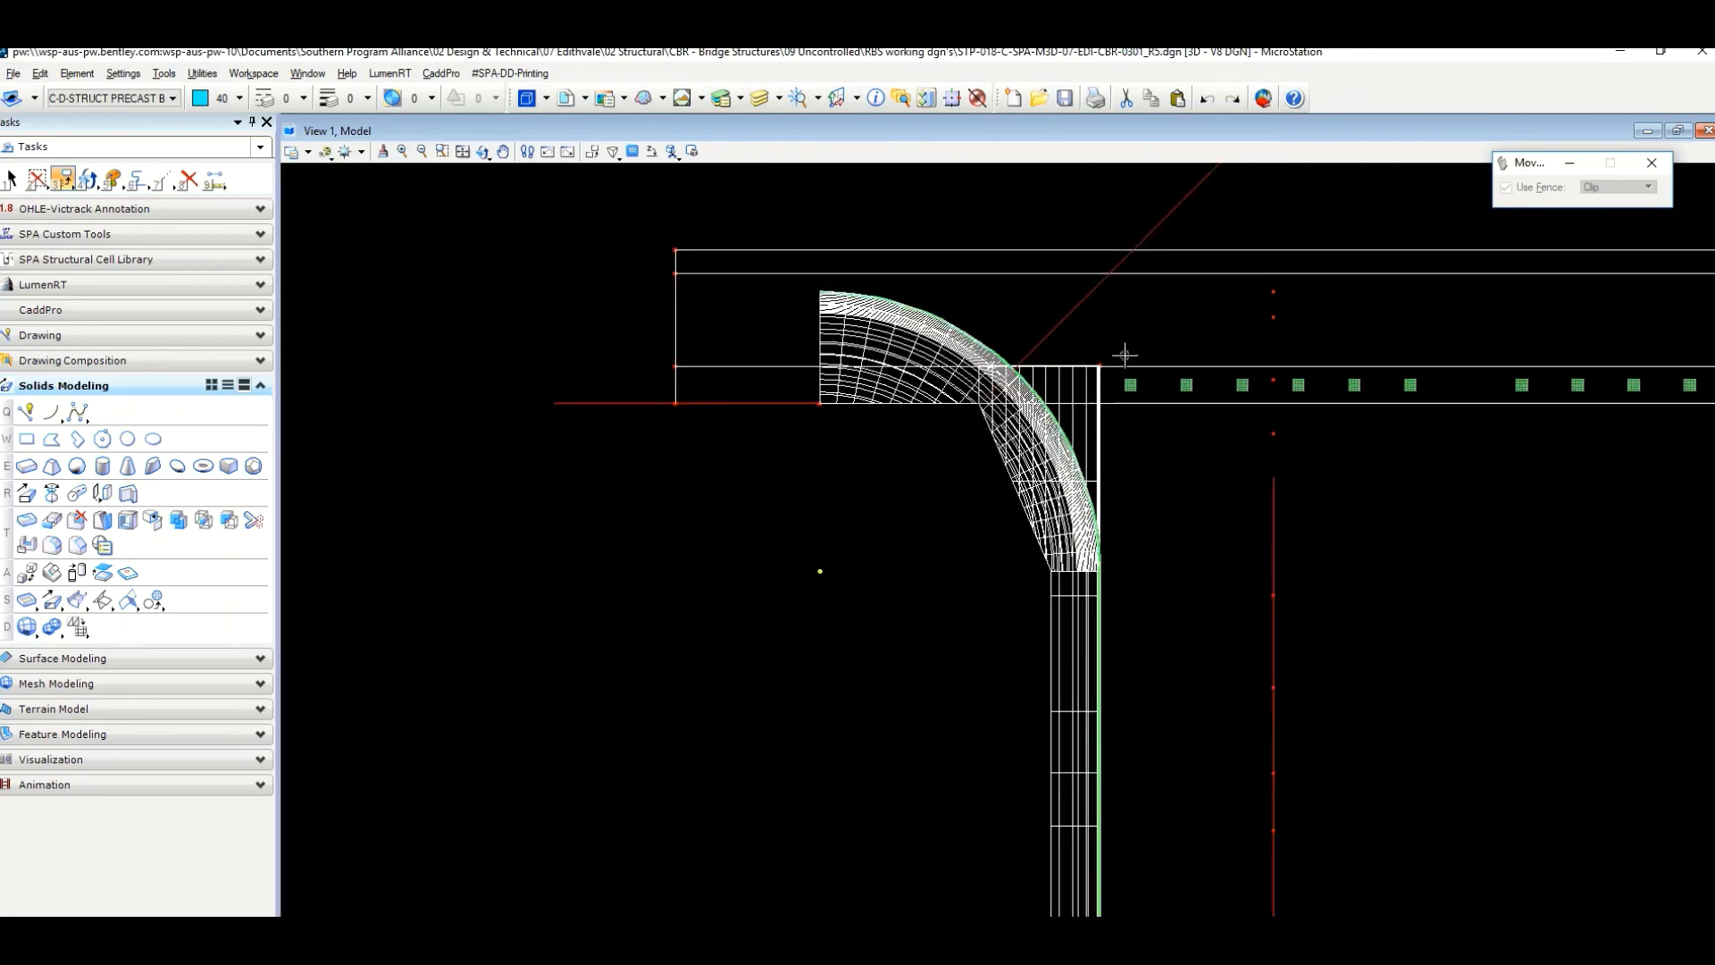
Extend the upper red diagonal line inward past the solid's inner corner so it crosses the whole bend.
click(132, 185)
click(1097, 332)
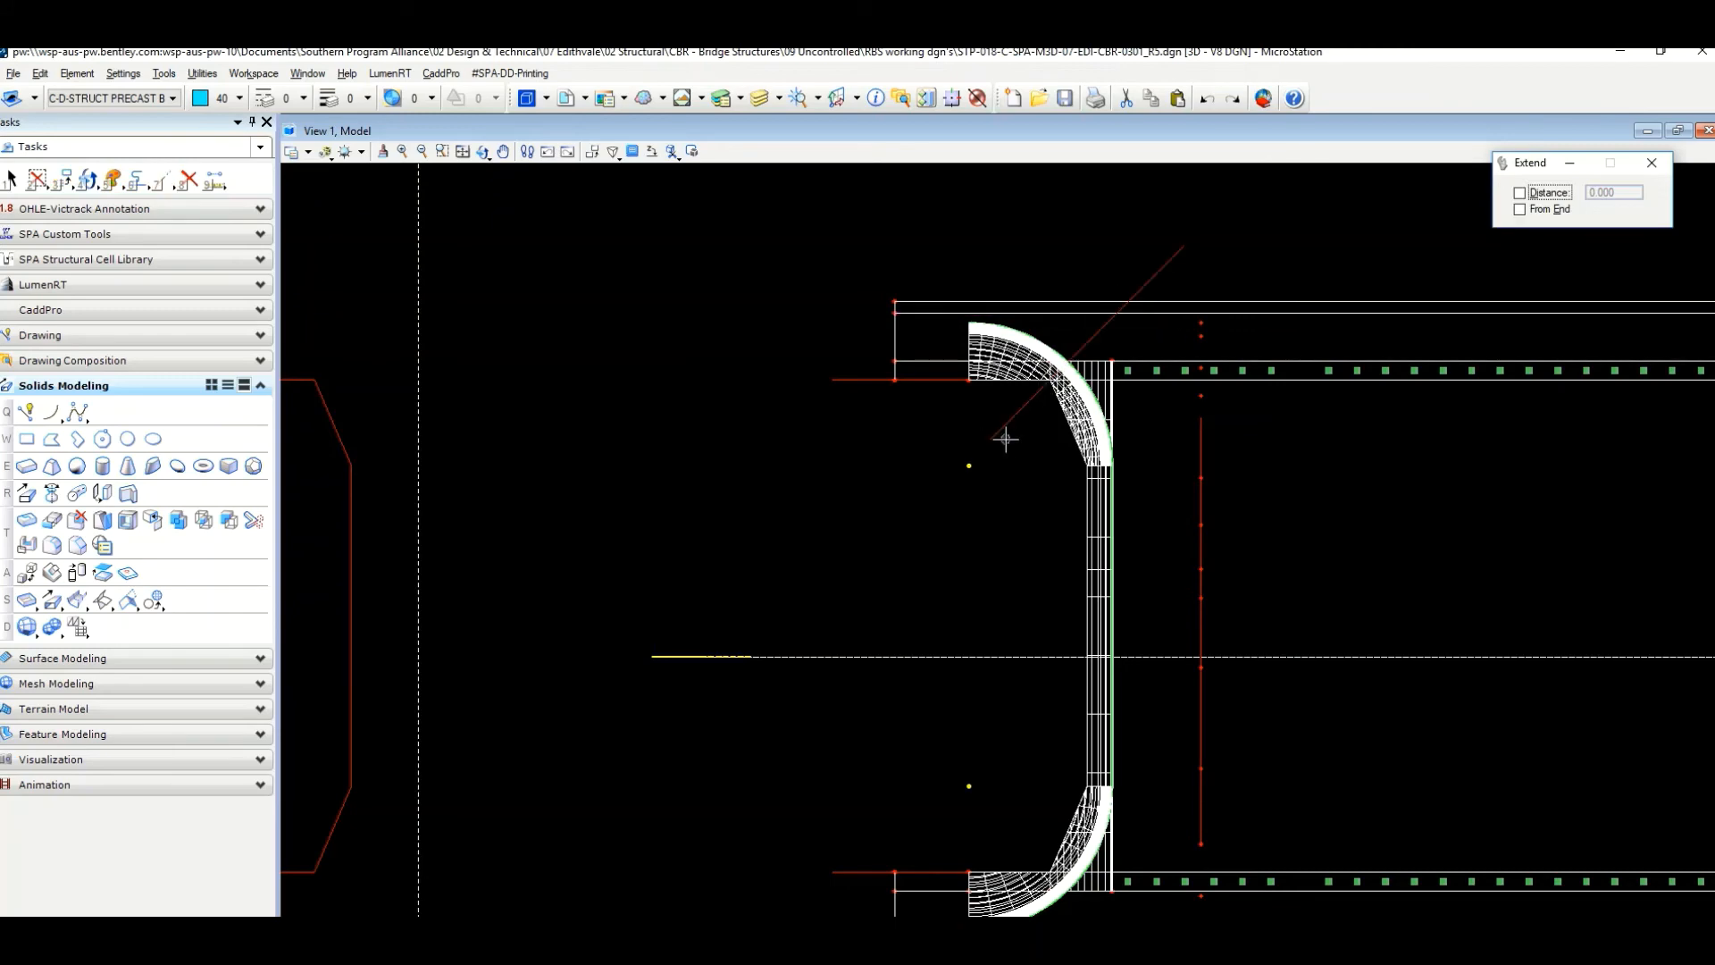
scroll(1005, 437, down, 3)
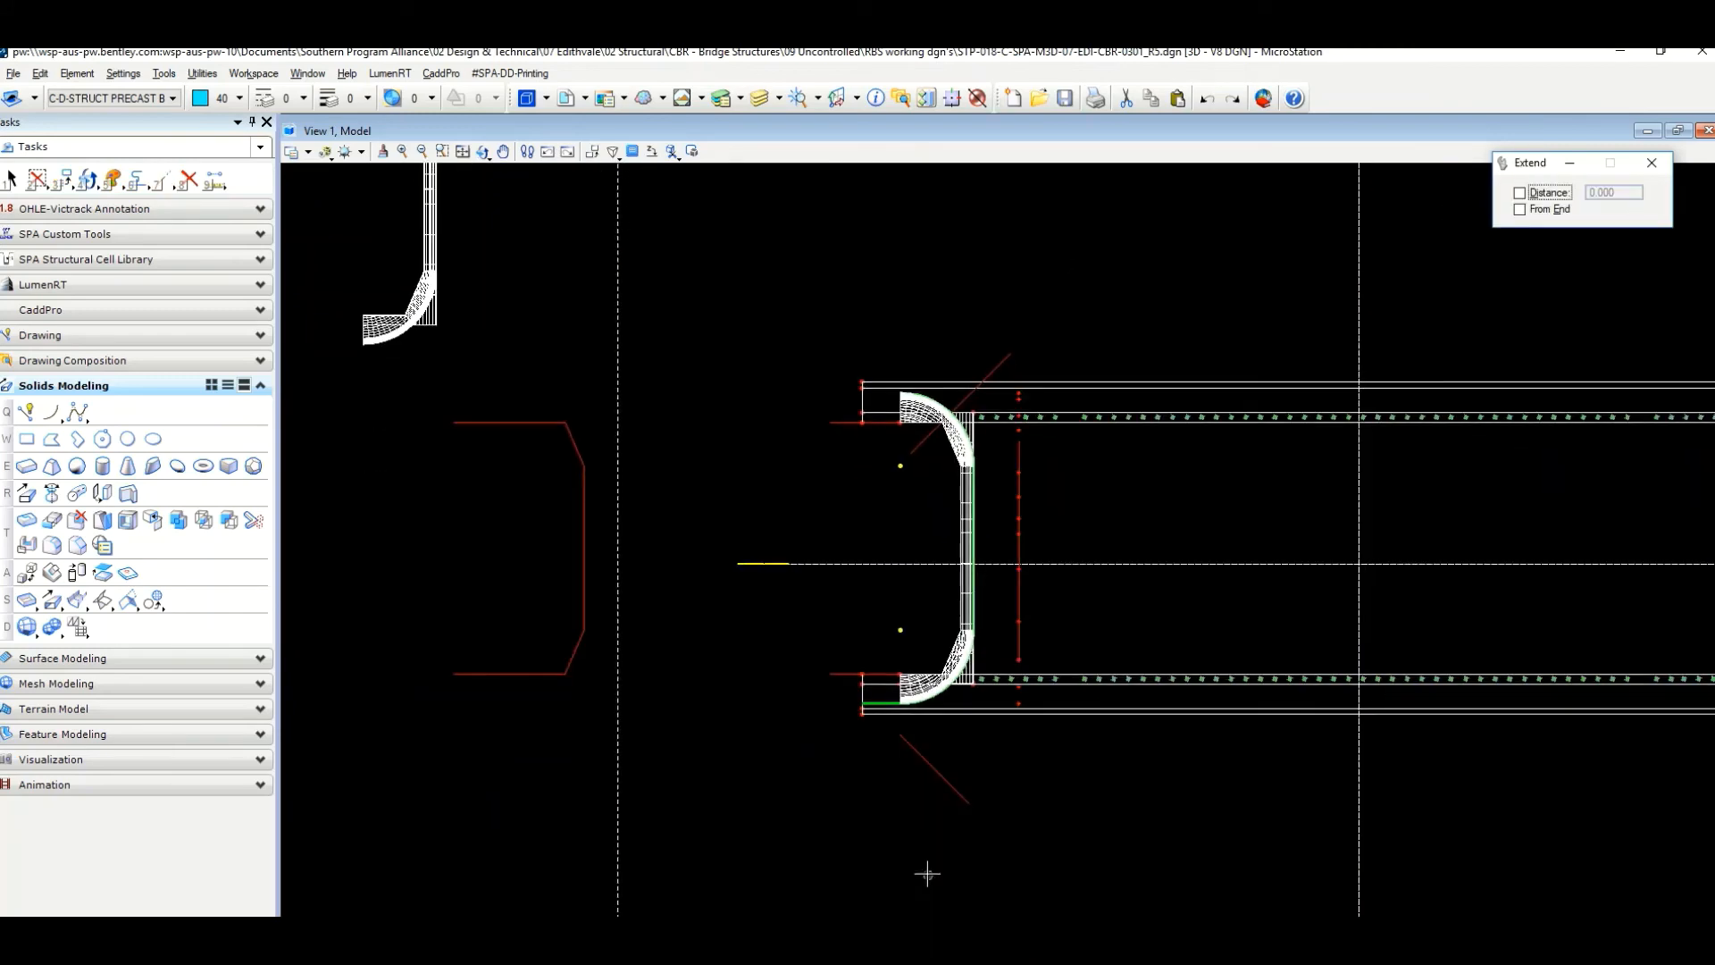
Move the lower red diagonal line by its upper endpoint onto the inner corner of the solid's lower bend.
scroll(962, 661, up, 5)
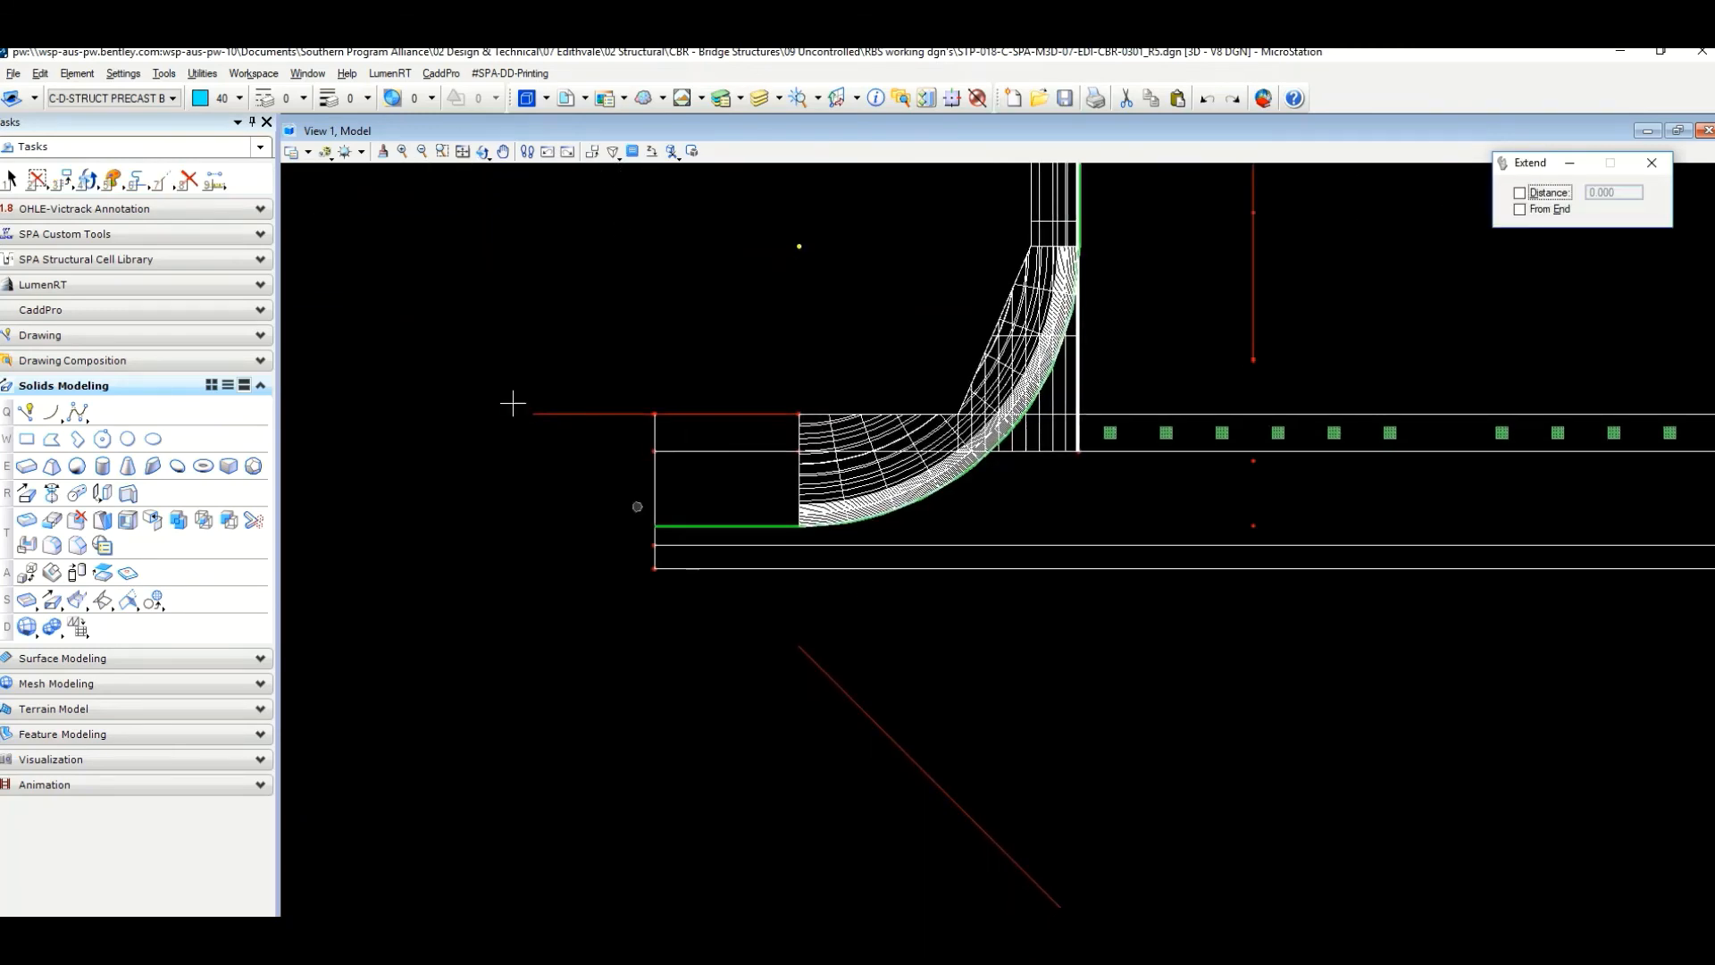
click(62, 178)
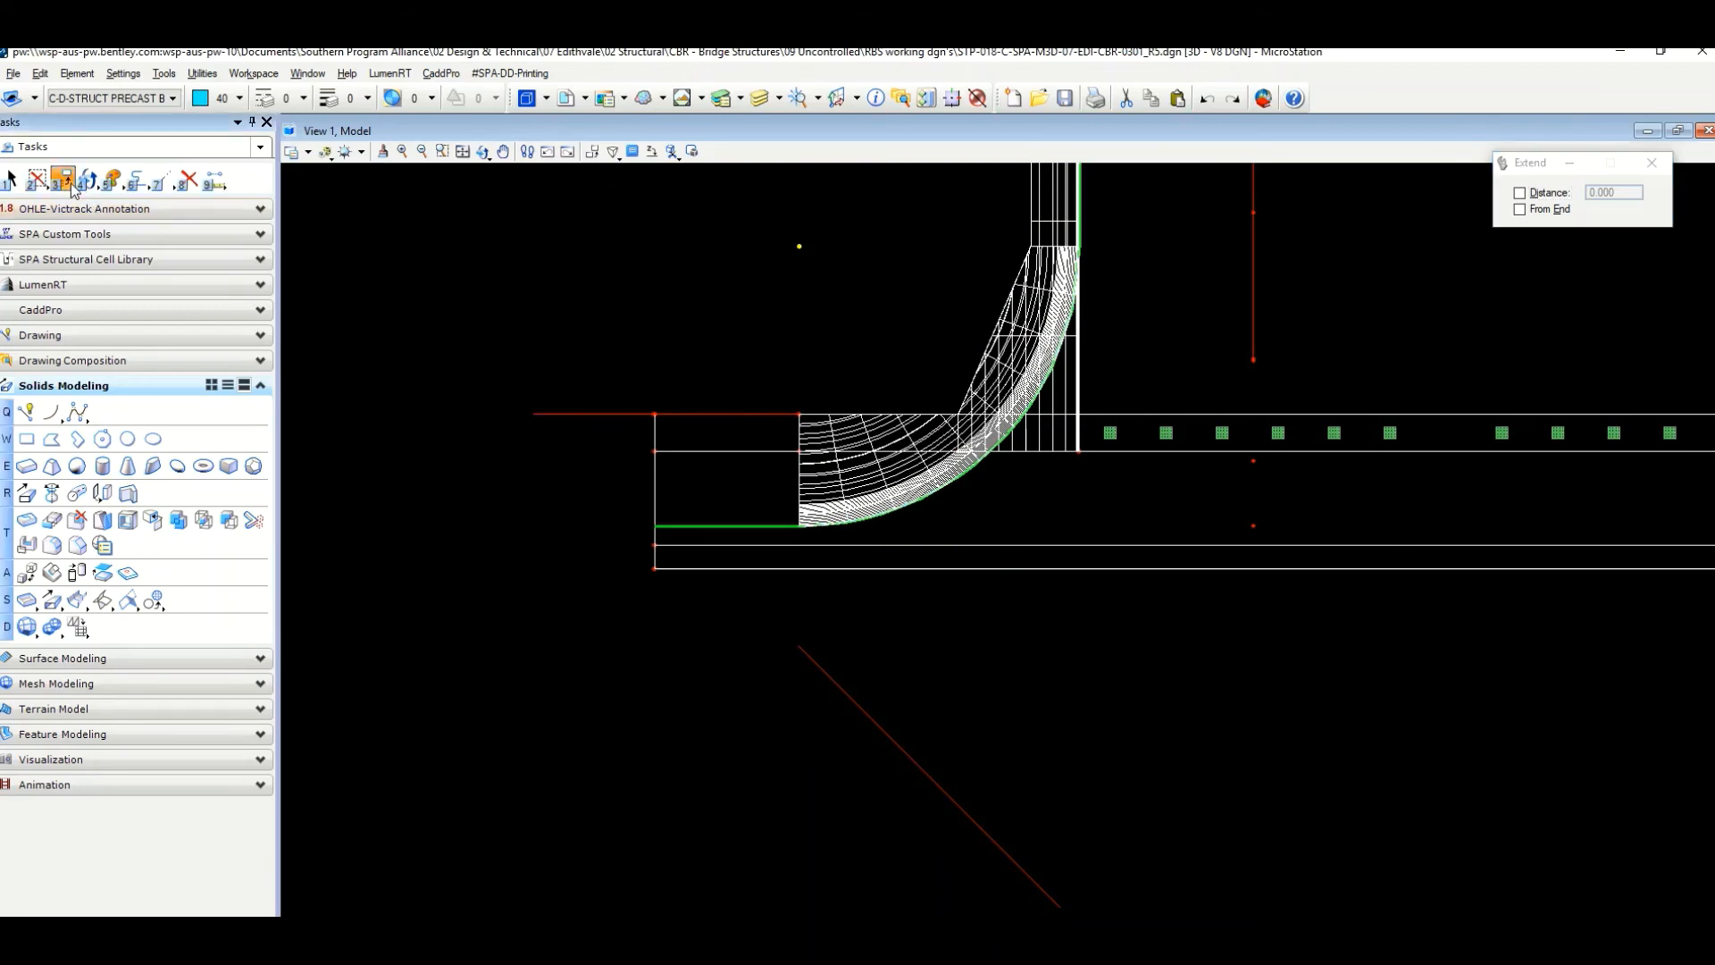
click(801, 643)
scroll(976, 384, up, 6)
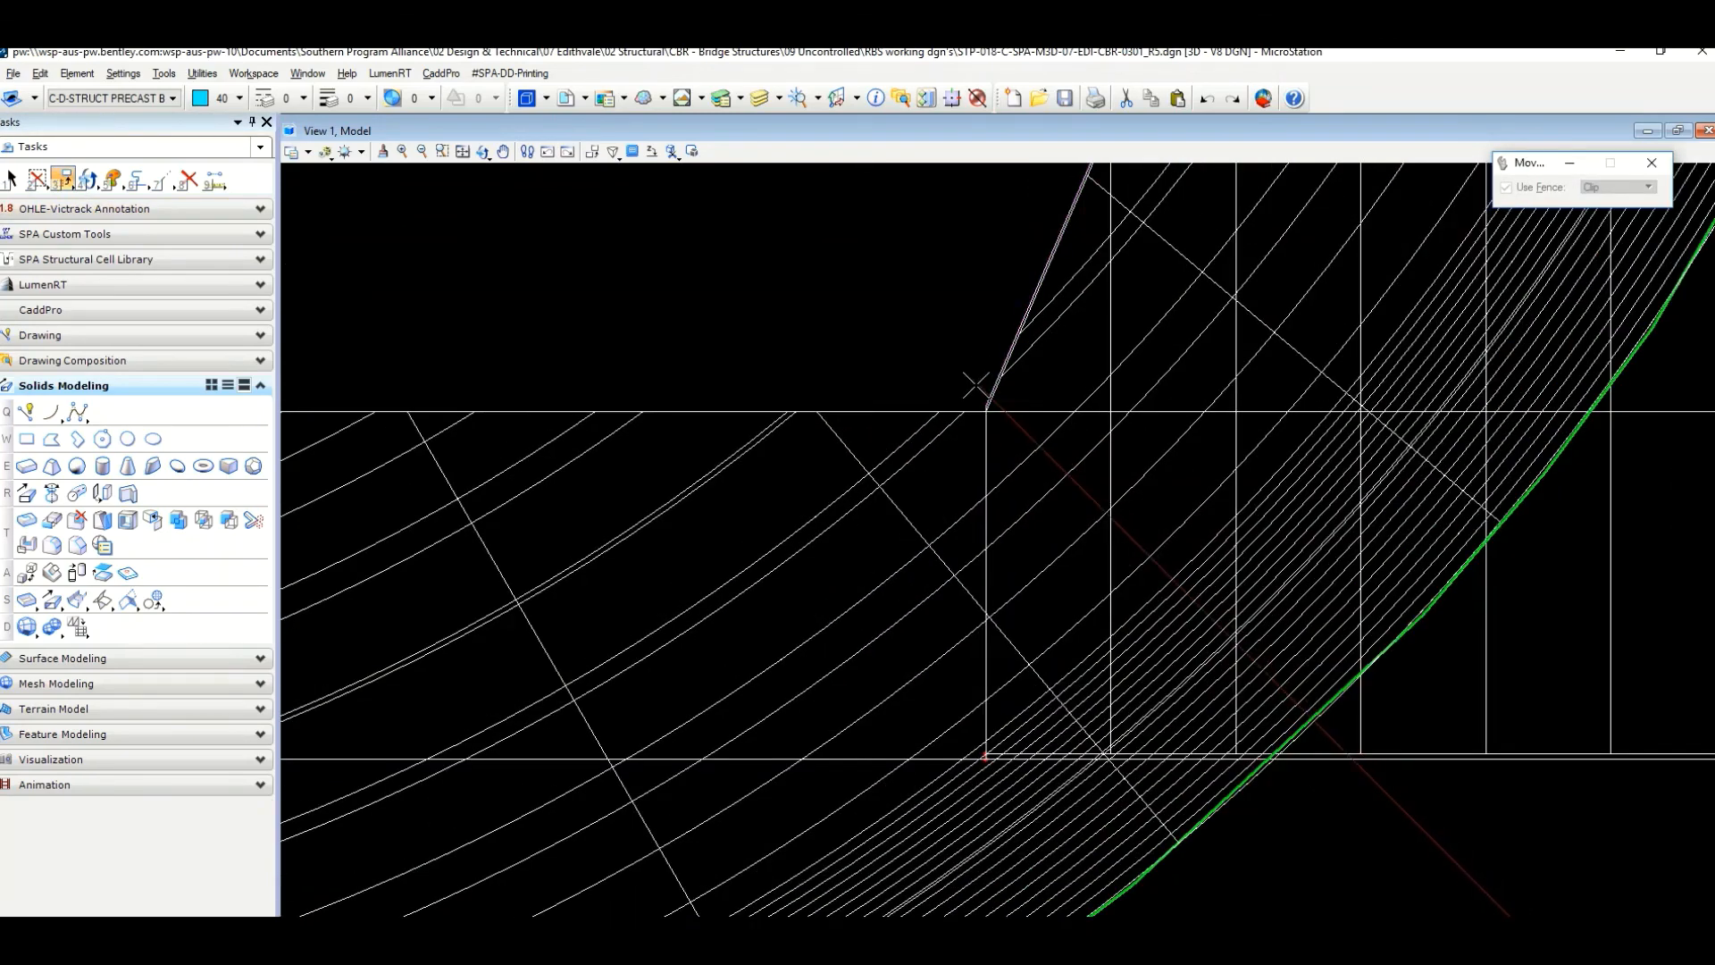
scroll(983, 393, up, 3)
scroll(1013, 415, up, 2)
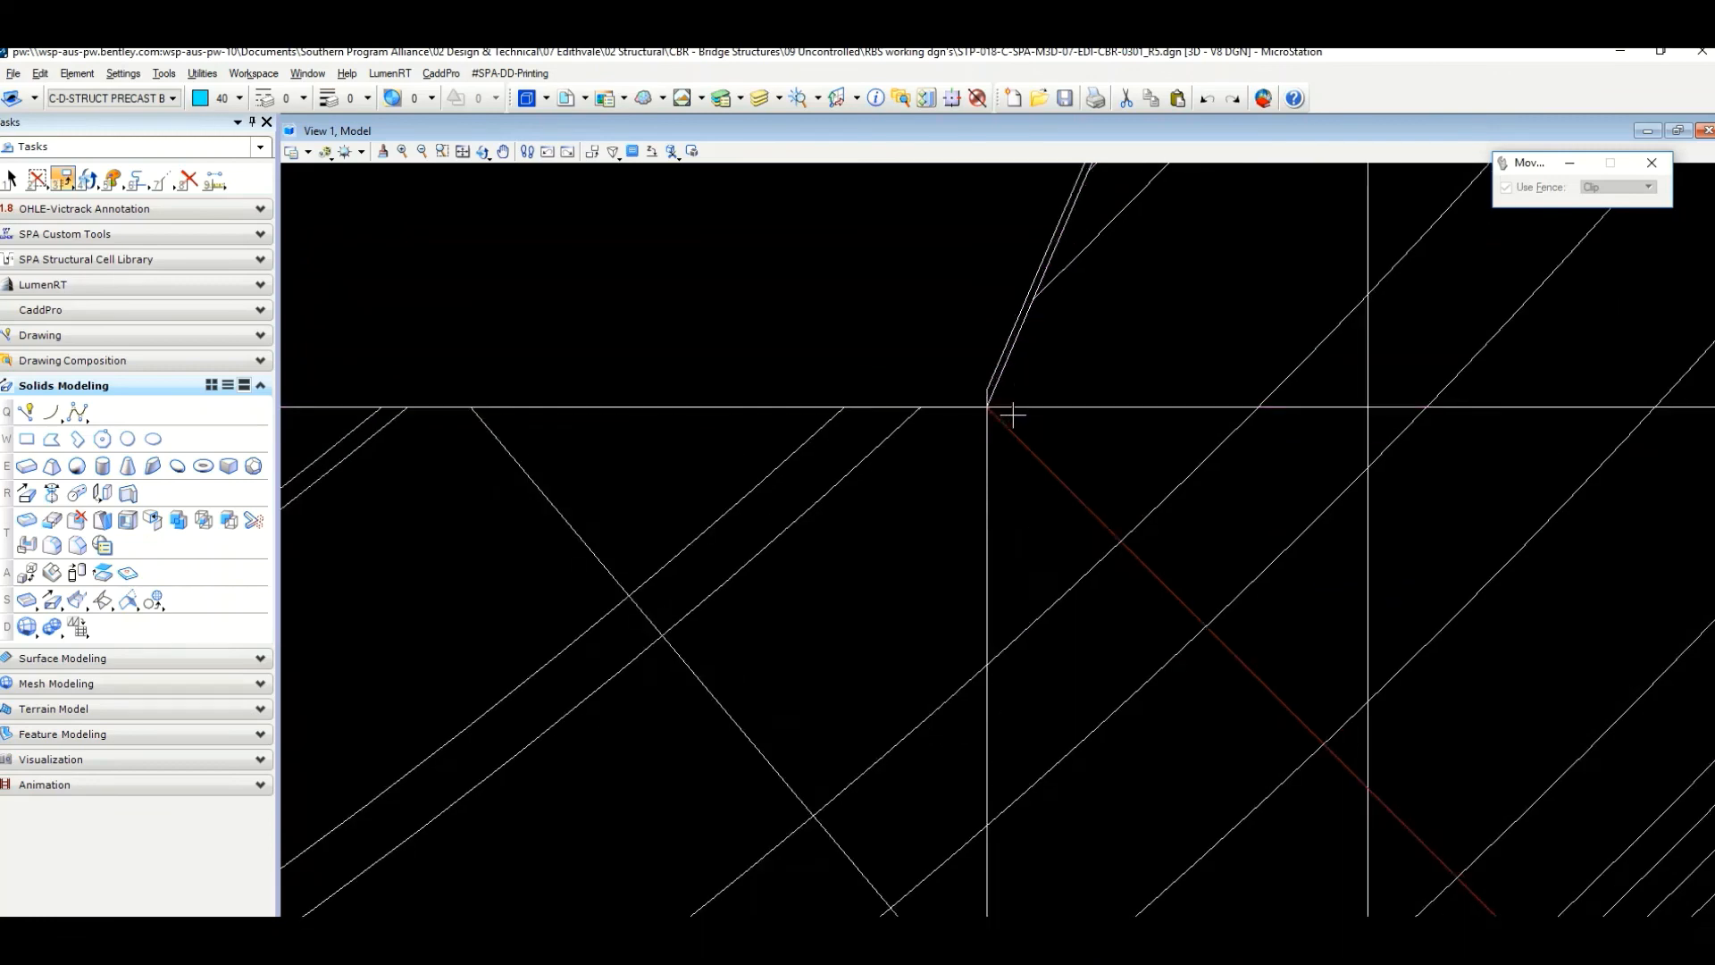
scroll(1013, 415, down, 6)
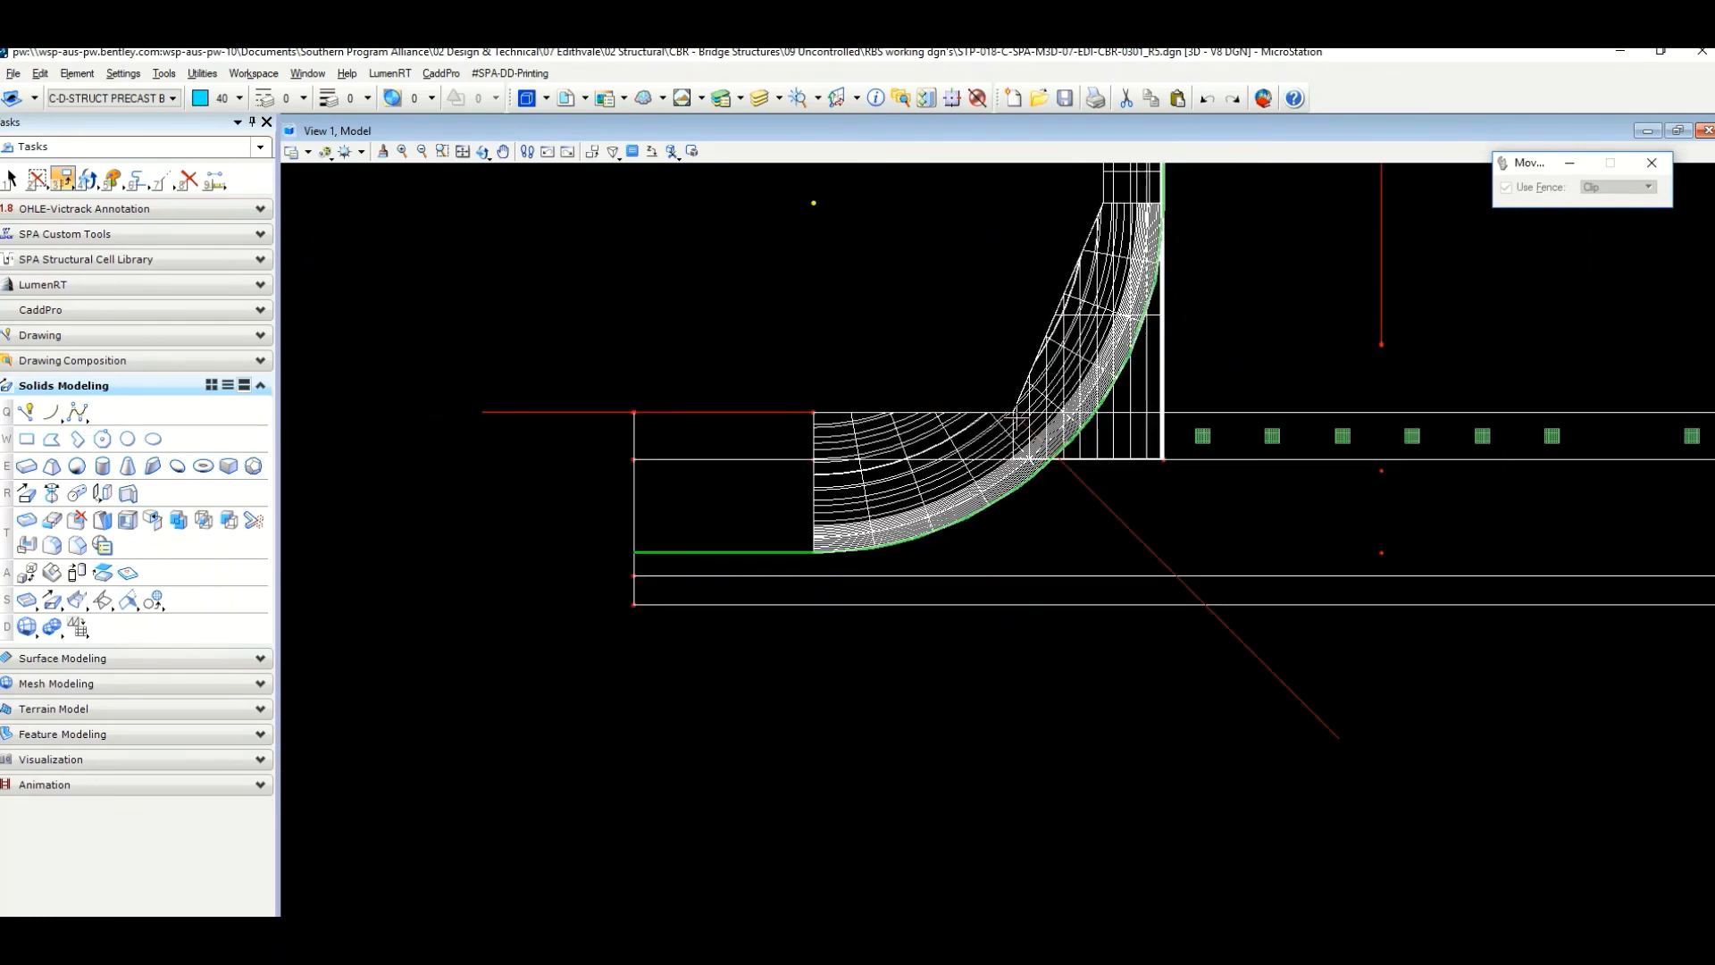
scroll(968, 372, down, 2)
scroll(961, 428, down, 1)
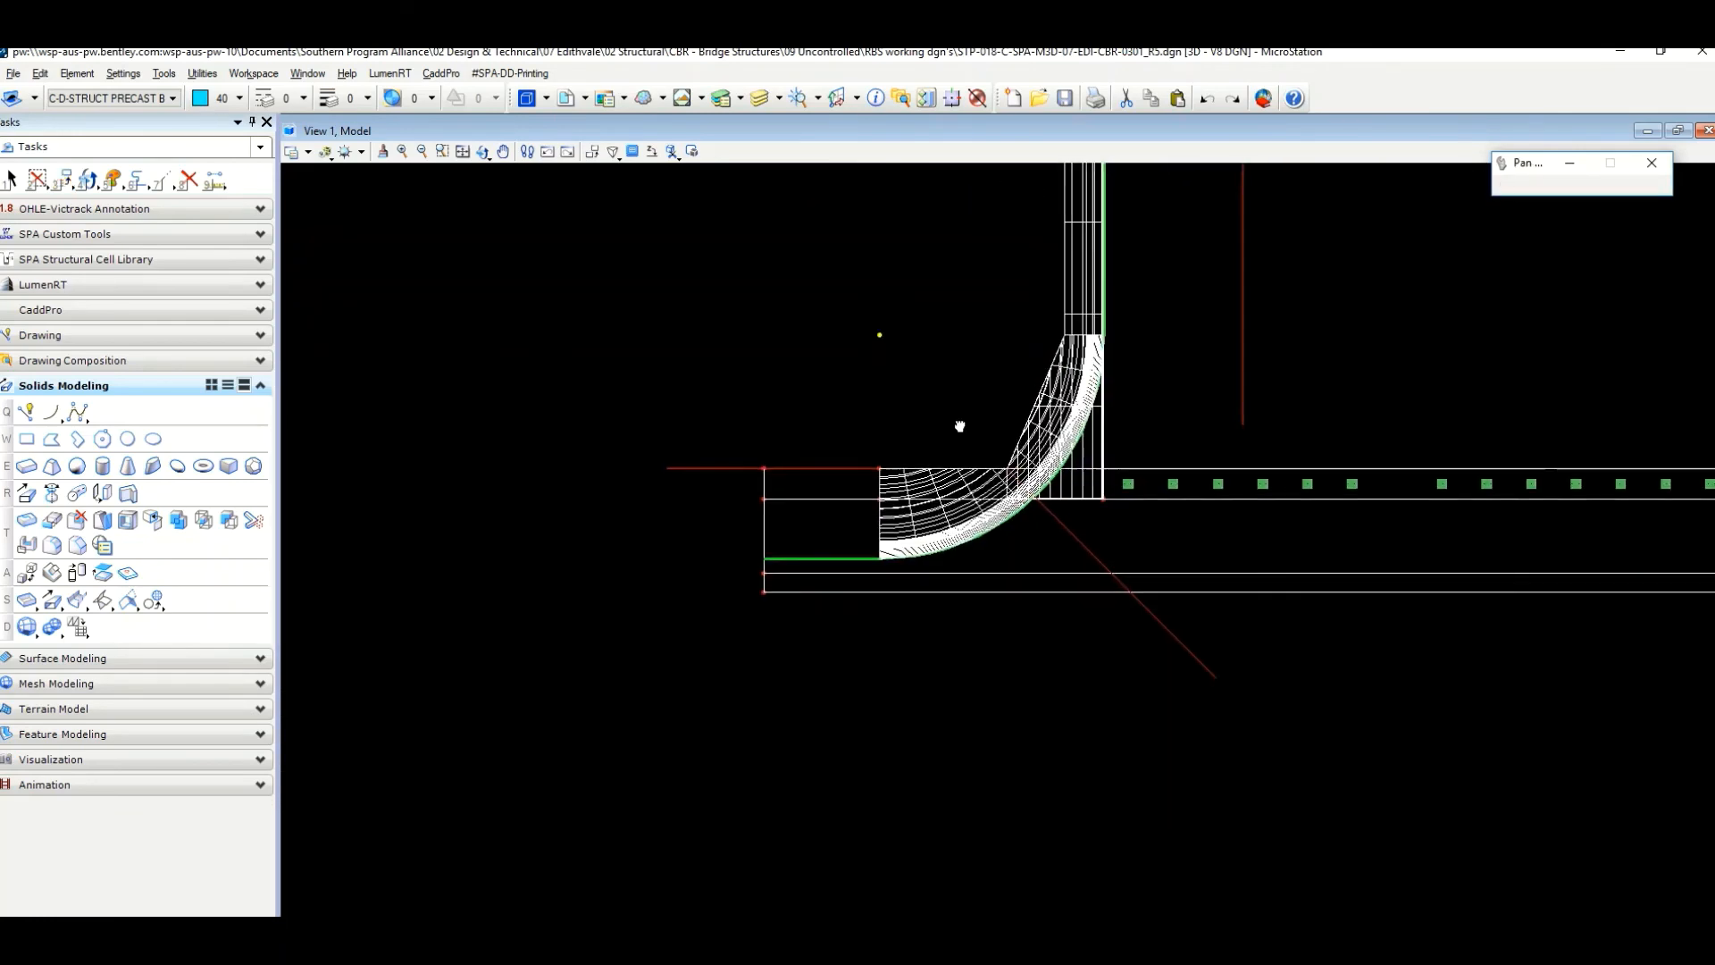
Extend the lower red diagonal line inward past the solid's inner corner so it crosses the lower bend.
click(174, 182)
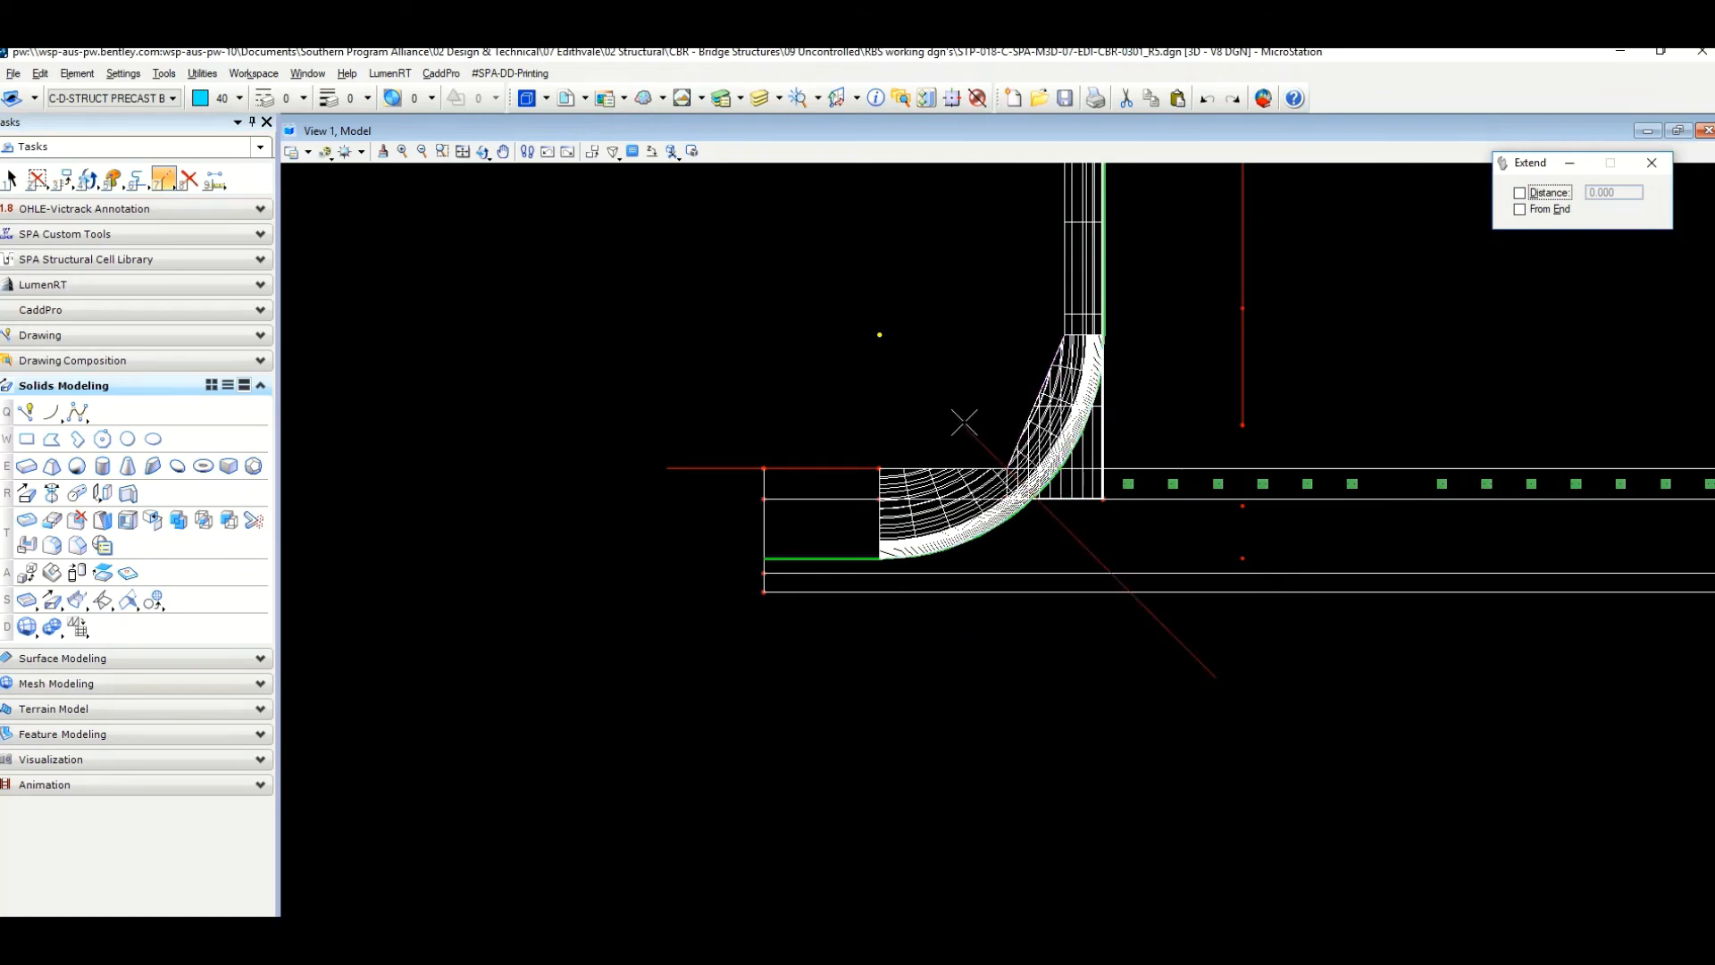
scroll(969, 420, down, 2)
middle_drag(996, 365, 1000, 618)
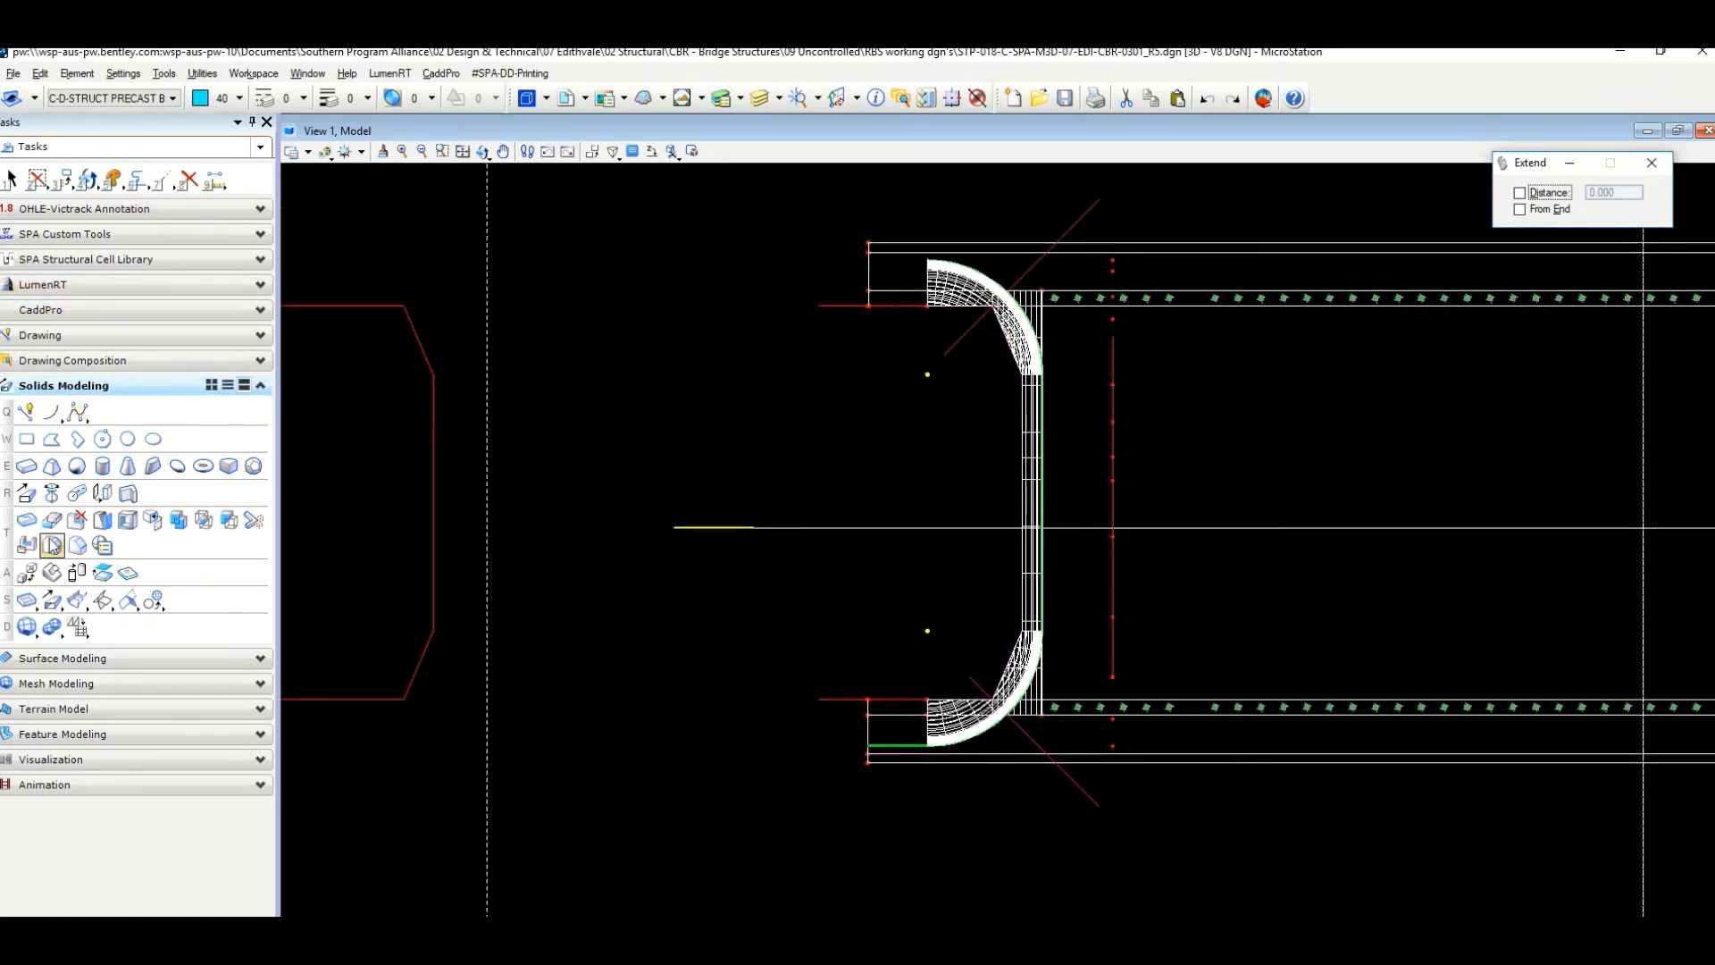
Split the curved solid along the upper red diagonal line, cutting through in both directions with Split Solid and Keep Profile enabled.
click(27, 545)
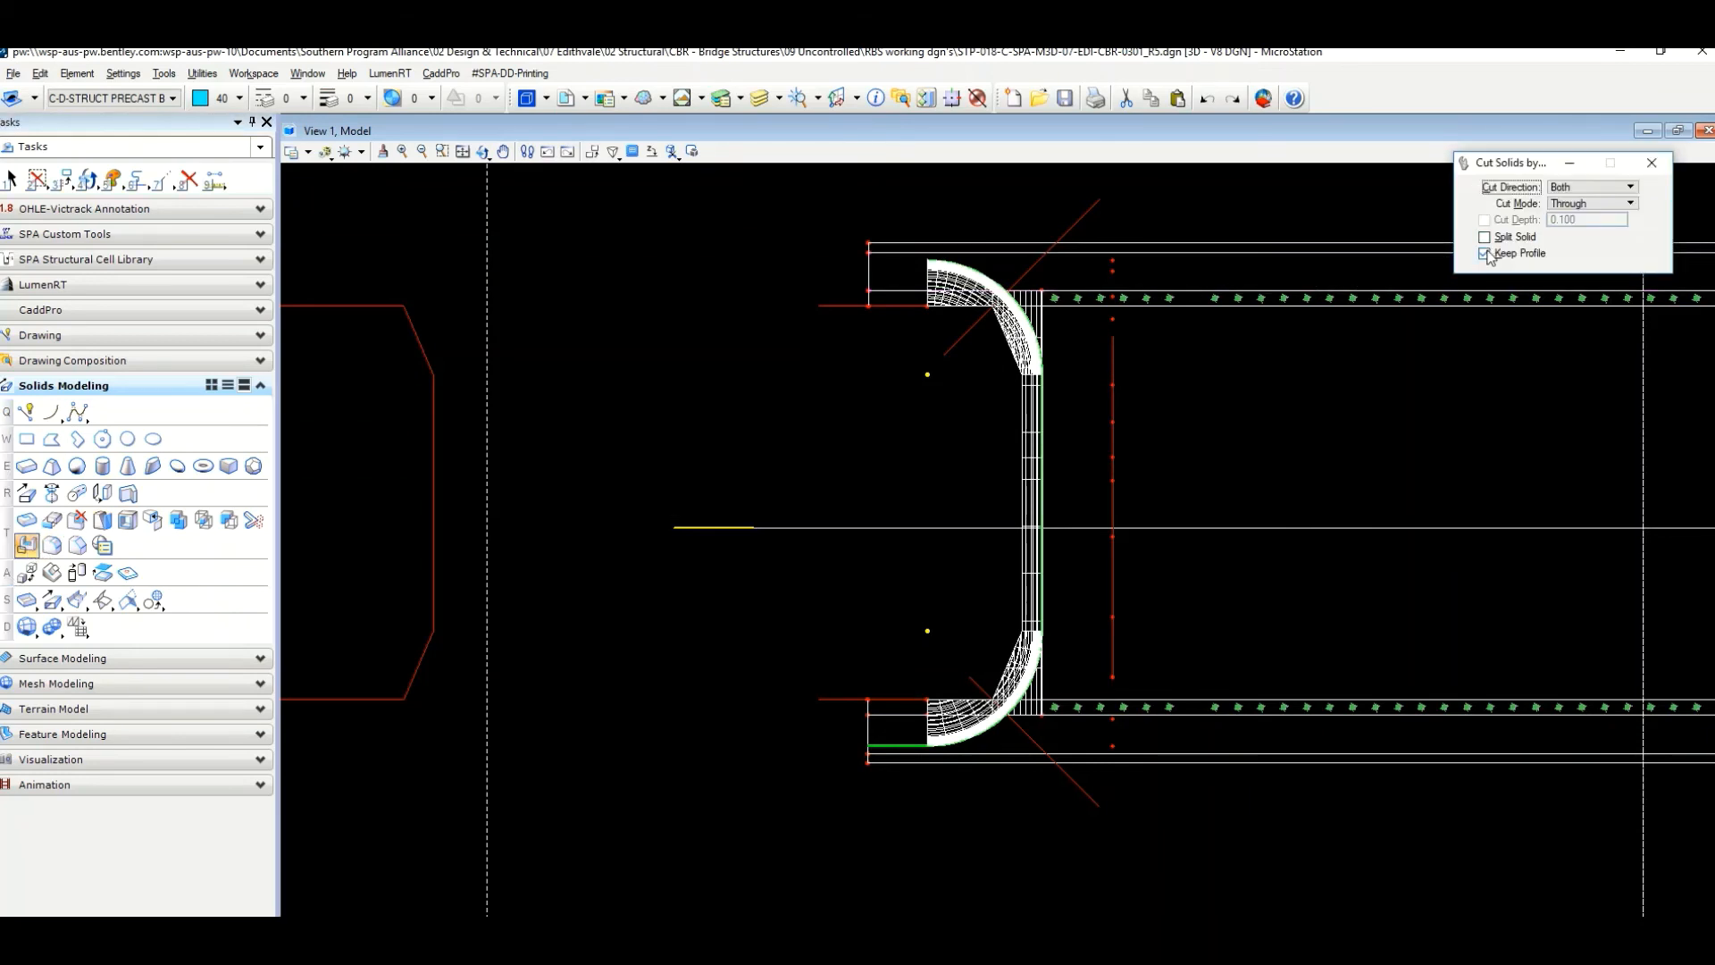
scroll(1003, 281, up, 3)
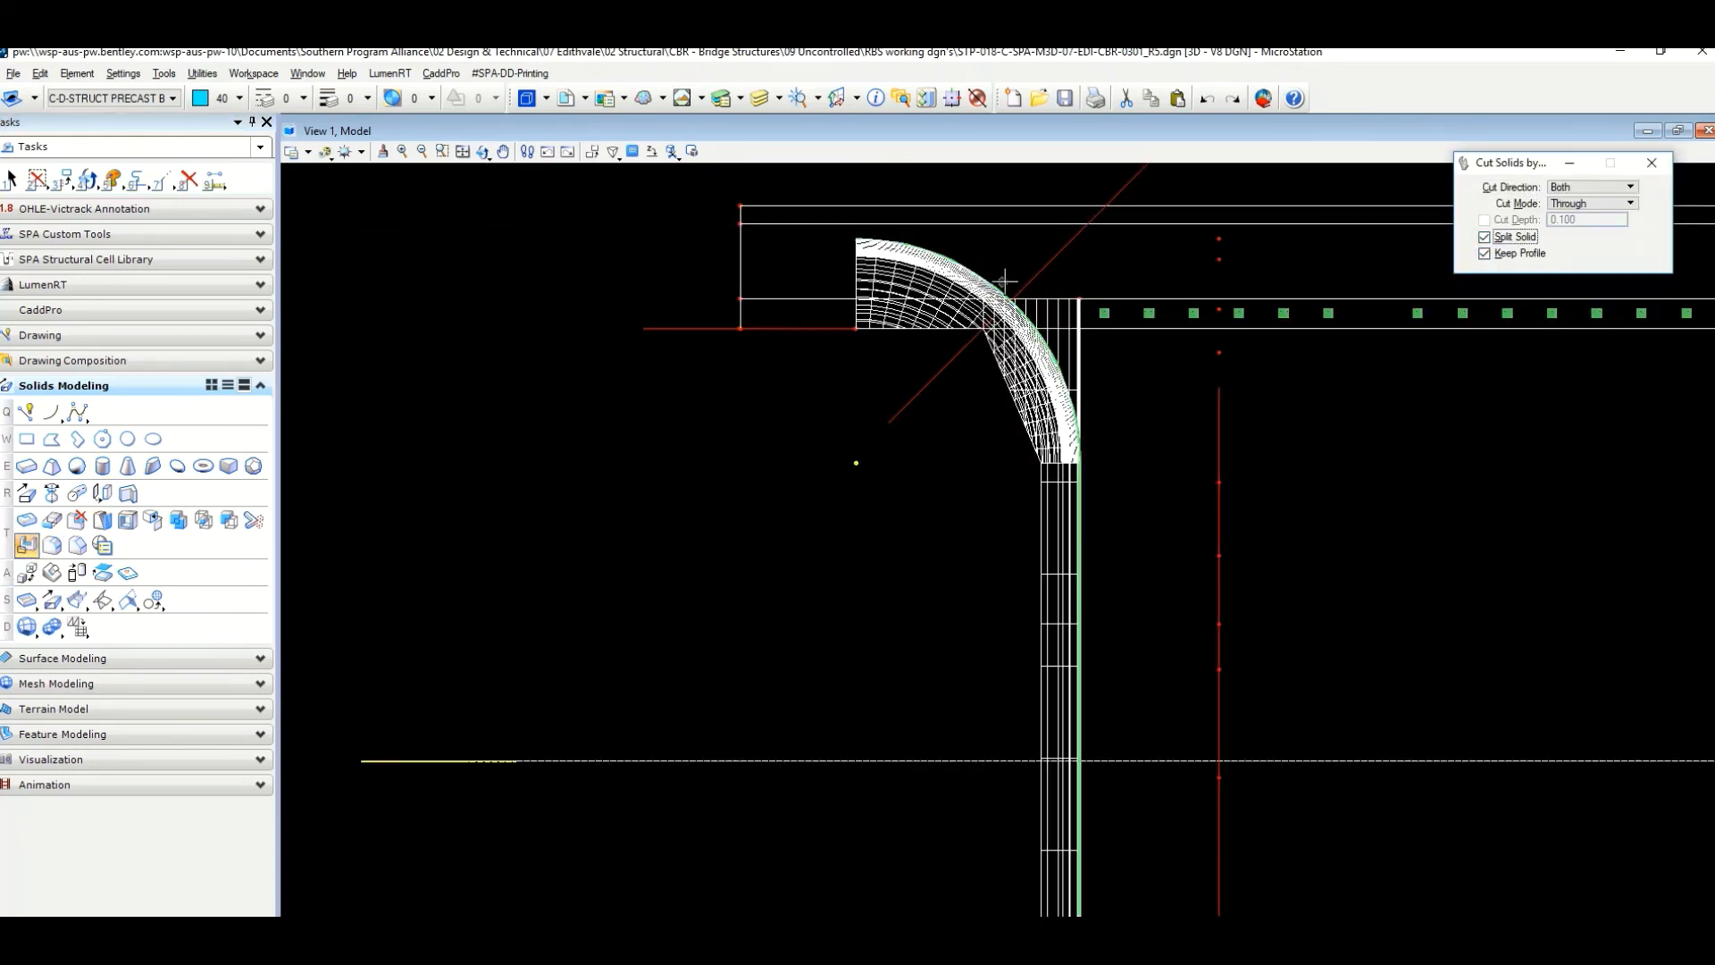
click(975, 266)
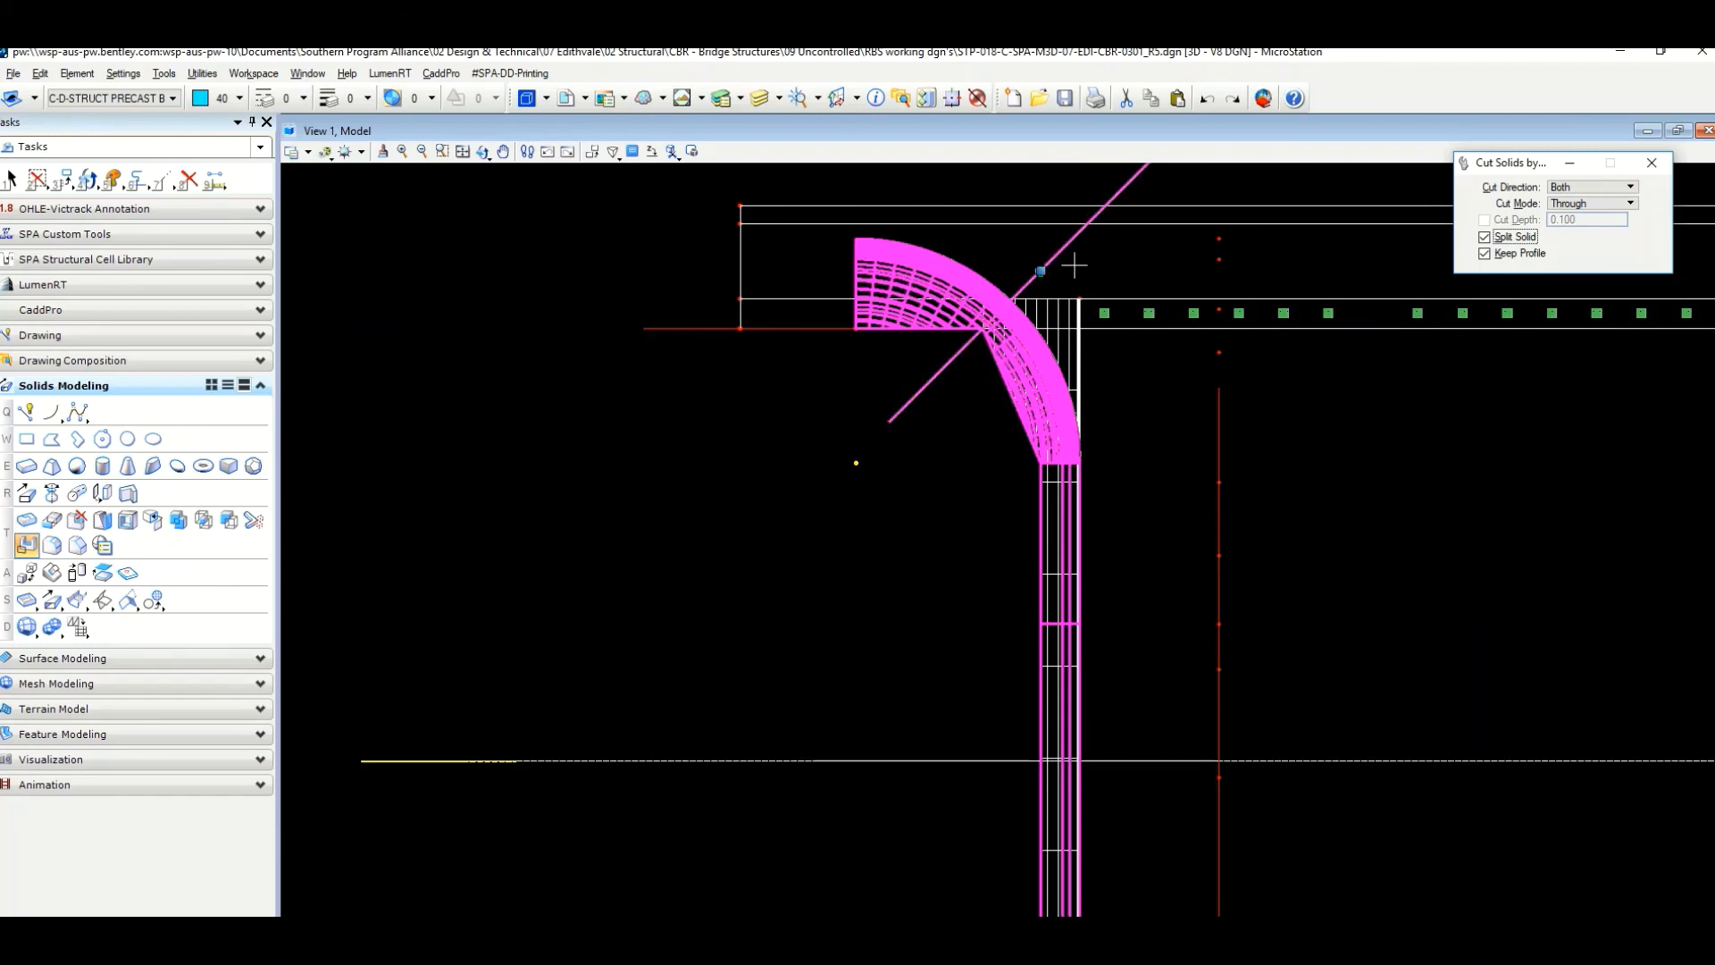
scroll(1166, 430, down, 3)
scroll(1043, 732, up, 5)
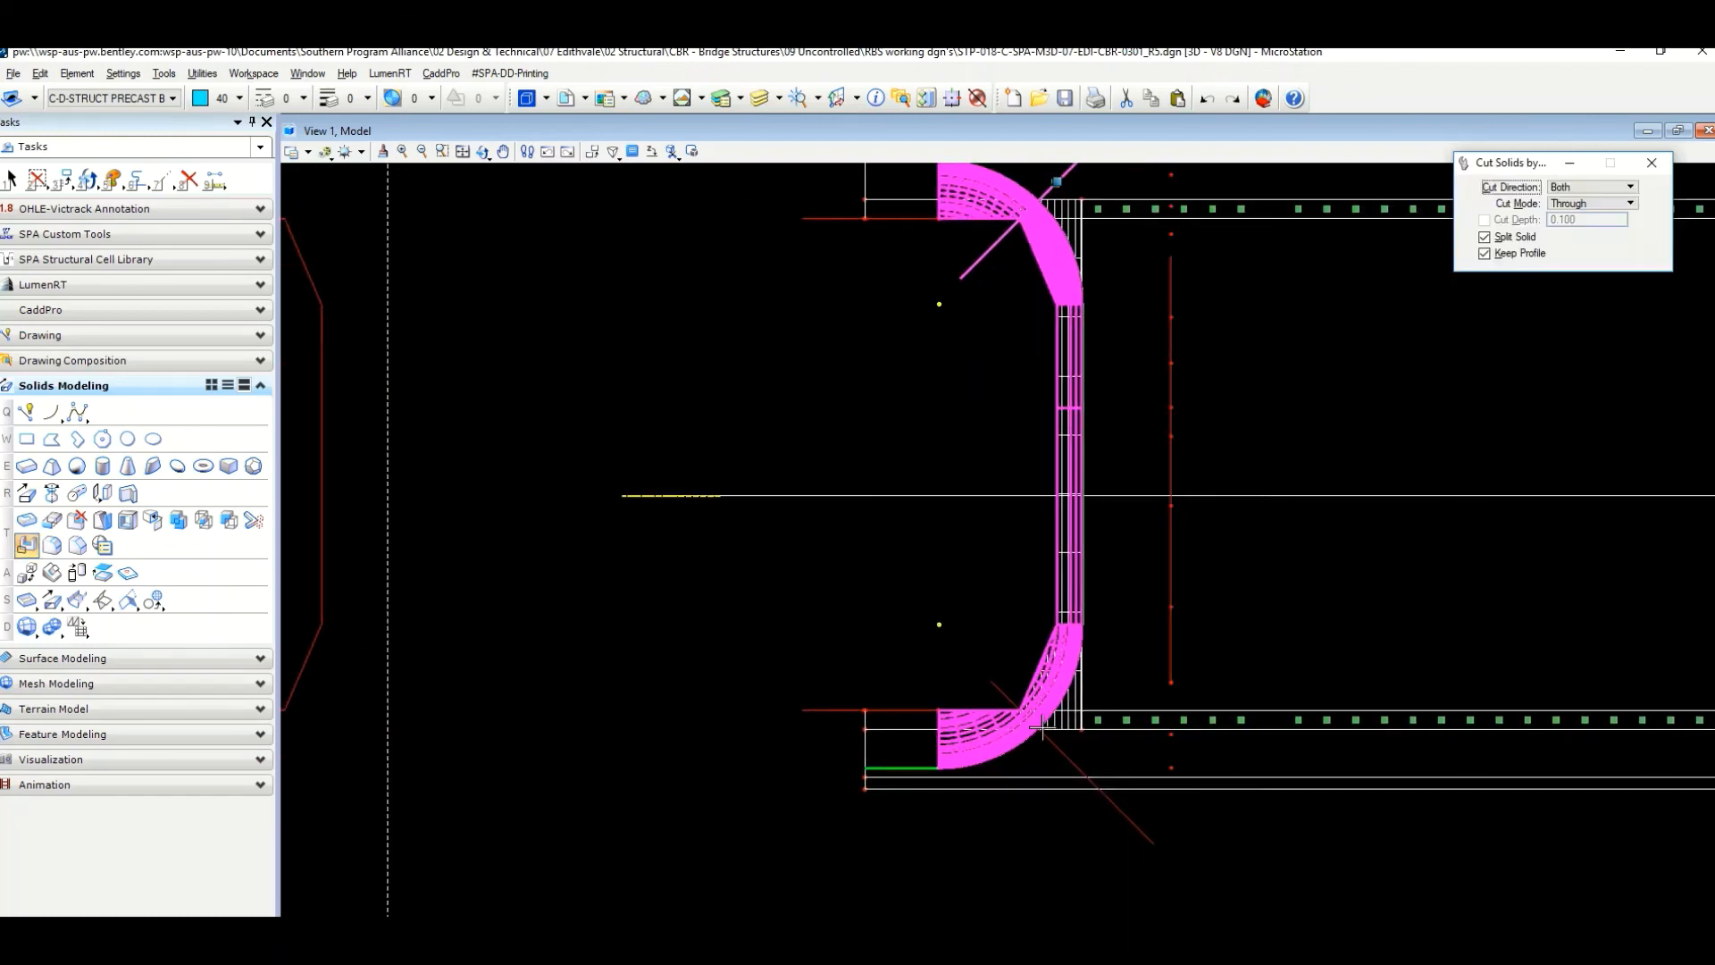
click(1064, 748)
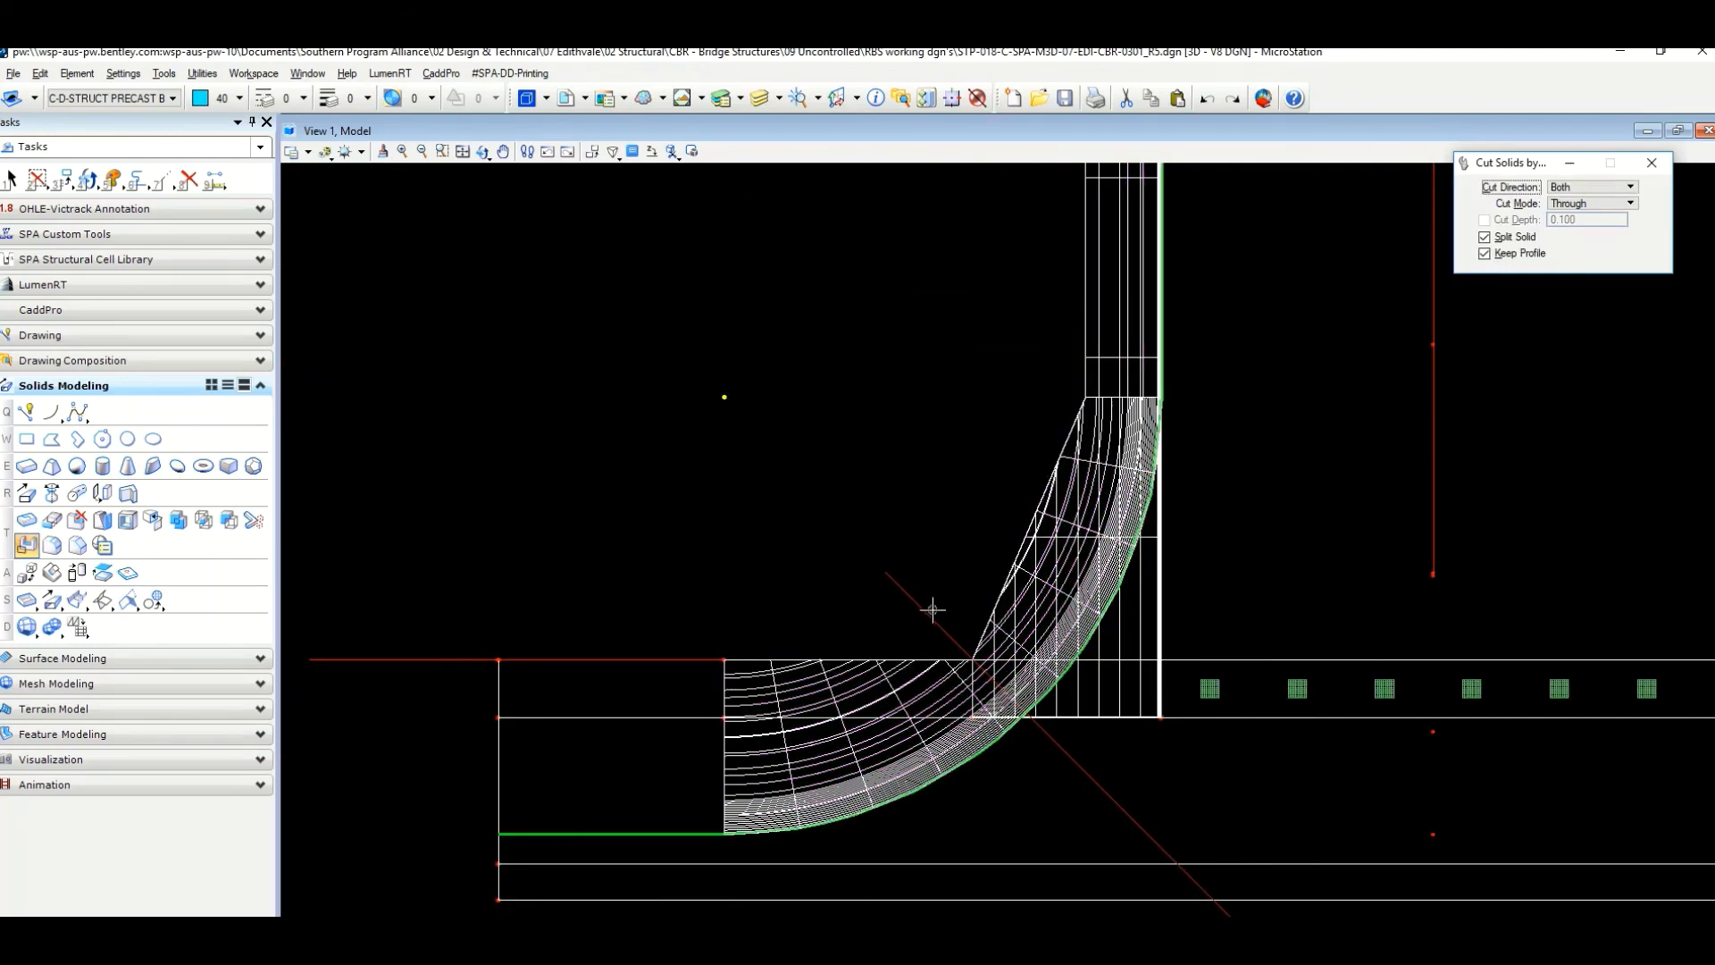
Split the curved solid at its lower bend along the lower red diagonal line, keeping the cutting line.
click(867, 769)
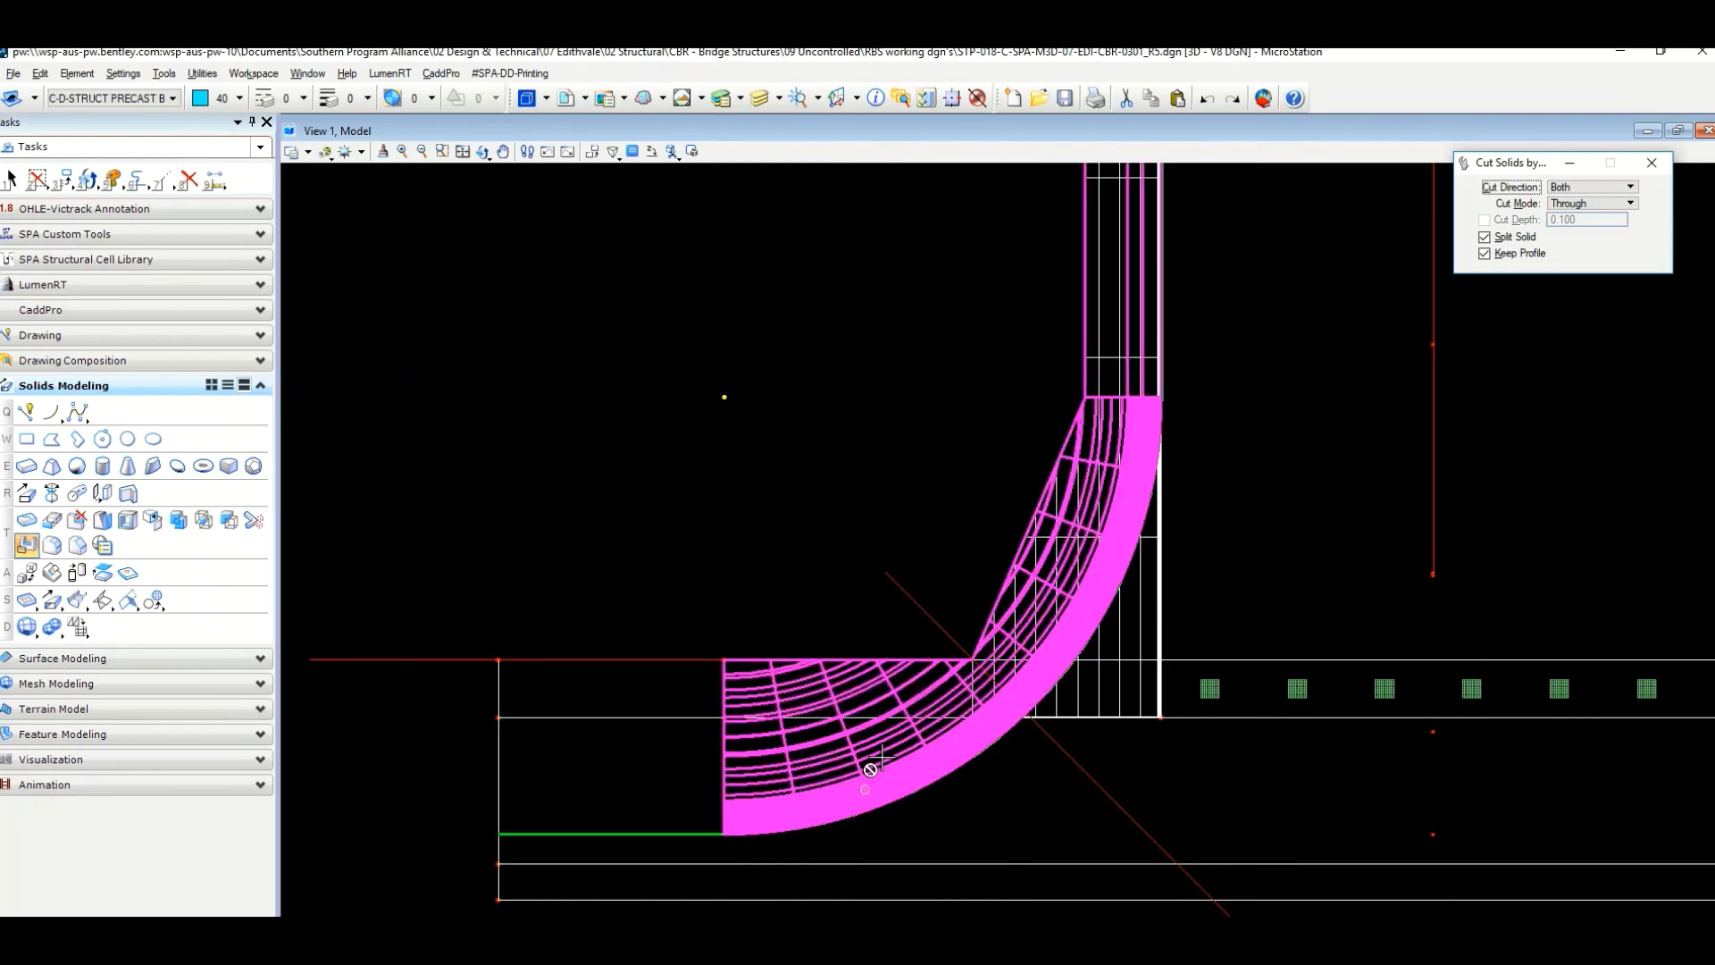
click(911, 597)
scroll(832, 533, down, 3)
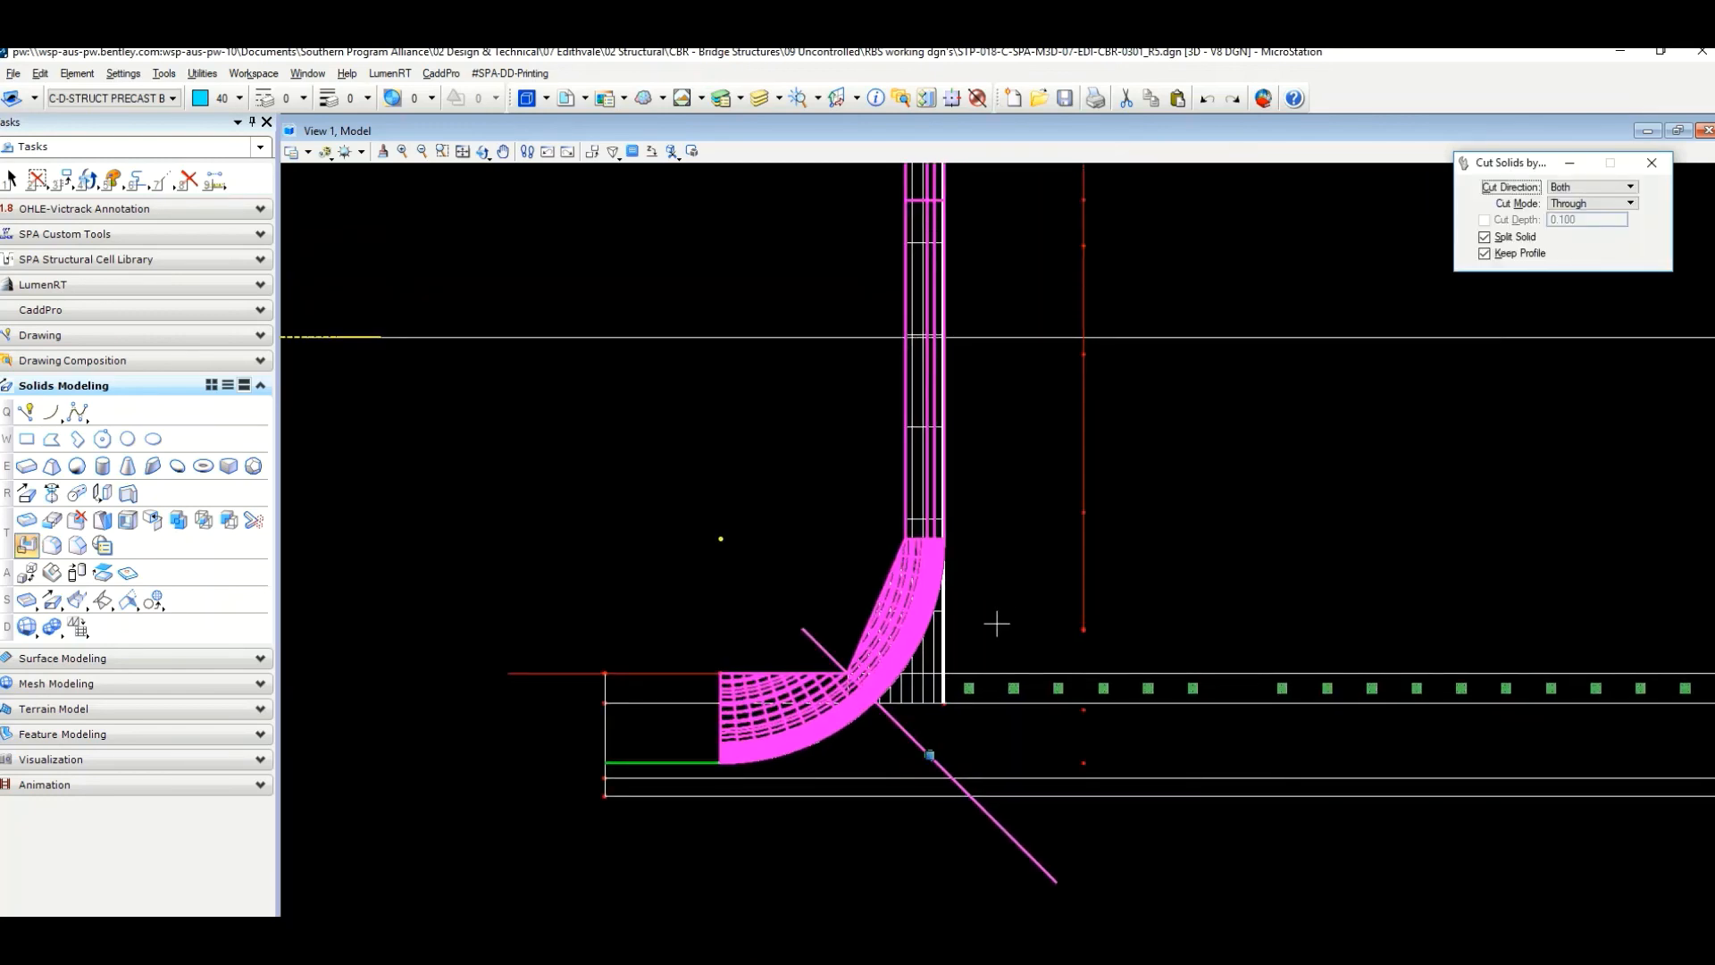
scroll(997, 623, up, 2)
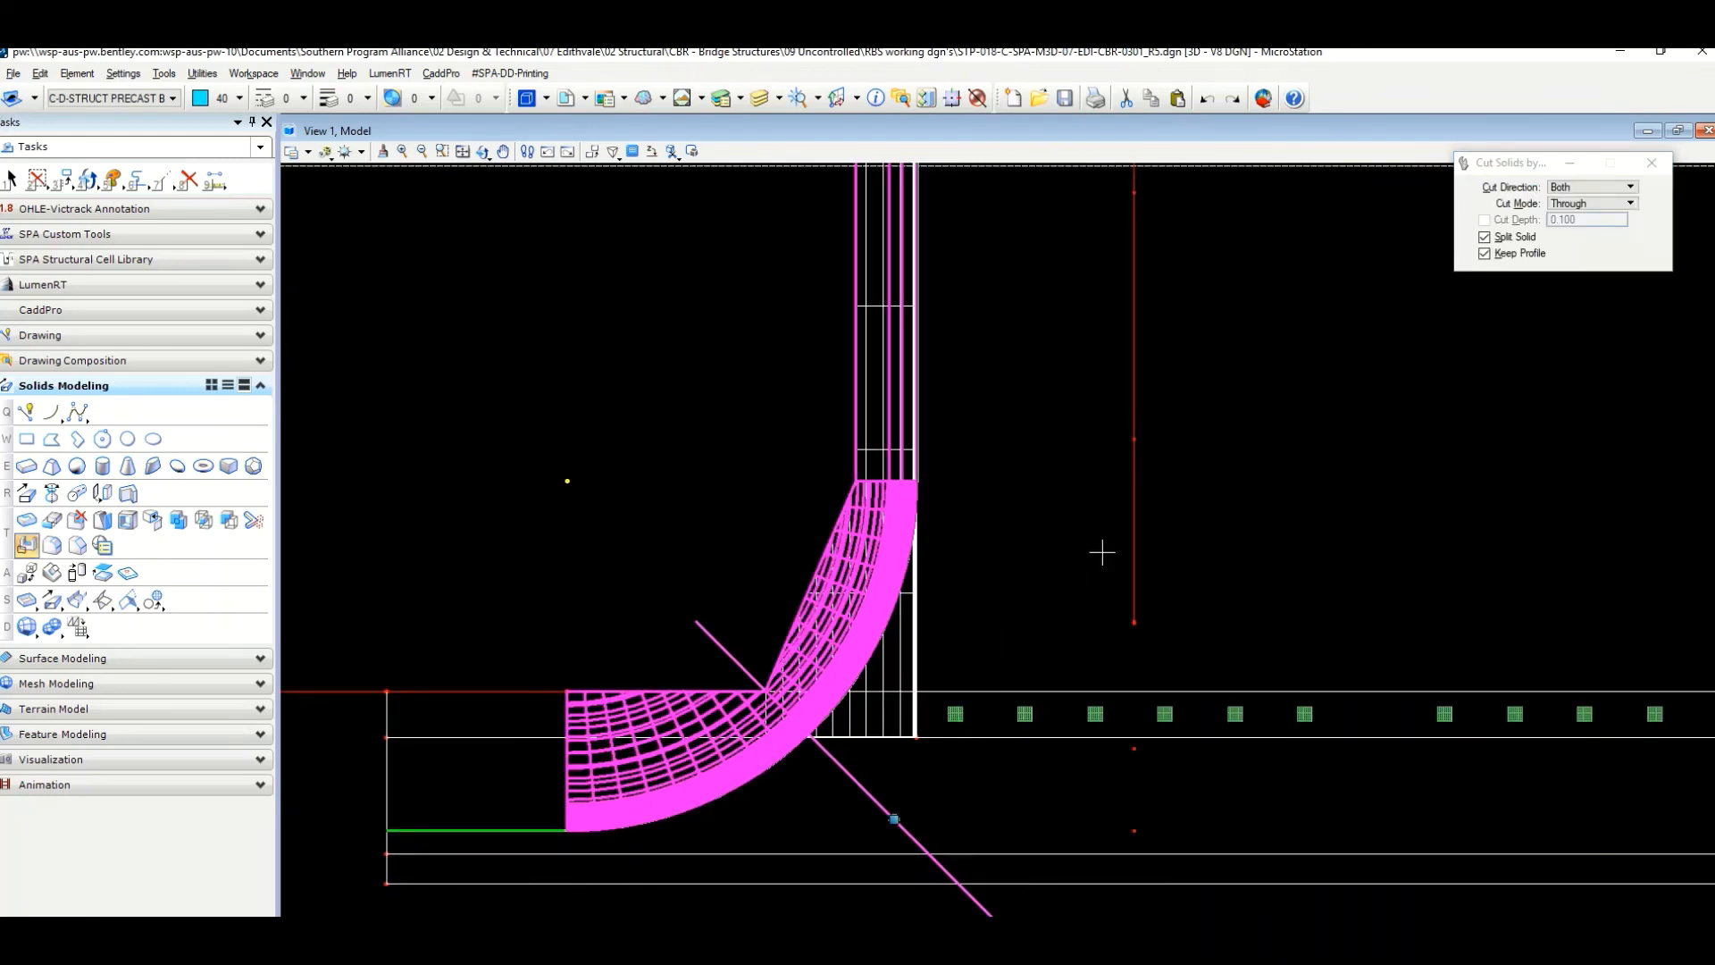
click(1062, 520)
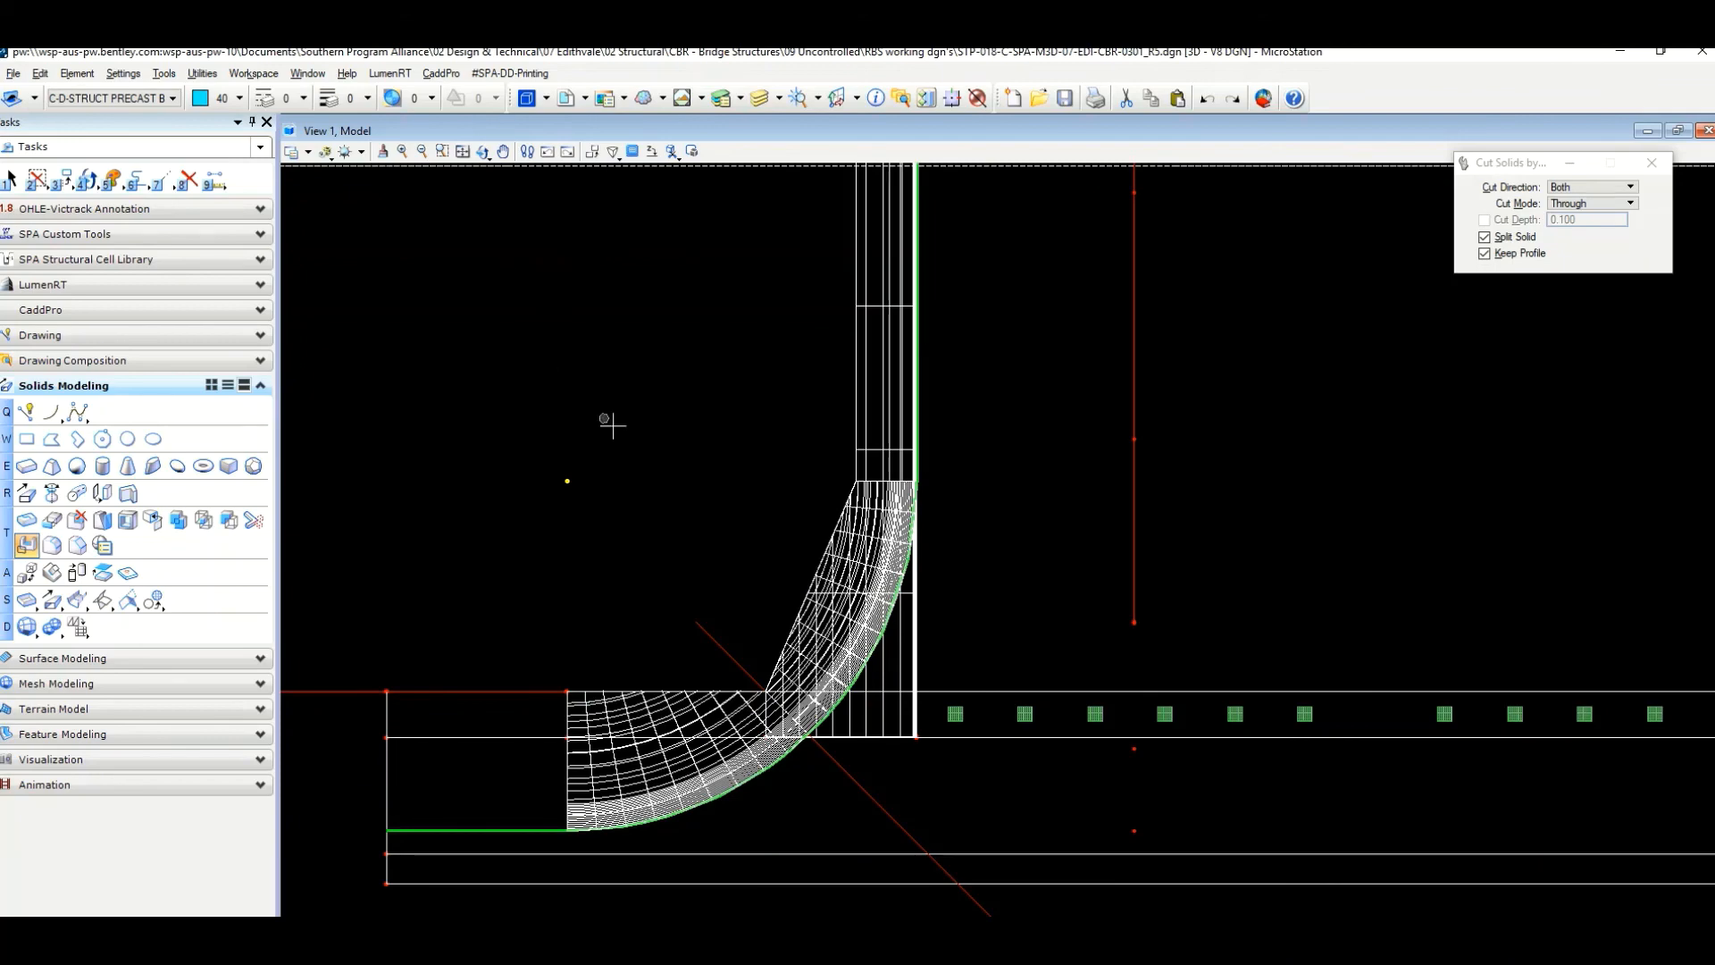
Delete the two red diagonal cutting lines at the lower and upper bends.
scroll(624, 429, down, 1)
key(8)
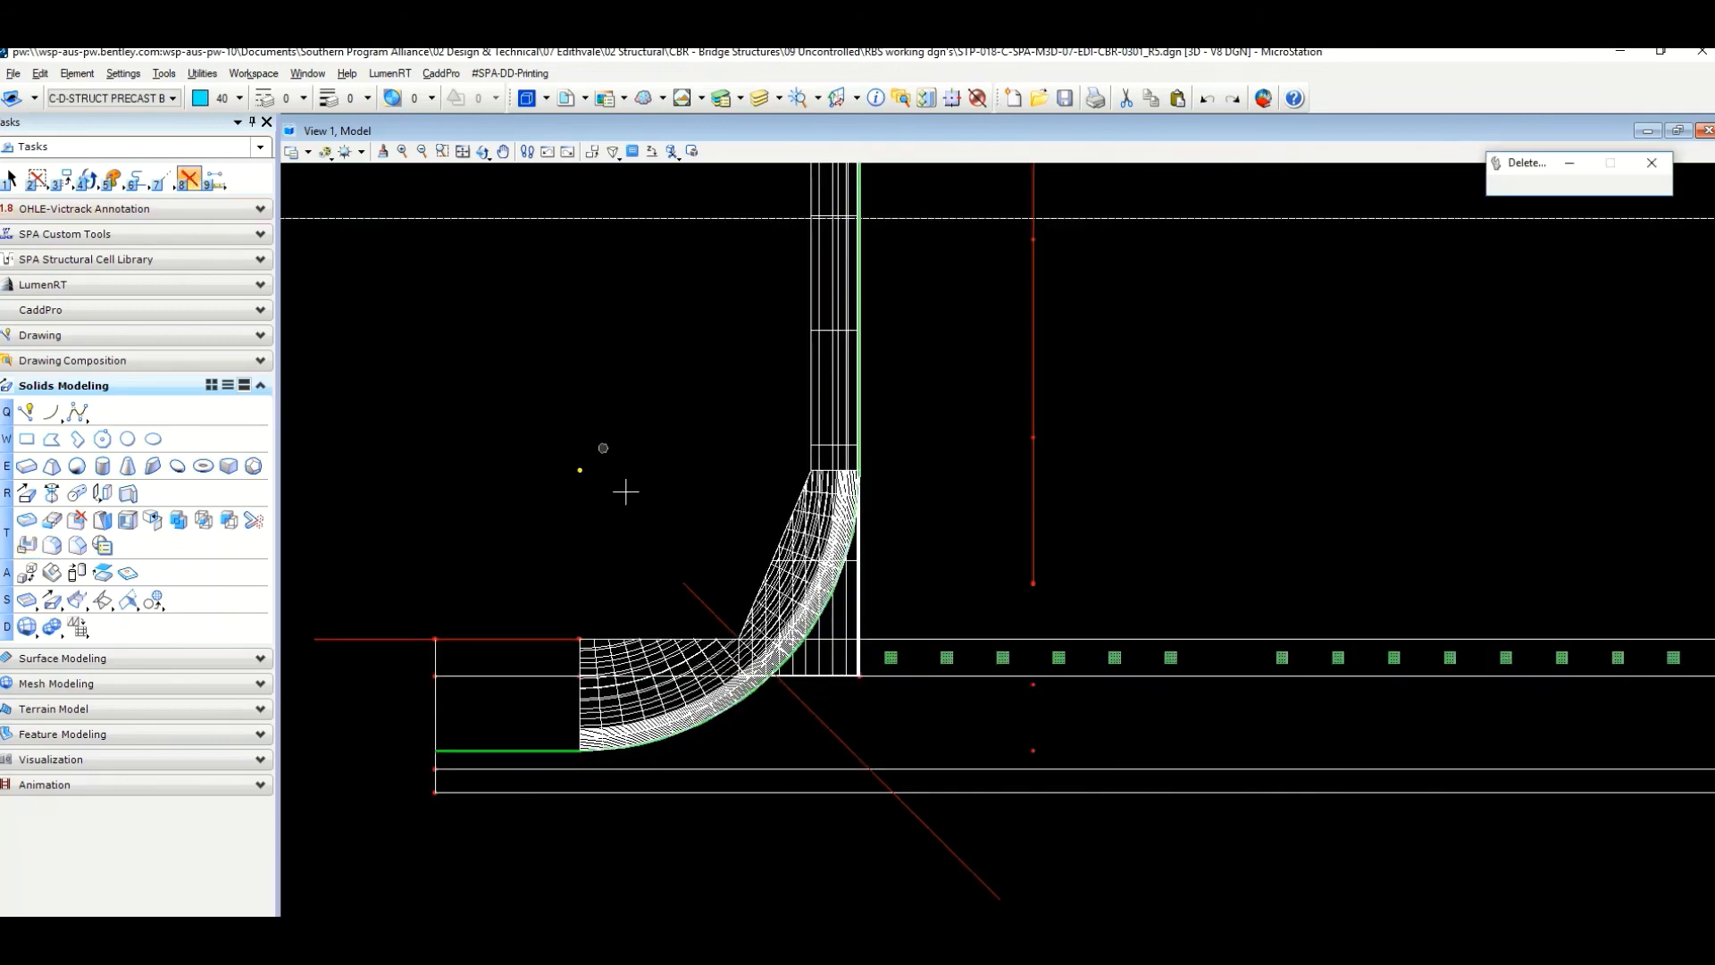
click(693, 593)
scroll(705, 586, down, 3)
middle_drag(801, 545, 927, 897)
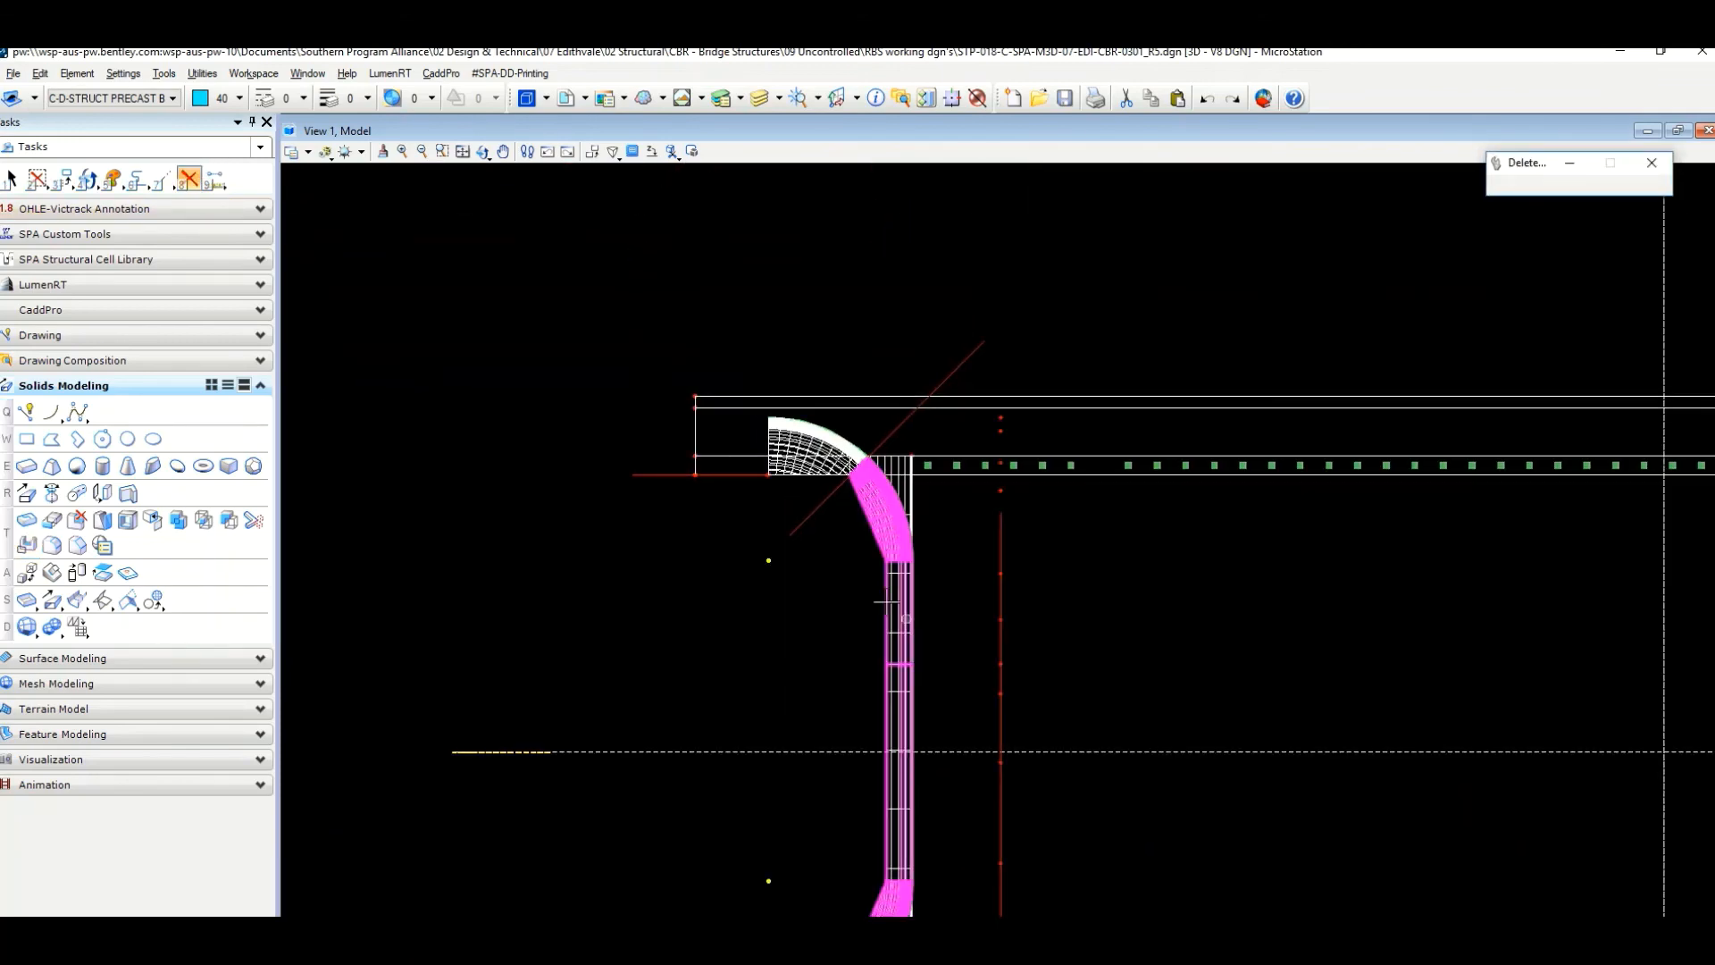
click(820, 505)
Unite the middle piece of the split solid with the adjoining straight wall solid, keeping no originals.
scroll(995, 658, up, 2)
middle_drag(946, 604, 898, 562)
scroll(884, 576, up, 2)
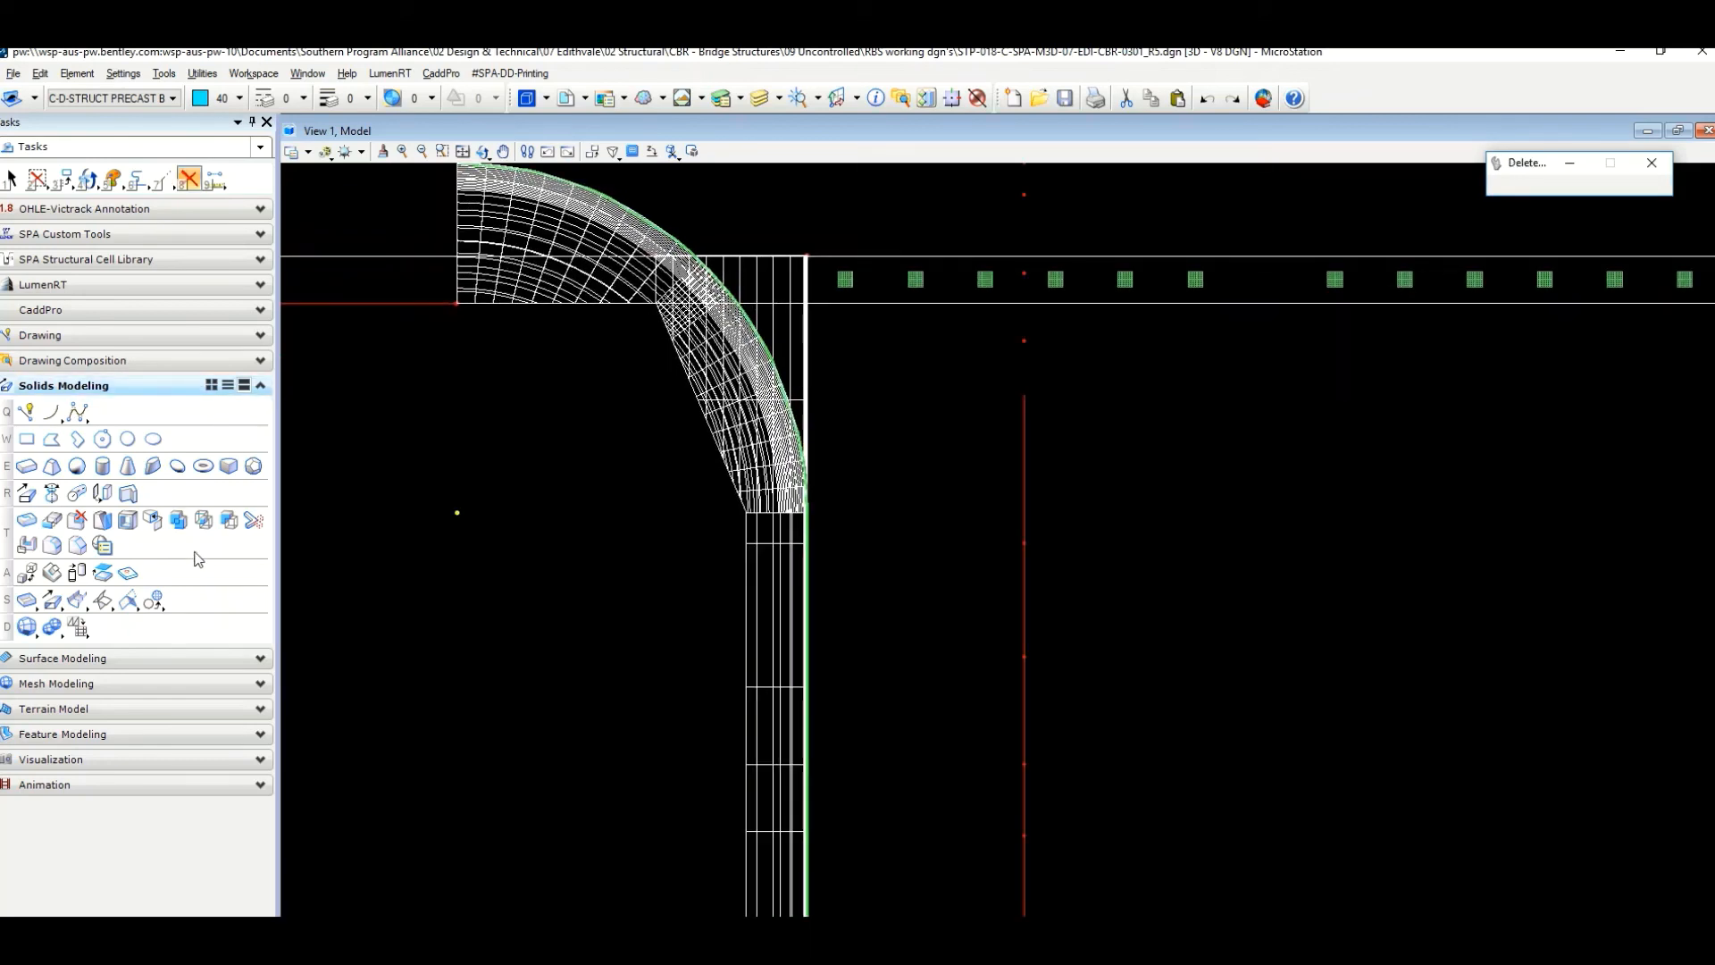
click(178, 520)
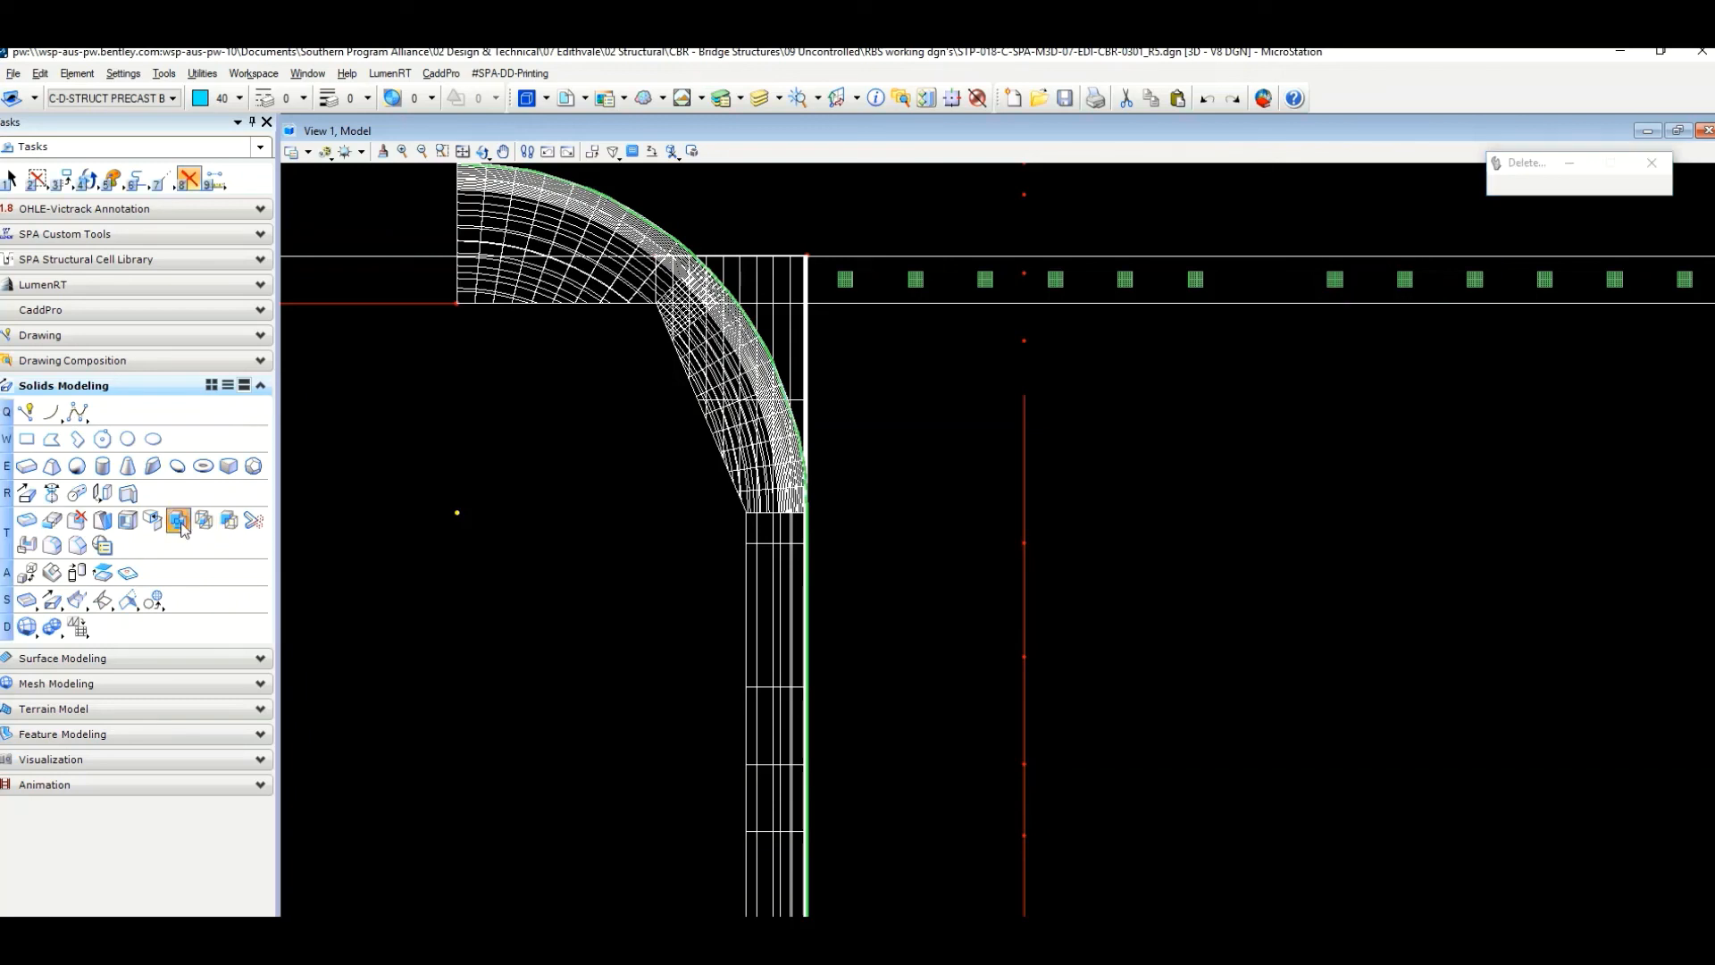
click(780, 377)
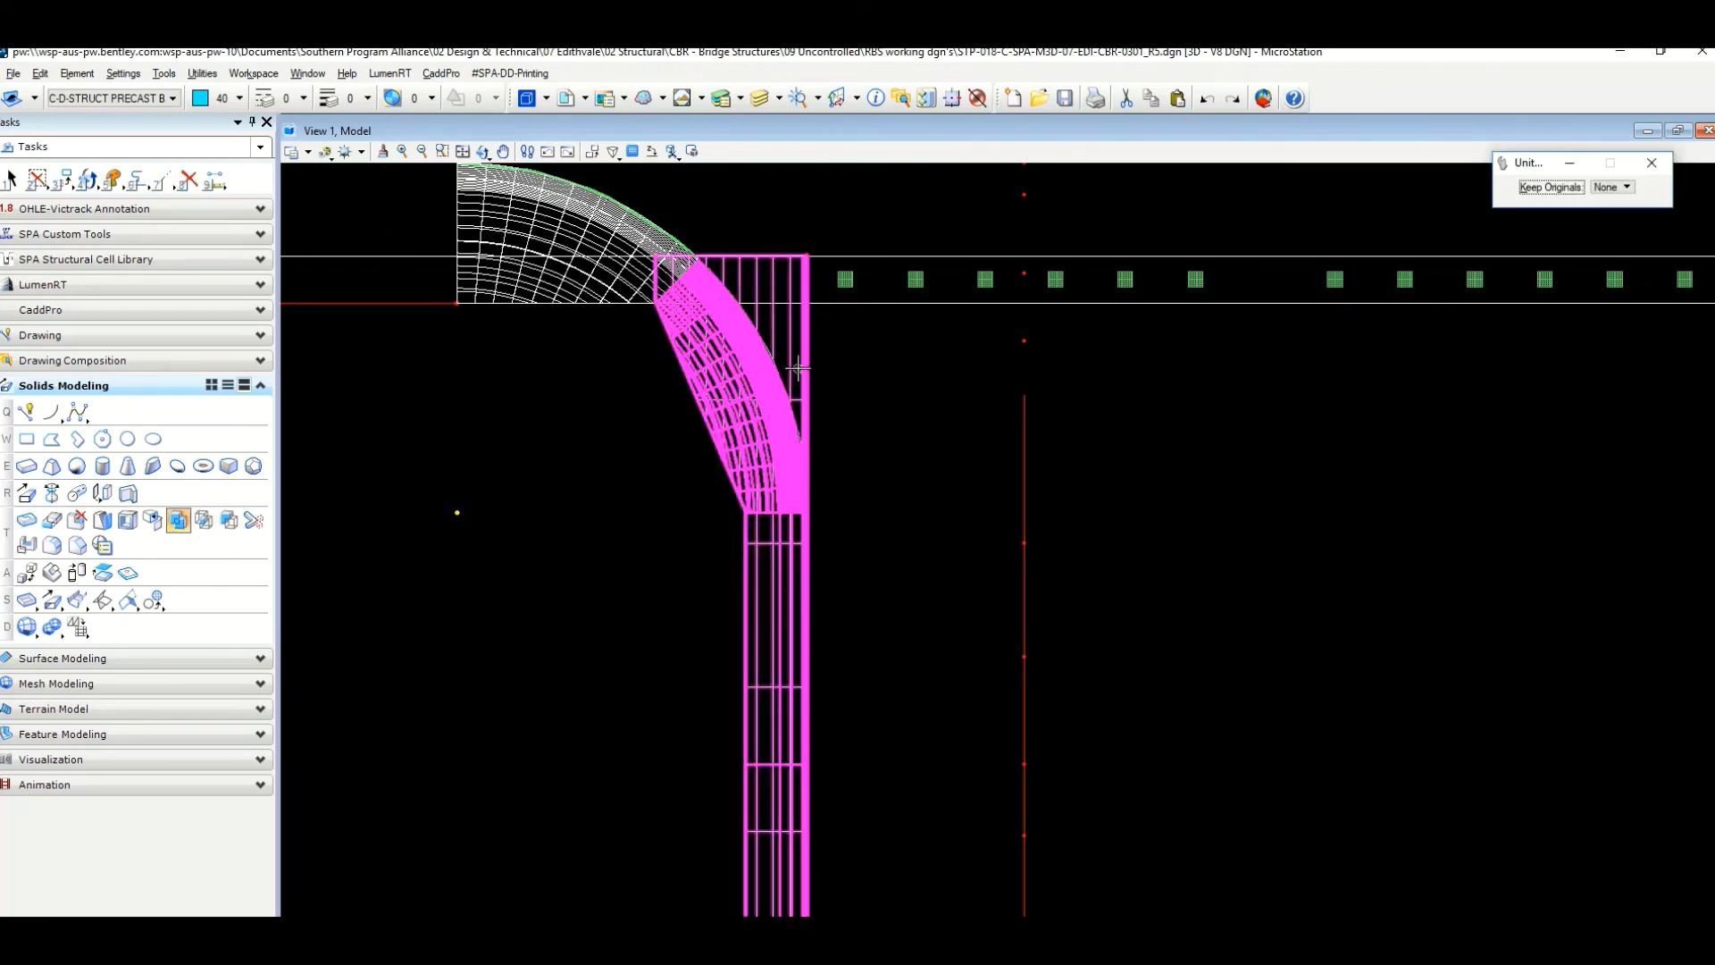
click(804, 364)
click(855, 399)
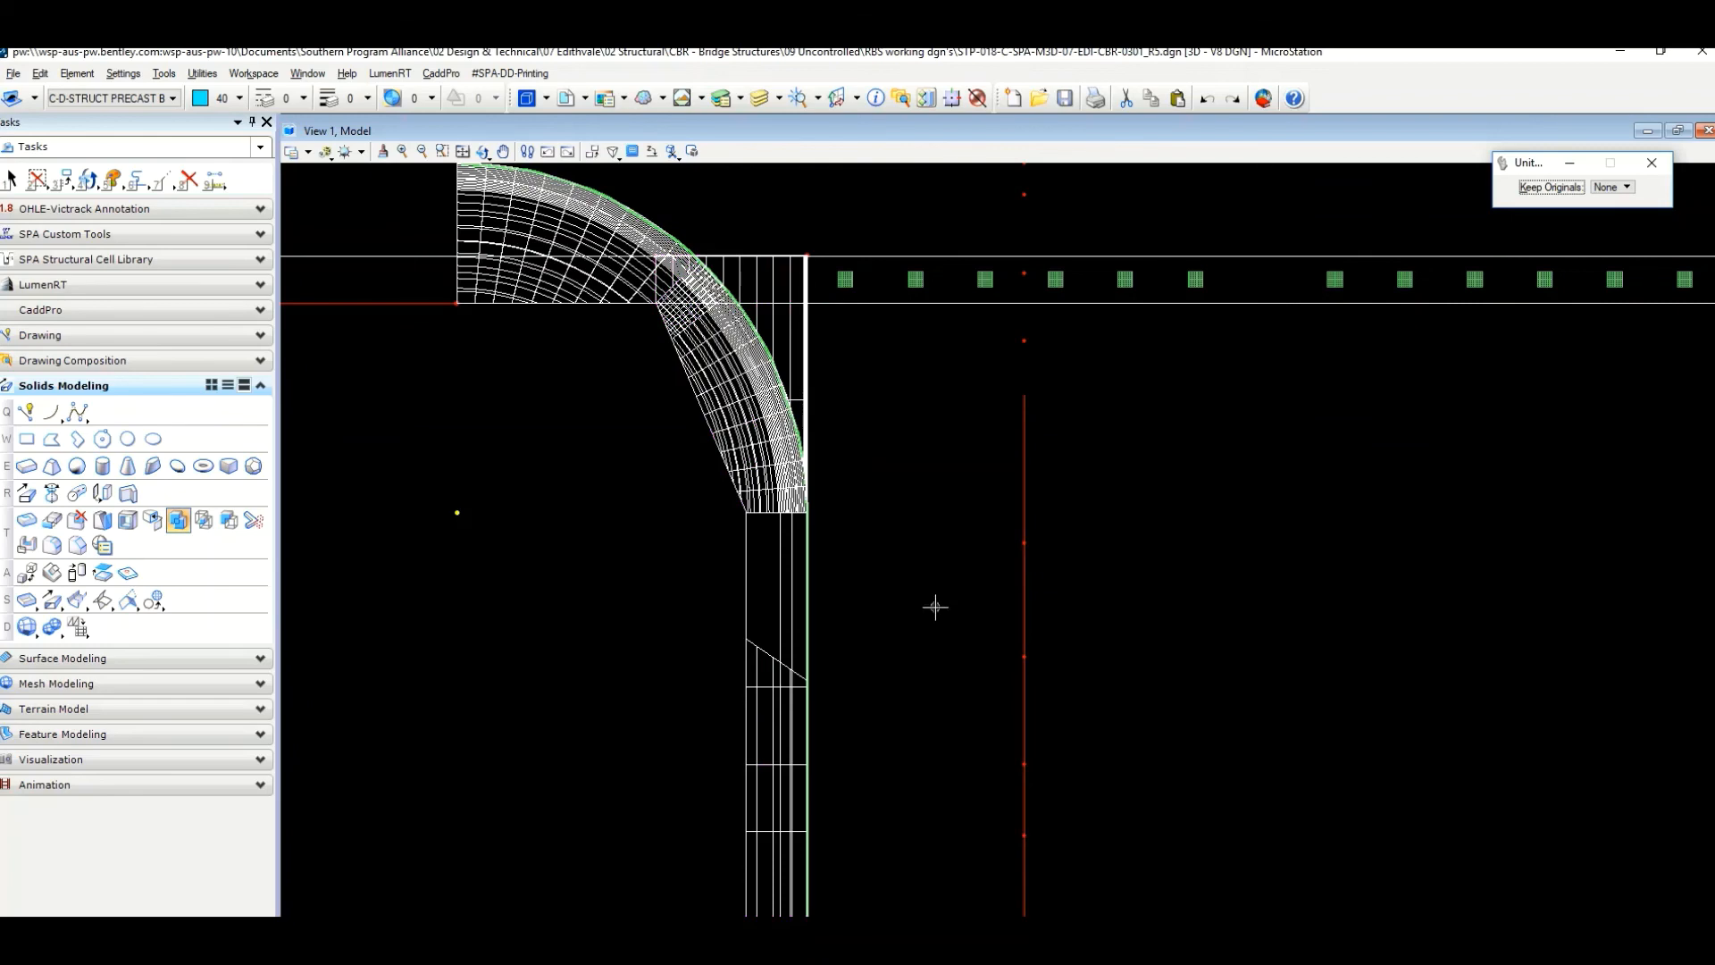
Examine the united wall and the separate curved end pieces in plan and from a rotated 3D view.
scroll(935, 608, down, 1)
middle_drag(926, 685, 901, 403)
scroll(901, 403, down, 2)
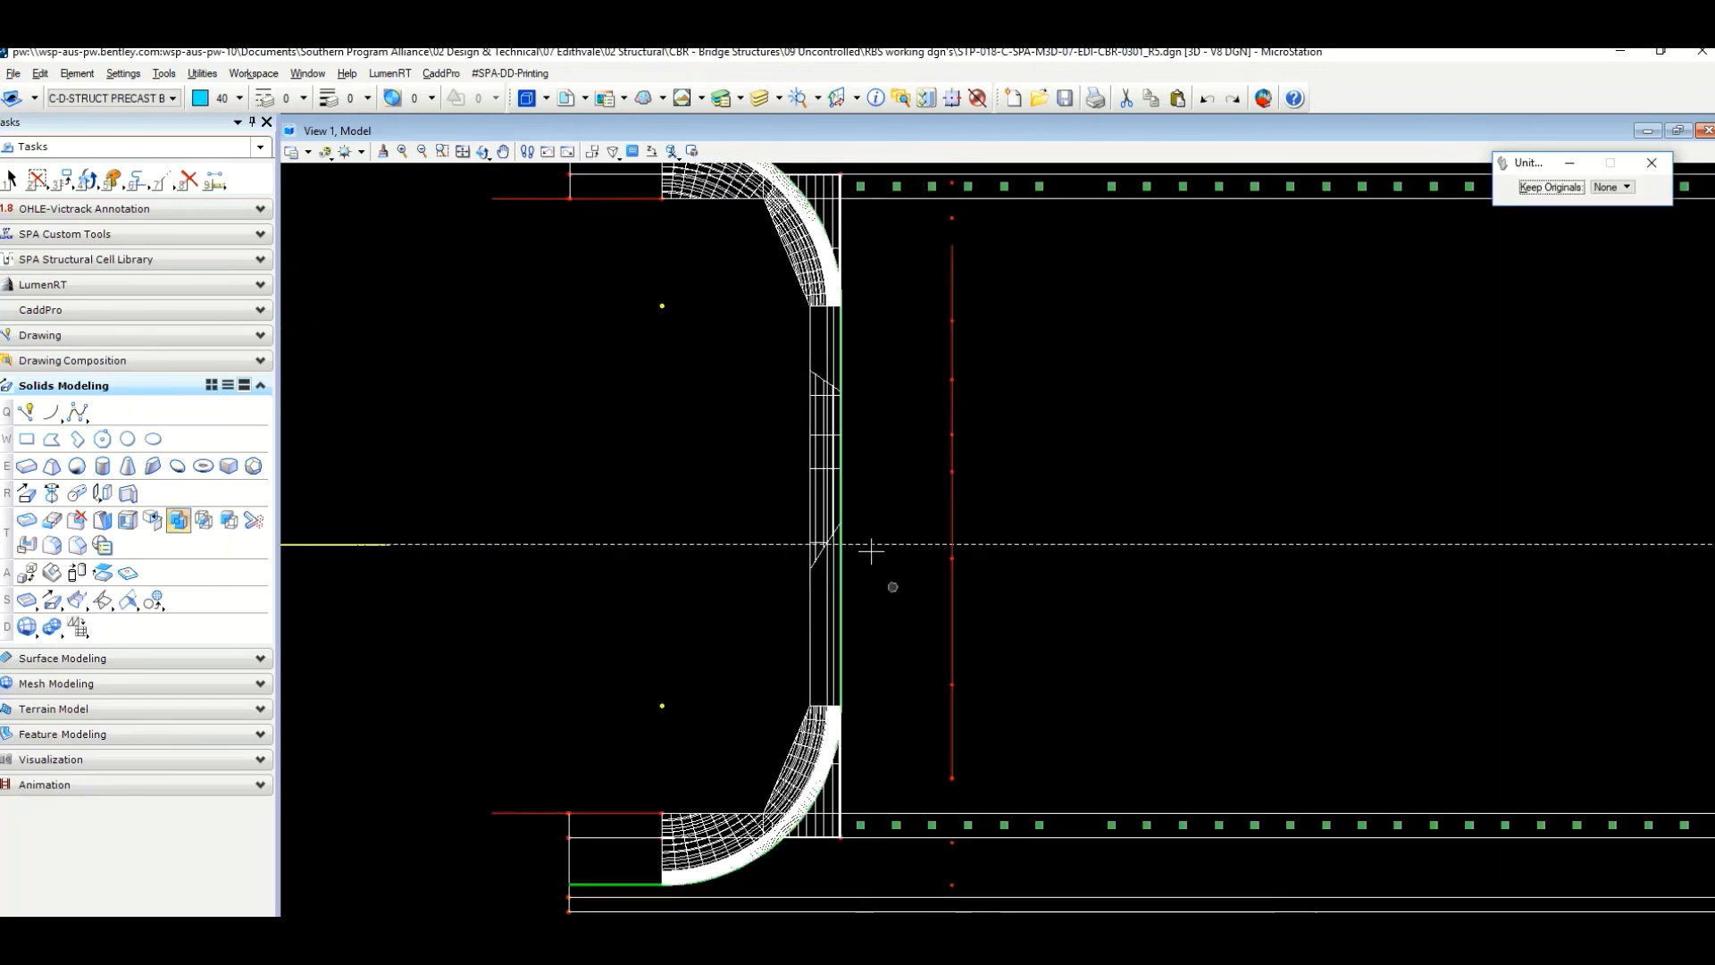
click(482, 151)
click(745, 600)
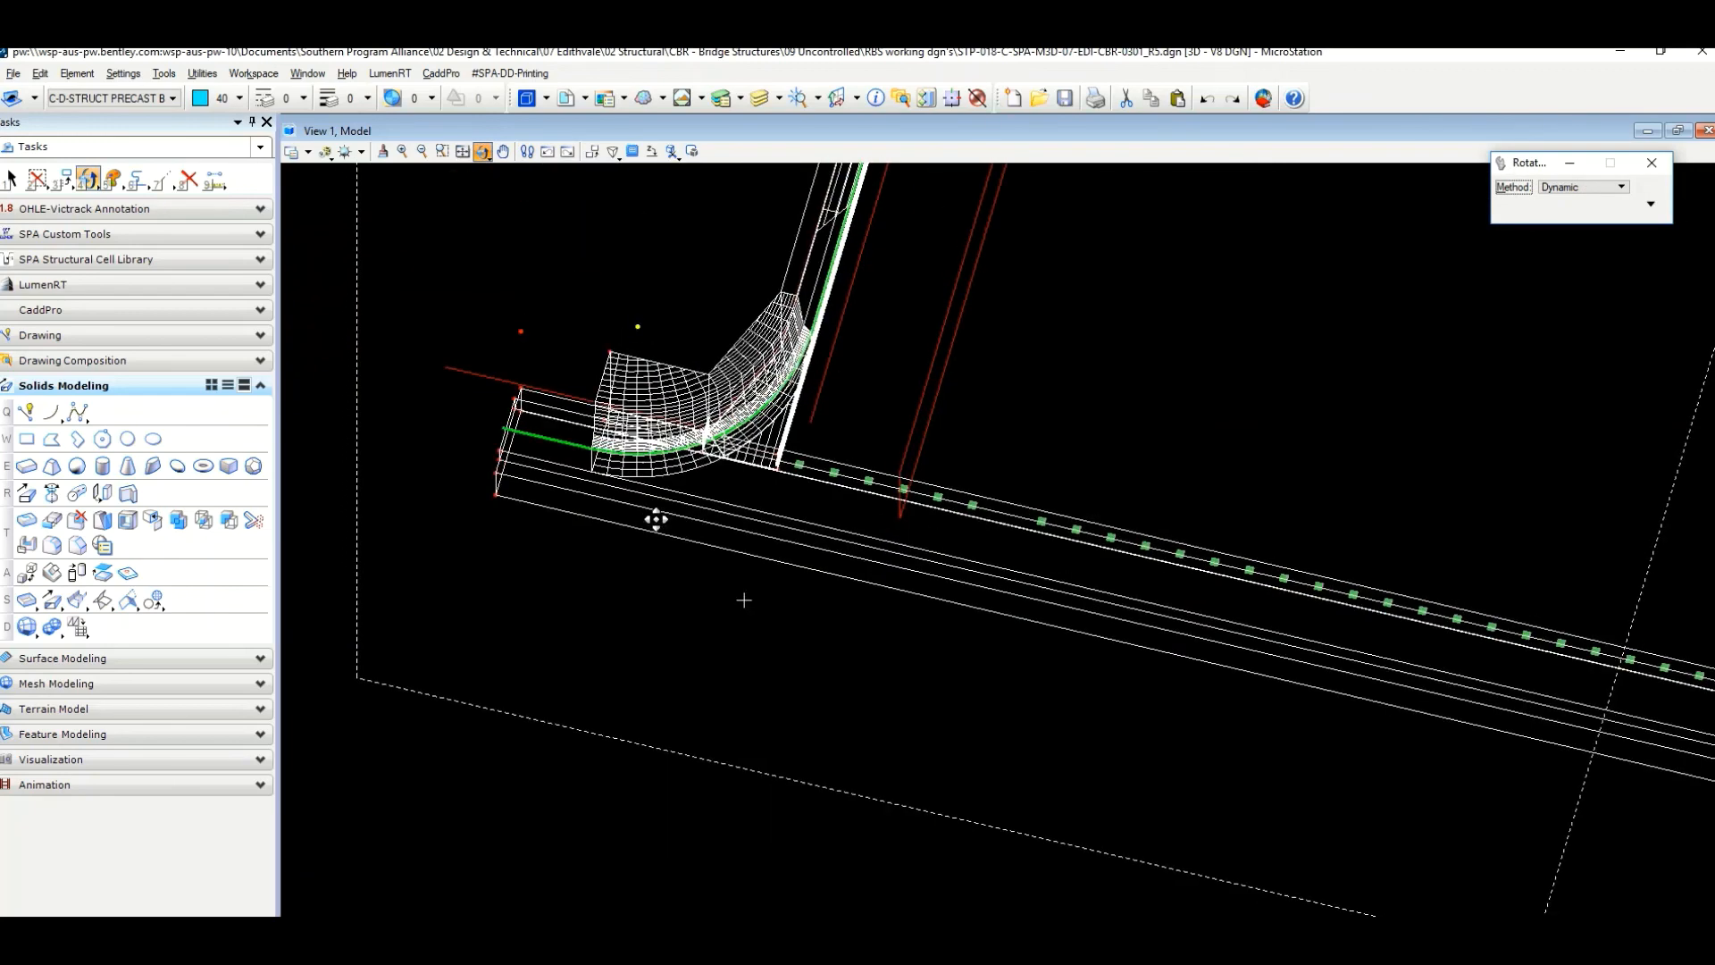
click(804, 576)
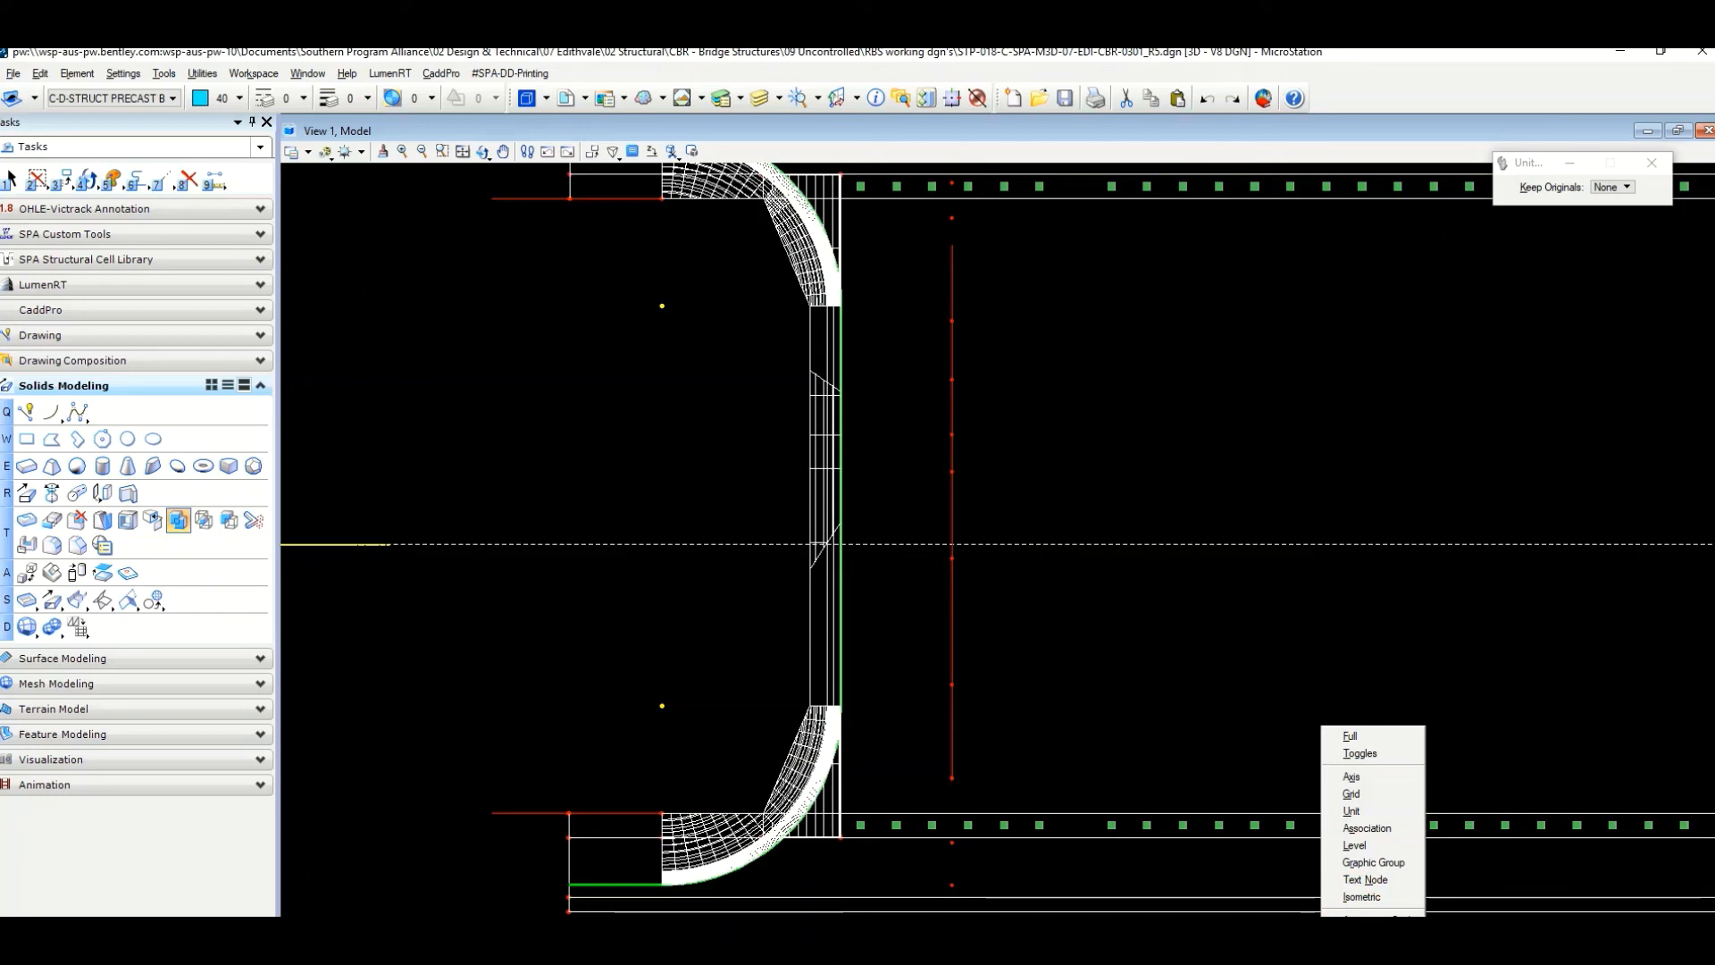
click(1155, 621)
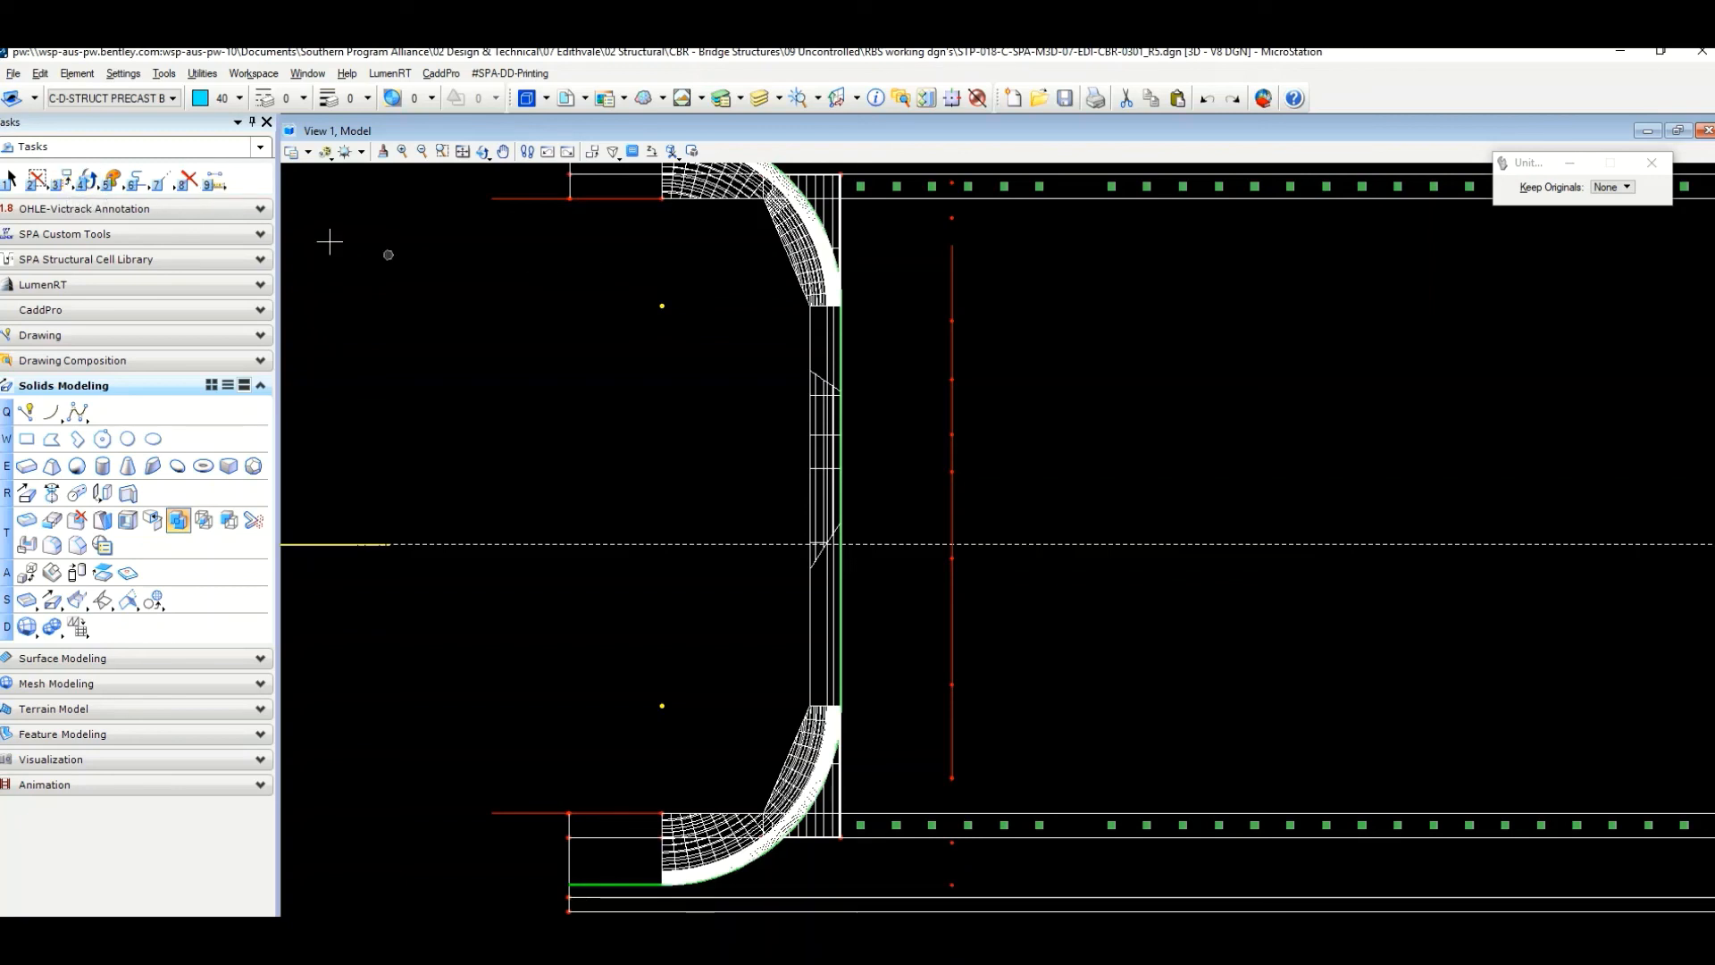
click(482, 151)
click(822, 528)
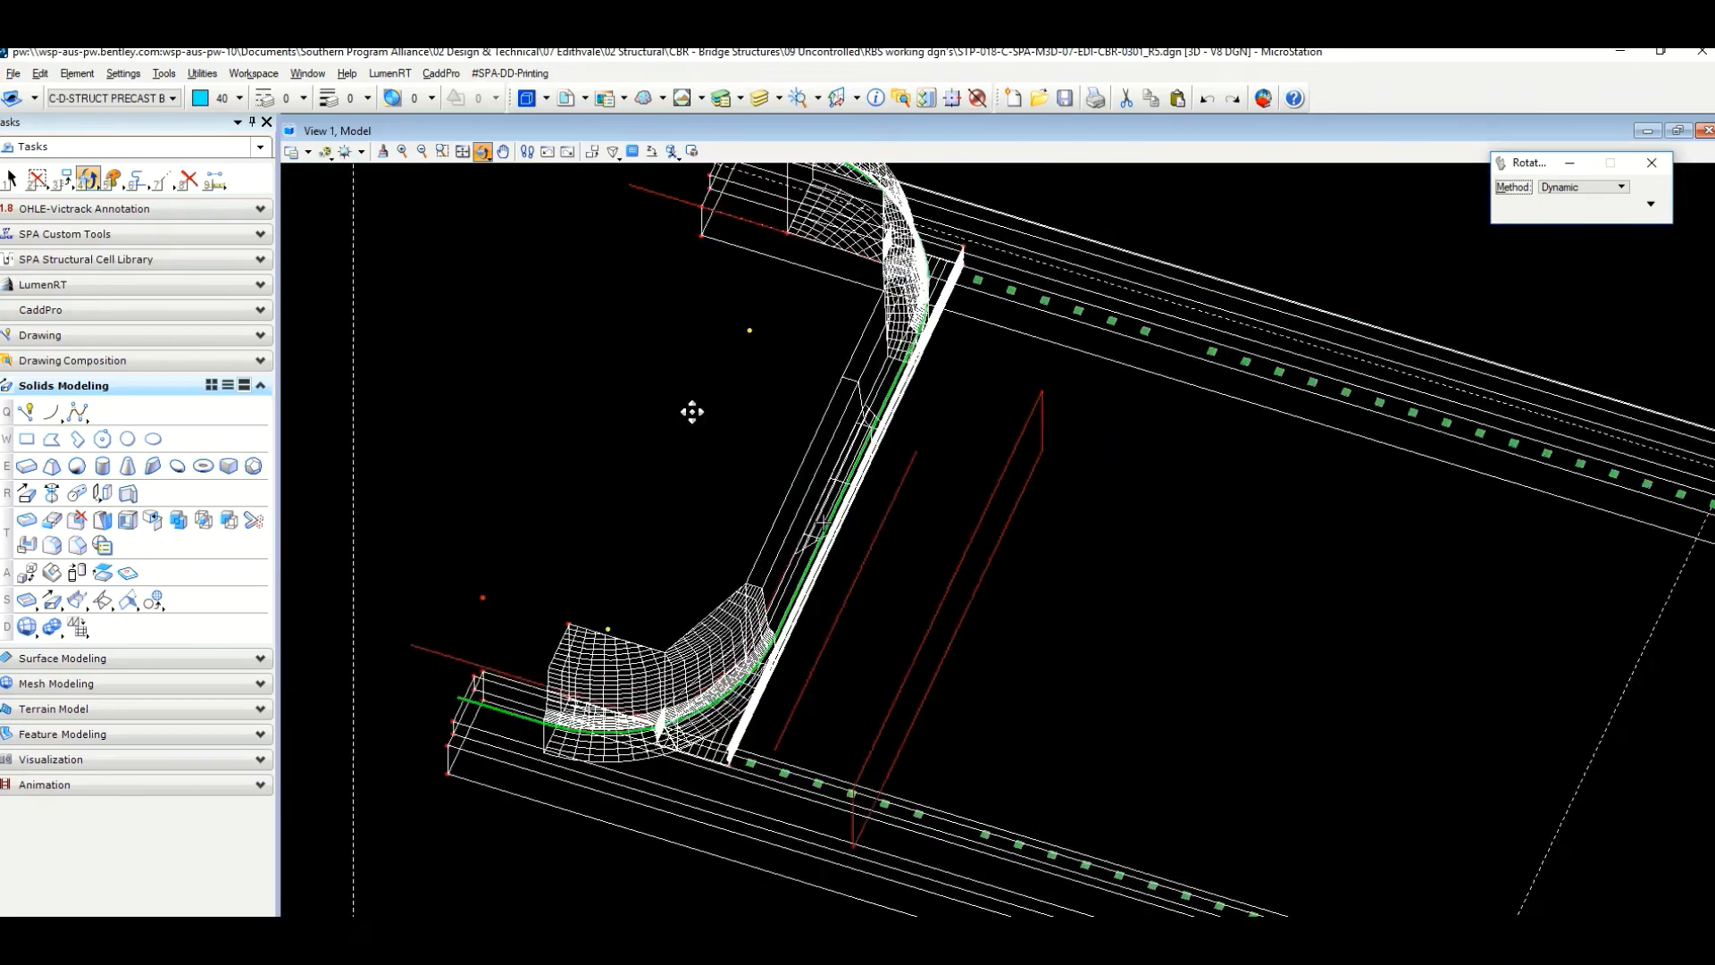